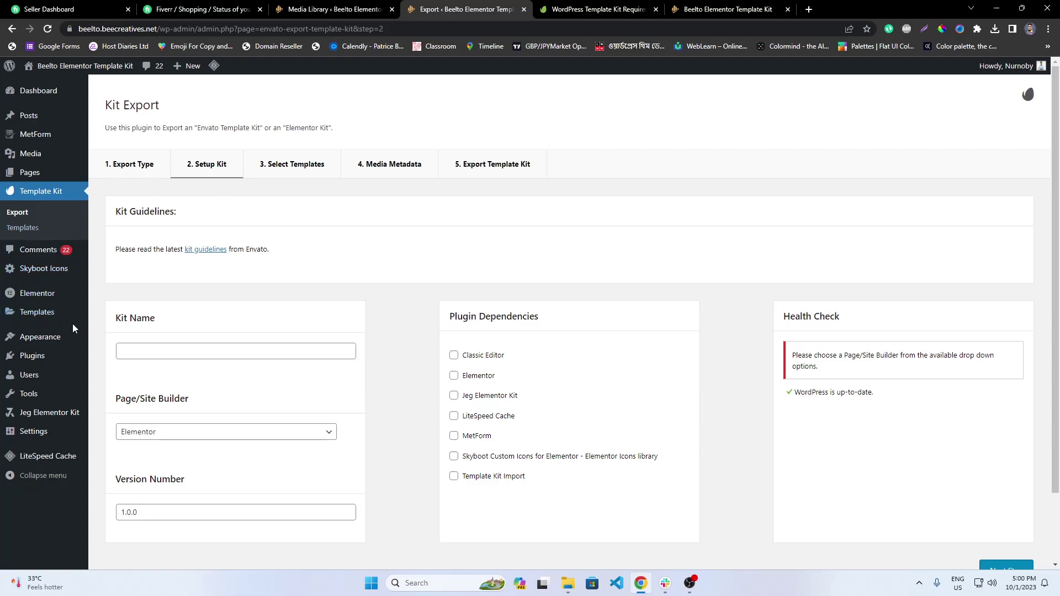
Name the kit "Beelto - Real Estate Services Elementor Template Kit" and select Elementor as the page/site builder.
{"action": "left_click", "coordinate": [155, 353]}
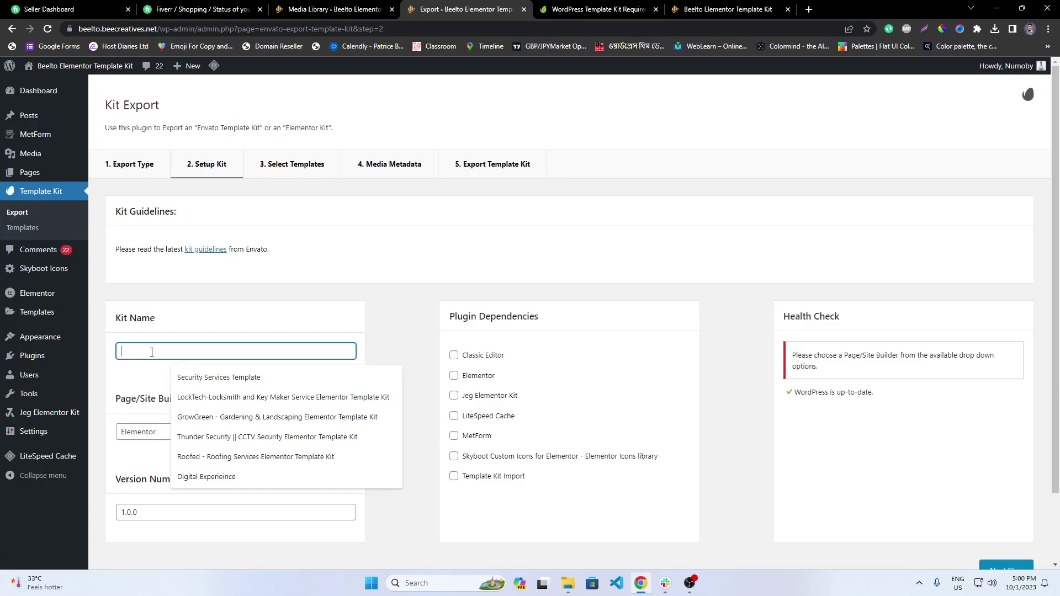
{"action": "type", "text": "Be"}
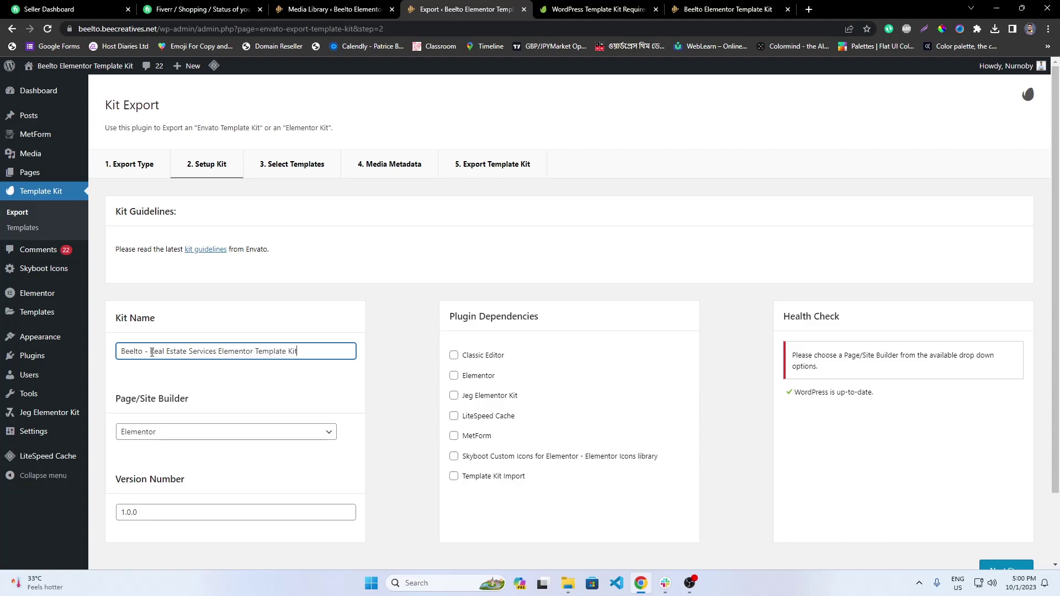
{"action": "left_click", "coordinate": [178, 438]}
{"action": "left_click", "coordinate": [174, 455]}
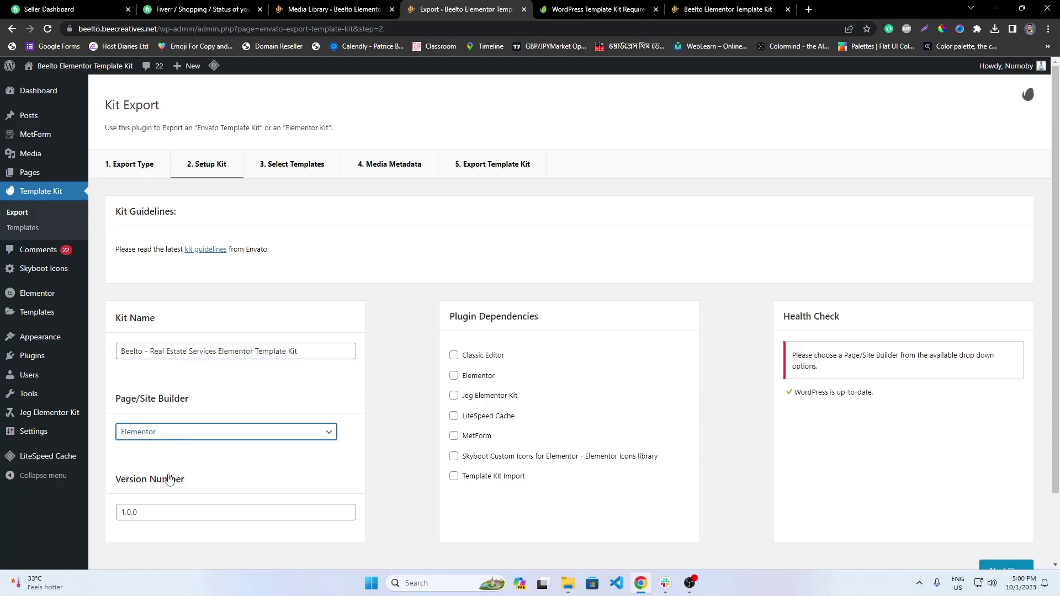
{"action": "left_click_drag", "start_coordinate": [158, 509], "coordinate": [125, 519]}
{"action": "left_click", "coordinate": [241, 482]}
{"action": "left_click", "coordinate": [186, 542]}
Mark Elementor, Jeg Elementor Kit, MetForm and Skyboot Custom Icons as plugin dependencies and proceed to template selection.
{"action": "scroll", "coordinate": [407, 398], "scroll_direction": "down", "scroll_amount": 2}
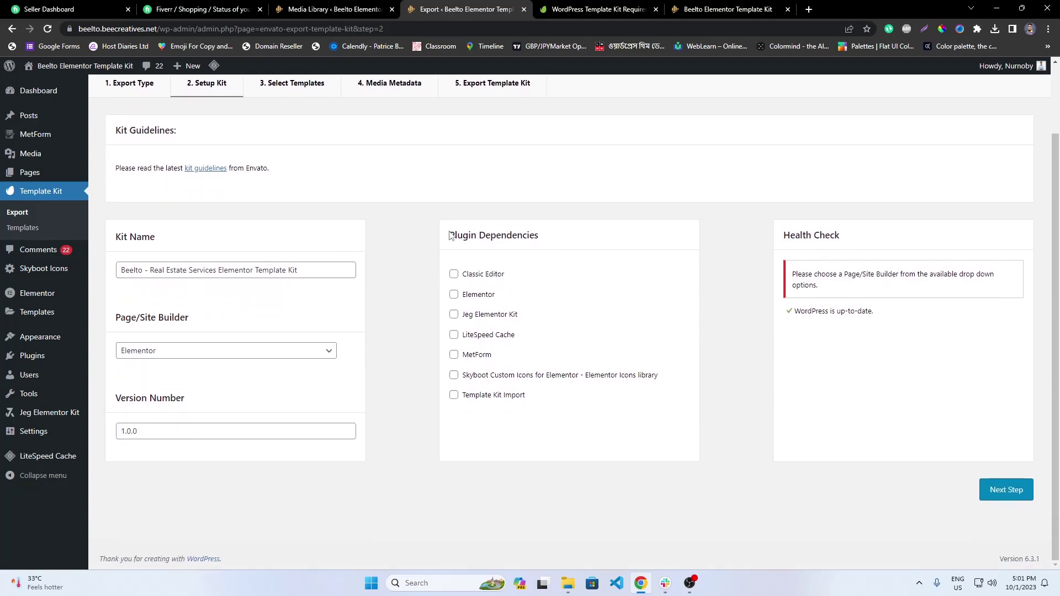
{"action": "left_click_drag", "start_coordinate": [450, 236], "coordinate": [546, 231]}
{"action": "left_click", "coordinate": [563, 235]}
{"action": "left_click", "coordinate": [478, 297]}
{"action": "left_click", "coordinate": [477, 317]}
{"action": "left_click", "coordinate": [473, 355]}
{"action": "left_click", "coordinate": [474, 379]}
{"action": "left_click", "coordinate": [1016, 500]}
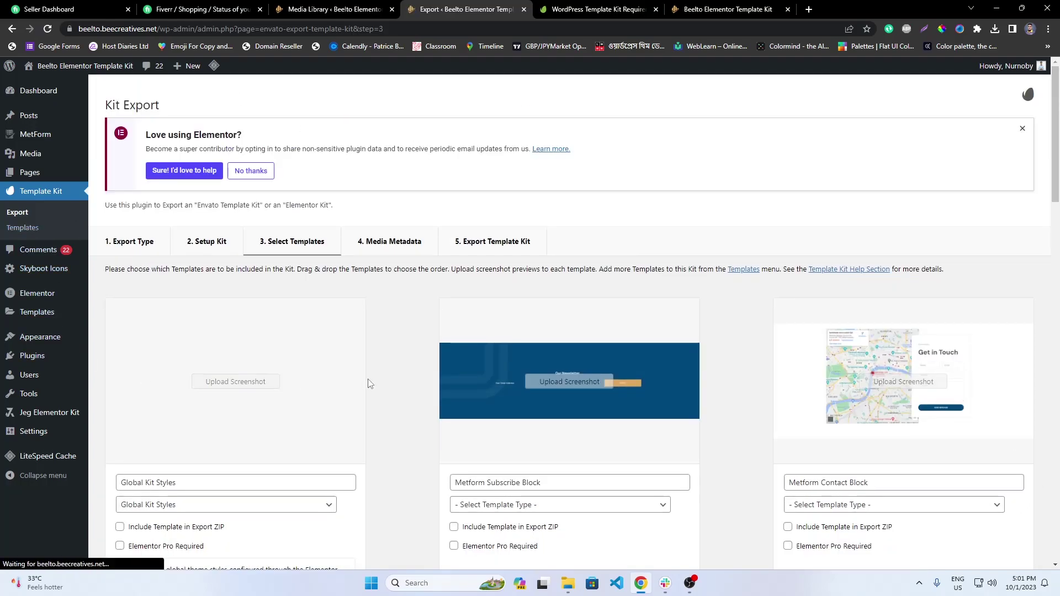
Upload cover-image.jpg from the Beelto-Real Estate Elementor Template Kit - Copy folder through the Global Kit Styles screenshot upload.
{"action": "scroll", "coordinate": [370, 384], "scroll_direction": "down", "scroll_amount": 2}
{"action": "scroll", "coordinate": [361, 425], "scroll_direction": "down", "scroll_amount": 20}
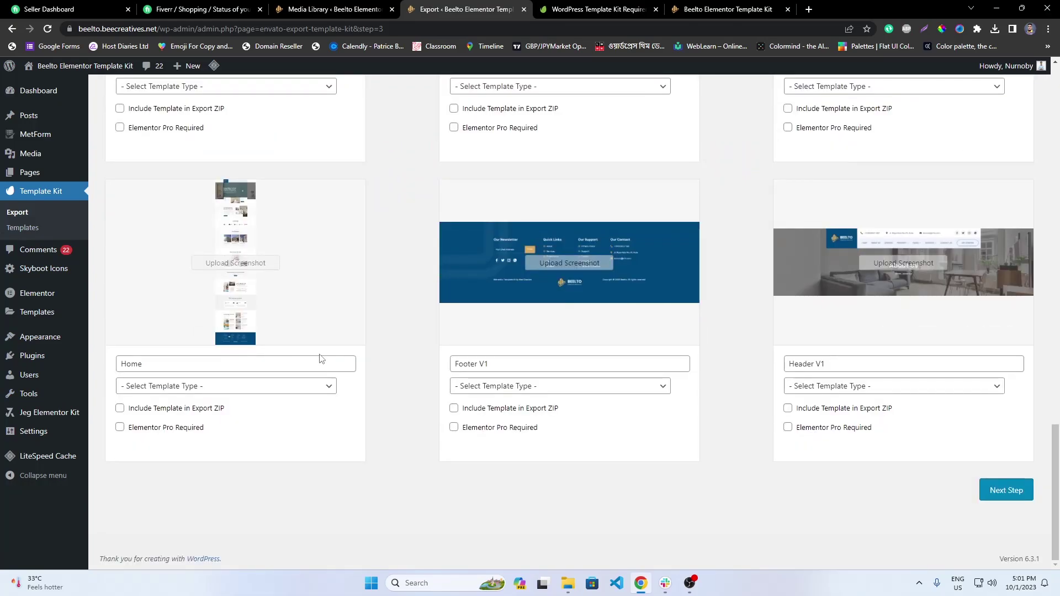
{"action": "scroll", "coordinate": [319, 359], "scroll_direction": "up", "scroll_amount": 20}
{"action": "scroll", "coordinate": [126, 396], "scroll_direction": "down", "scroll_amount": 2}
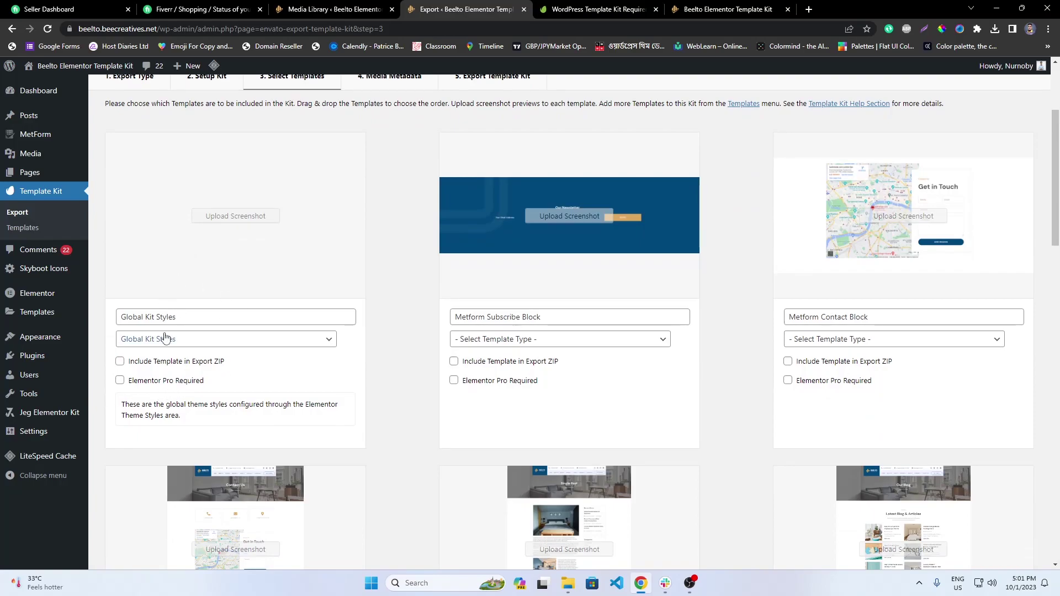
{"action": "left_click", "coordinate": [261, 221]}
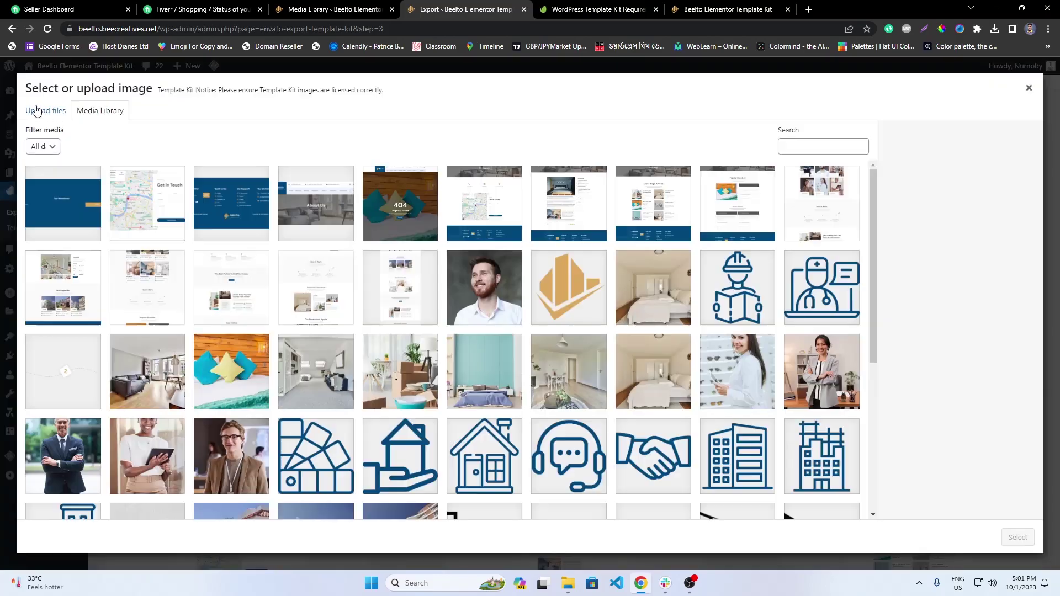
{"action": "left_click", "coordinate": [36, 111]}
{"action": "left_click", "coordinate": [542, 300]}
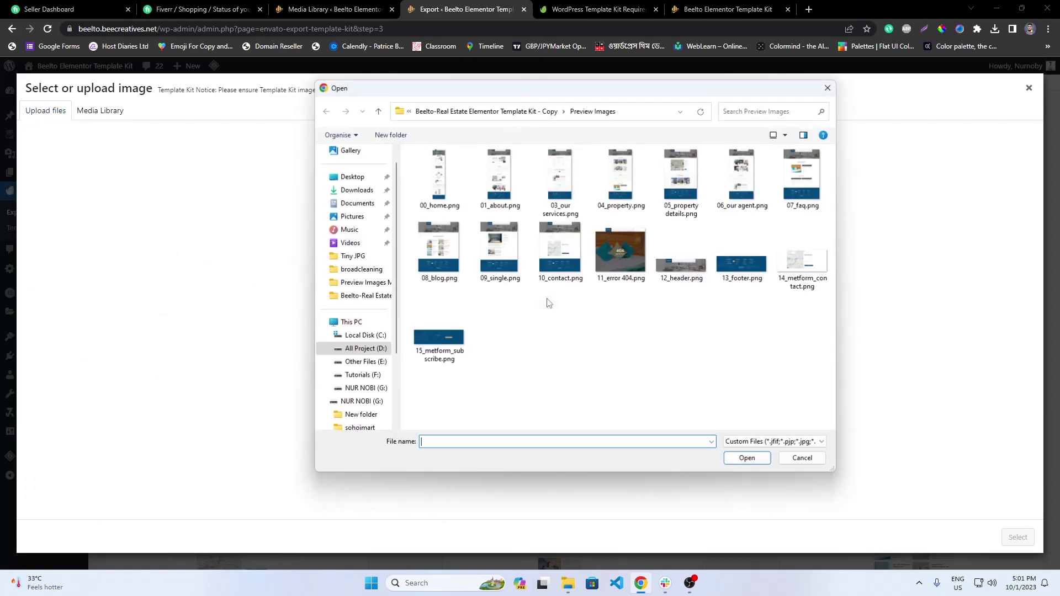
{"action": "left_click", "coordinate": [486, 111]}
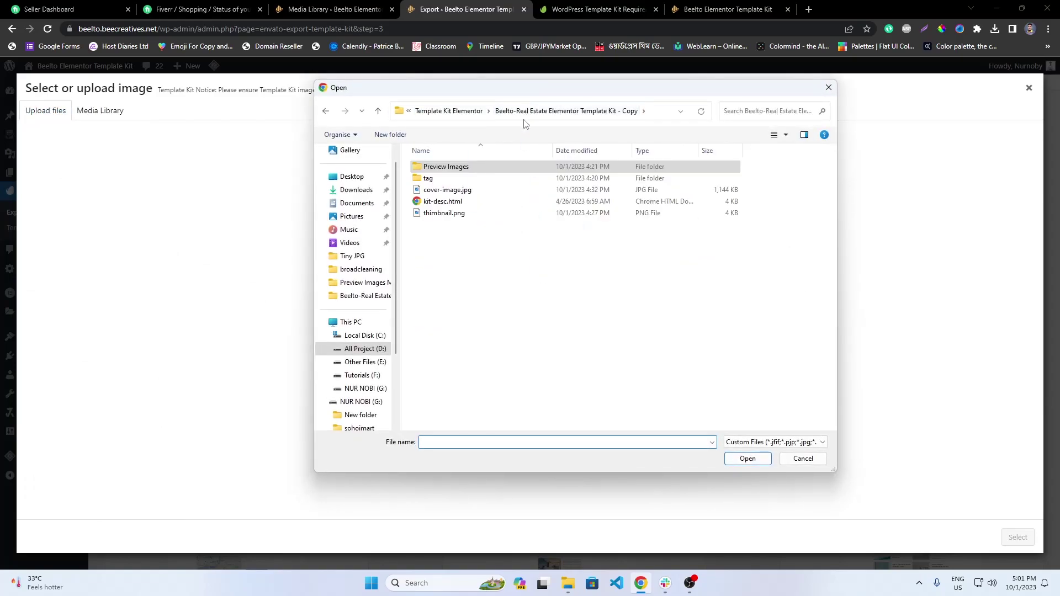
{"action": "double_click", "coordinate": [466, 189]}
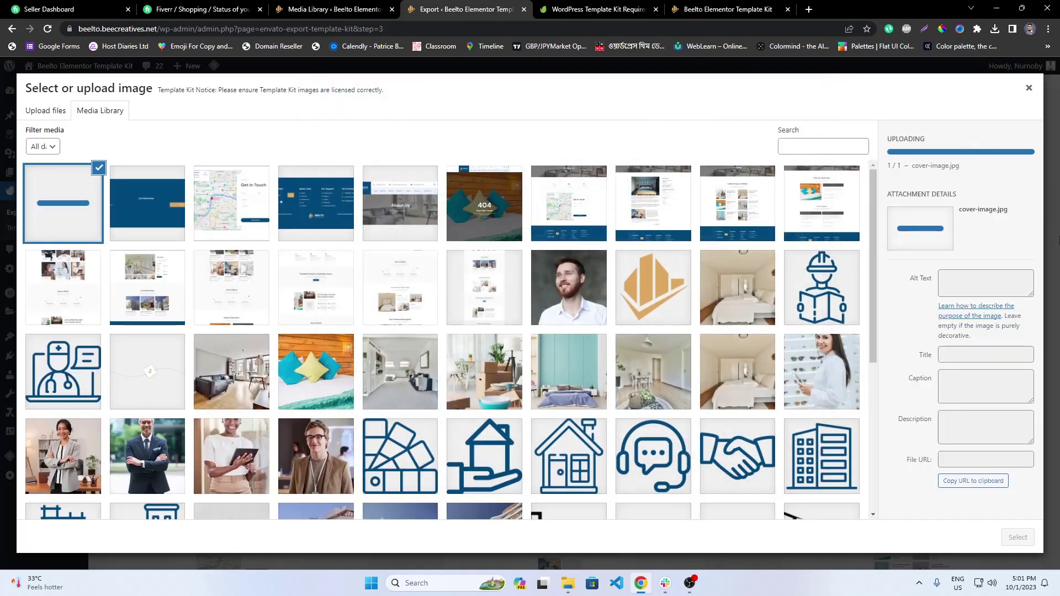
{"action": "left_click", "coordinate": [1029, 88]}
Assign the uploaded cover image as the Global Kit Styles screenshot and include that template in the export ZIP.
{"action": "scroll", "coordinate": [817, 441], "scroll_direction": "down", "scroll_amount": 20}
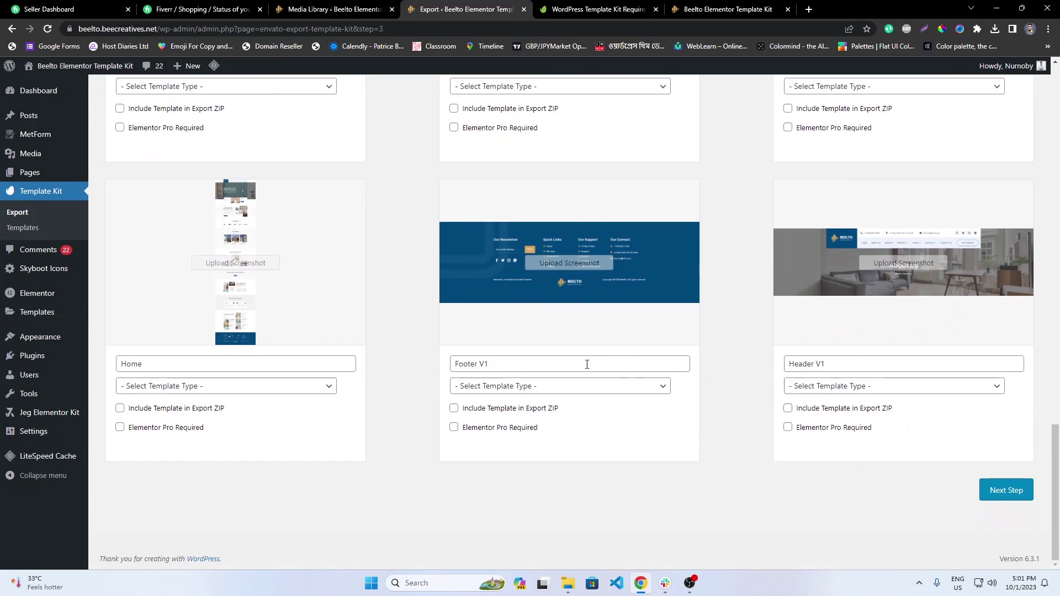
{"action": "scroll", "coordinate": [587, 365], "scroll_direction": "up", "scroll_amount": 20}
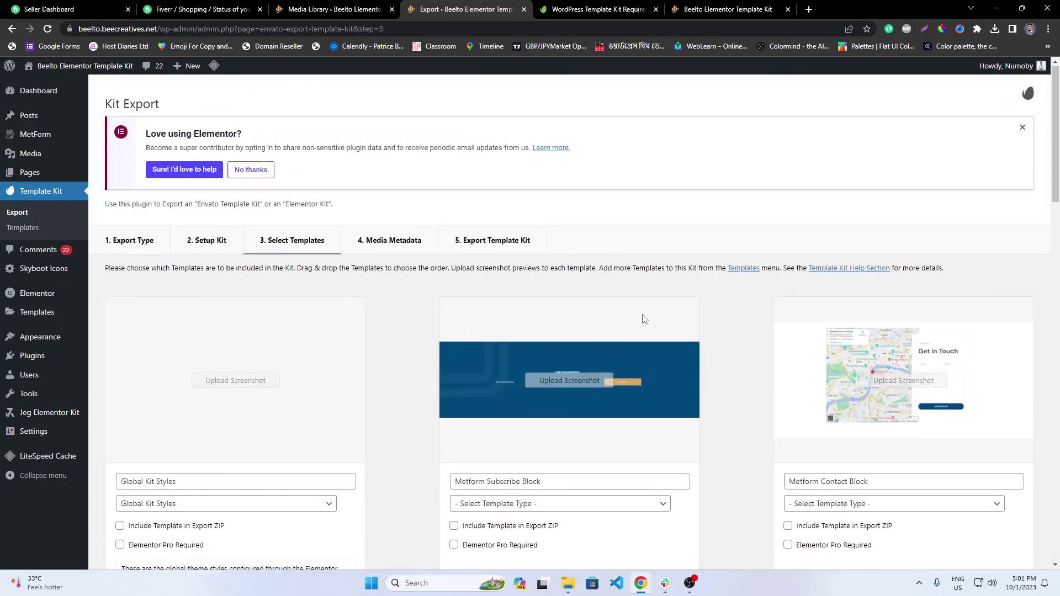
{"action": "scroll", "coordinate": [643, 316], "scroll_direction": "down", "scroll_amount": 3}
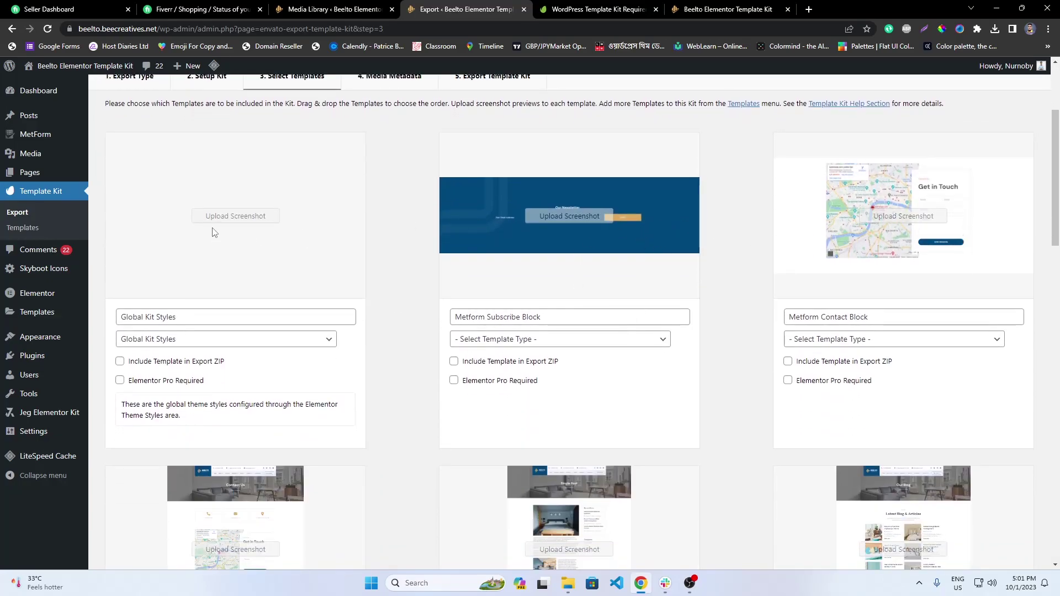
{"action": "left_click", "coordinate": [236, 216]}
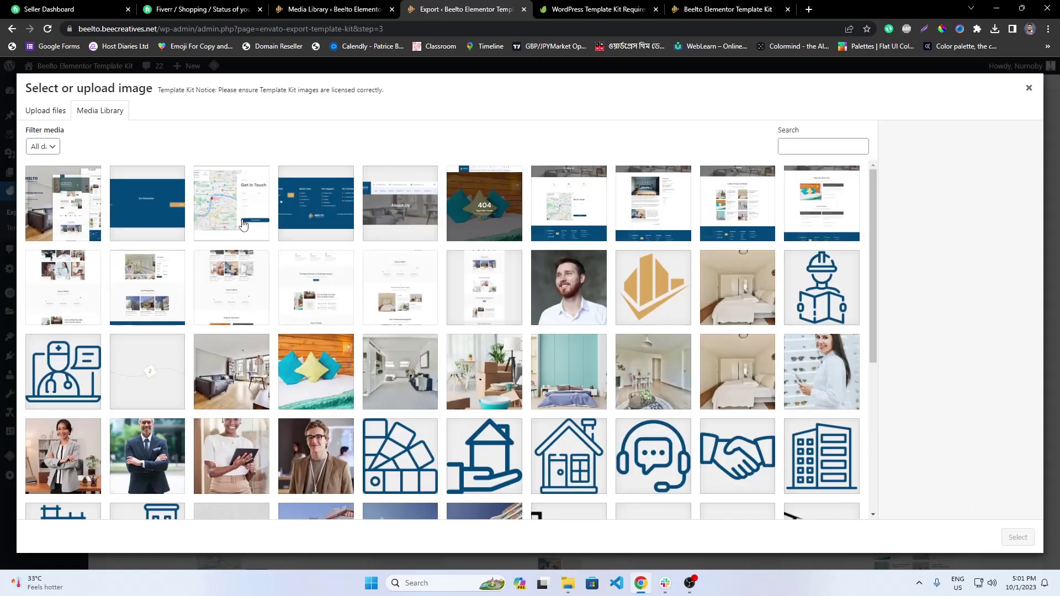
{"action": "left_click", "coordinate": [41, 210]}
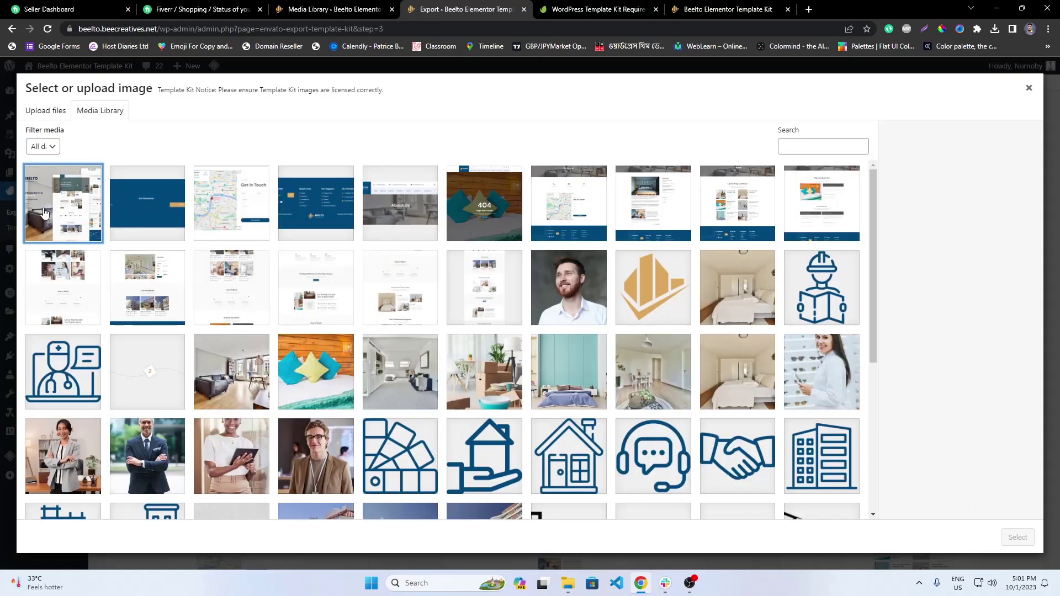
{"action": "left_click", "coordinate": [1018, 538]}
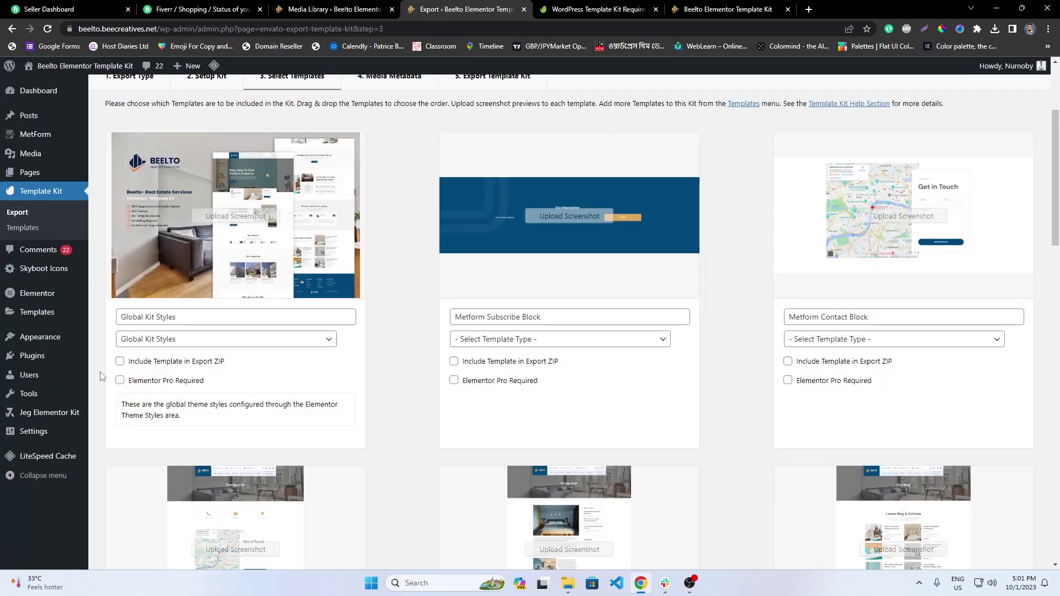
{"action": "left_click", "coordinate": [193, 367]}
Set the Metform Subscribe Block's template type to Other and include it in the export ZIP.
{"action": "left_click", "coordinate": [544, 339]}
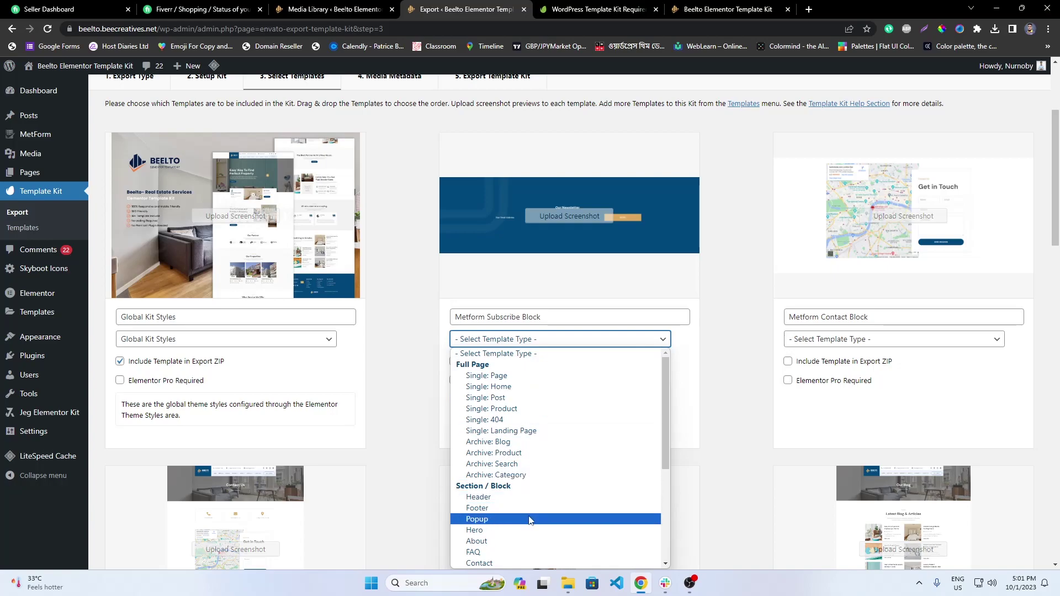
{"action": "scroll", "coordinate": [508, 497], "scroll_direction": "down", "scroll_amount": 5}
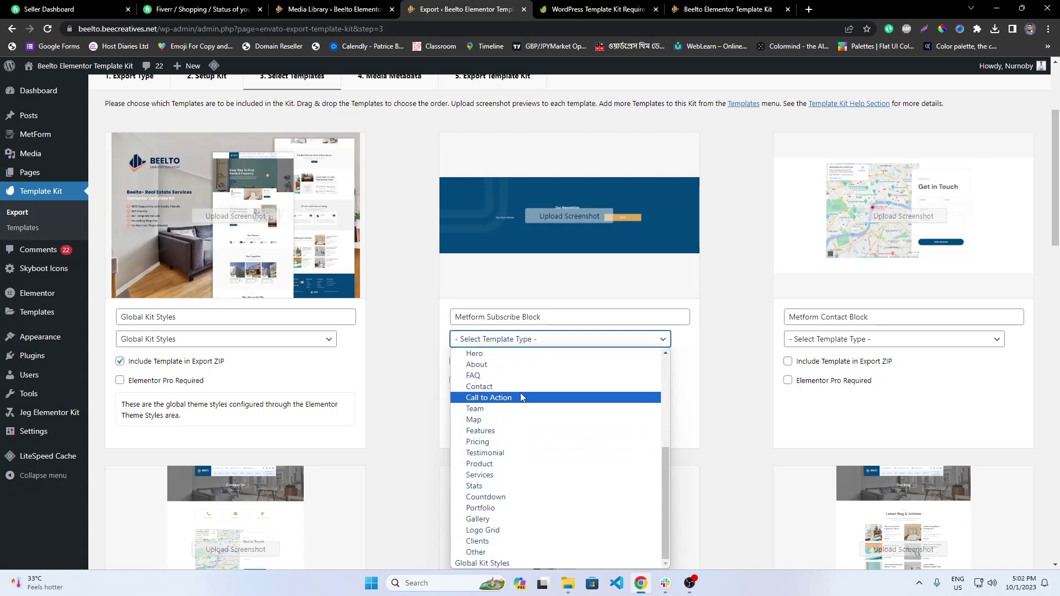
{"action": "scroll", "coordinate": [520, 409], "scroll_direction": "up", "scroll_amount": 2}
{"action": "scroll", "coordinate": [511, 453], "scroll_direction": "down", "scroll_amount": 2}
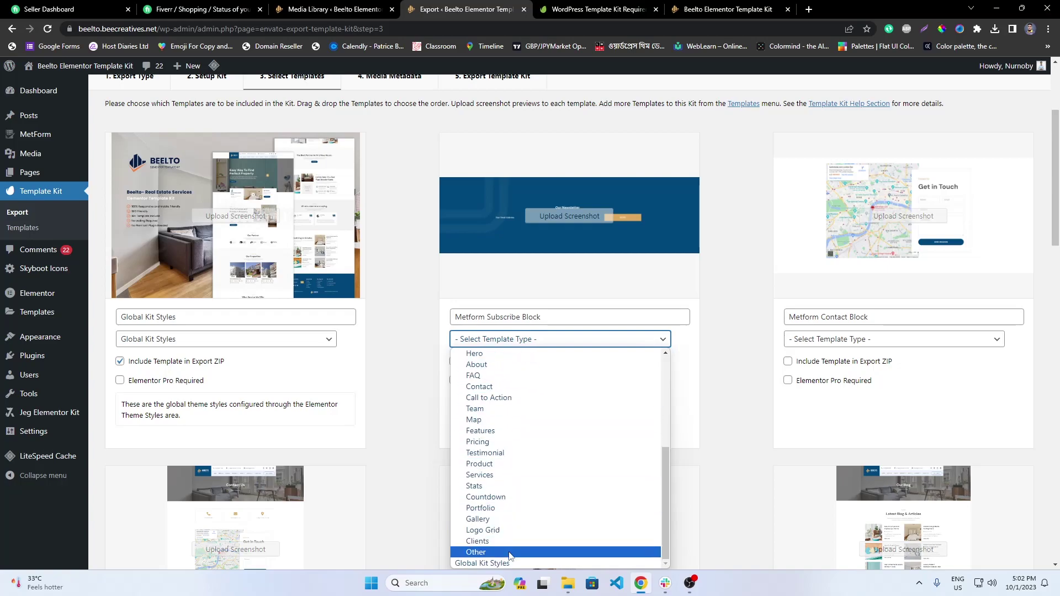
{"action": "left_click", "coordinate": [509, 554]}
{"action": "left_click", "coordinate": [523, 367]}
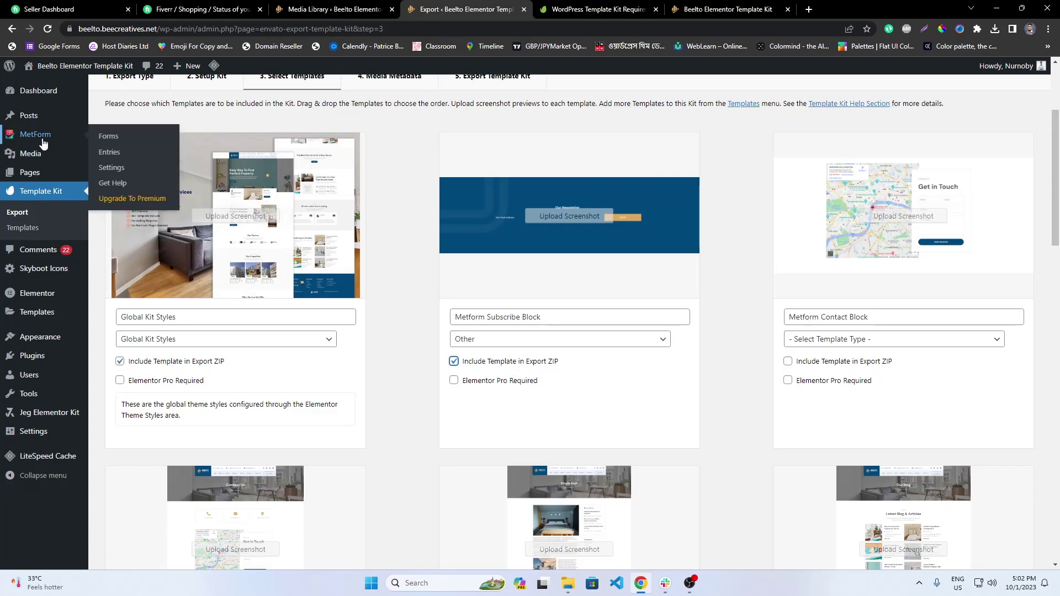
Set the Metform Contact Block's template type to Other and include it in the export ZIP.
{"action": "left_click", "coordinate": [799, 344]}
{"action": "scroll", "coordinate": [820, 530], "scroll_direction": "down", "scroll_amount": 5}
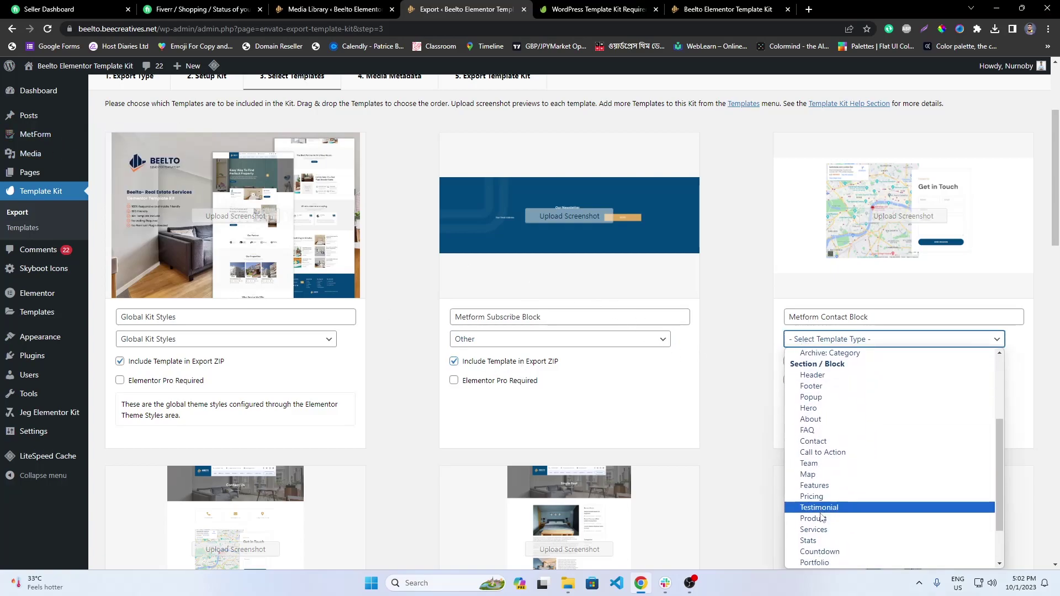
{"action": "left_click", "coordinate": [821, 553]}
{"action": "left_click", "coordinate": [849, 362]}
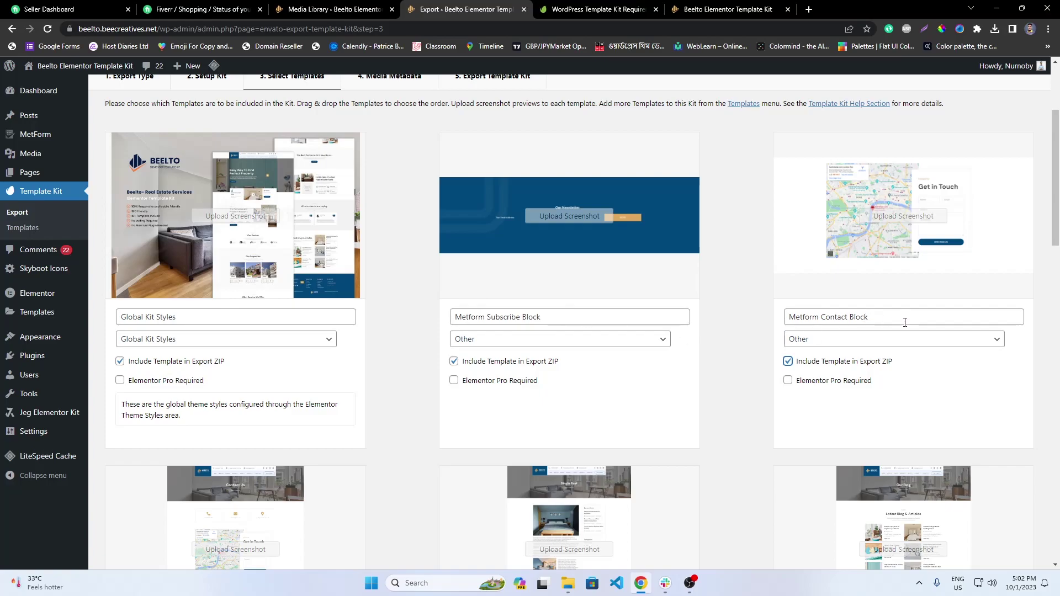
Set the Contact Us template's type to Single: Page and include it in the export ZIP.
{"action": "scroll", "coordinate": [905, 323], "scroll_direction": "down", "scroll_amount": 7}
{"action": "left_click", "coordinate": [187, 287]}
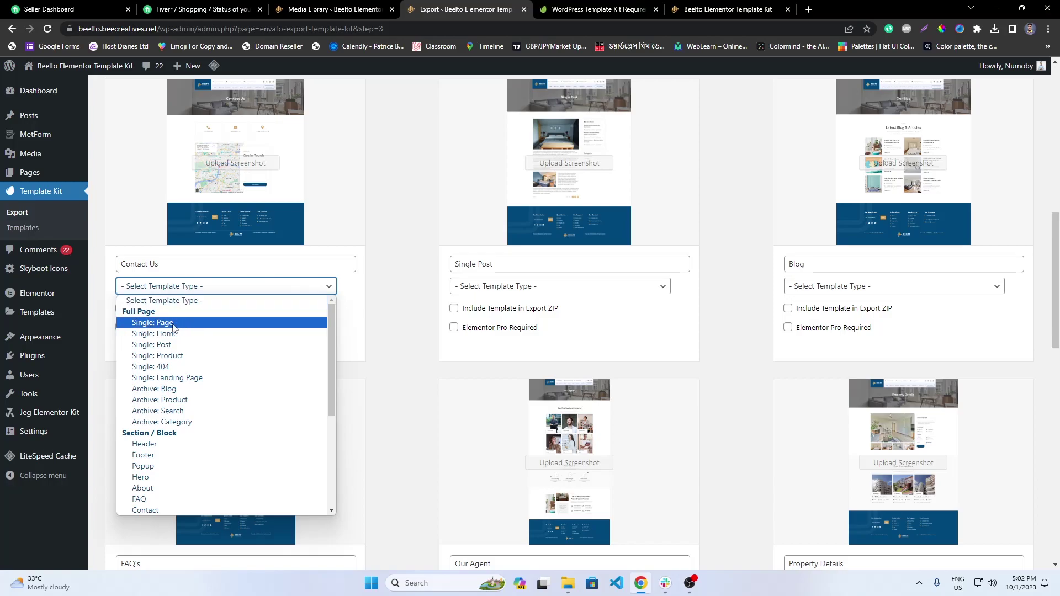
{"action": "left_click", "coordinate": [173, 325]}
{"action": "left_click", "coordinate": [177, 309]}
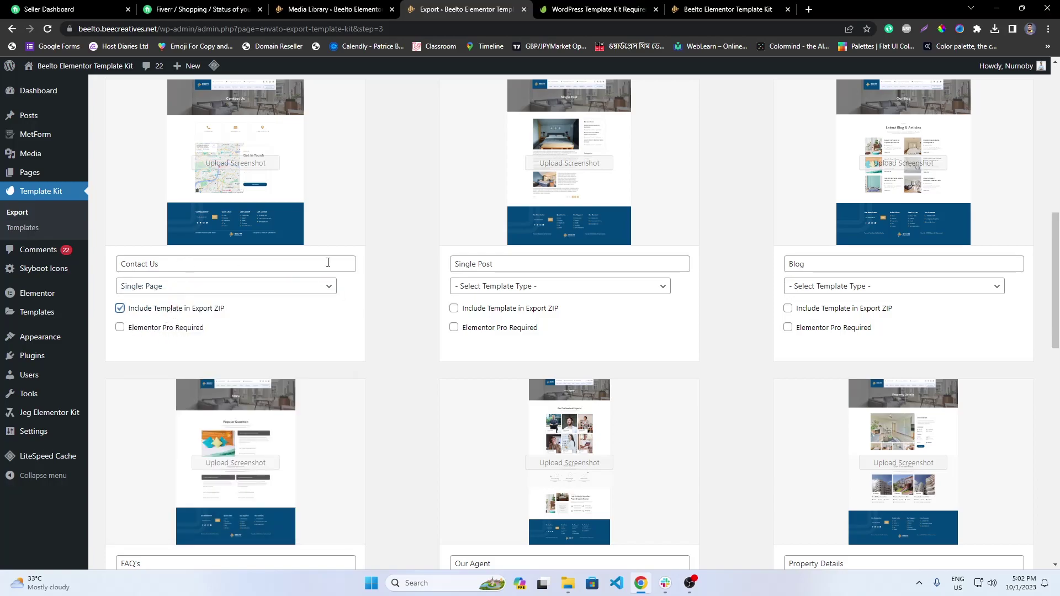
Set Single Post to Single: Post and Blog to Archive: Blog, including both templates in the export ZIP.
{"action": "left_click", "coordinate": [522, 287]}
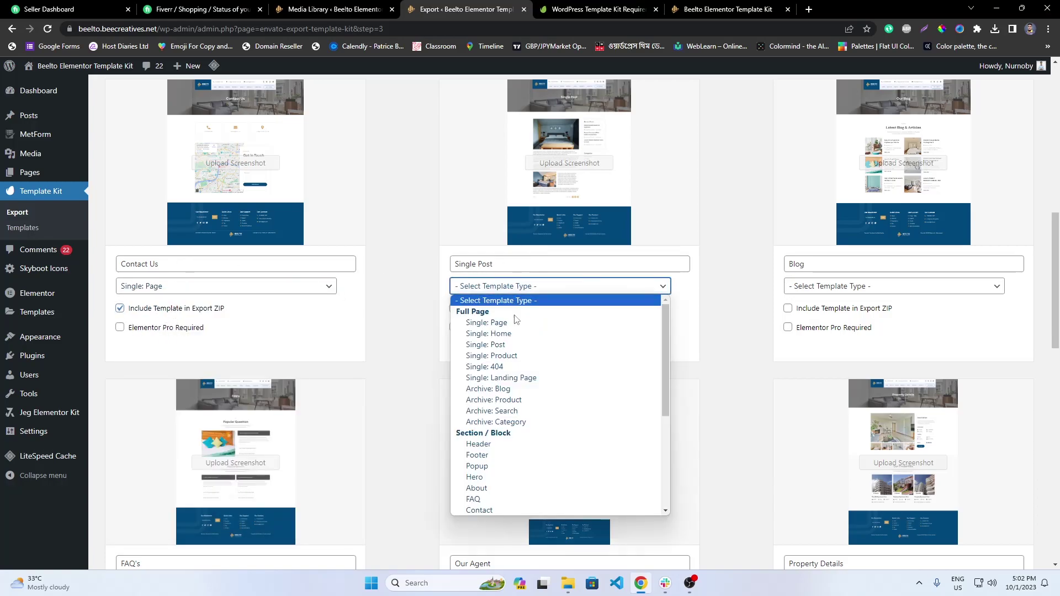
{"action": "left_click", "coordinate": [485, 346]}
{"action": "left_click", "coordinate": [511, 311]}
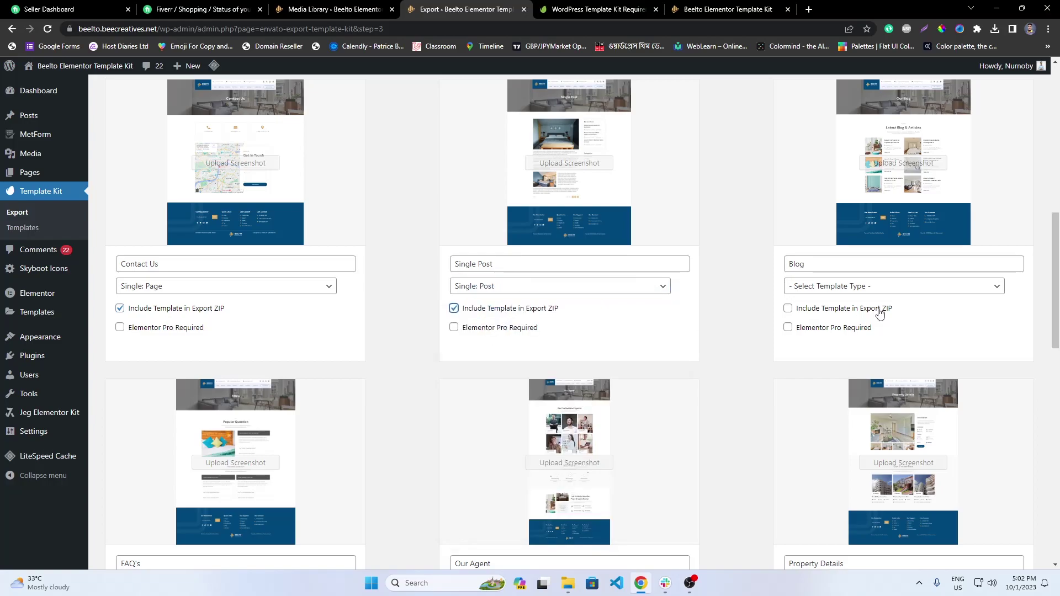
{"action": "left_click", "coordinate": [871, 290]}
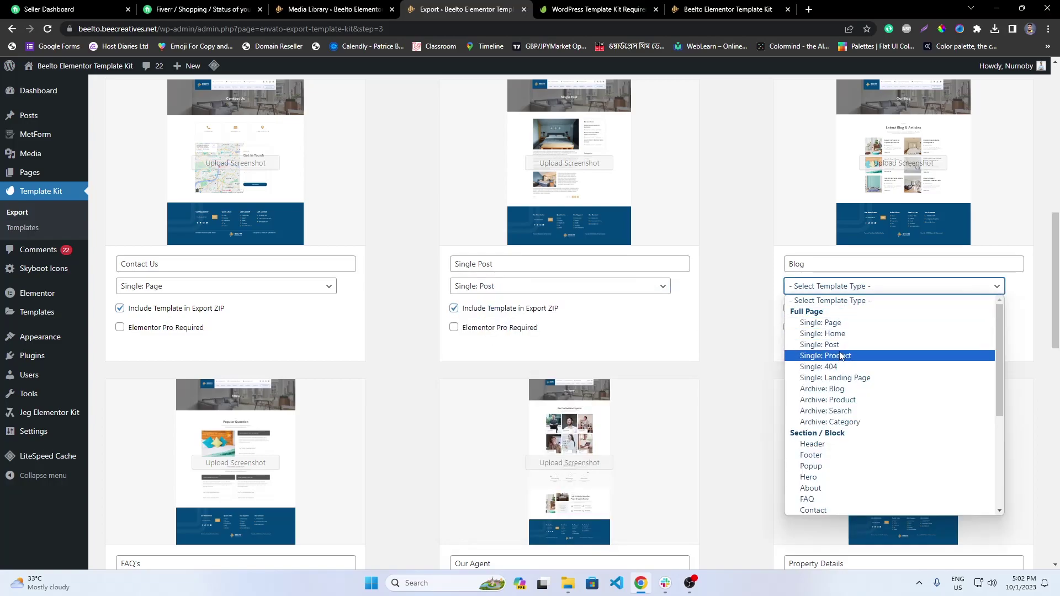
{"action": "left_click", "coordinate": [841, 389]}
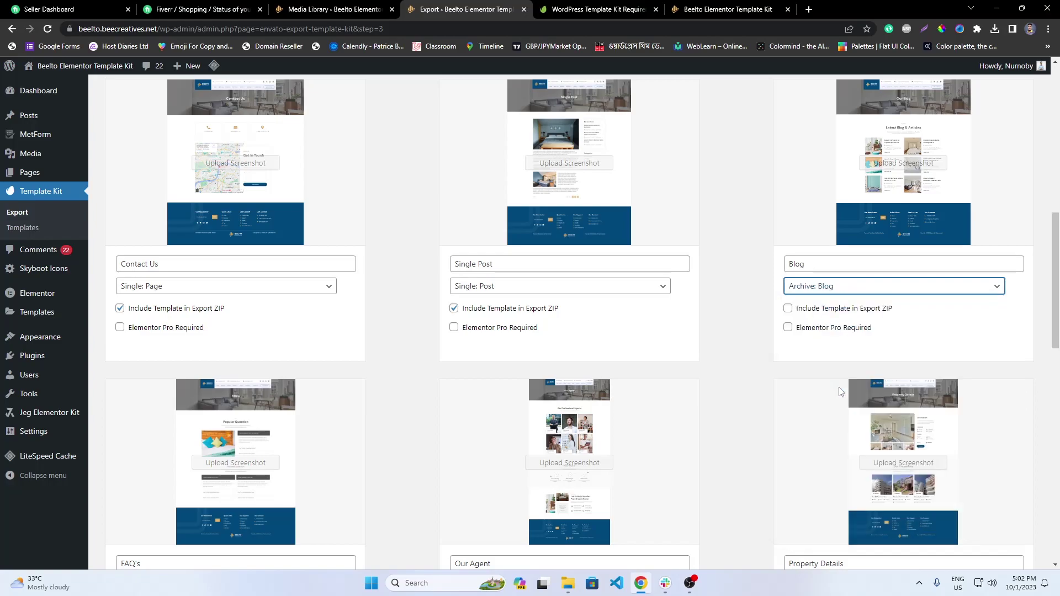
{"action": "left_click", "coordinate": [822, 308]}
Set the FAQ's and Our Agent templates to Single: Page and include both in the export ZIP.
{"action": "scroll", "coordinate": [326, 315], "scroll_direction": "down", "scroll_amount": 5}
{"action": "left_click", "coordinate": [185, 315]}
{"action": "left_click", "coordinate": [175, 346]}
{"action": "left_click", "coordinate": [206, 333]}
{"action": "left_click", "coordinate": [543, 312]}
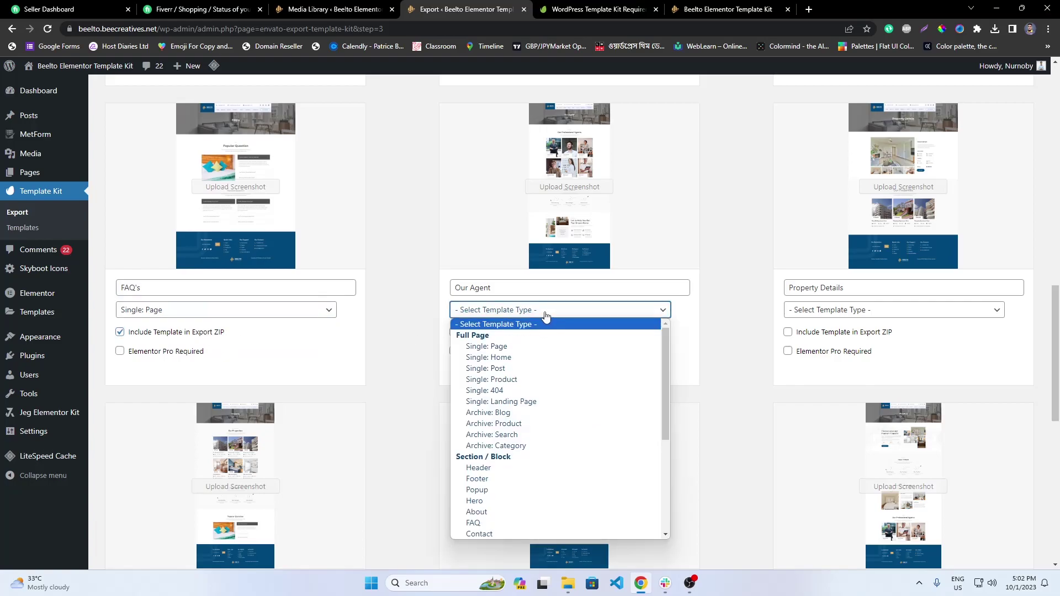
{"action": "left_click", "coordinate": [527, 347]}
{"action": "left_click", "coordinate": [521, 333]}
Set the Property Details and Property templates to Single: Page and include both in the export ZIP.
{"action": "left_click", "coordinate": [884, 311]}
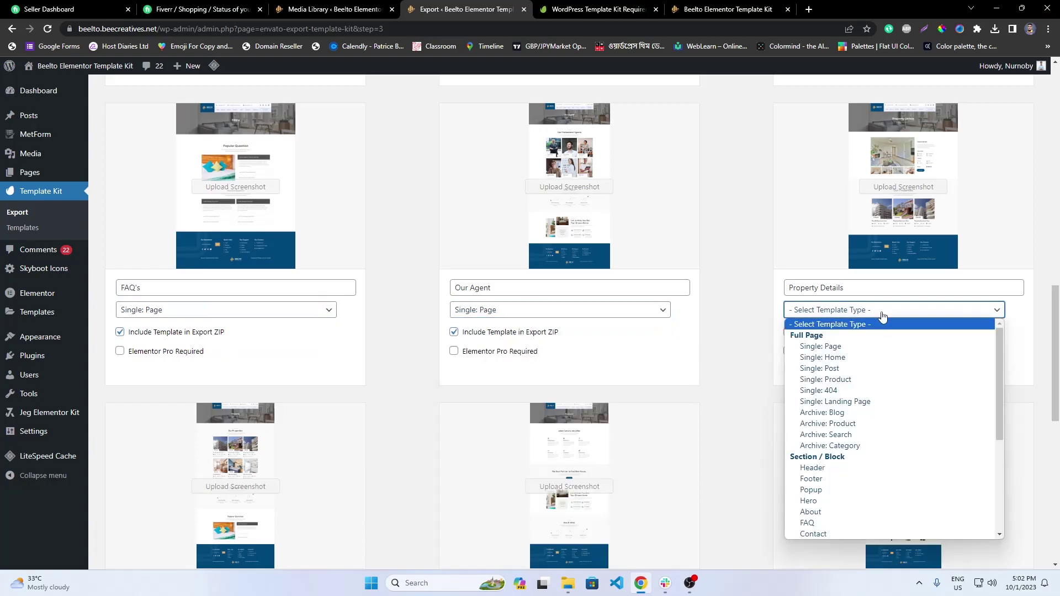
{"action": "left_click", "coordinate": [860, 347]}
{"action": "left_click", "coordinate": [859, 333]}
{"action": "scroll", "coordinate": [397, 336], "scroll_direction": "down", "scroll_amount": 1}
{"action": "scroll", "coordinate": [397, 340], "scroll_direction": "down", "scroll_amount": 3}
{"action": "left_click", "coordinate": [180, 445]}
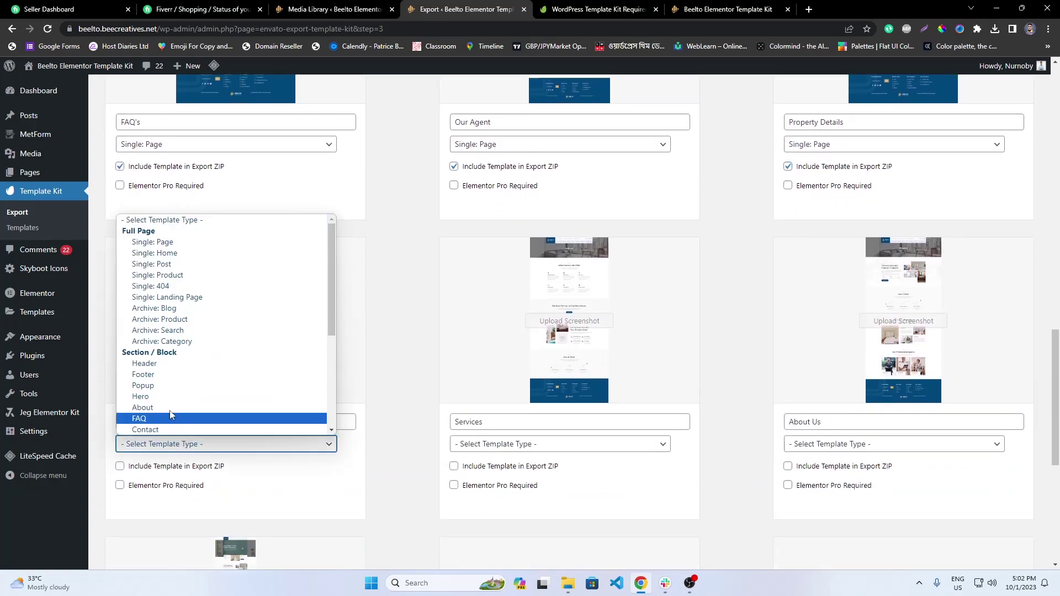
{"action": "left_click", "coordinate": [157, 242]}
{"action": "left_click", "coordinate": [177, 466]}
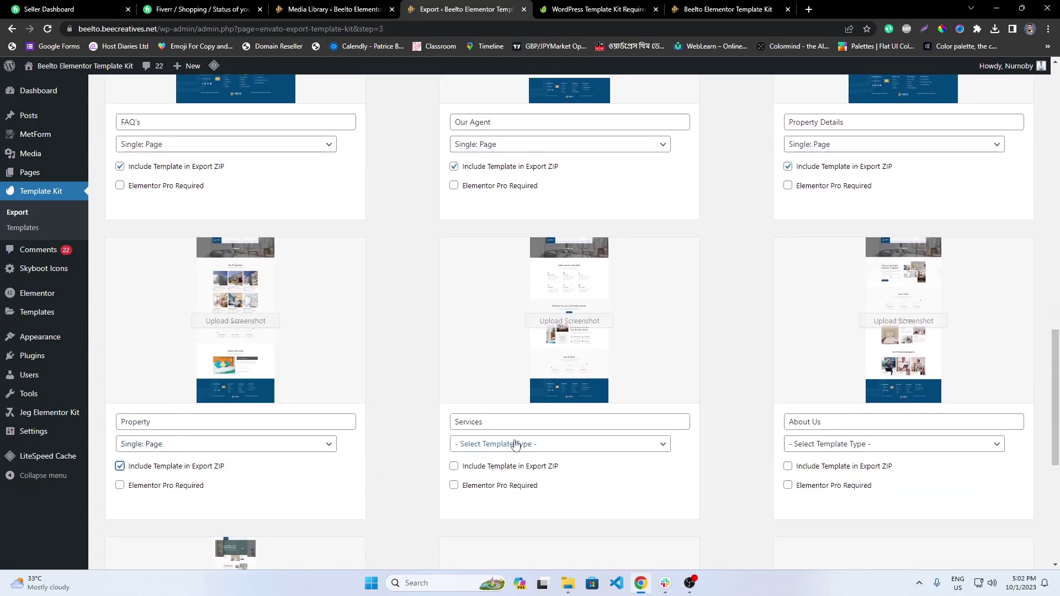
Set the Services and About Us templates to Single: Page and include both in the export ZIP.
{"action": "left_click", "coordinate": [512, 444]}
{"action": "left_click", "coordinate": [497, 241]}
{"action": "left_click", "coordinate": [503, 467]}
{"action": "left_click", "coordinate": [887, 444]}
{"action": "left_click", "coordinate": [812, 242]}
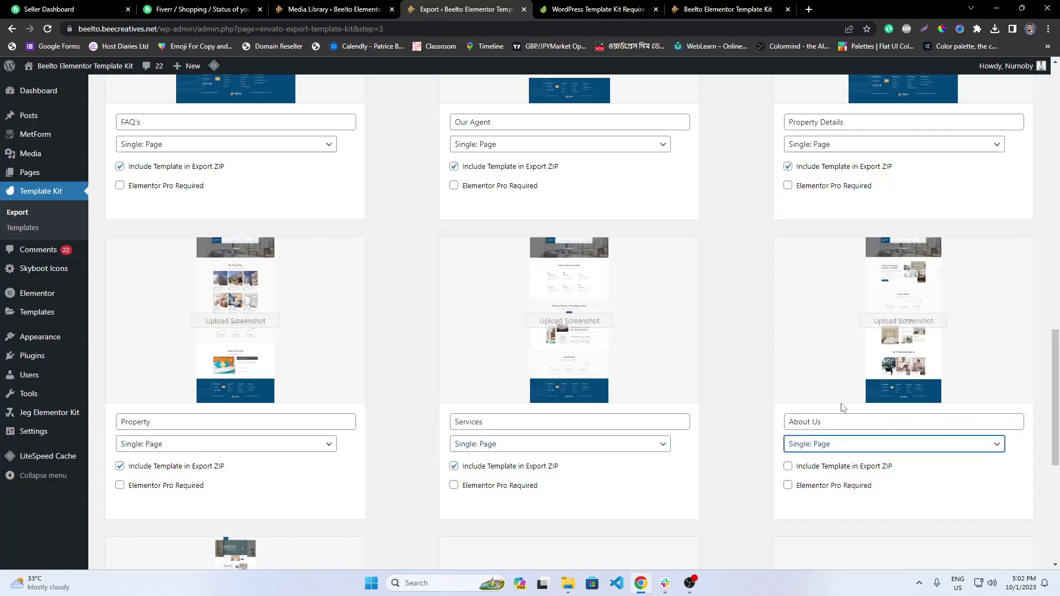
{"action": "left_click", "coordinate": [834, 468]}
Set the Home template to Single: Home and include it in the export ZIP.
{"action": "scroll", "coordinate": [139, 372], "scroll_direction": "down", "scroll_amount": 5}
{"action": "left_click", "coordinate": [190, 468]}
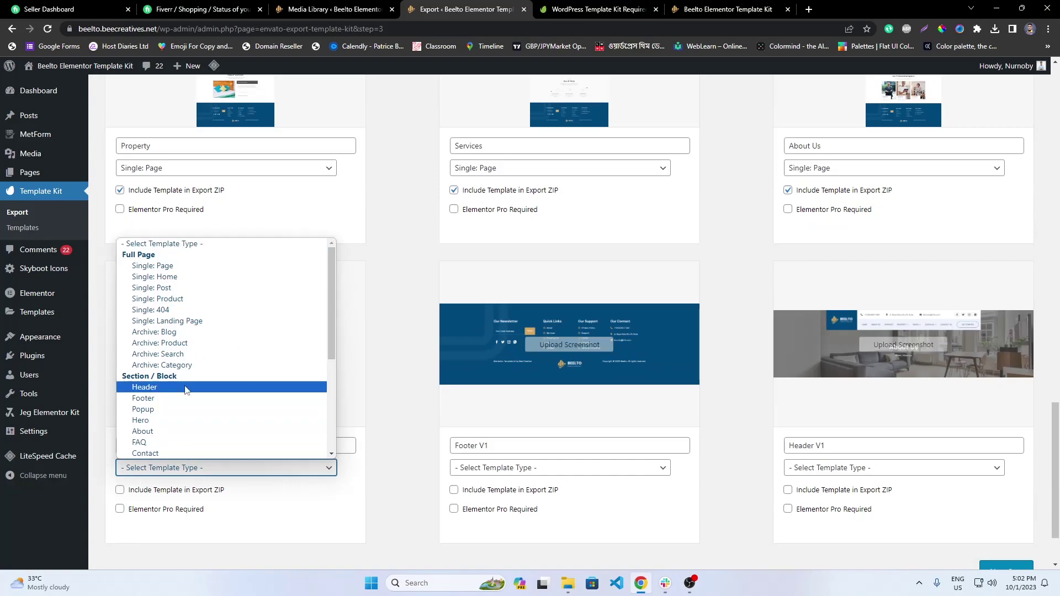
{"action": "left_click", "coordinate": [165, 275]}
{"action": "left_click", "coordinate": [156, 495]}
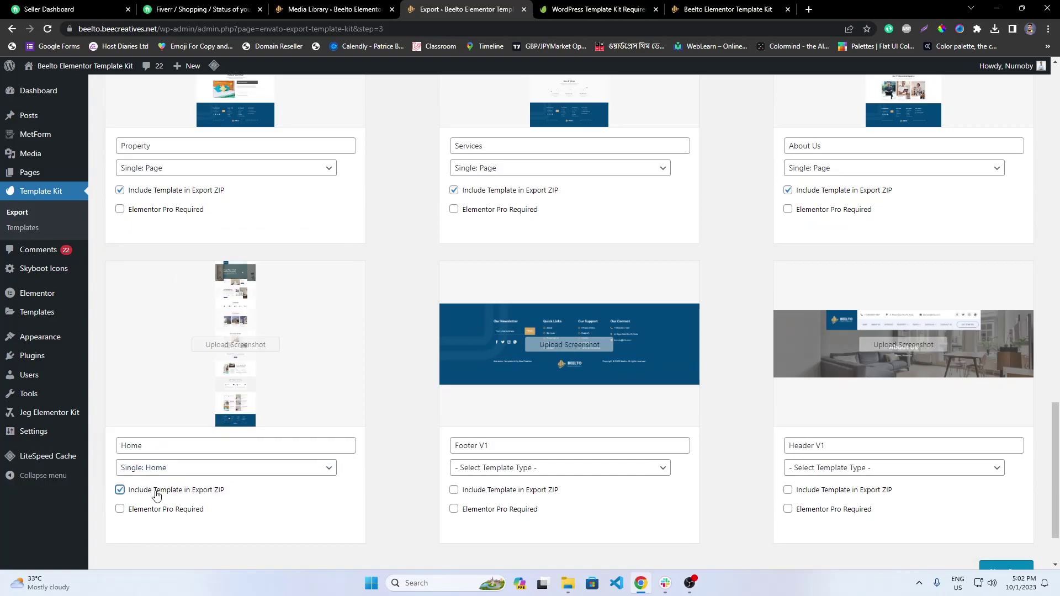
Review the template types and export ZIP inclusion across the whole list of kit templates.
{"action": "scroll", "coordinate": [488, 490], "scroll_direction": "down", "scroll_amount": 2}
{"action": "scroll", "coordinate": [489, 490], "scroll_direction": "up", "scroll_amount": 12}
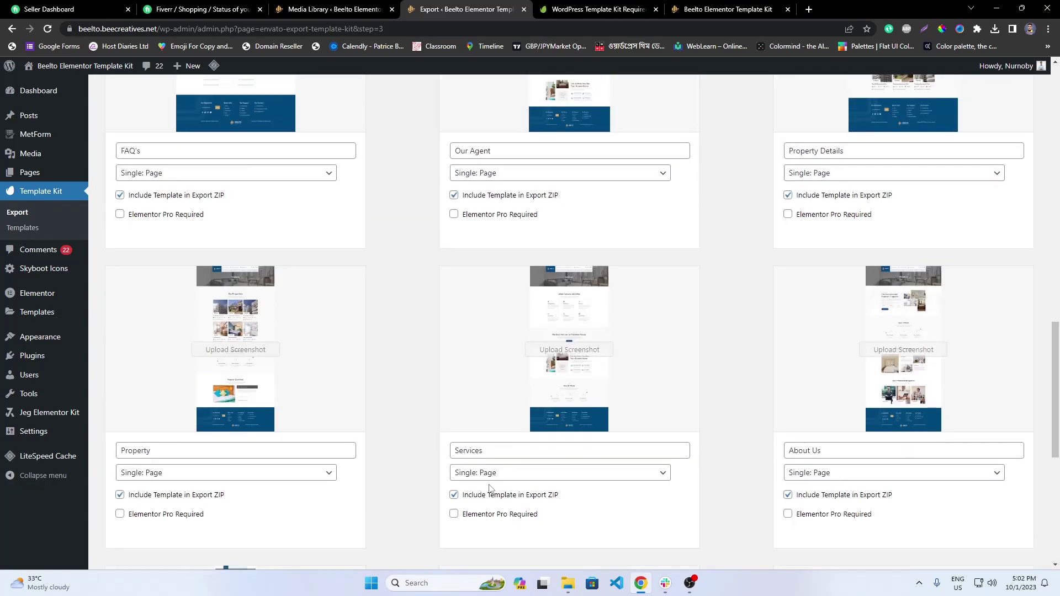
{"action": "scroll", "coordinate": [490, 489], "scroll_direction": "up", "scroll_amount": 9}
{"action": "scroll", "coordinate": [488, 489], "scroll_direction": "down", "scroll_amount": 10}
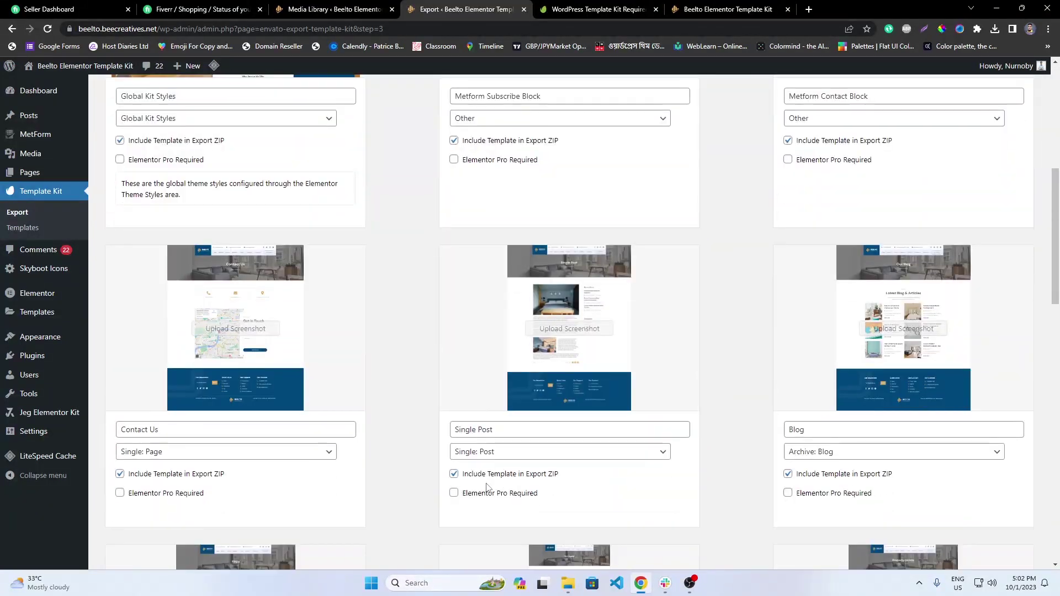
{"action": "scroll", "coordinate": [488, 489], "scroll_direction": "down", "scroll_amount": 6}
{"action": "scroll", "coordinate": [485, 487], "scroll_direction": "up", "scroll_amount": 7}
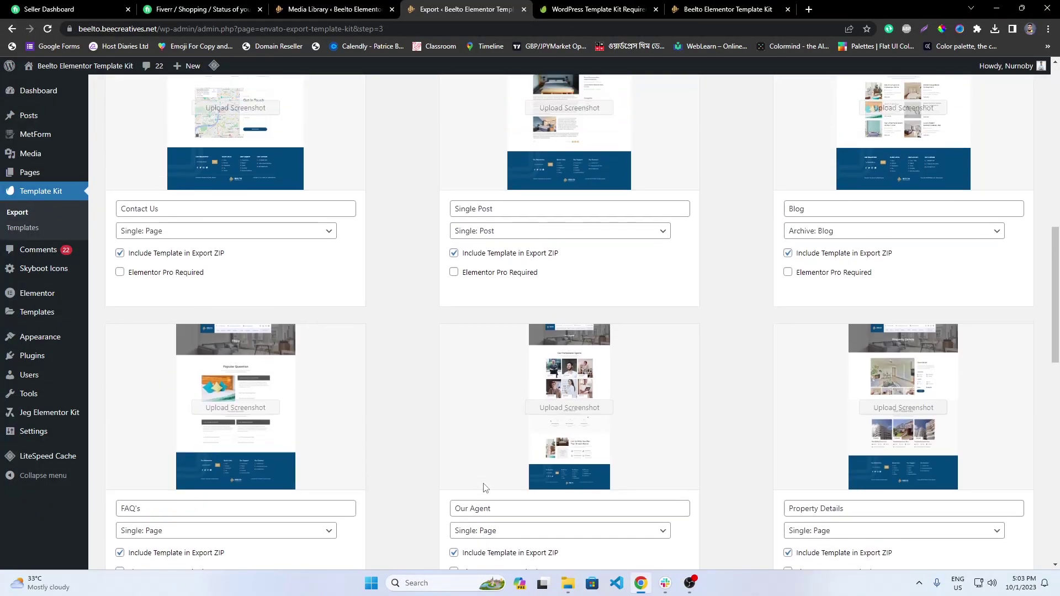
{"action": "scroll", "coordinate": [485, 487], "scroll_direction": "up", "scroll_amount": 10}
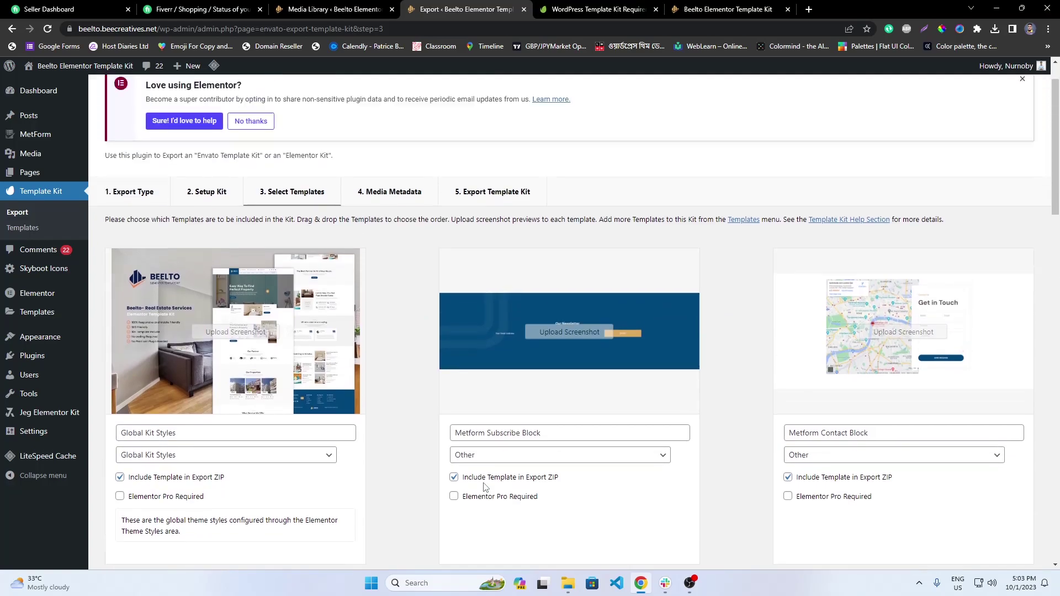
{"action": "scroll", "coordinate": [479, 481], "scroll_direction": "down", "scroll_amount": 20}
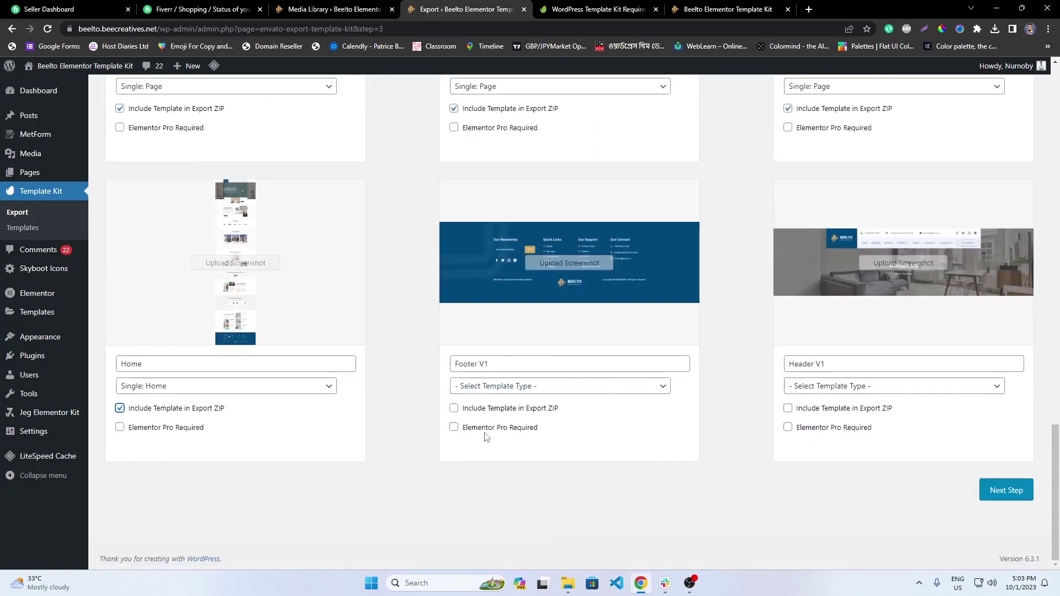
Set Footer V1 to Footer and Header V1 to Header, including both templates in the export ZIP.
{"action": "left_click", "coordinate": [511, 409]}
{"action": "left_click", "coordinate": [518, 388]}
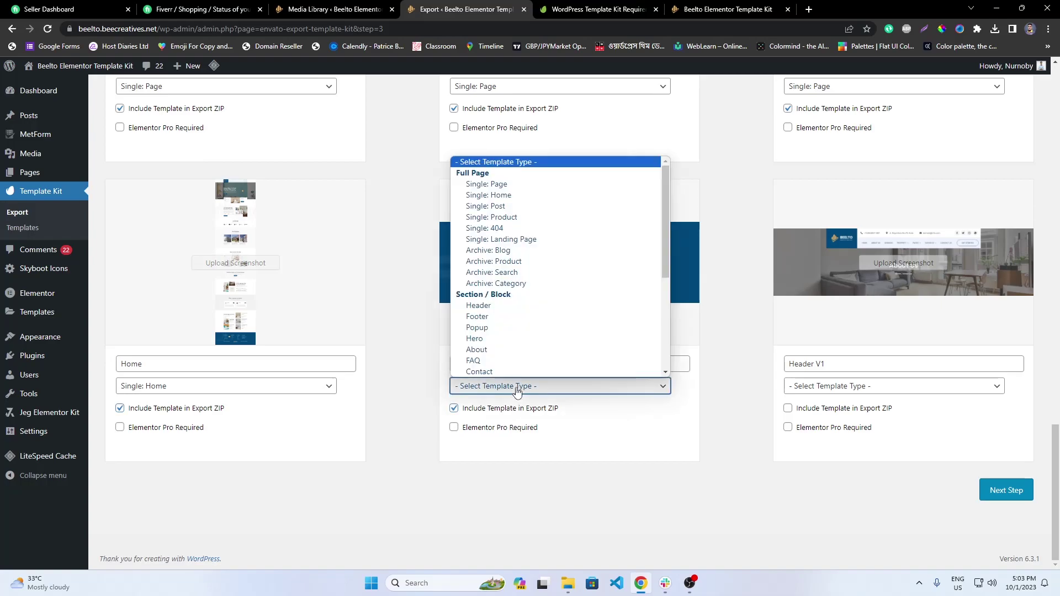
{"action": "left_click", "coordinate": [491, 318]}
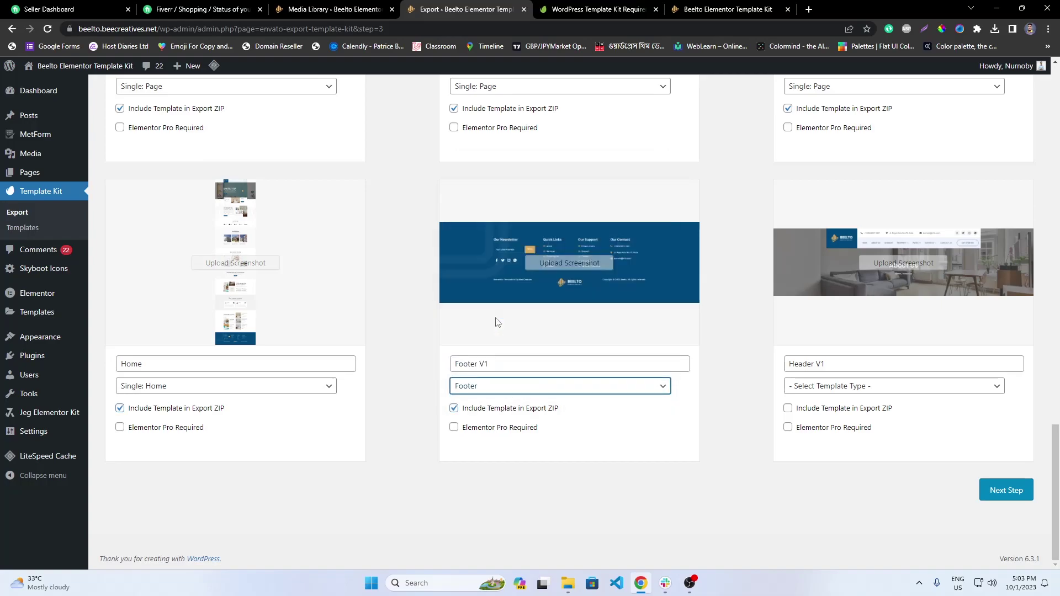
{"action": "left_click", "coordinate": [866, 381]}
{"action": "left_click", "coordinate": [829, 306]}
{"action": "left_click", "coordinate": [825, 408]}
Continue to the Media Metadata stage and examine the images that need source details.
{"action": "left_click", "coordinate": [1013, 496]}
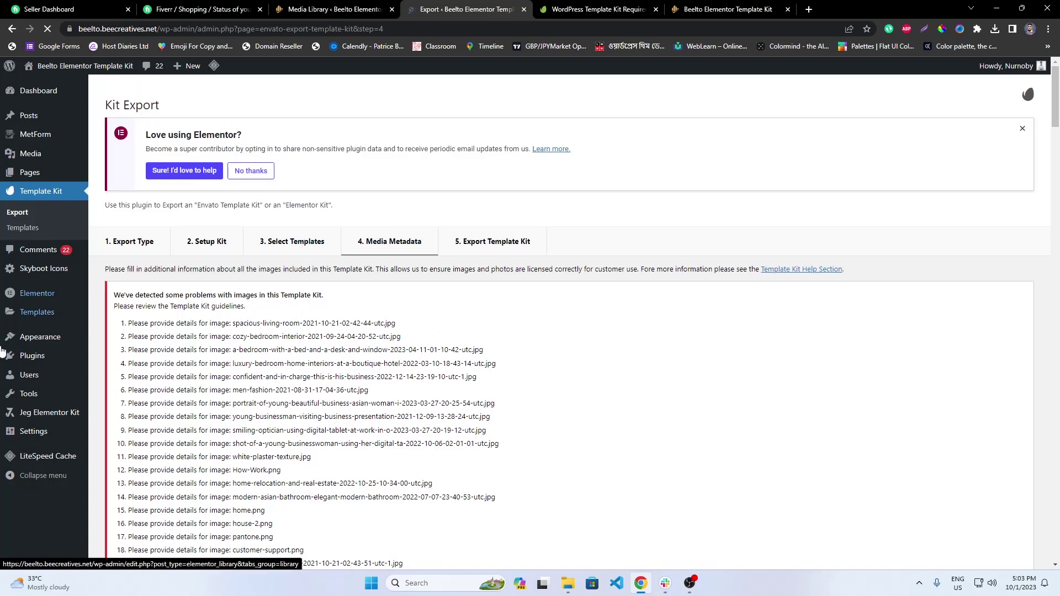
{"action": "scroll", "coordinate": [391, 447], "scroll_direction": "down", "scroll_amount": 14}
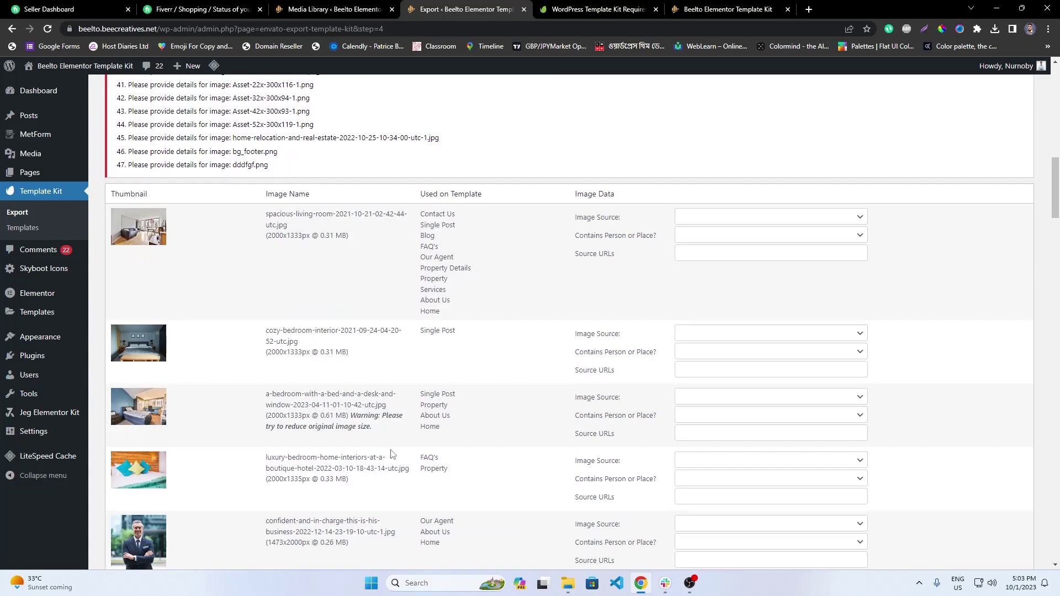
{"action": "scroll", "coordinate": [391, 454], "scroll_direction": "down", "scroll_amount": 20}
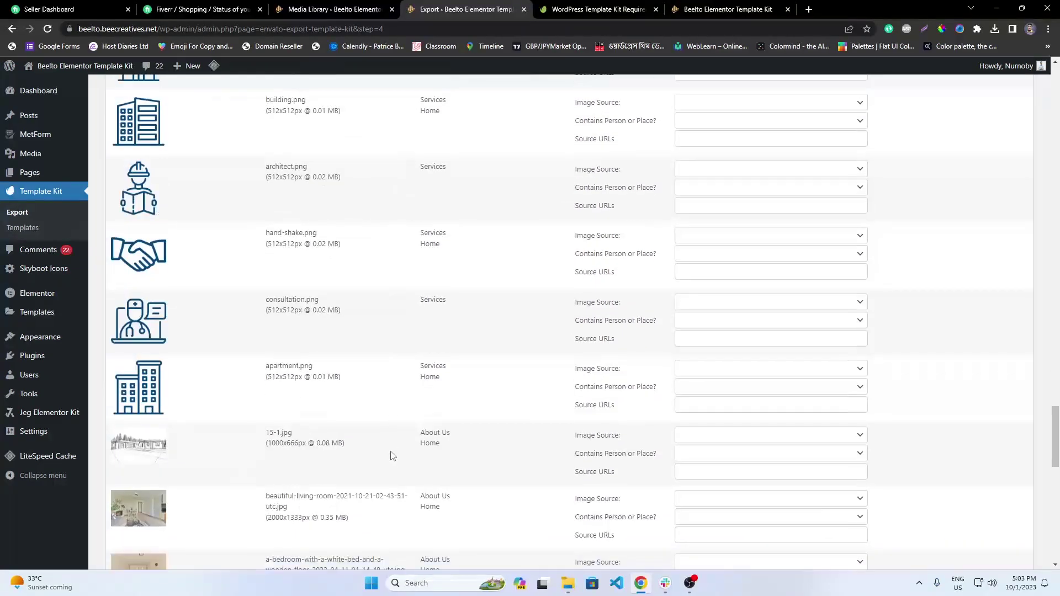
{"action": "scroll", "coordinate": [393, 457], "scroll_direction": "down", "scroll_amount": 7}
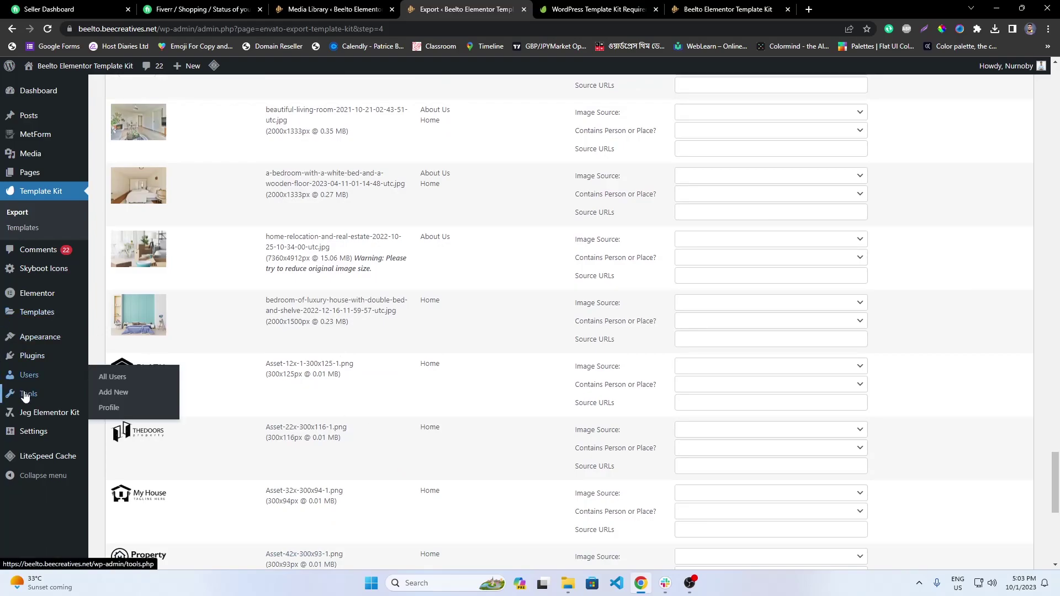
{"action": "mouse_move", "coordinate": [25, 415]}
{"action": "mouse_move", "coordinate": [38, 324]}
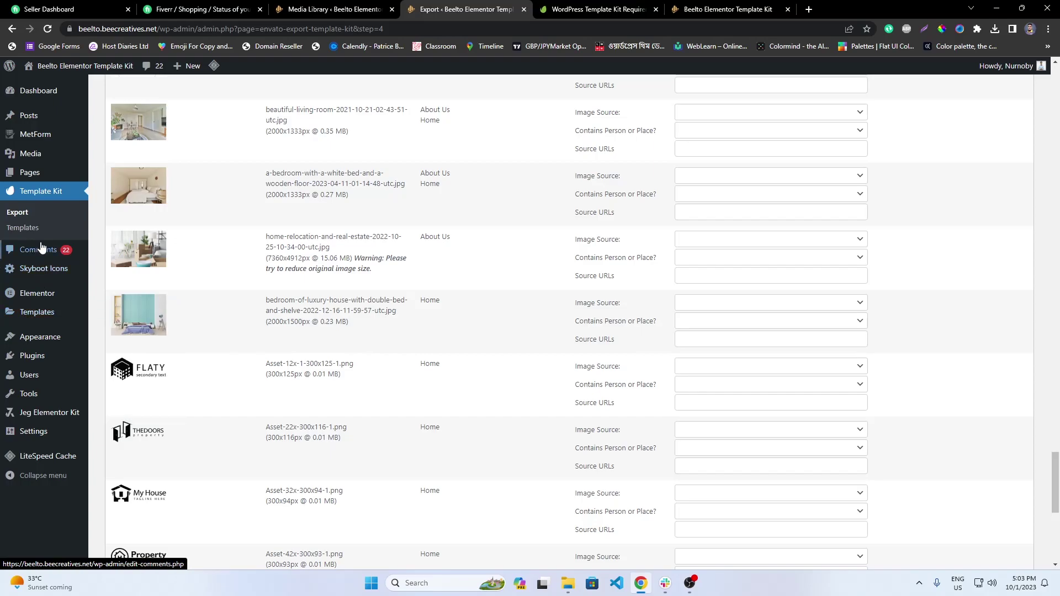
Create a new Template Kit template titled 404 that uses the Elementor Canvas page template.
{"action": "left_click", "coordinate": [34, 228]}
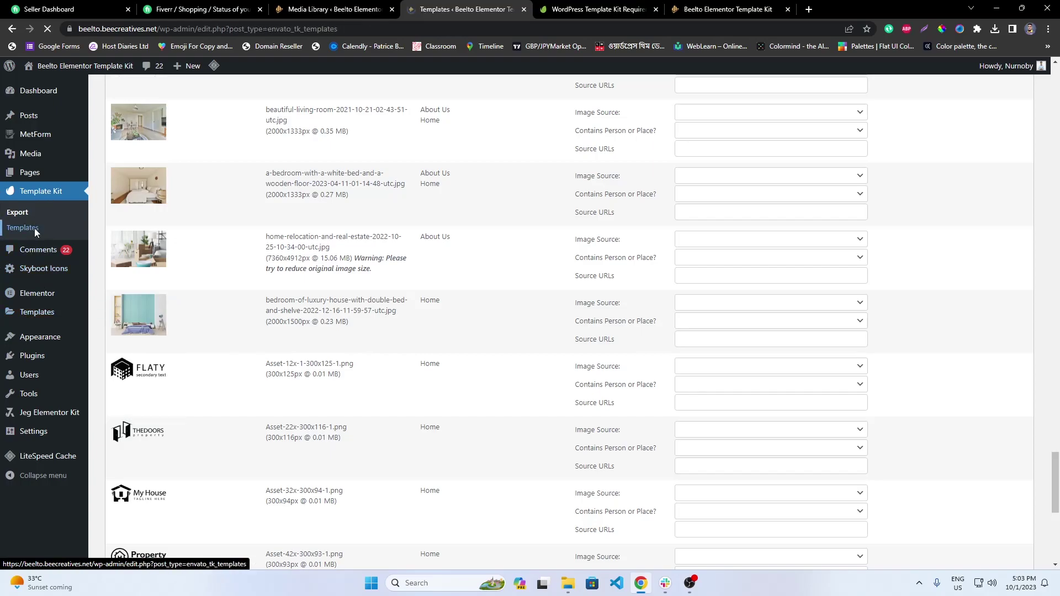
{"action": "scroll", "coordinate": [309, 419], "scroll_direction": "down", "scroll_amount": 5}
{"action": "scroll", "coordinate": [264, 506], "scroll_direction": "up", "scroll_amount": 4}
{"action": "scroll", "coordinate": [264, 506], "scroll_direction": "up", "scroll_amount": 1}
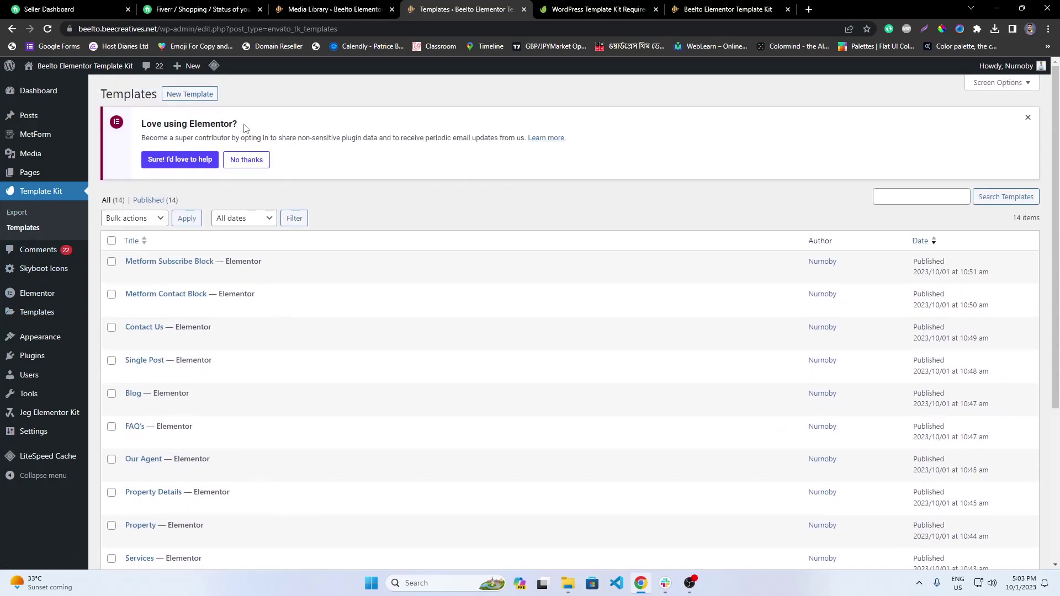
{"action": "left_click", "coordinate": [213, 96]}
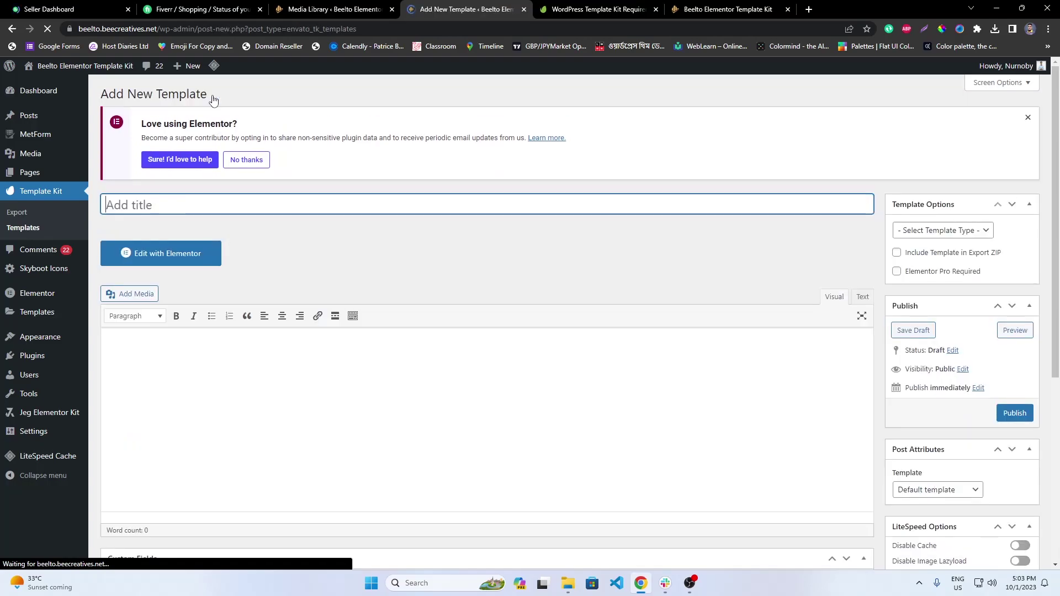
{"action": "type", "text": "404"}
{"action": "left_click", "coordinate": [939, 490]}
{"action": "left_click", "coordinate": [965, 512]}
Set the 404 page screenshot as the template's featured image and publish the template.
{"action": "scroll", "coordinate": [965, 510], "scroll_direction": "down", "scroll_amount": 5}
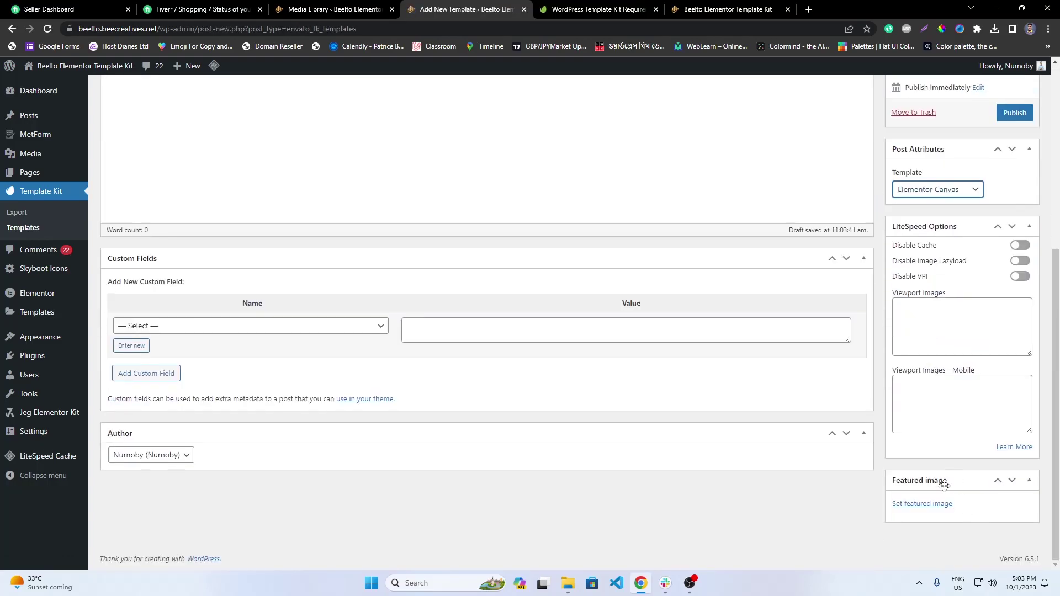
{"action": "left_click", "coordinate": [926, 500]}
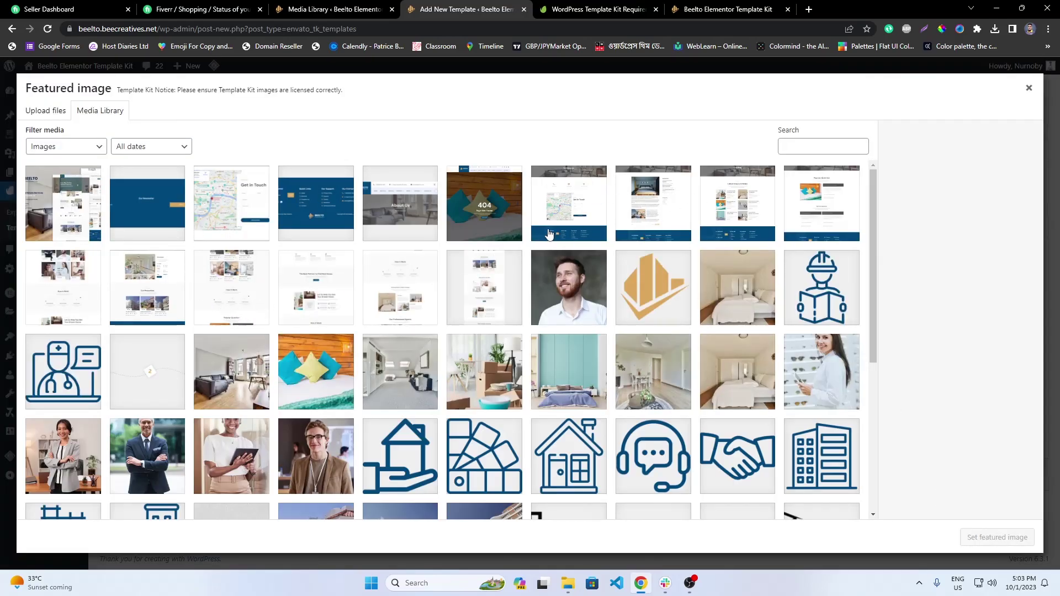
{"action": "left_click", "coordinate": [505, 209]}
{"action": "left_click", "coordinate": [994, 533]}
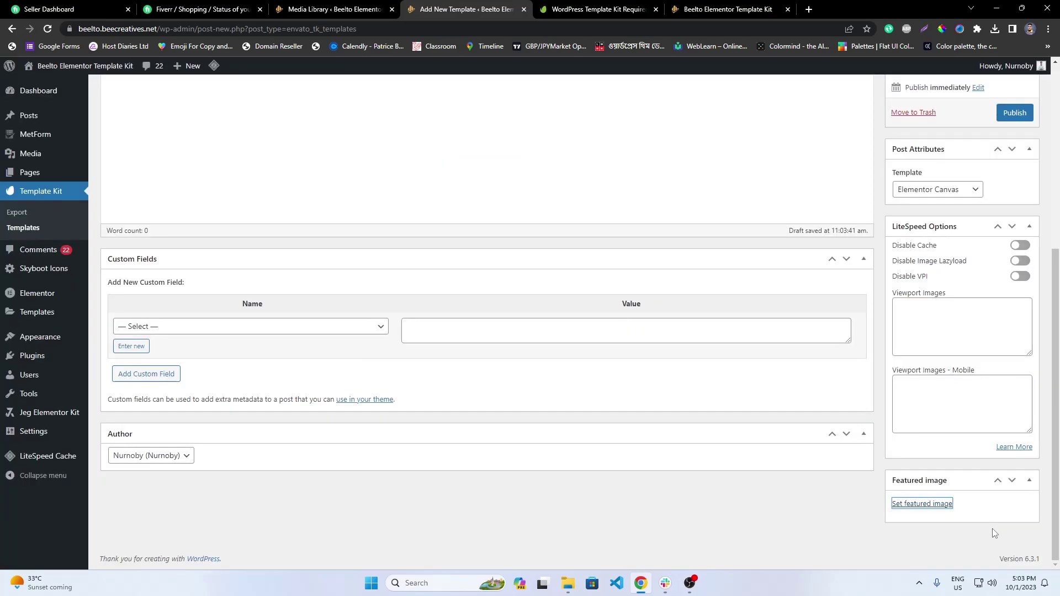
{"action": "scroll", "coordinate": [1000, 373], "scroll_direction": "up", "scroll_amount": 6}
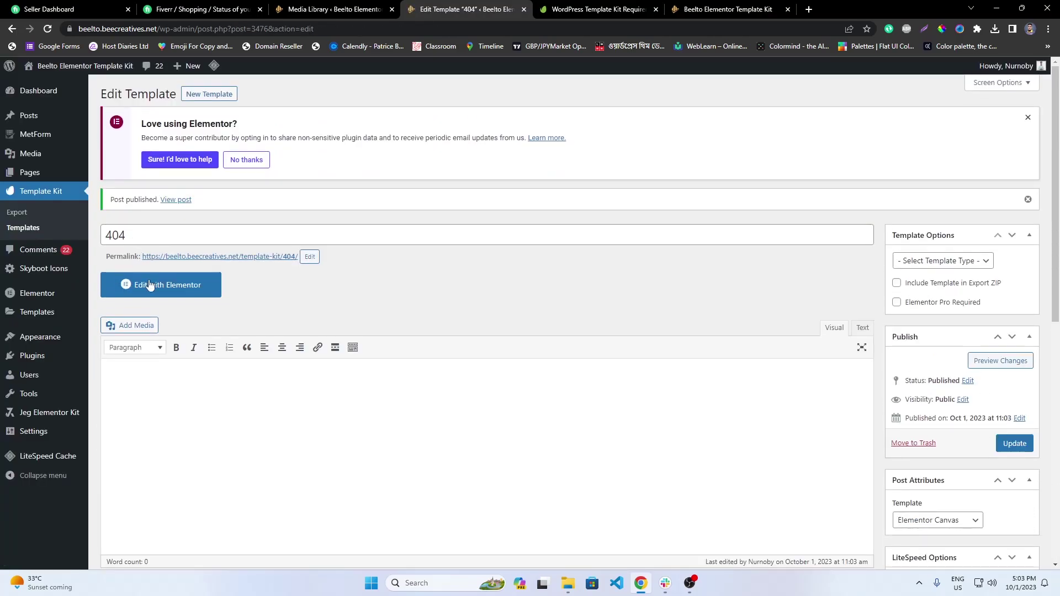
Insert the saved 404 page from My Templates into the new template with Elementor and save it.
{"action": "left_click", "coordinate": [157, 289]}
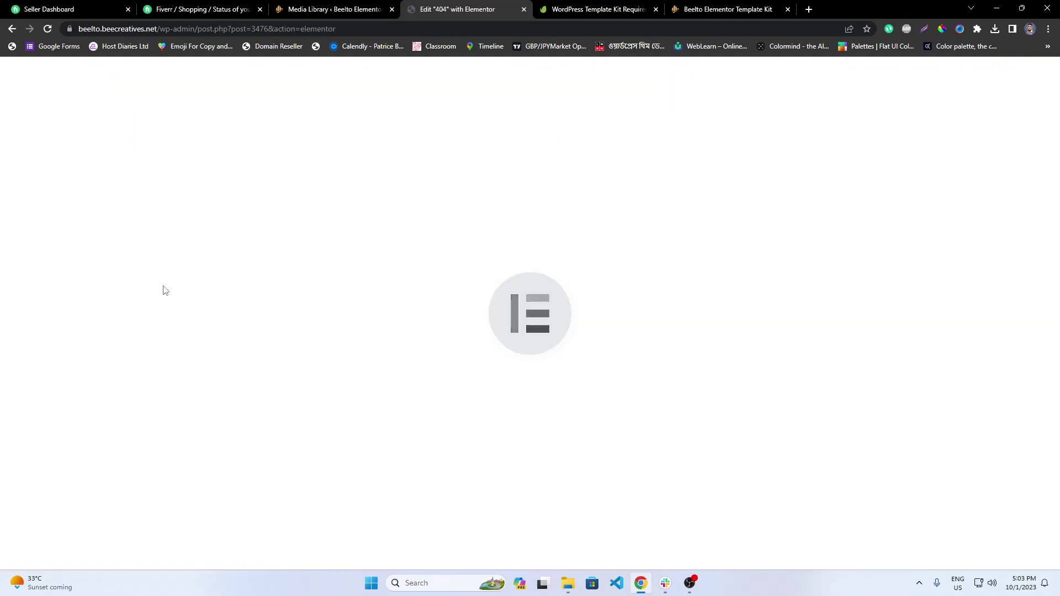
{"action": "left_click", "coordinate": [621, 147]}
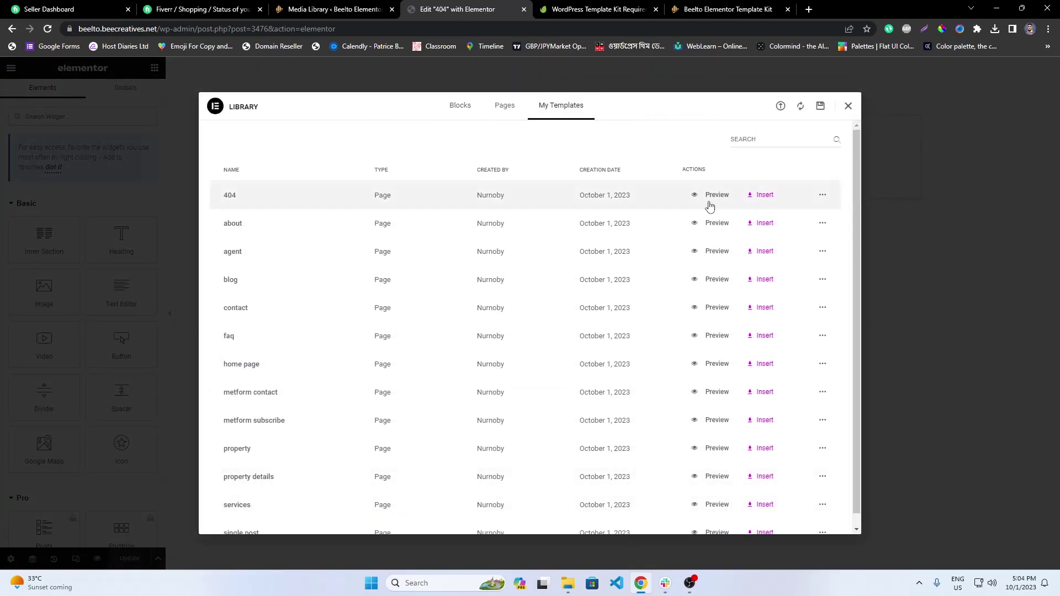
{"action": "left_click", "coordinate": [776, 196]}
{"action": "left_click", "coordinate": [611, 339]}
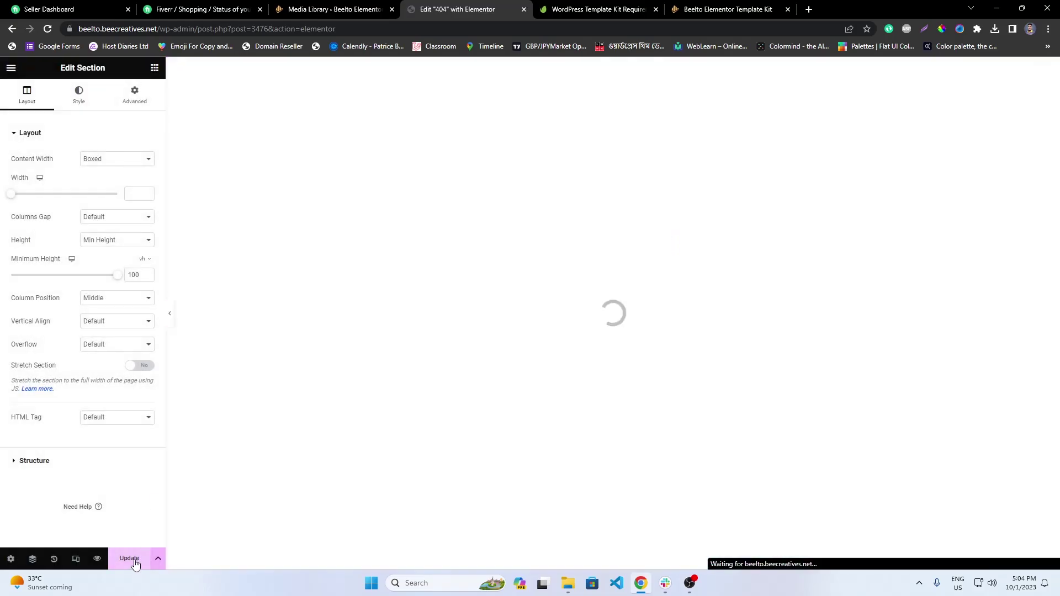
{"action": "left_click", "coordinate": [145, 562]}
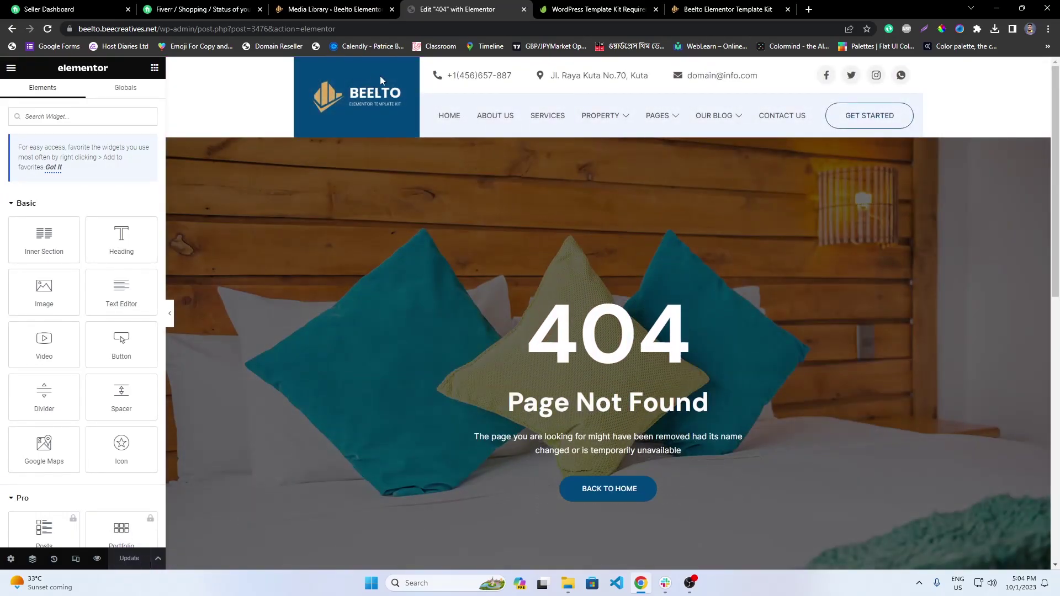
{"action": "left_click", "coordinate": [524, 9]}
Restart the kit export as an Envato Template Kit and continue through the kit setup to template selection.
{"action": "left_click", "coordinate": [334, 9]}
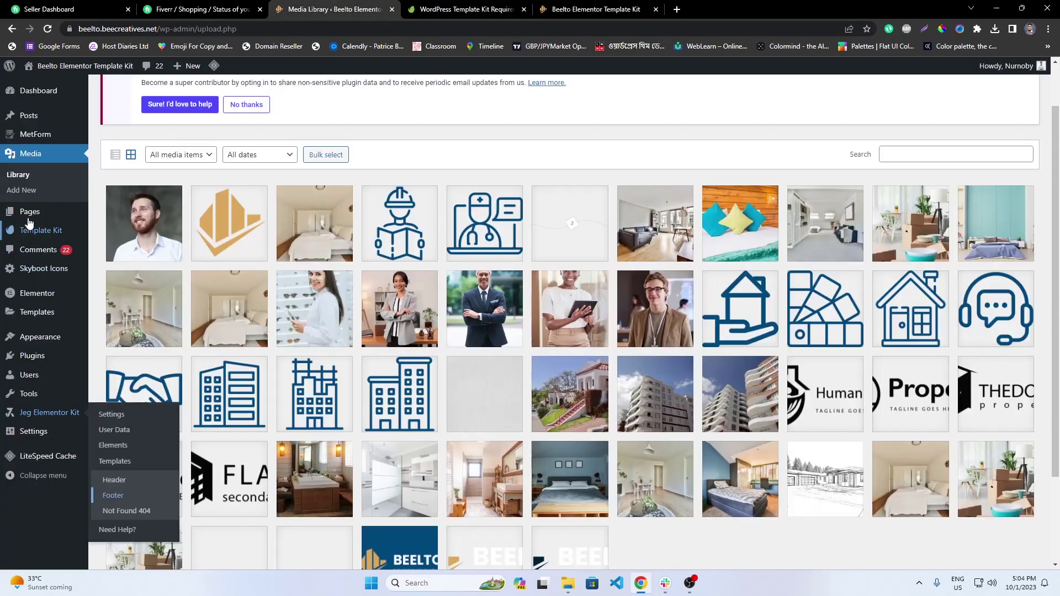
{"action": "mouse_move", "coordinate": [35, 229]}
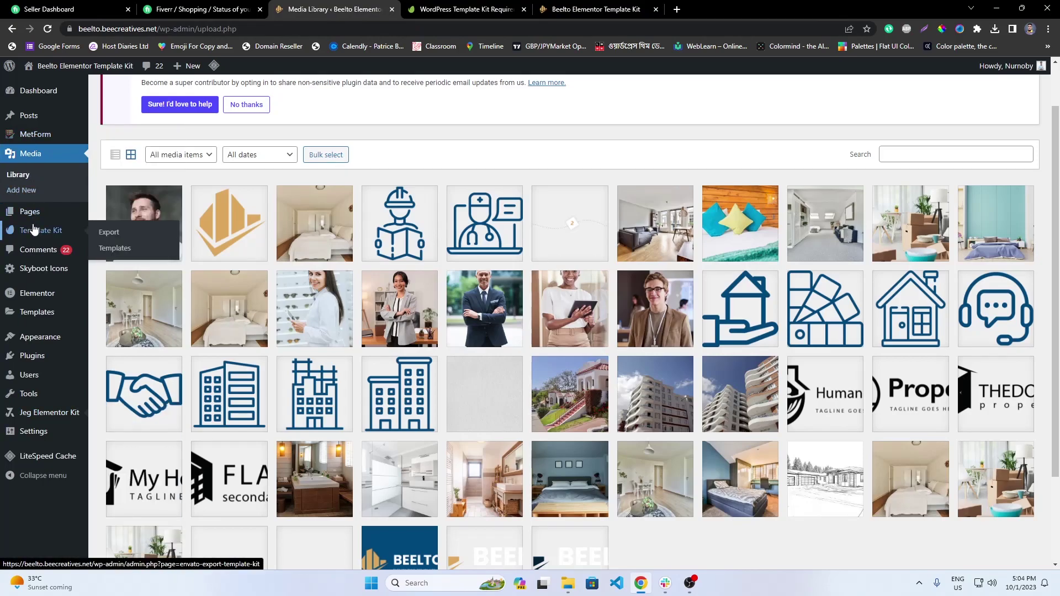
{"action": "left_click", "coordinate": [116, 249]}
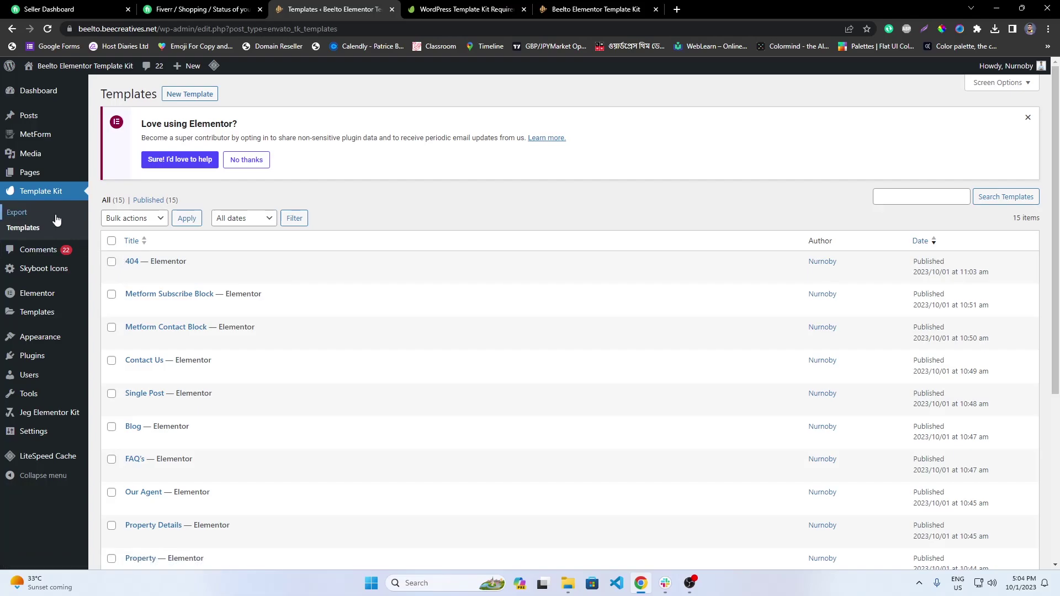
{"action": "left_click", "coordinate": [56, 219]}
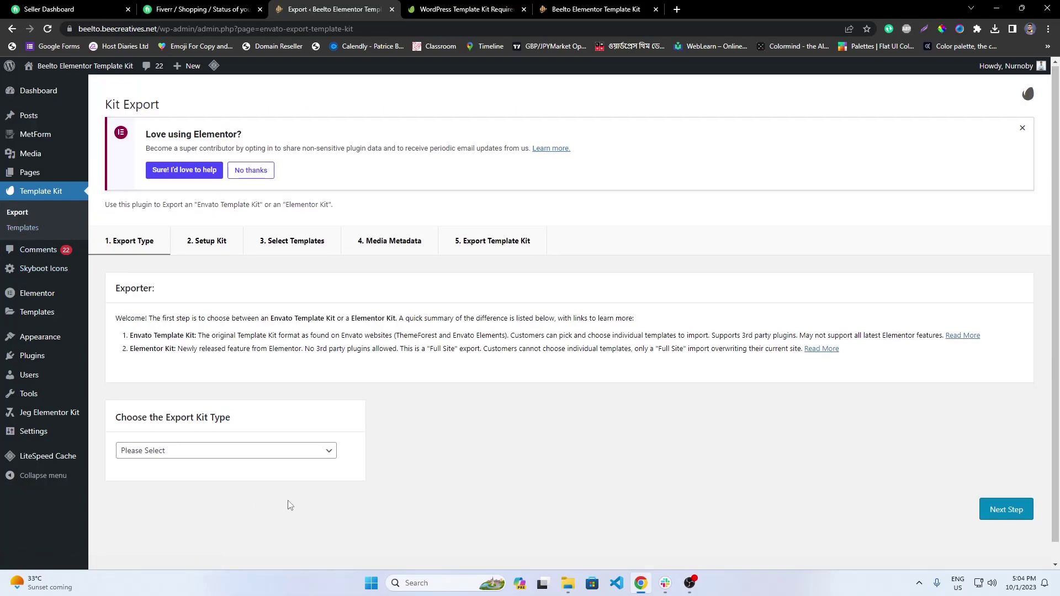
{"action": "left_click", "coordinate": [226, 431]}
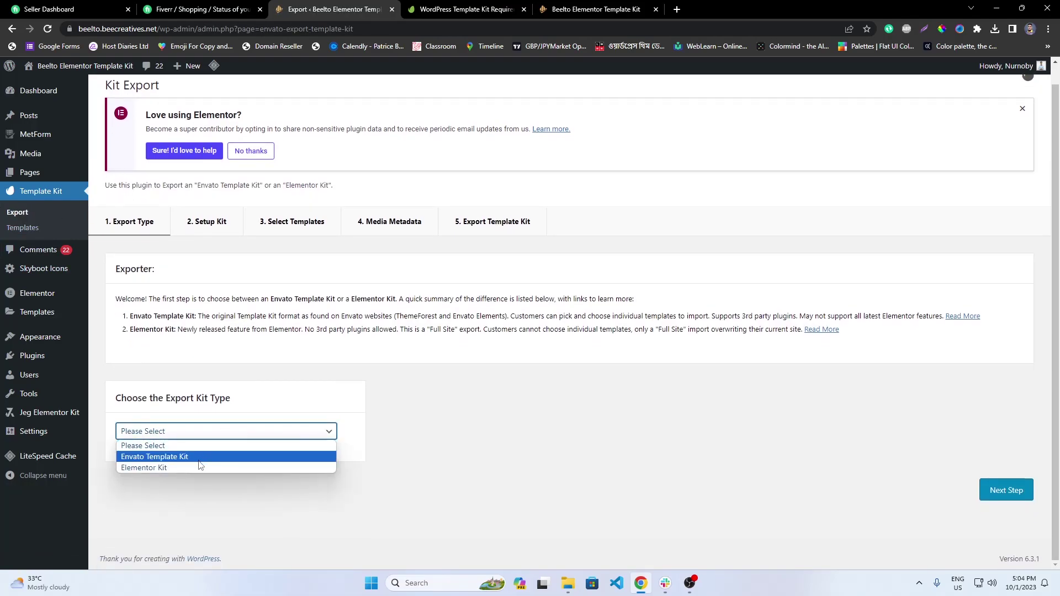
{"action": "left_click", "coordinate": [199, 459]}
{"action": "left_click", "coordinate": [997, 491]}
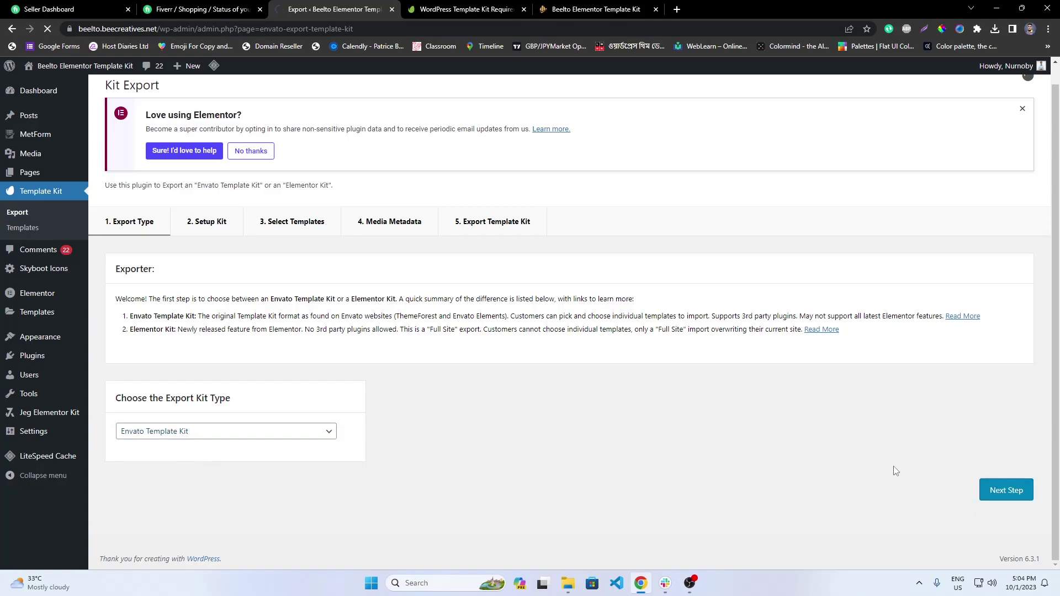
{"action": "scroll", "coordinate": [316, 248], "scroll_direction": "down", "scroll_amount": 3}
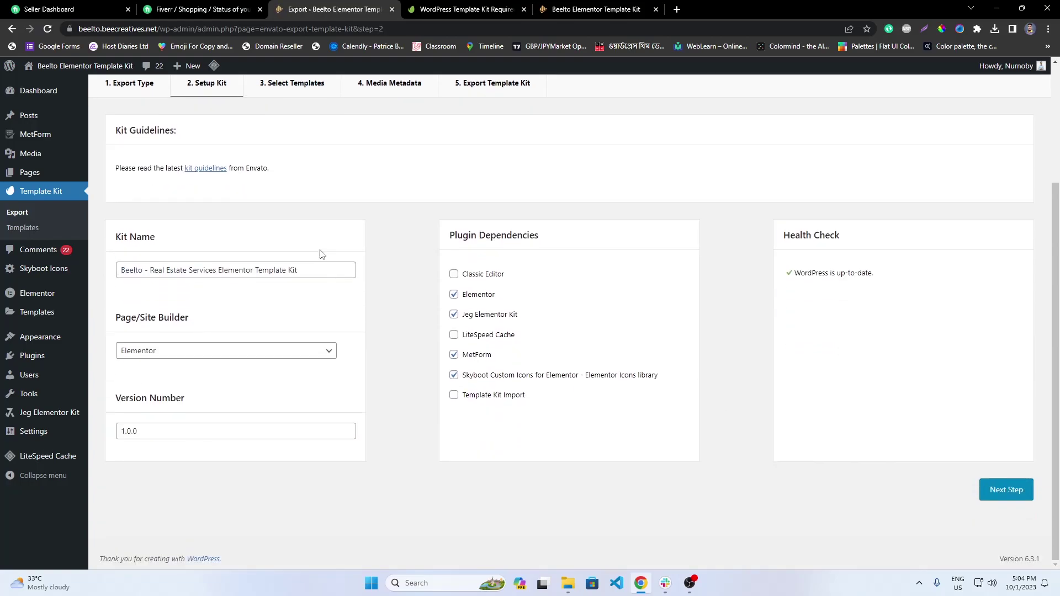
{"action": "left_click", "coordinate": [997, 494]}
Set the 404 template to Single: 404 and include it in the export ZIP.
{"action": "scroll", "coordinate": [340, 412], "scroll_direction": "down", "scroll_amount": 8}
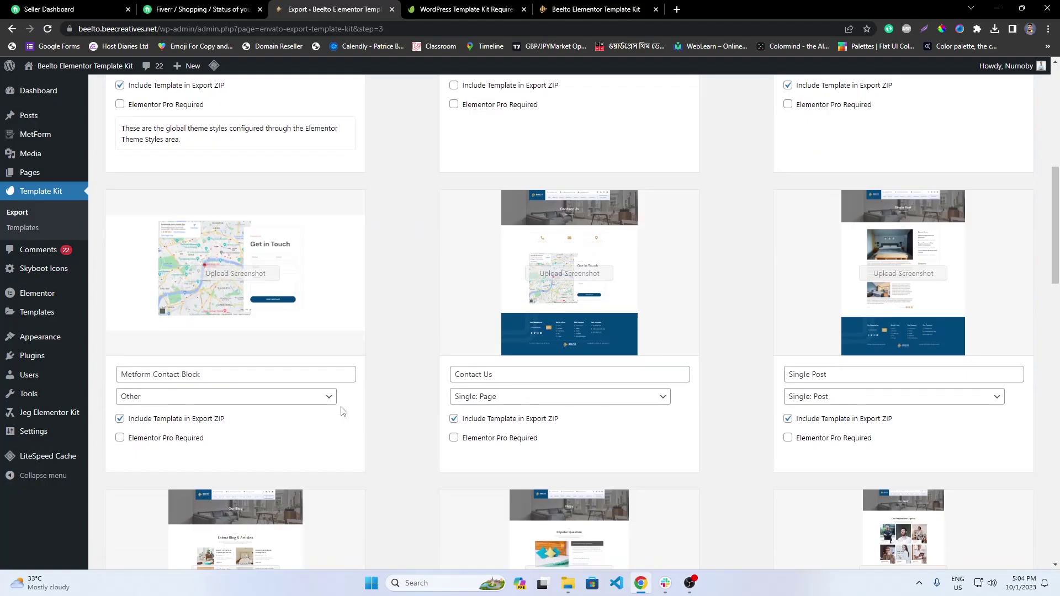
{"action": "scroll", "coordinate": [344, 412], "scroll_direction": "up", "scroll_amount": 5}
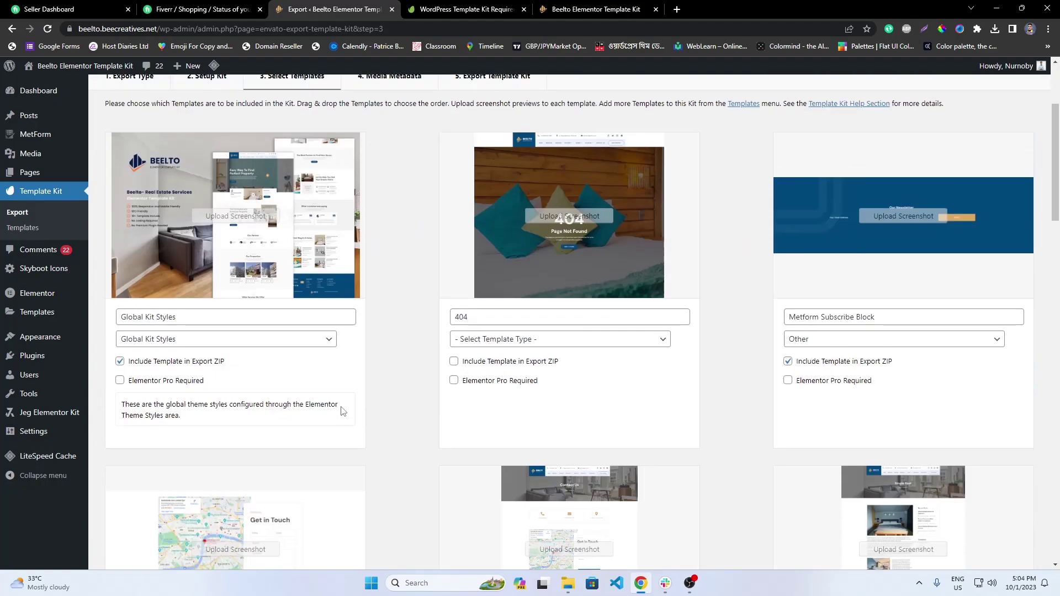
{"action": "left_click", "coordinate": [550, 340]}
{"action": "left_click", "coordinate": [530, 421]}
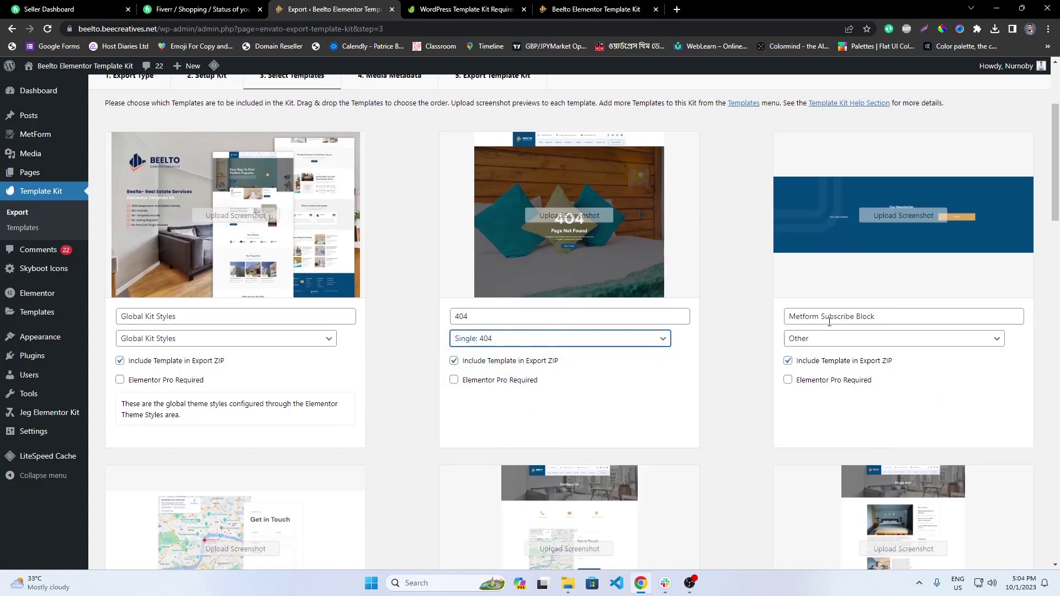
Move the Home template up the kit's template order to directly after Contact Us.
{"action": "scroll", "coordinate": [716, 523], "scroll_direction": "down", "scroll_amount": 20}
{"action": "scroll", "coordinate": [701, 522], "scroll_direction": "down", "scroll_amount": 2}
{"action": "scroll", "coordinate": [625, 542], "scroll_direction": "up", "scroll_amount": 5}
{"action": "left_click_drag", "start_coordinate": [543, 493], "coordinate": [506, 171]}
{"action": "scroll", "coordinate": [545, 246], "scroll_direction": "up", "scroll_amount": 5}
{"action": "scroll", "coordinate": [734, 399], "scroll_direction": "up", "scroll_amount": 1}
{"action": "scroll", "coordinate": [770, 414], "scroll_direction": "down", "scroll_amount": 4}
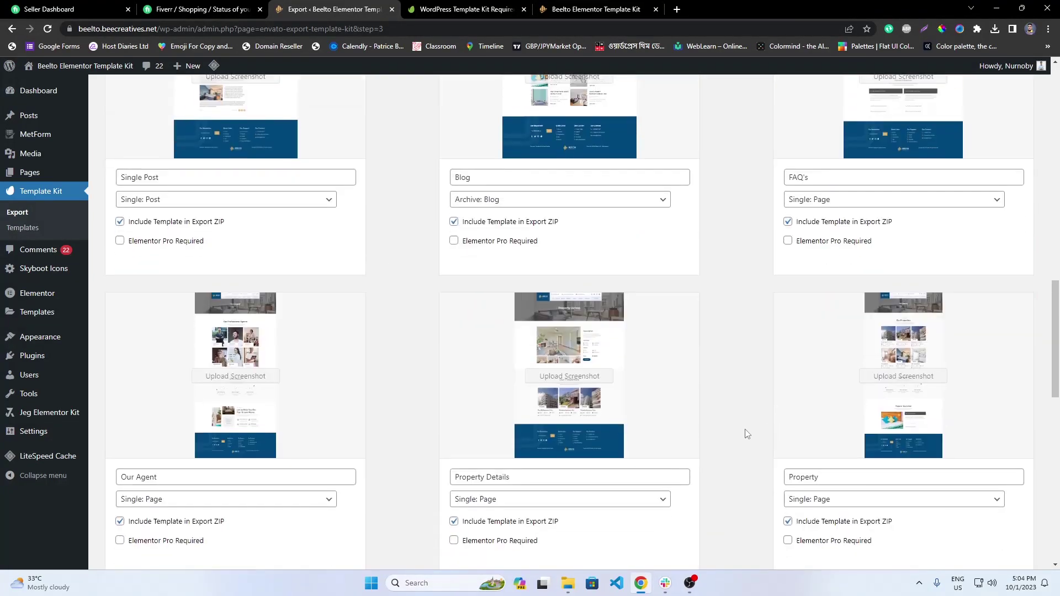
Move the About Us template up the order to directly after Blog.
{"action": "scroll", "coordinate": [752, 434], "scroll_direction": "down", "scroll_amount": 5}
{"action": "scroll", "coordinate": [486, 469], "scroll_direction": "up", "scroll_amount": 4}
{"action": "scroll", "coordinate": [419, 455], "scroll_direction": "down", "scroll_amount": 6}
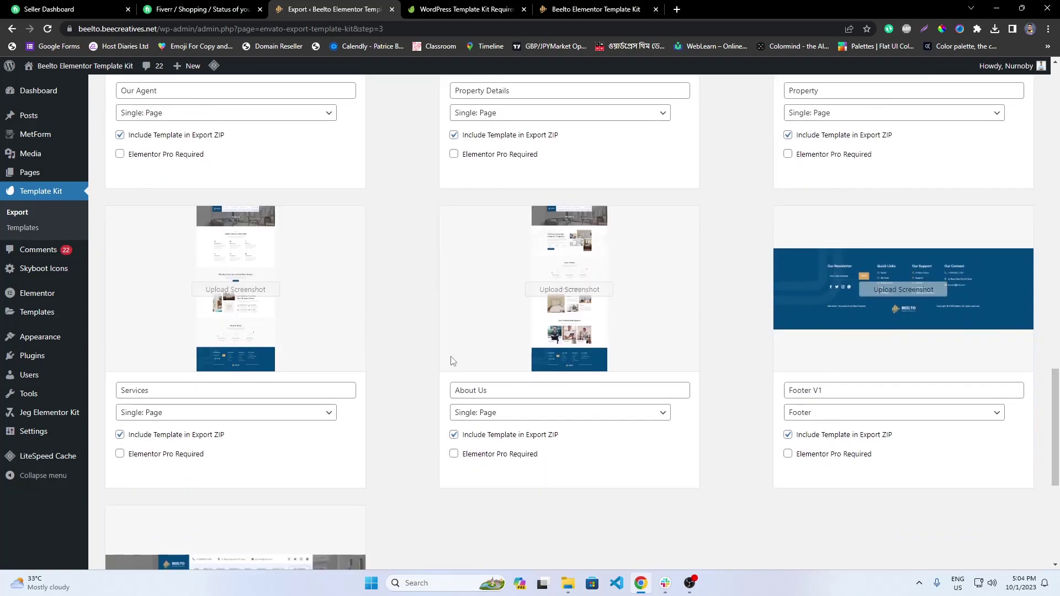
{"action": "left_click_drag", "start_coordinate": [650, 294], "coordinate": [847, 169]}
{"action": "scroll", "coordinate": [713, 373], "scroll_direction": "up", "scroll_amount": 8}
{"action": "scroll", "coordinate": [698, 439], "scroll_direction": "down", "scroll_amount": 4}
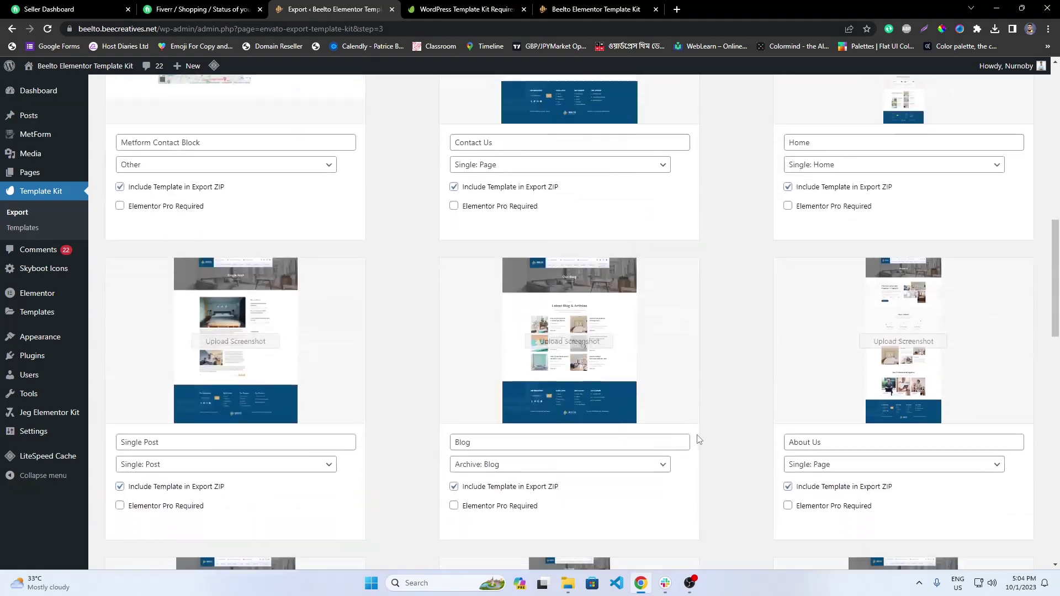
Place the Home template directly after Global Kit Styles and About Us directly after Home.
{"action": "scroll", "coordinate": [699, 440], "scroll_direction": "up", "scroll_amount": 8}
{"action": "scroll", "coordinate": [699, 439], "scroll_direction": "up", "scroll_amount": 4}
{"action": "scroll", "coordinate": [552, 387], "scroll_direction": "down", "scroll_amount": 7}
{"action": "scroll", "coordinate": [386, 375], "scroll_direction": "up", "scroll_amount": 8}
{"action": "scroll", "coordinate": [281, 363], "scroll_direction": "down", "scroll_amount": 4}
{"action": "scroll", "coordinate": [354, 392], "scroll_direction": "down", "scroll_amount": 10}
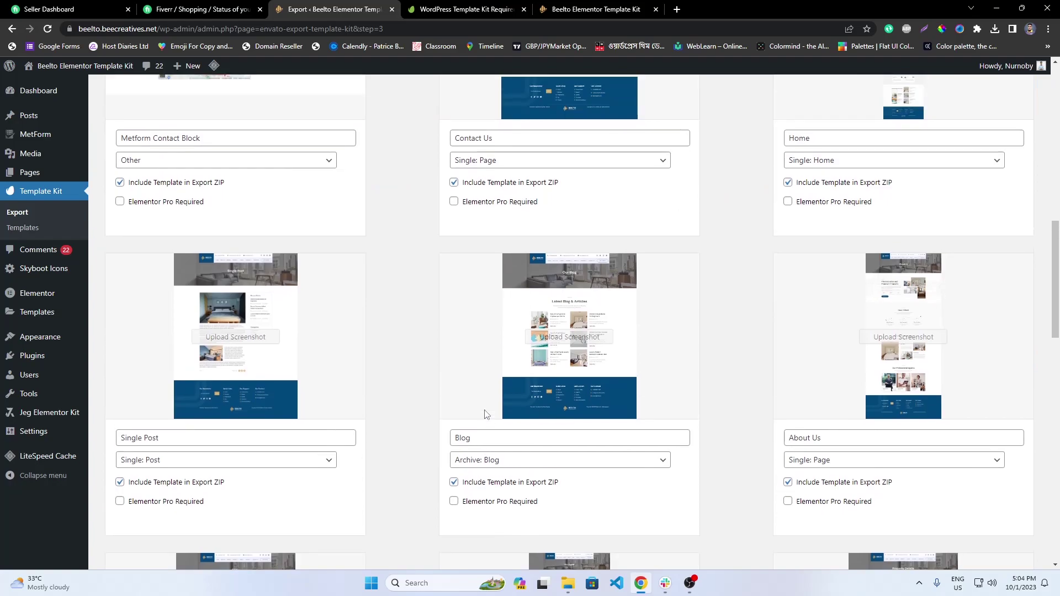
{"action": "scroll", "coordinate": [591, 398], "scroll_direction": "up", "scroll_amount": 7}
{"action": "left_click_drag", "start_coordinate": [898, 398], "coordinate": [486, 166]}
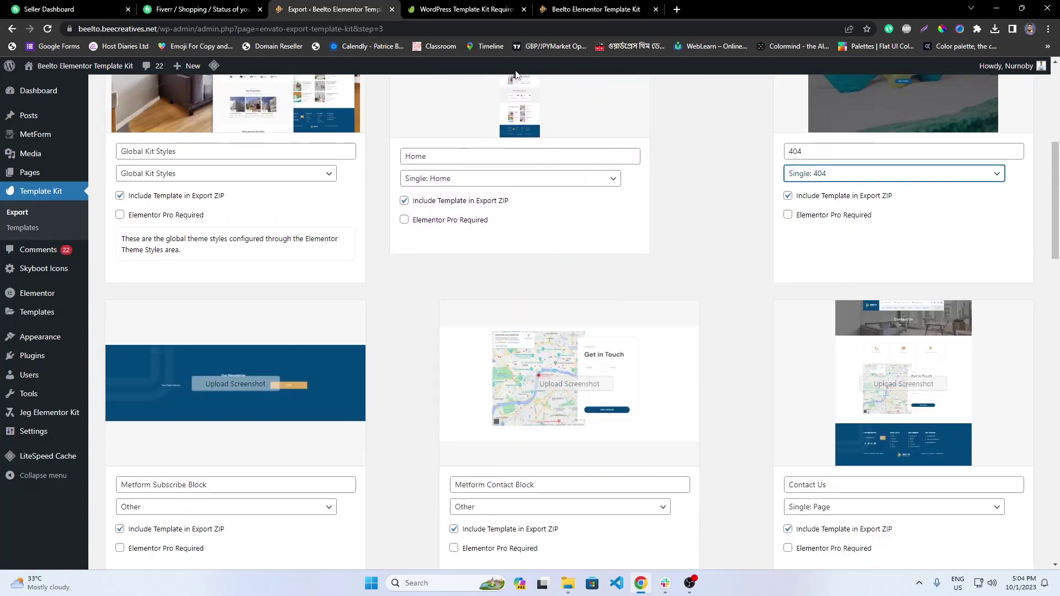
{"action": "scroll", "coordinate": [661, 377], "scroll_direction": "down", "scroll_amount": 6}
{"action": "left_click_drag", "start_coordinate": [882, 511], "coordinate": [823, 141]}
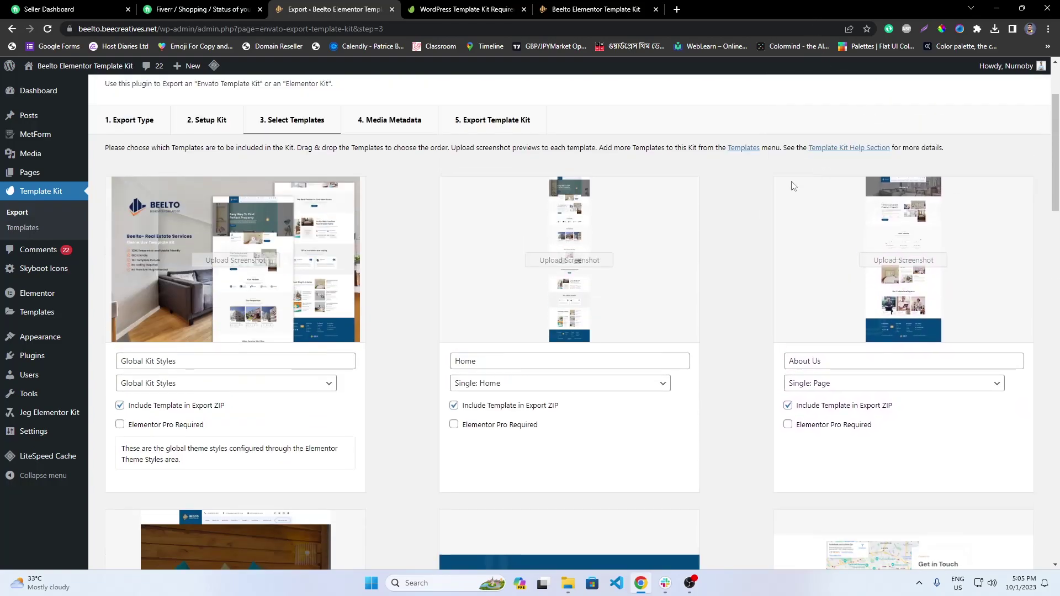
Move the Services template up the order to directly after About Us.
{"action": "scroll", "coordinate": [621, 267], "scroll_direction": "down", "scroll_amount": 15}
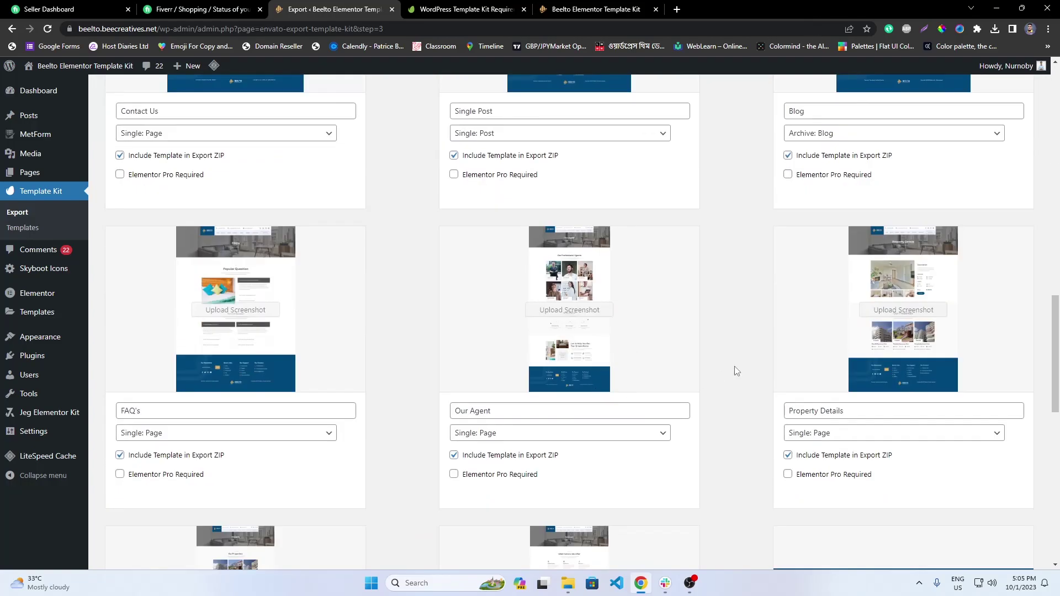
{"action": "scroll", "coordinate": [720, 381], "scroll_direction": "down", "scroll_amount": 4}
{"action": "left_click_drag", "start_coordinate": [523, 367], "coordinate": [268, 360]}
{"action": "scroll", "coordinate": [269, 365], "scroll_direction": "up", "scroll_amount": 4}
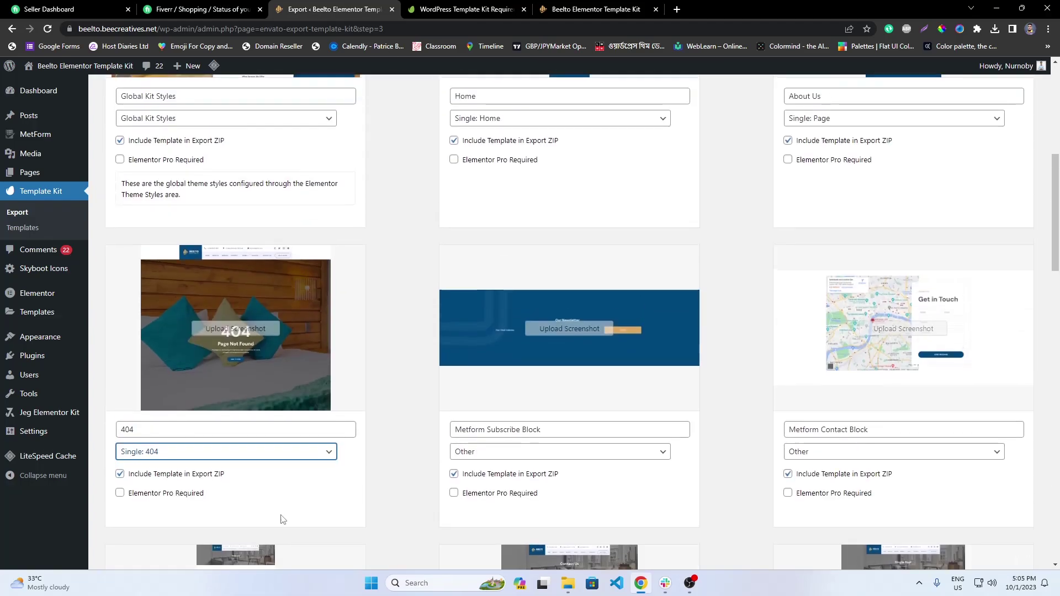
{"action": "scroll", "coordinate": [288, 515], "scroll_direction": "down", "scroll_amount": 1}
{"action": "left_click_drag", "start_coordinate": [306, 513], "coordinate": [271, 216]}
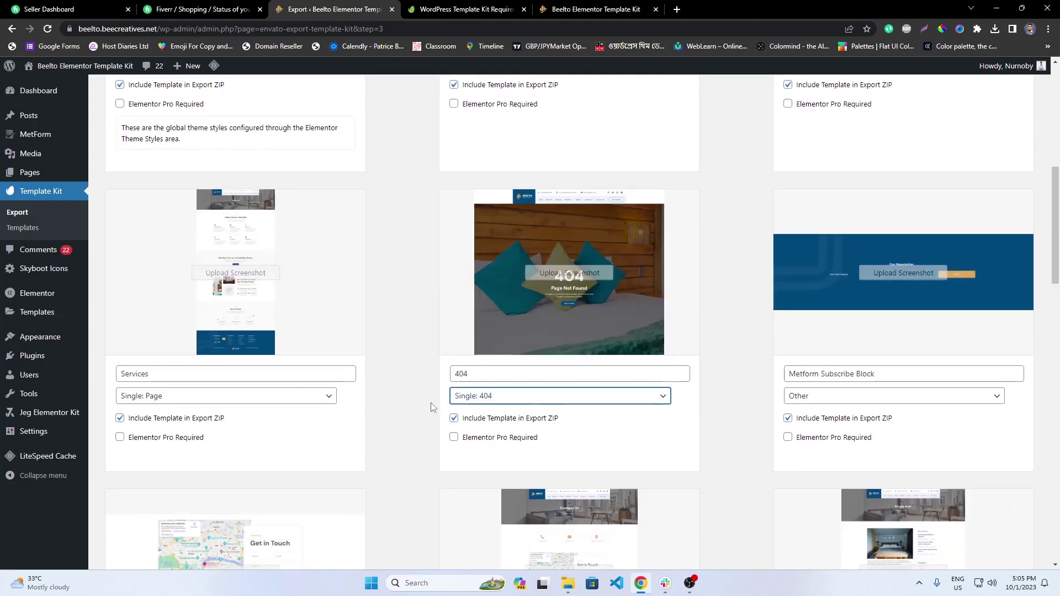
Move the Property template directly after Services and Property Details directly after Property.
{"action": "scroll", "coordinate": [432, 406], "scroll_direction": "down", "scroll_amount": 10}
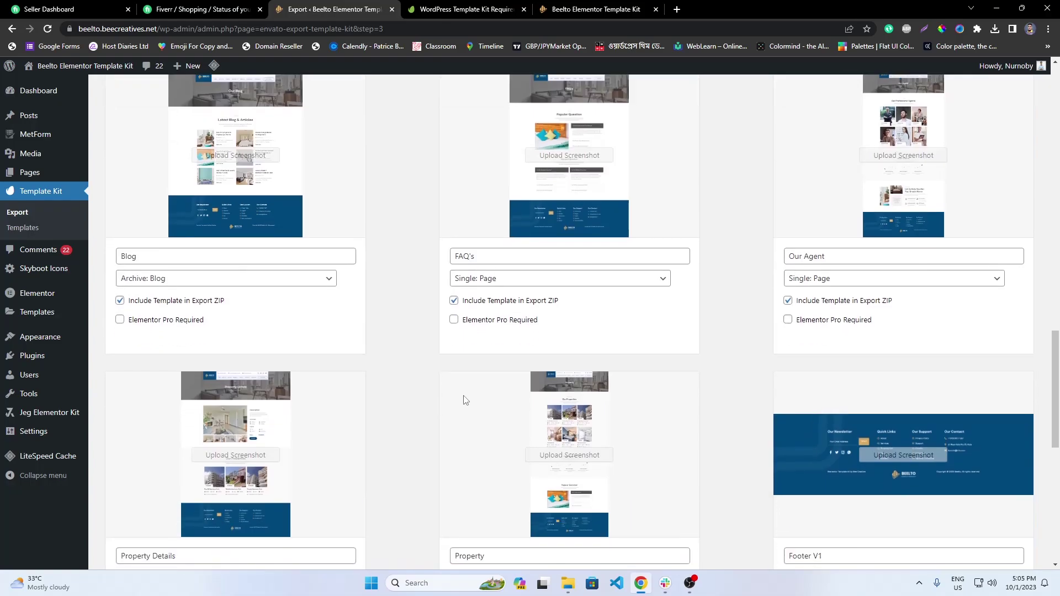
{"action": "scroll", "coordinate": [464, 401], "scroll_direction": "down", "scroll_amount": 4}
{"action": "scroll", "coordinate": [466, 397], "scroll_direction": "up", "scroll_amount": 4}
{"action": "left_click_drag", "start_coordinate": [492, 421], "coordinate": [518, 190]}
{"action": "scroll", "coordinate": [515, 414], "scroll_direction": "down", "scroll_amount": 14}
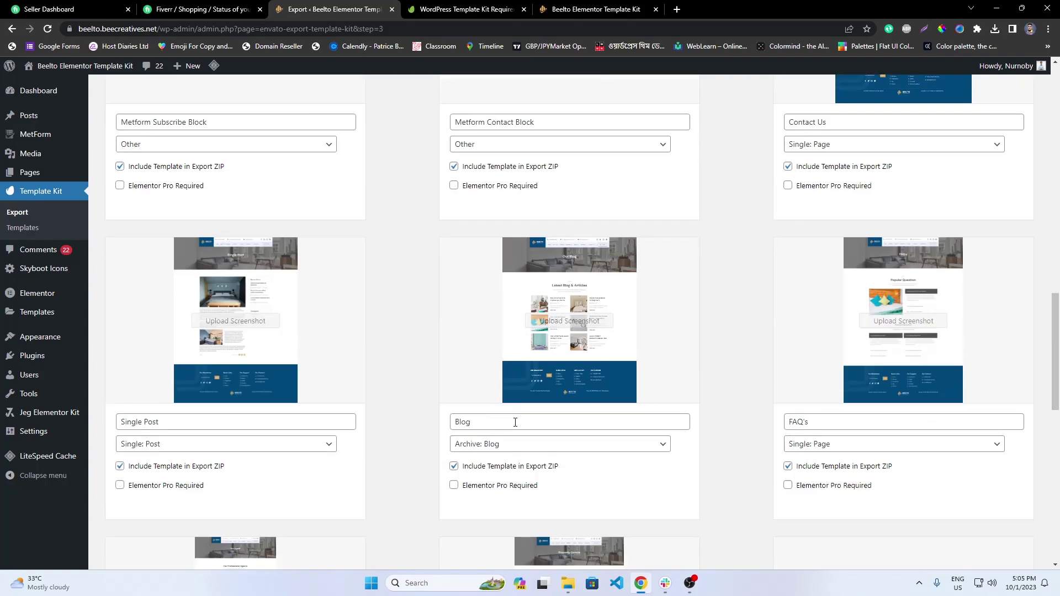
{"action": "scroll", "coordinate": [514, 422], "scroll_direction": "up", "scroll_amount": 5}
{"action": "left_click_drag", "start_coordinate": [515, 435], "coordinate": [690, 248]}
Move the Our Agent template up to between Metform Subscribe Block and Metform Contact Block.
{"action": "scroll", "coordinate": [656, 318], "scroll_direction": "down", "scroll_amount": 7}
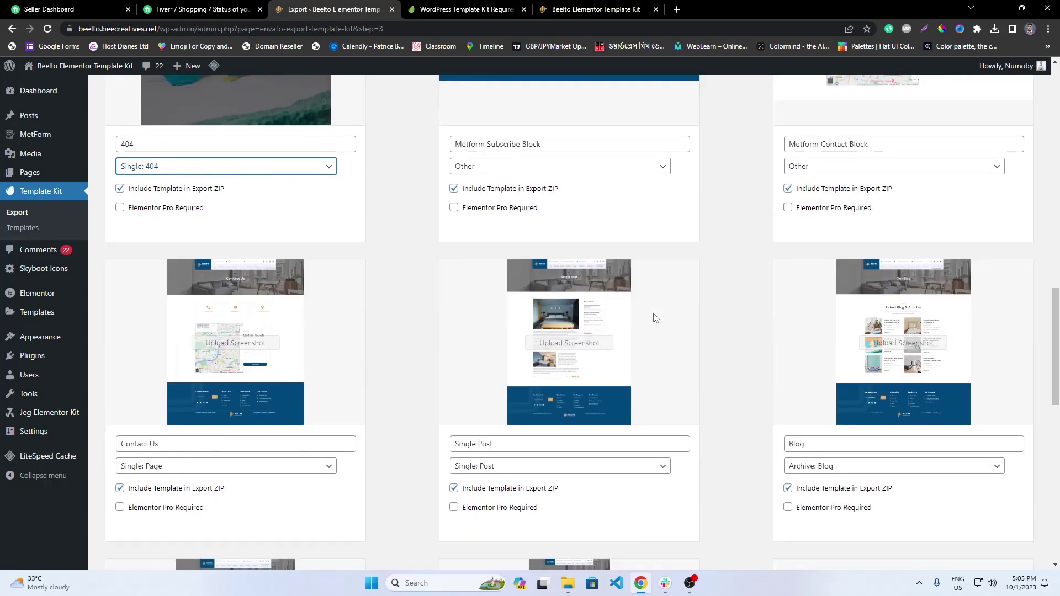
{"action": "scroll", "coordinate": [465, 438], "scroll_direction": "down", "scroll_amount": 5}
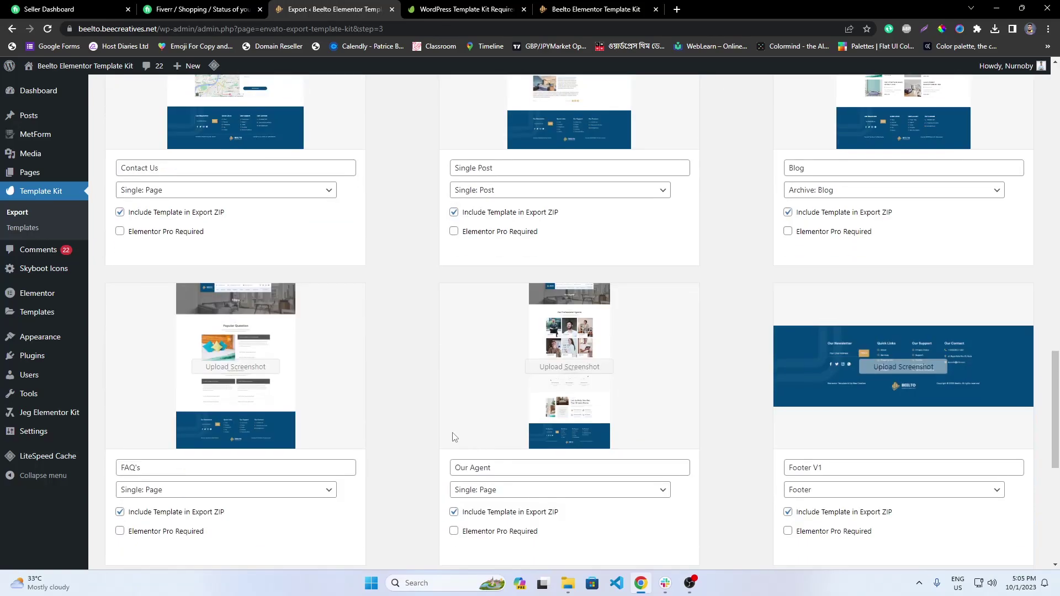
{"action": "left_click_drag", "start_coordinate": [447, 314], "coordinate": [504, 354]}
{"action": "scroll", "coordinate": [506, 365], "scroll_direction": "up", "scroll_amount": 1}
{"action": "scroll", "coordinate": [514, 399], "scroll_direction": "down", "scroll_amount": 2}
{"action": "left_click_drag", "start_coordinate": [554, 467], "coordinate": [630, 115]}
{"action": "scroll", "coordinate": [650, 332], "scroll_direction": "up", "scroll_amount": 2}
{"action": "scroll", "coordinate": [650, 332], "scroll_direction": "up", "scroll_amount": 2}
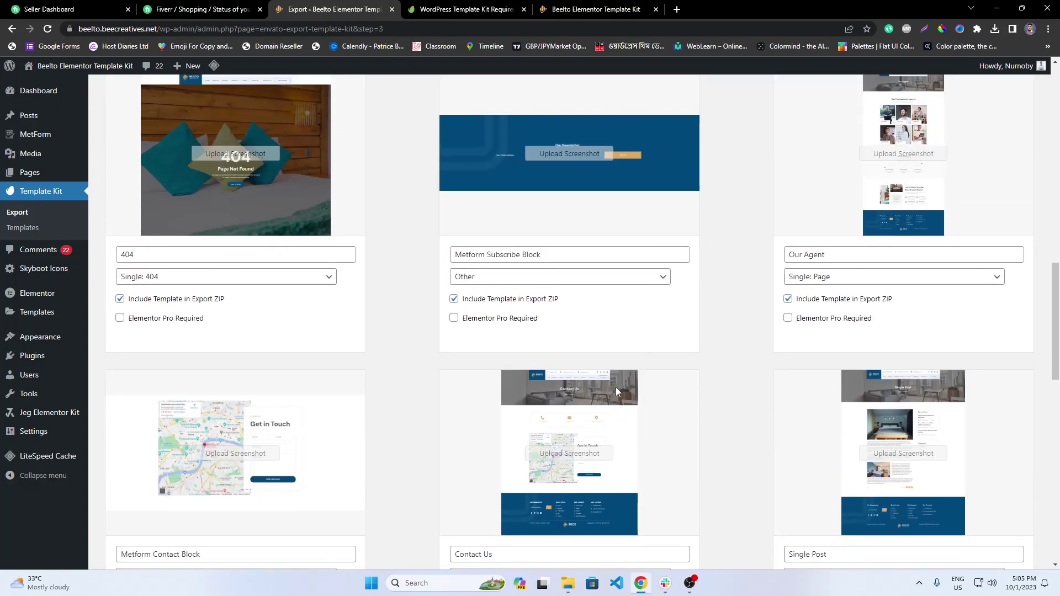
Place the Contact Us template directly after 404 and move Our Agent directly before 404.
{"action": "left_click_drag", "start_coordinate": [615, 387], "coordinate": [606, 84]}
{"action": "scroll", "coordinate": [620, 232], "scroll_direction": "up", "scroll_amount": 5}
{"action": "left_click_drag", "start_coordinate": [616, 349], "coordinate": [335, 348]}
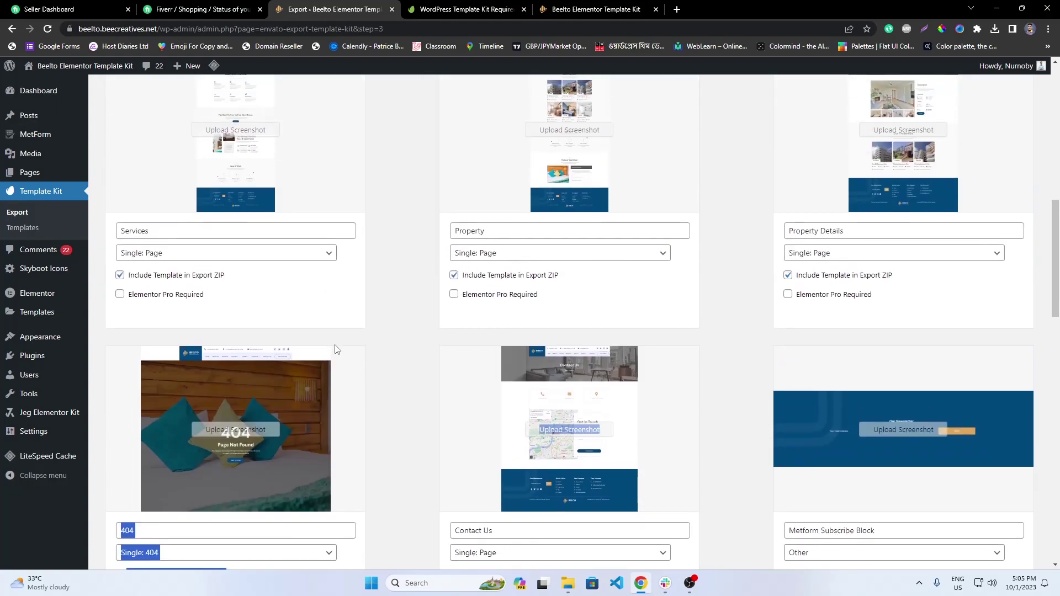
{"action": "left_click", "coordinate": [390, 376]}
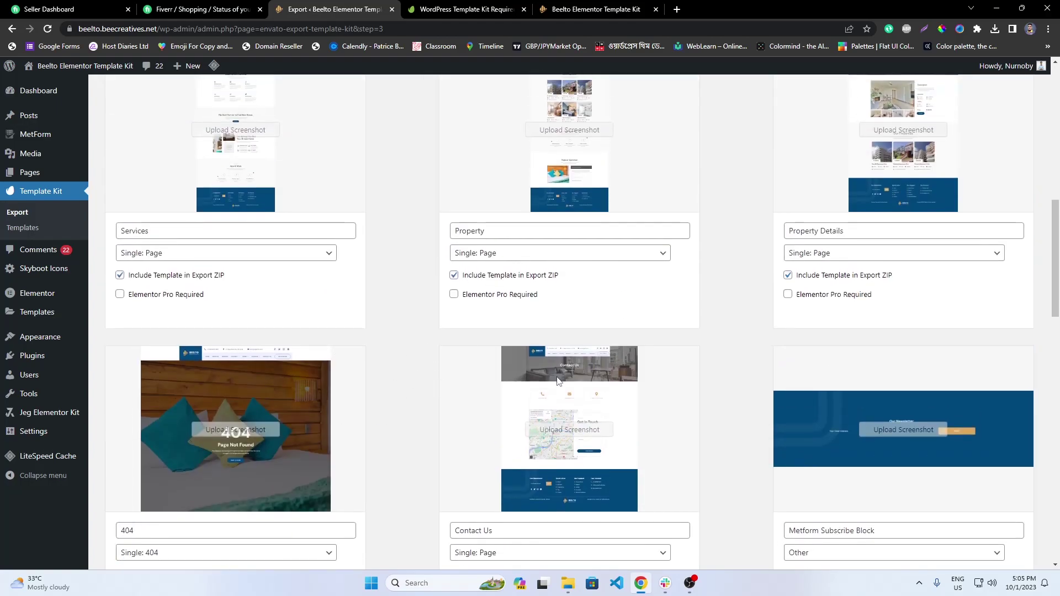
{"action": "scroll", "coordinate": [558, 384], "scroll_direction": "down", "scroll_amount": 6}
{"action": "scroll", "coordinate": [336, 384], "scroll_direction": "up", "scroll_amount": 1}
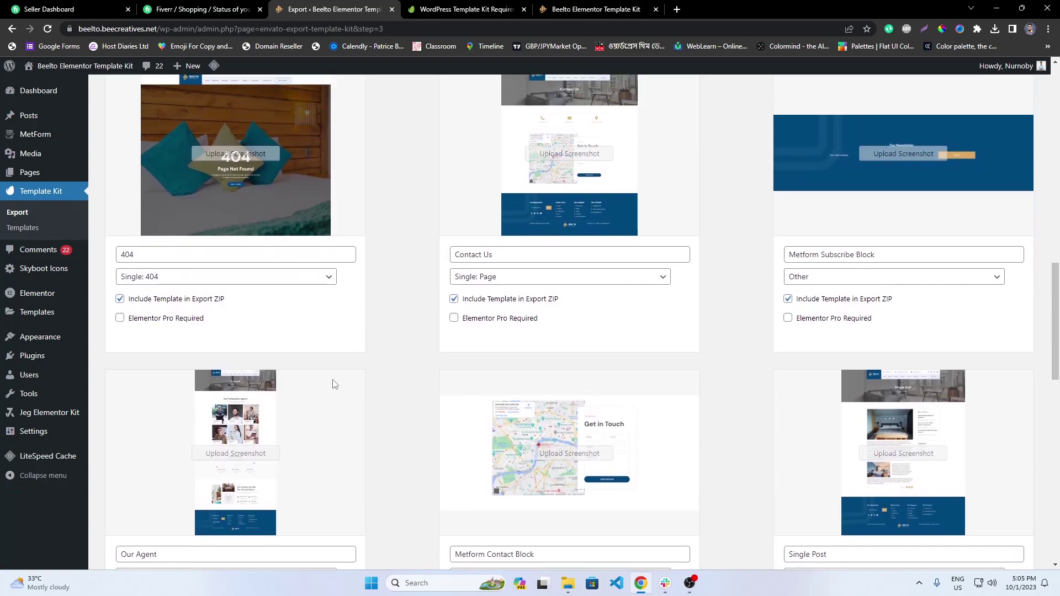
{"action": "left_click_drag", "start_coordinate": [344, 390], "coordinate": [337, 102]}
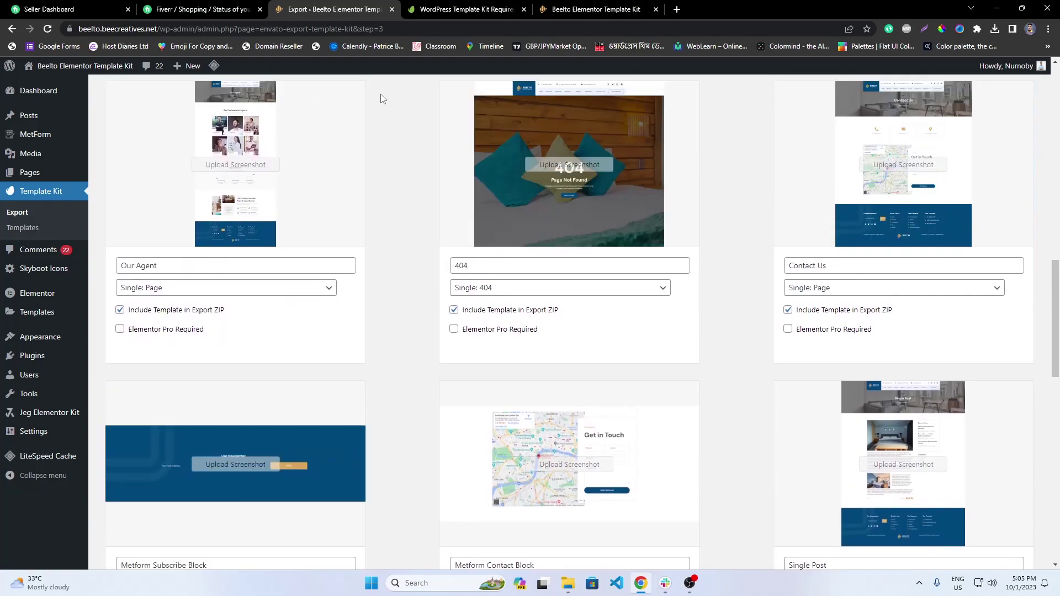
Move the FAQ's template up the order to directly after Our Agent.
{"action": "scroll", "coordinate": [839, 411], "scroll_direction": "down", "scroll_amount": 5}
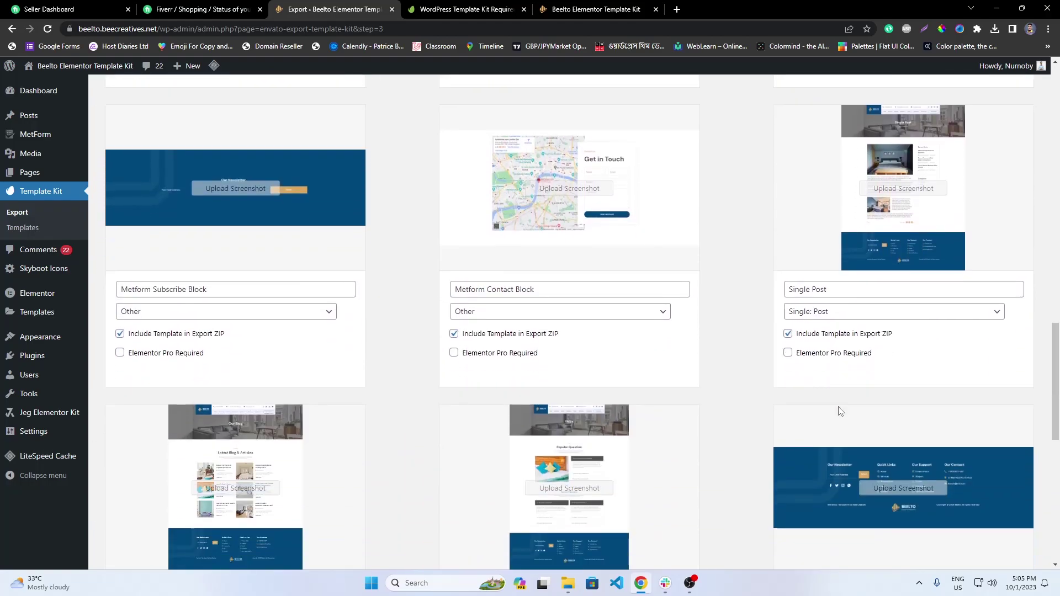
{"action": "scroll", "coordinate": [839, 411], "scroll_direction": "down", "scroll_amount": 4}
{"action": "scroll", "coordinate": [479, 474], "scroll_direction": "up", "scroll_amount": 2}
{"action": "left_click_drag", "start_coordinate": [542, 356], "coordinate": [476, 135]}
{"action": "scroll", "coordinate": [503, 349], "scroll_direction": "up", "scroll_amount": 4}
{"action": "left_click_drag", "start_coordinate": [503, 349], "coordinate": [499, 139]}
Move the Blog template up the order to directly after FAQ's.
{"action": "scroll", "coordinate": [535, 331], "scroll_direction": "down", "scroll_amount": 5}
{"action": "scroll", "coordinate": [514, 403], "scroll_direction": "up", "scroll_amount": 1}
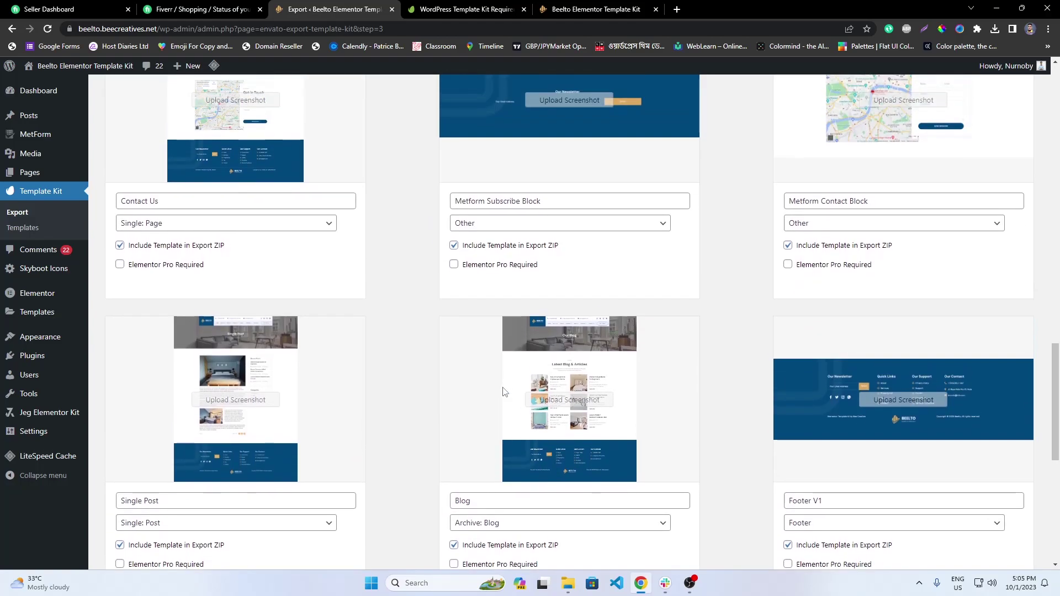
{"action": "left_click_drag", "start_coordinate": [505, 391], "coordinate": [771, 155]}
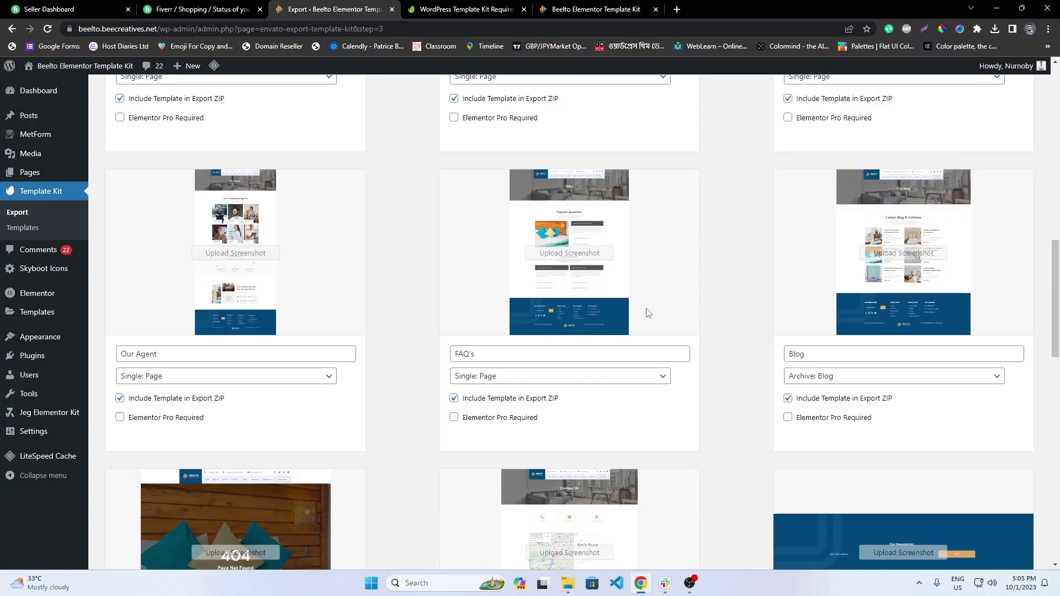
Move the Single Post template directly after Blog and place Contact Us ahead of 404.
{"action": "scroll", "coordinate": [648, 313], "scroll_direction": "down", "scroll_amount": 8}
{"action": "left_click_drag", "start_coordinate": [601, 347], "coordinate": [220, 106]}
{"action": "left_click_drag", "start_coordinate": [804, 126], "coordinate": [436, 117]}
Move Header V1 ahead of Metform Subscribe Block and place Footer V1 directly after the header.
{"action": "scroll", "coordinate": [848, 271], "scroll_direction": "down", "scroll_amount": 2}
{"action": "scroll", "coordinate": [848, 271], "scroll_direction": "down", "scroll_amount": 2}
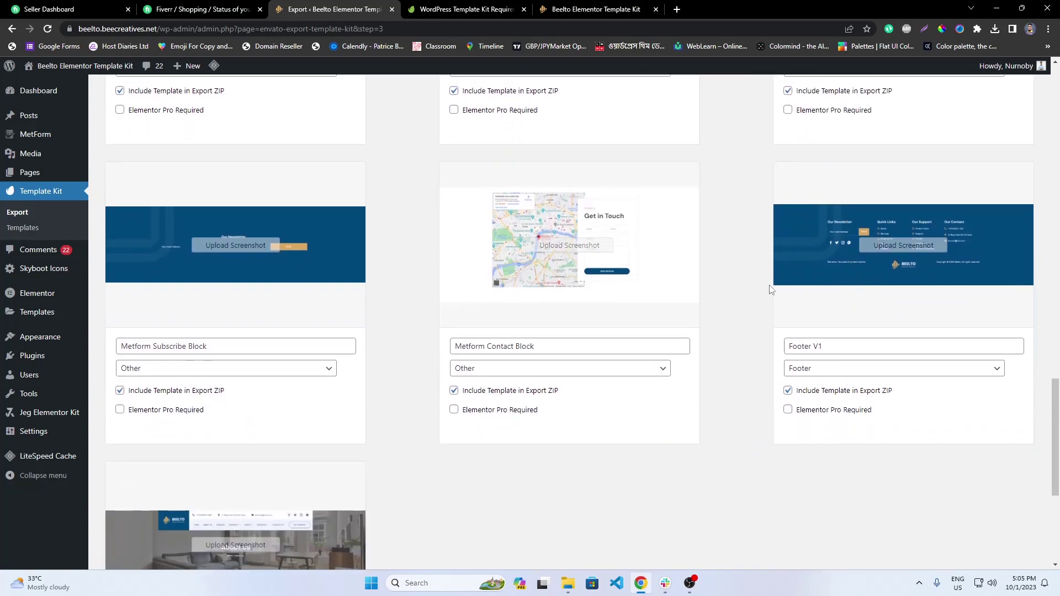
{"action": "left_click_drag", "start_coordinate": [306, 529], "coordinate": [331, 252]}
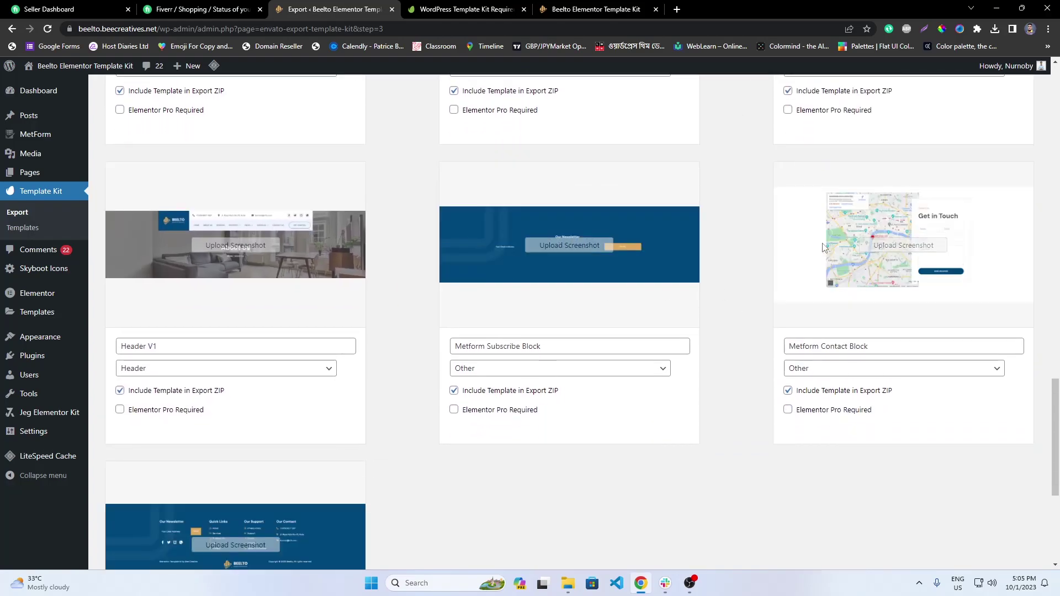
{"action": "left_click_drag", "start_coordinate": [264, 521], "coordinate": [533, 249]}
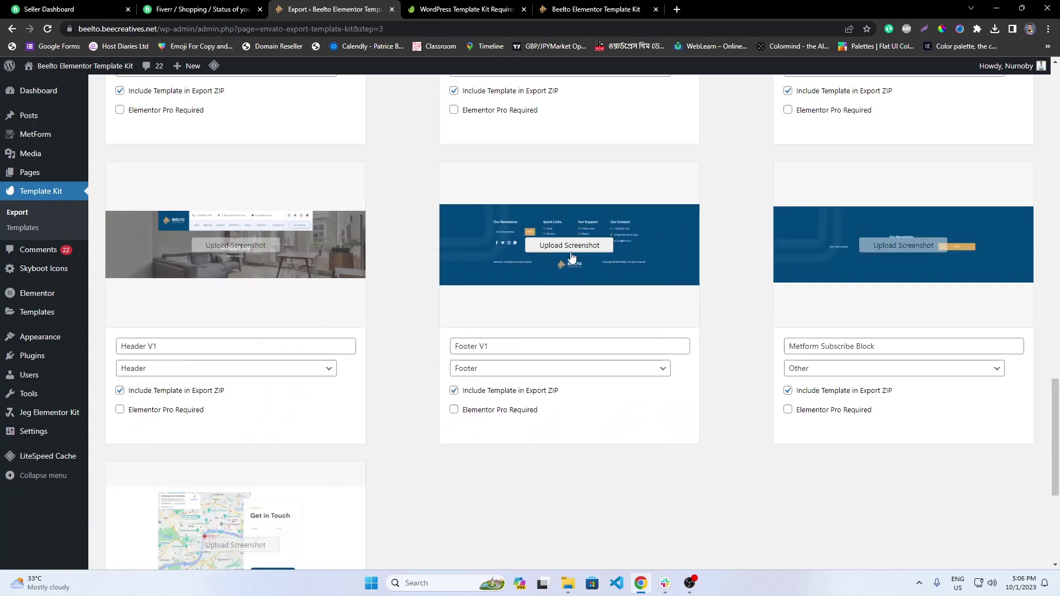
Place Metform Contact Block ahead of Metform Subscribe Block and continue to the media metadata stage.
{"action": "left_click_drag", "start_coordinate": [345, 497], "coordinate": [884, 265]}
{"action": "scroll", "coordinate": [809, 367], "scroll_direction": "down", "scroll_amount": 5}
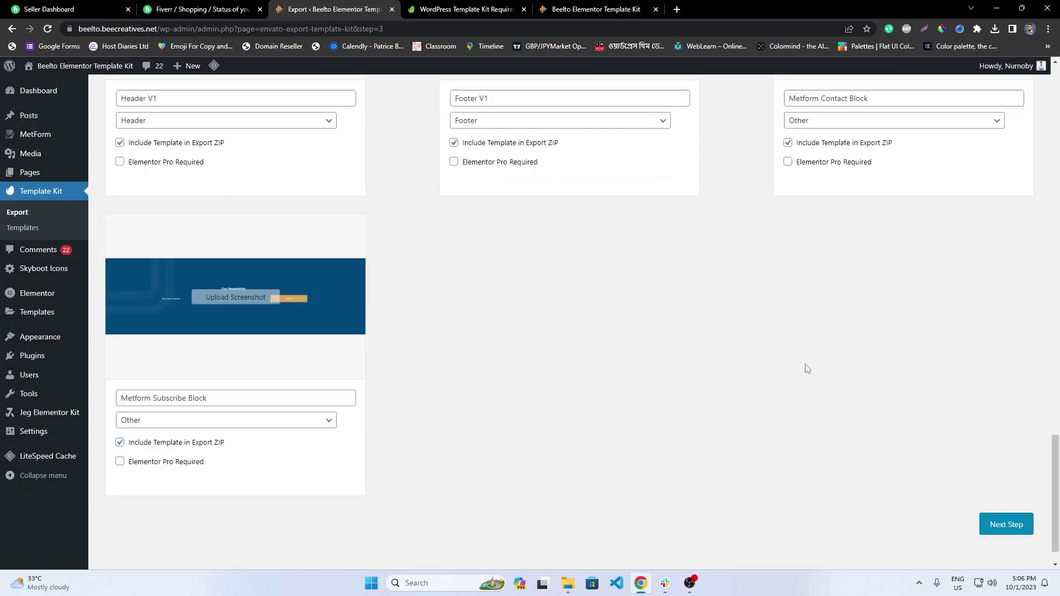
{"action": "left_click", "coordinate": [1019, 494]}
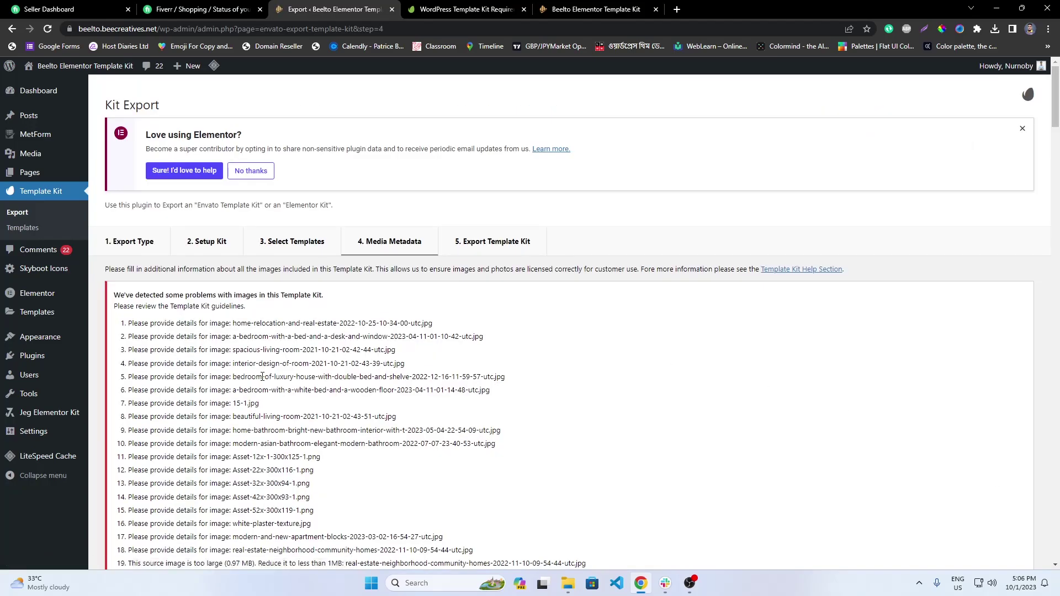
Examine the reported image problems and the image table for missing details and oversized files.
{"action": "scroll", "coordinate": [239, 343], "scroll_direction": "down", "scroll_amount": 3}
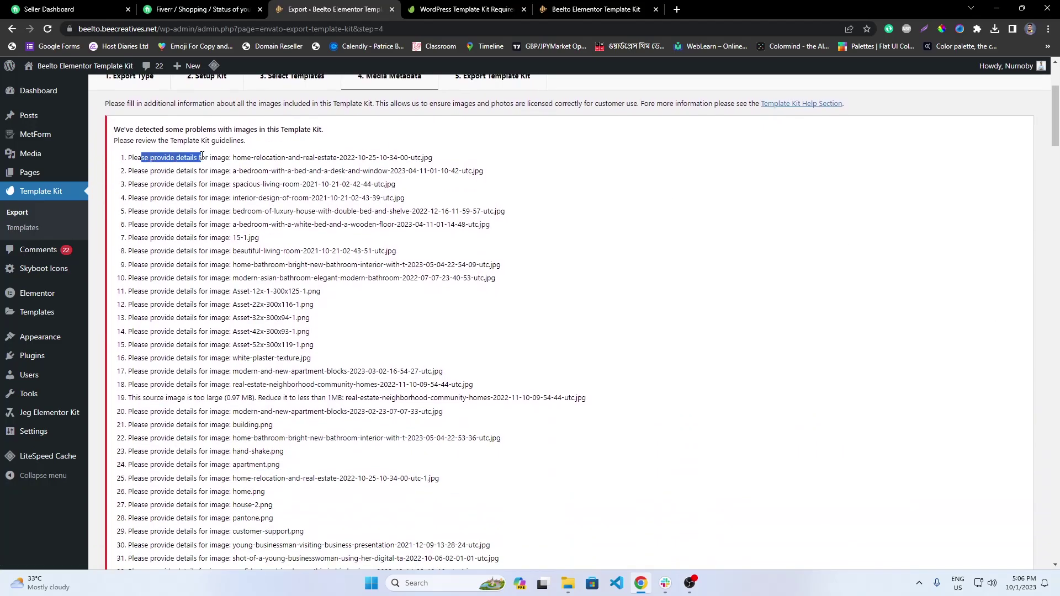
{"action": "left_click_drag", "start_coordinate": [327, 157], "coordinate": [432, 158]}
{"action": "scroll", "coordinate": [417, 333], "scroll_direction": "down", "scroll_amount": 20}
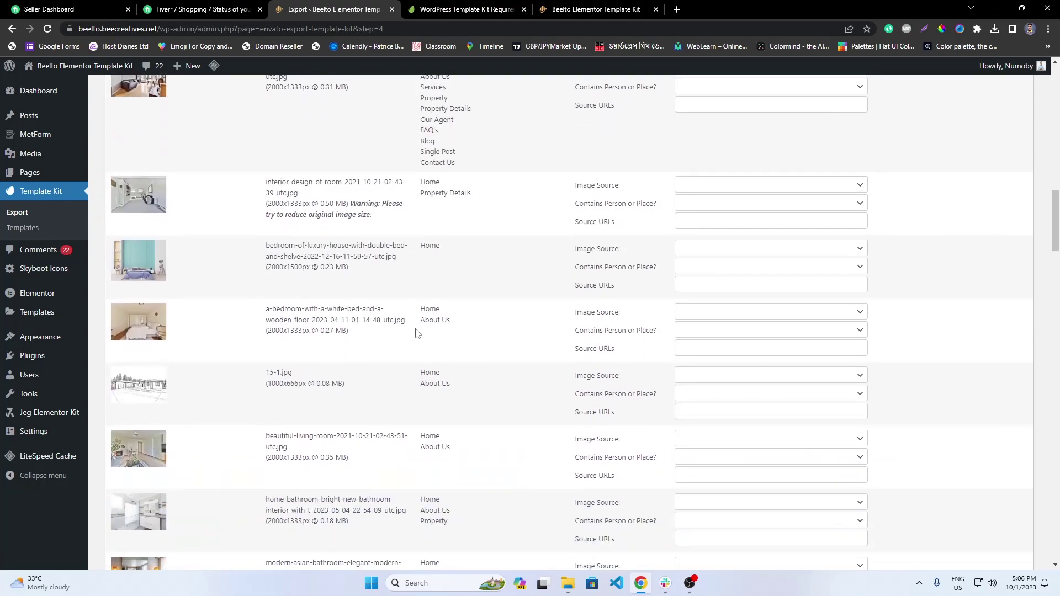
{"action": "scroll", "coordinate": [418, 333], "scroll_direction": "down", "scroll_amount": 20}
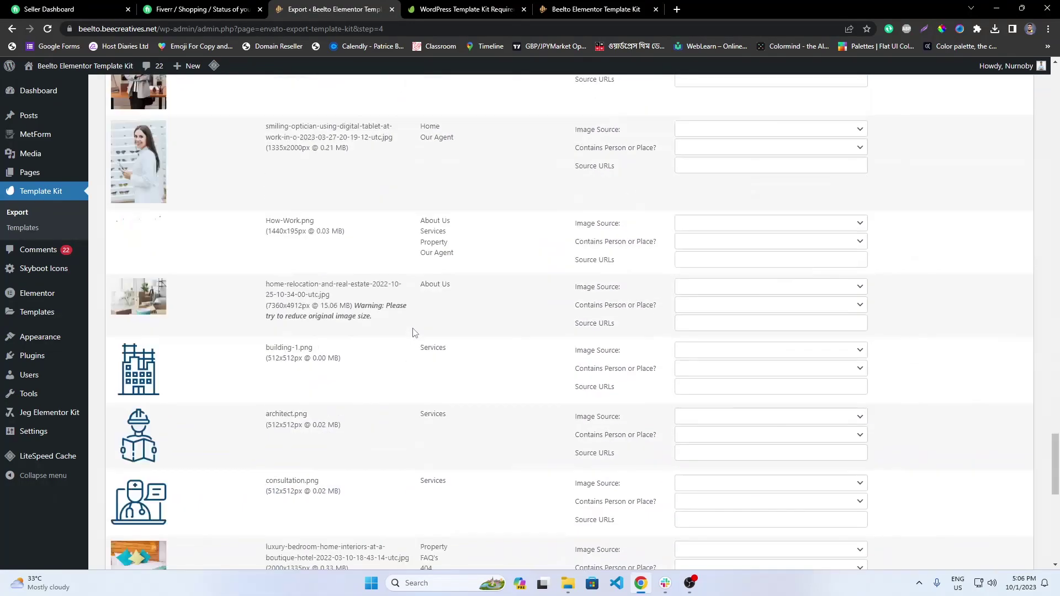
{"action": "scroll", "coordinate": [415, 333], "scroll_direction": "down", "scroll_amount": 1}
{"action": "left_click_drag", "start_coordinate": [342, 232], "coordinate": [291, 235]}
{"action": "scroll", "coordinate": [348, 433], "scroll_direction": "down", "scroll_amount": 5}
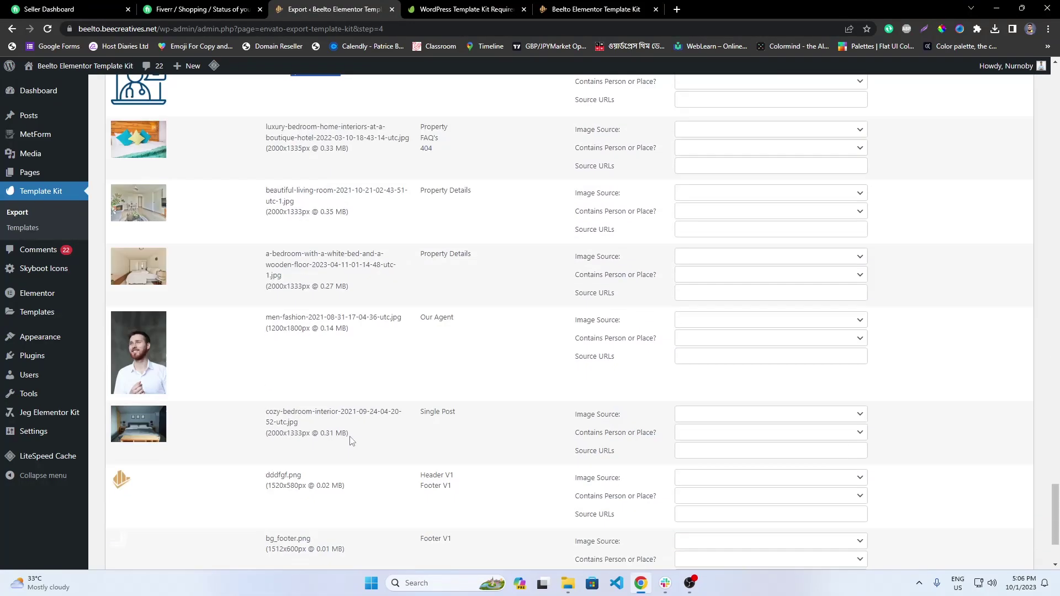
{"action": "left_click_drag", "start_coordinate": [1056, 525], "coordinate": [1056, 95]}
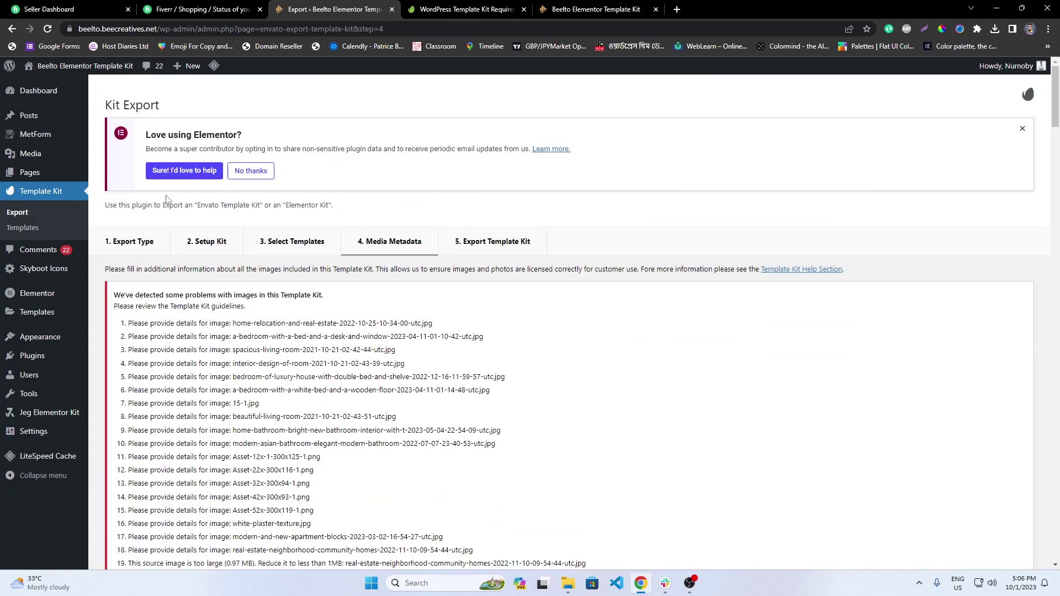
Set the image source of the first listed image, the home relocation and real estate photo, to Licensed From Envato Elements.
{"action": "scroll", "coordinate": [262, 204], "scroll_direction": "down", "scroll_amount": 15}
{"action": "left_click_drag", "start_coordinate": [267, 161], "coordinate": [375, 190]}
{"action": "left_click", "coordinate": [395, 196]}
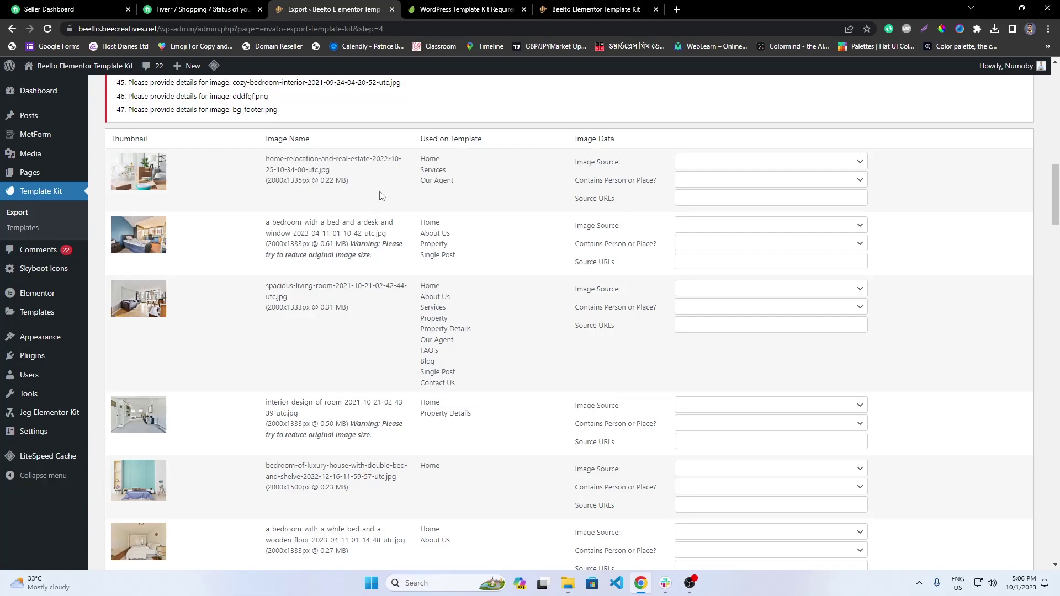
{"action": "left_click", "coordinate": [693, 163]}
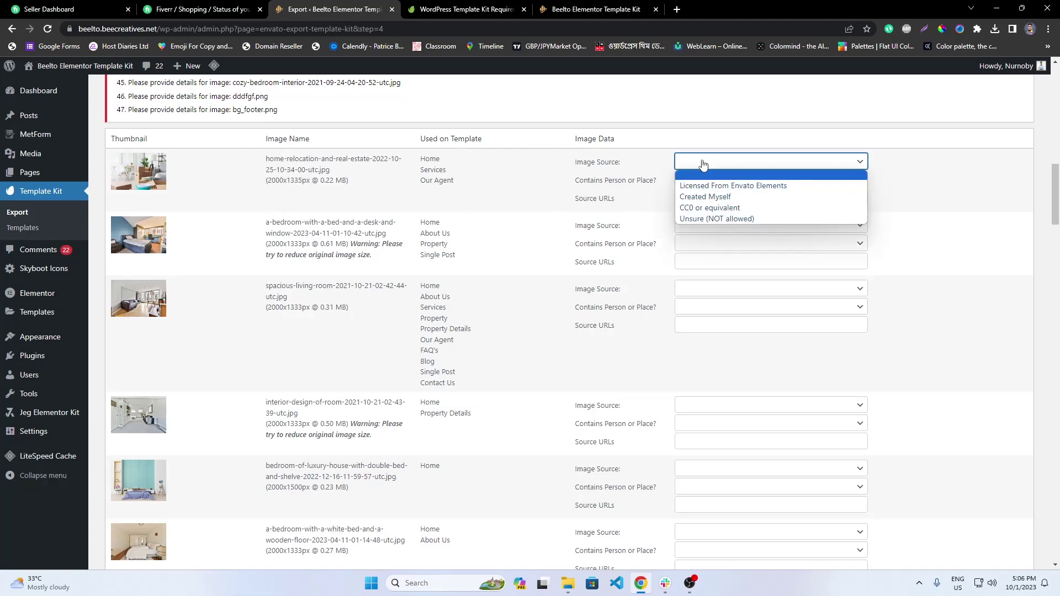
{"action": "left_click", "coordinate": [698, 188]}
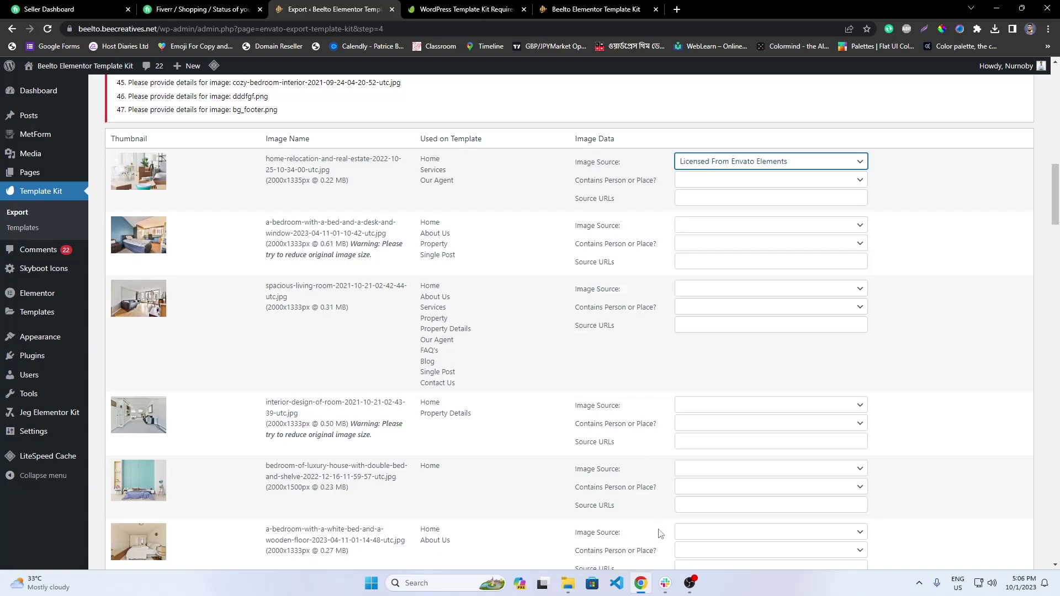
Load the Envato Elements home page, elements.envato.com, in place of the WordPress Template Kit Requirements article.
{"action": "left_click", "coordinate": [475, 10]}
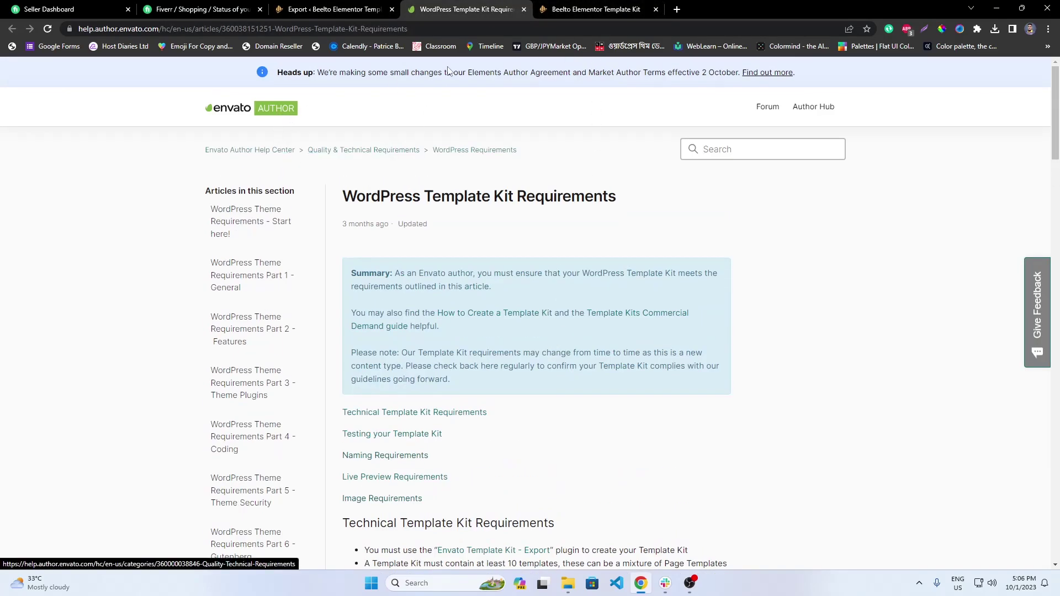
{"action": "left_click", "coordinate": [470, 29]}
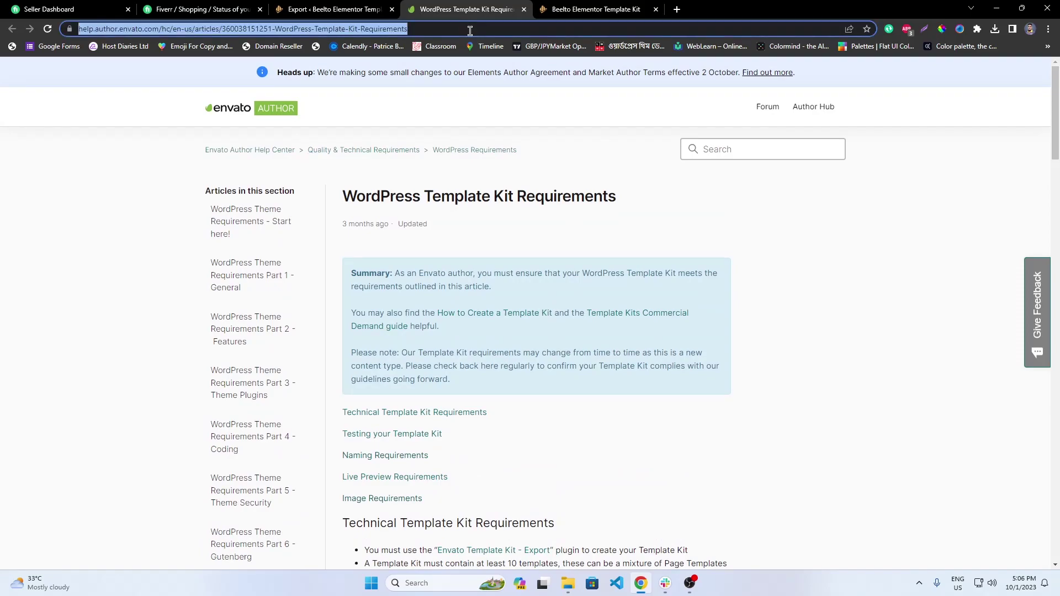
{"action": "type", "text": "en"}
{"action": "key", "text": "BackSpace"}
{"action": "key", "text": "BackSpace"}
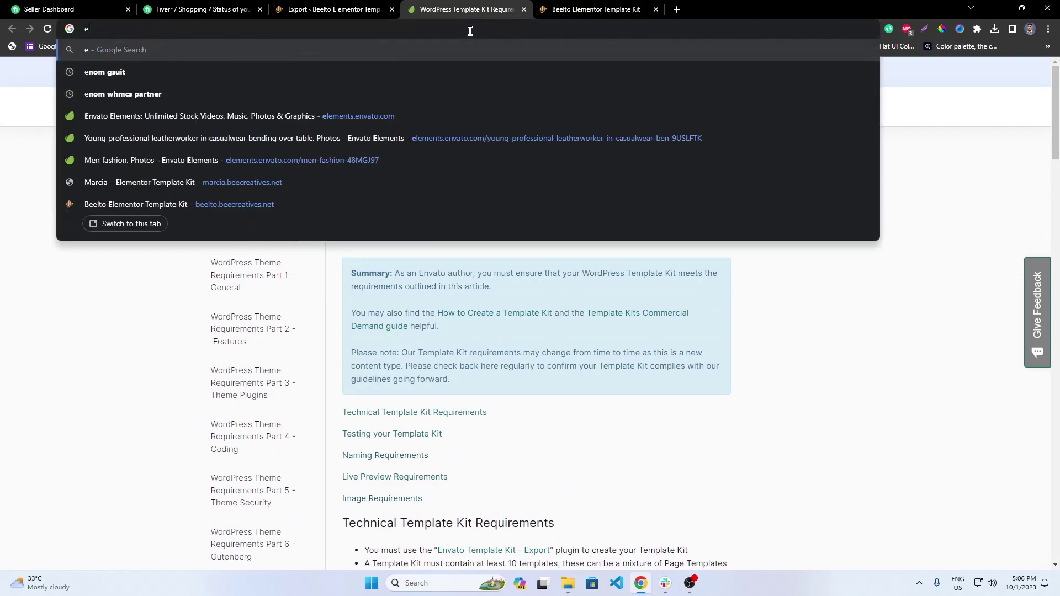
{"action": "key", "text": "Down"}
{"action": "key", "text": "Down"}
{"action": "key", "text": "Down"}
{"action": "key", "text": "Return"}
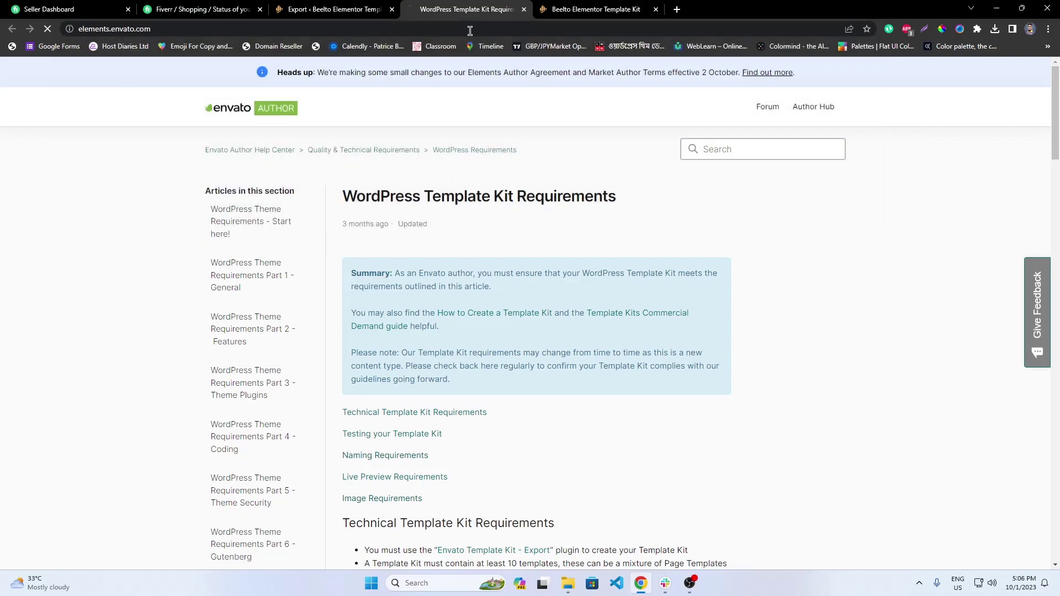
Switch to Slack, download the Image-link.txt attachment from the colleague's direct message, and close Slack.
{"action": "left_click", "coordinate": [666, 583]}
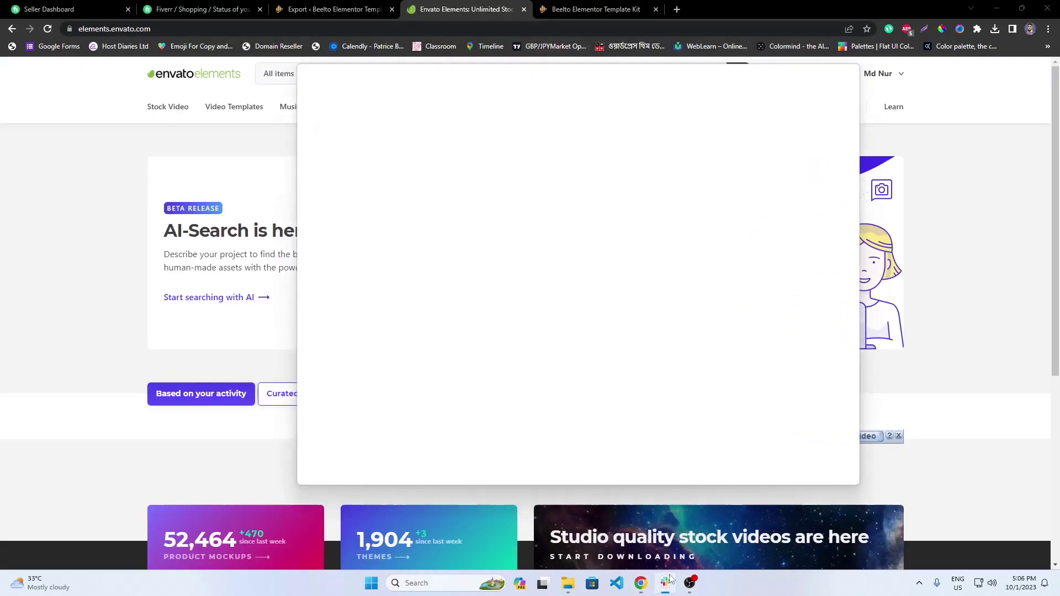
{"action": "scroll", "coordinate": [543, 324], "scroll_direction": "up", "scroll_amount": 3}
{"action": "scroll", "coordinate": [575, 337], "scroll_direction": "up", "scroll_amount": 3}
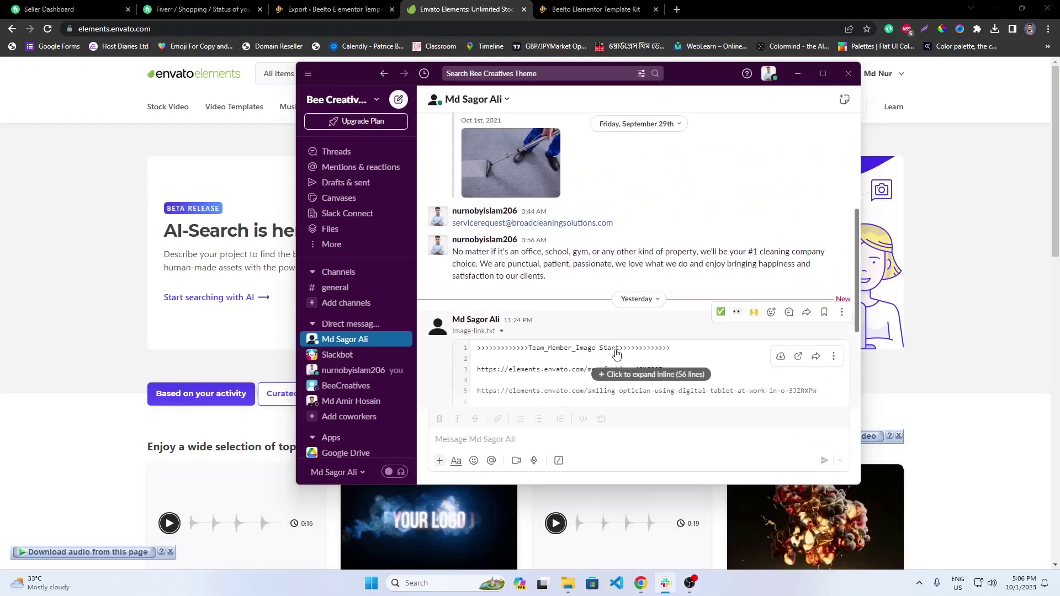
{"action": "scroll", "coordinate": [618, 356], "scroll_direction": "down", "scroll_amount": 2}
{"action": "left_click", "coordinate": [781, 301]}
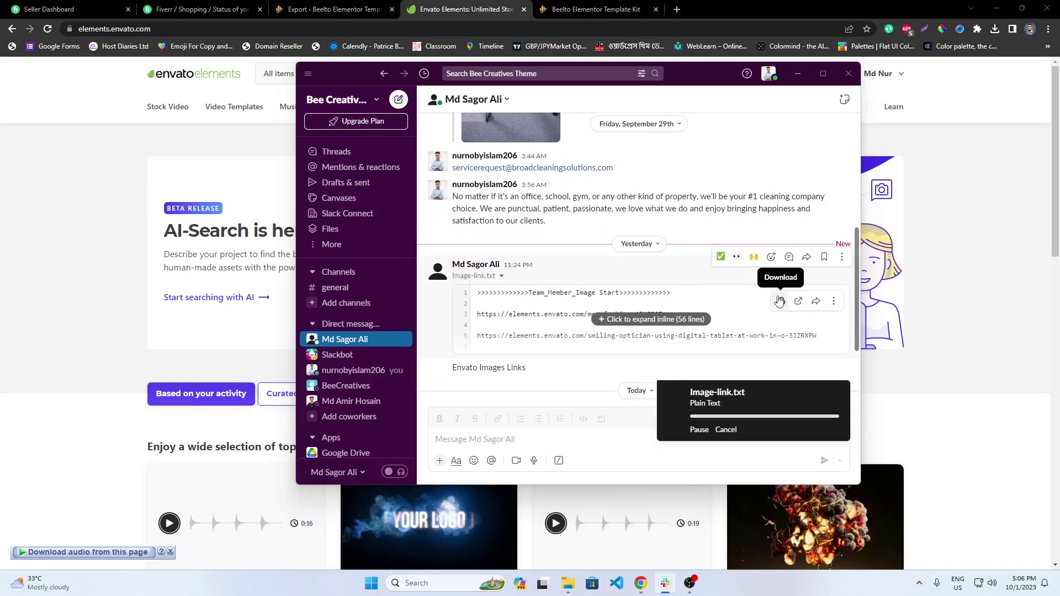
{"action": "left_click", "coordinate": [848, 73]}
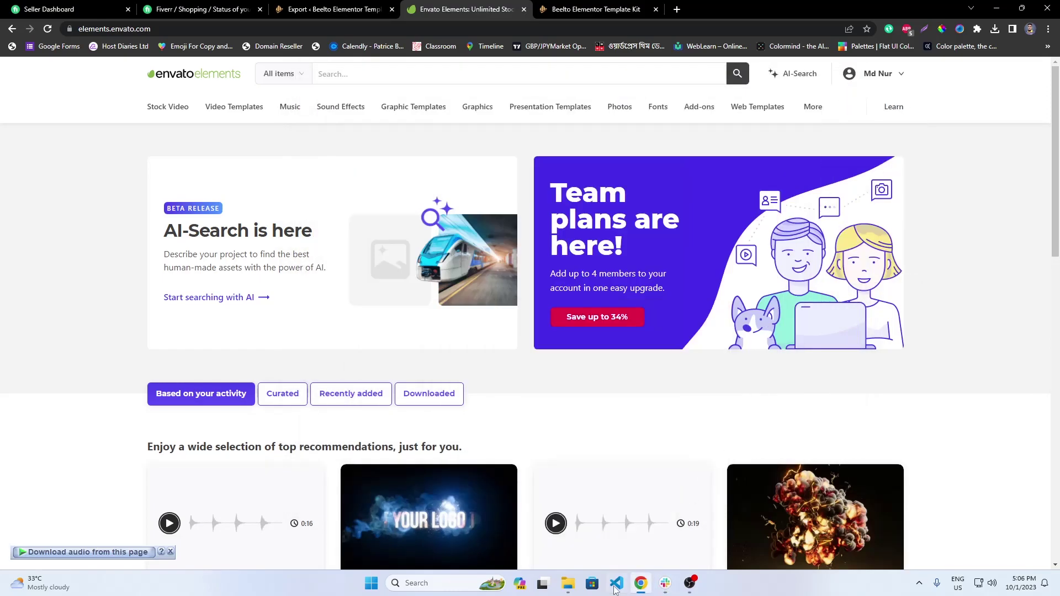
Open the downloaded Image-link.txt from the Downloads folder in Notepad and enlarge it to fill the screen.
{"action": "left_click", "coordinate": [554, 588]}
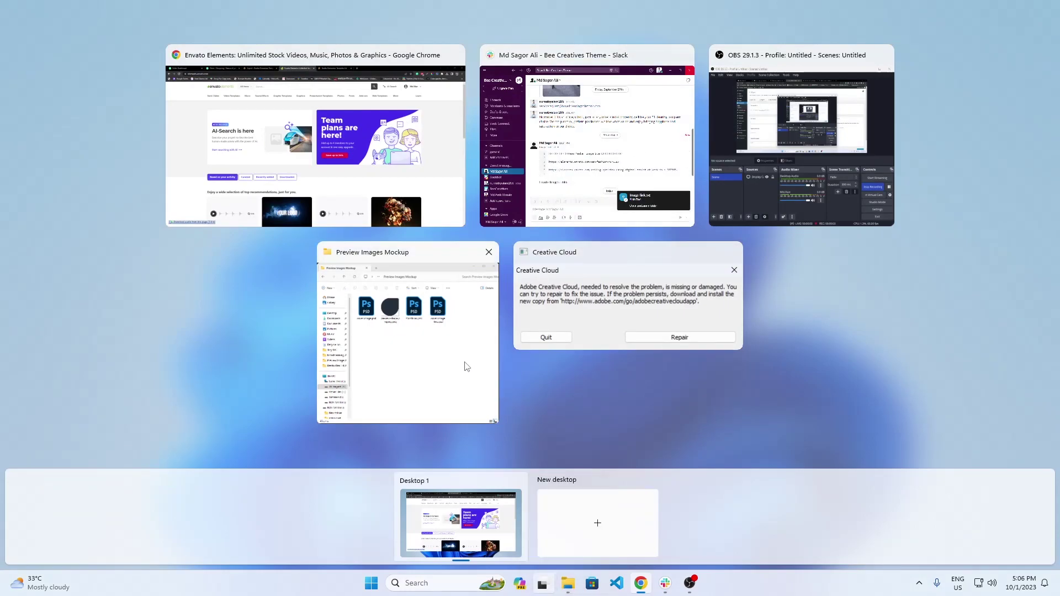
{"action": "left_click", "coordinate": [456, 500]}
{"action": "left_click", "coordinate": [572, 577]}
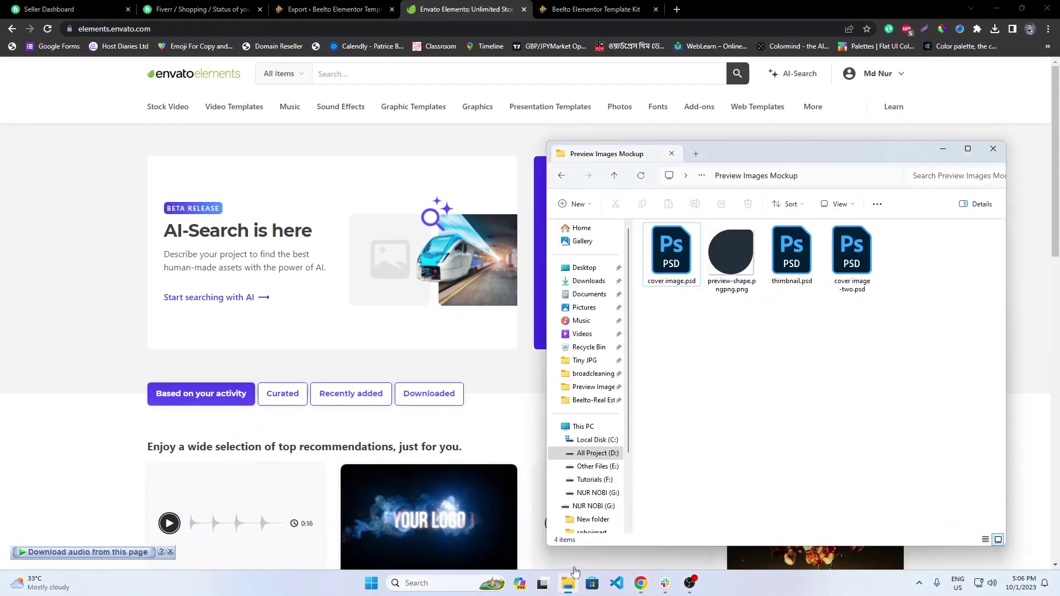
{"action": "left_click", "coordinate": [586, 268]}
{"action": "left_click", "coordinate": [589, 281]}
{"action": "left_click", "coordinate": [676, 259]}
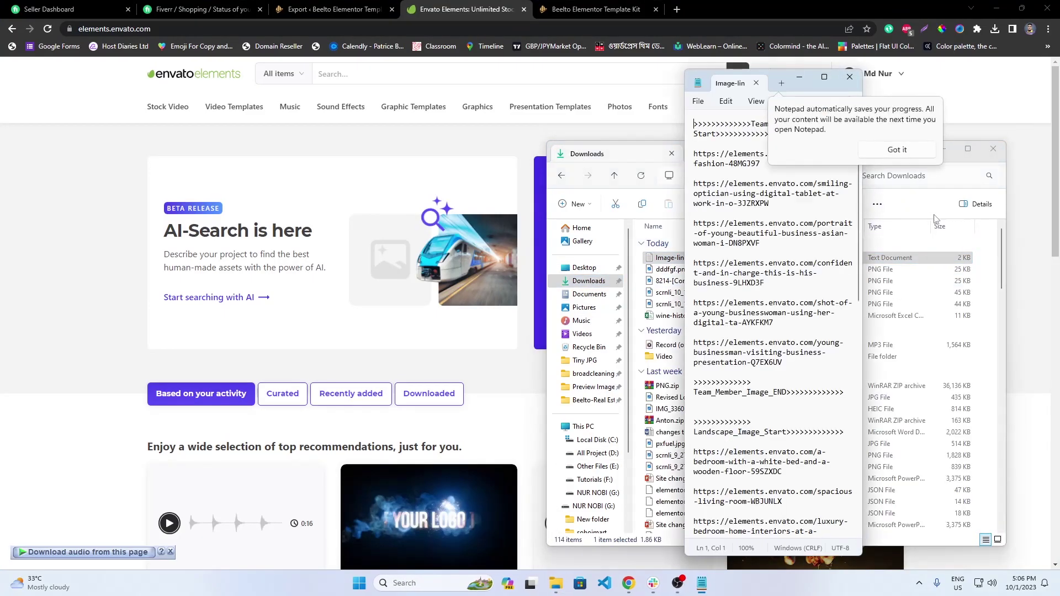
{"action": "left_click", "coordinate": [994, 148]}
{"action": "left_click", "coordinate": [831, 77]}
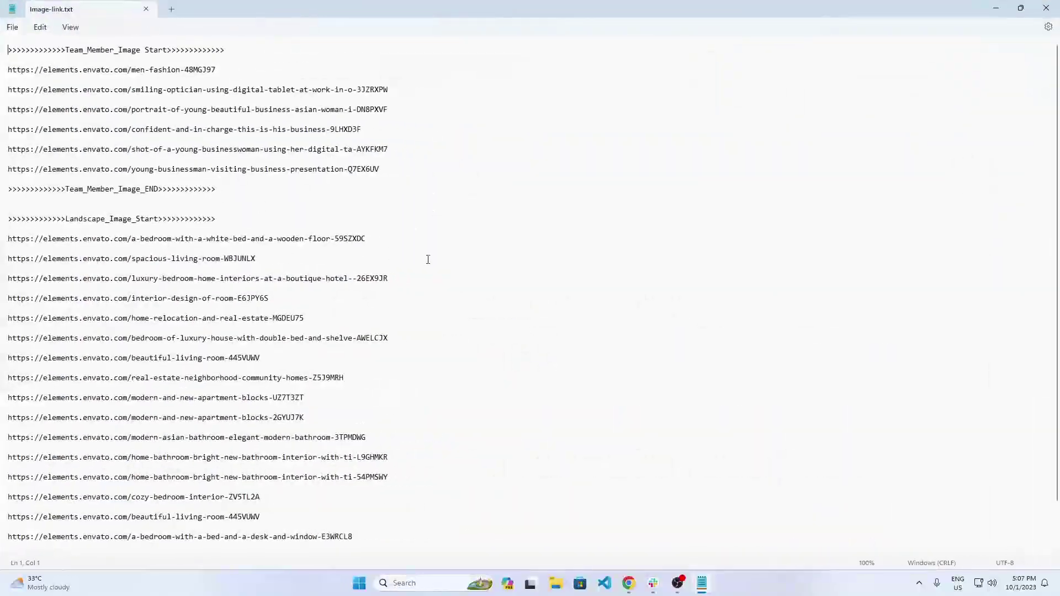
Copy the men-fashion-48MGJ97 link from the team member list and open it in the Envato Elements browser tab.
{"action": "left_click", "coordinate": [415, 256]}
{"action": "scroll", "coordinate": [403, 371], "scroll_direction": "down", "scroll_amount": 1}
{"action": "scroll", "coordinate": [407, 379], "scroll_direction": "up", "scroll_amount": 1}
{"action": "left_click_drag", "start_coordinate": [243, 74], "coordinate": [69, 72]}
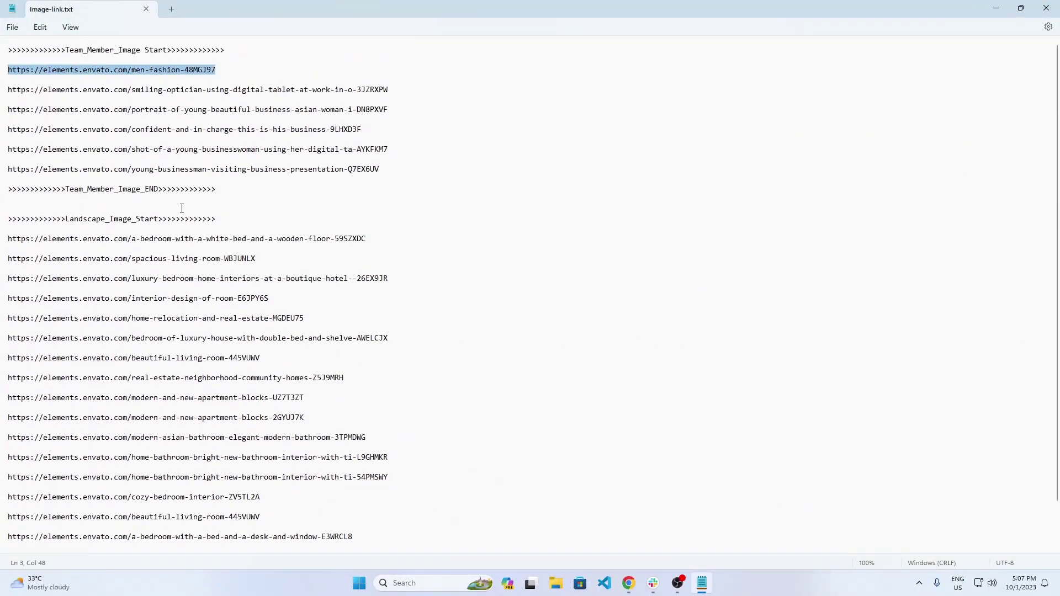
{"action": "left_click", "coordinate": [628, 584]}
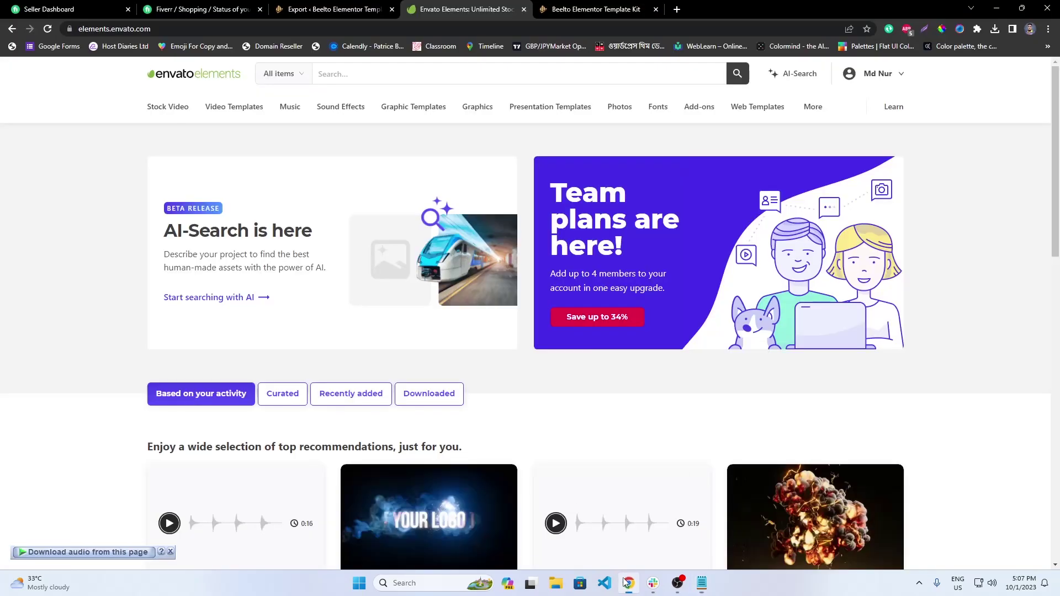
{"action": "left_click", "coordinate": [517, 27]}
{"action": "type", "text": "https://elements.envato.com/men-fashion-48MGJ97"}
{"action": "key", "text": "Return"}
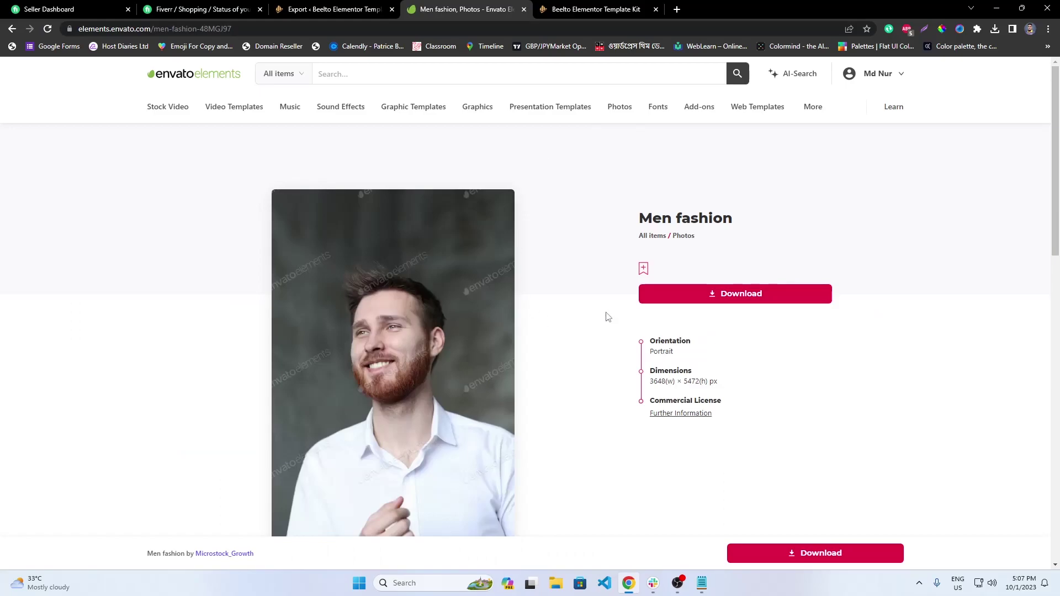
Create a new collection named "Beelto-Real Estate Services Elementor Template Kit" from the Men fashion photo.
{"action": "left_click", "coordinate": [643, 268]}
{"action": "left_click", "coordinate": [579, 327]}
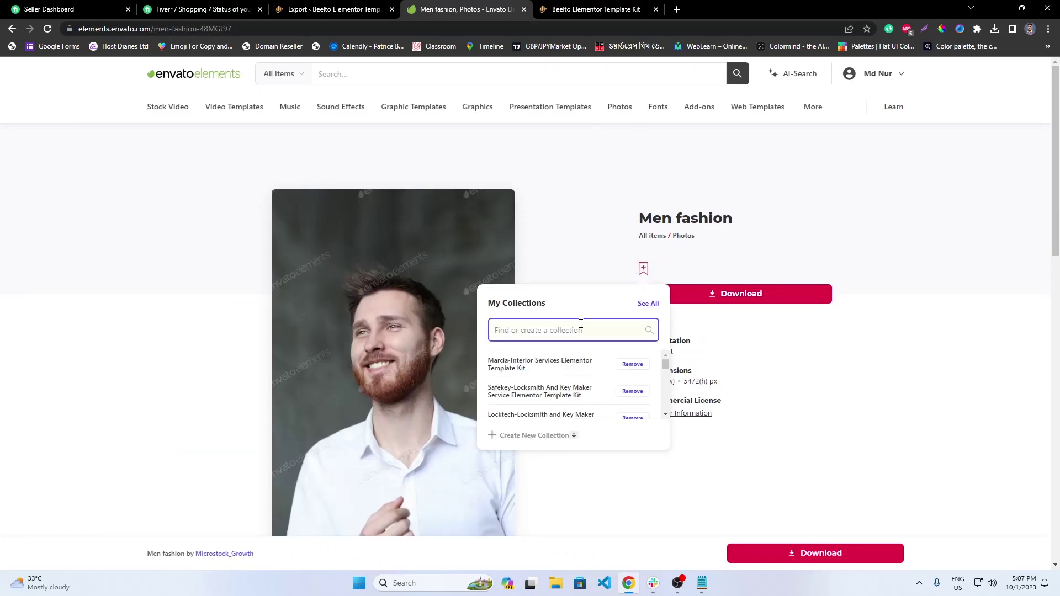
{"action": "type", "text": "Beel-"}
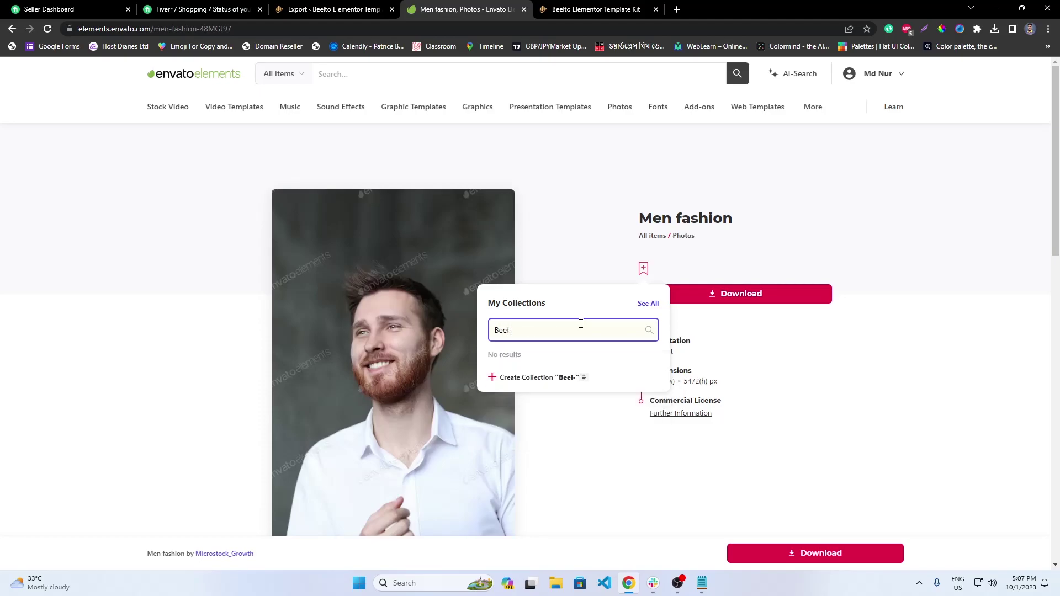
{"action": "key", "text": "BackSpace"}
{"action": "type", "text": "to"}
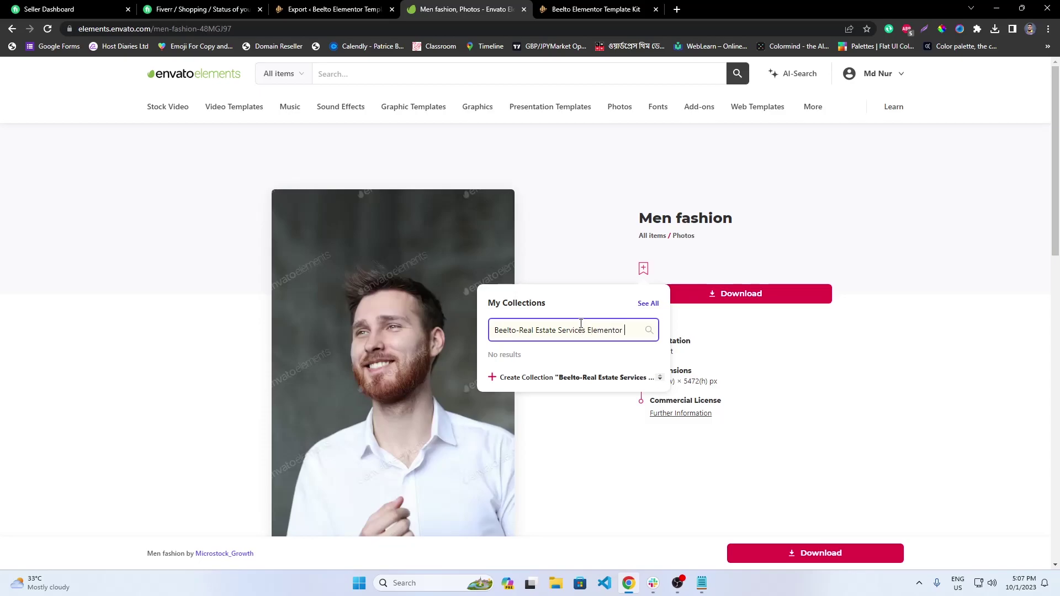
{"action": "type", "text": "late Kit"}
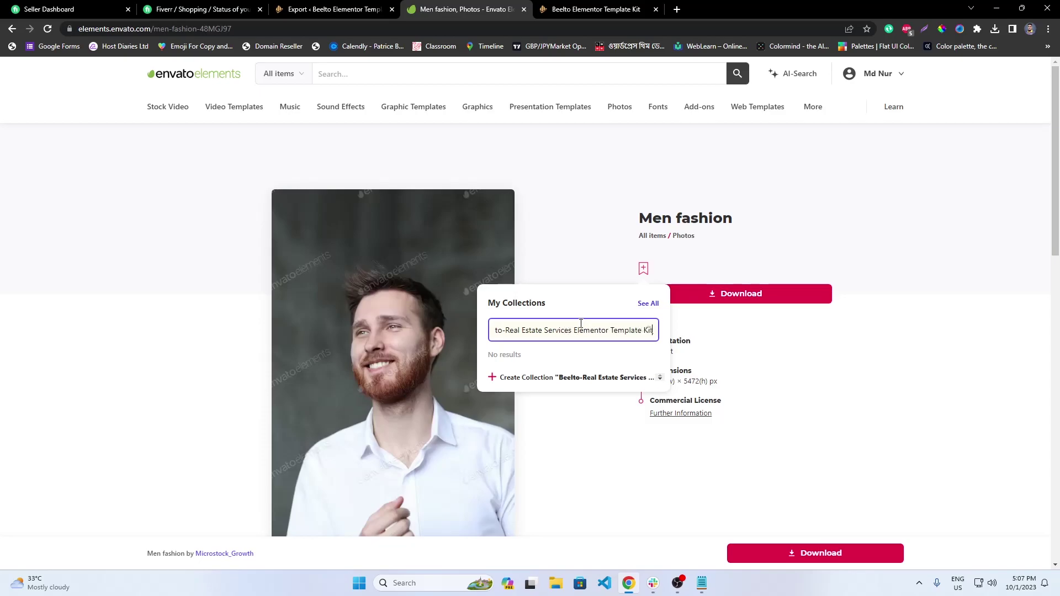
{"action": "left_click", "coordinate": [546, 379]}
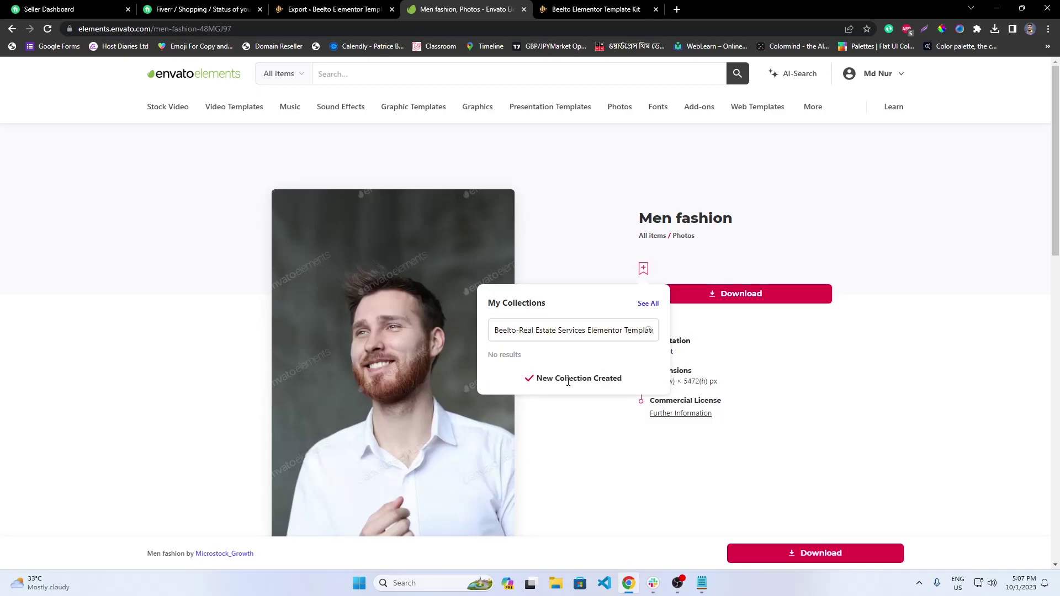
{"action": "left_click", "coordinate": [843, 424]}
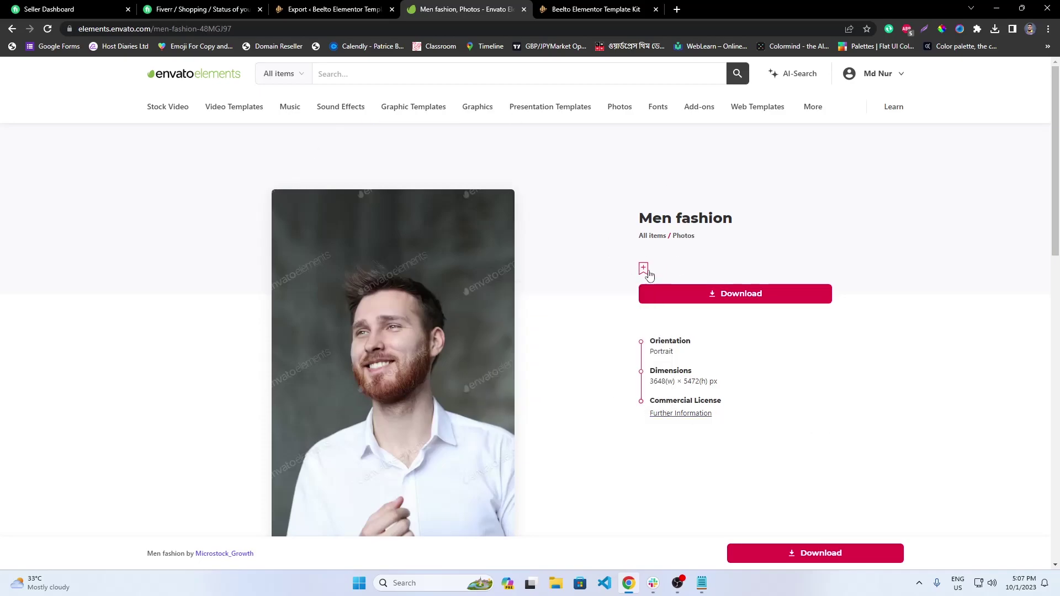
Open the smiling optician photo from its link in Image-link.txt and add it to the Beelto-Real Estate Services Elementor Template Kit collection.
{"action": "left_click", "coordinate": [706, 582]}
{"action": "left_click_drag", "start_coordinate": [403, 92], "coordinate": [6, 92]}
{"action": "key", "text": "ctrl+c"}
{"action": "left_click", "coordinate": [629, 583]}
{"action": "left_click", "coordinate": [531, 28]}
{"action": "key", "text": "ctrl+v"}
{"action": "key", "text": "Return"}
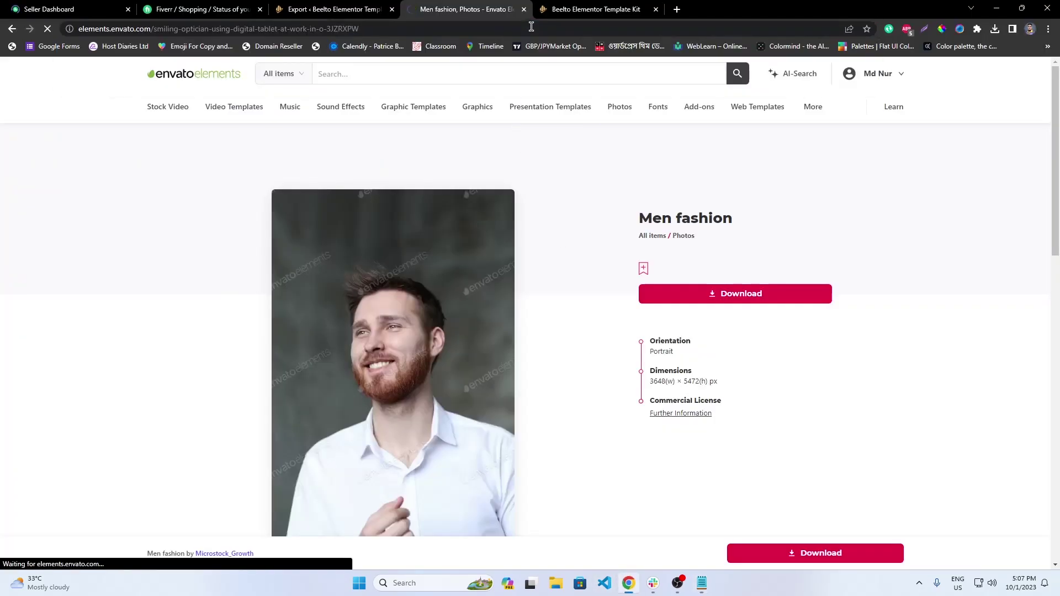
{"action": "left_click", "coordinate": [642, 270]}
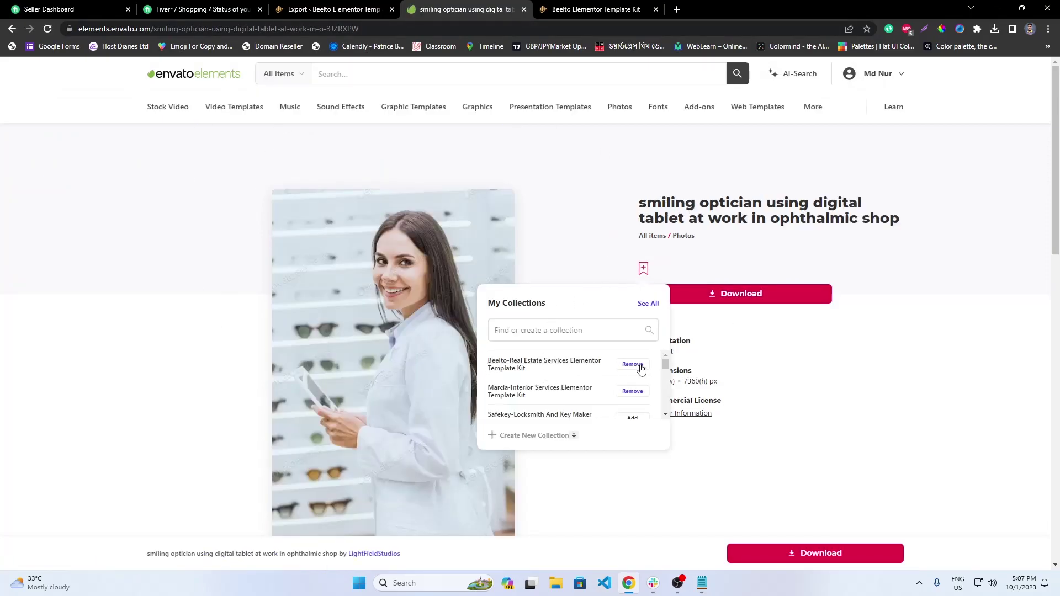
Copy the men-fashion-48MGJ97 link from Image-link.txt into the source URL of the men-fashion image in the kit export.
{"action": "left_click", "coordinate": [702, 585]}
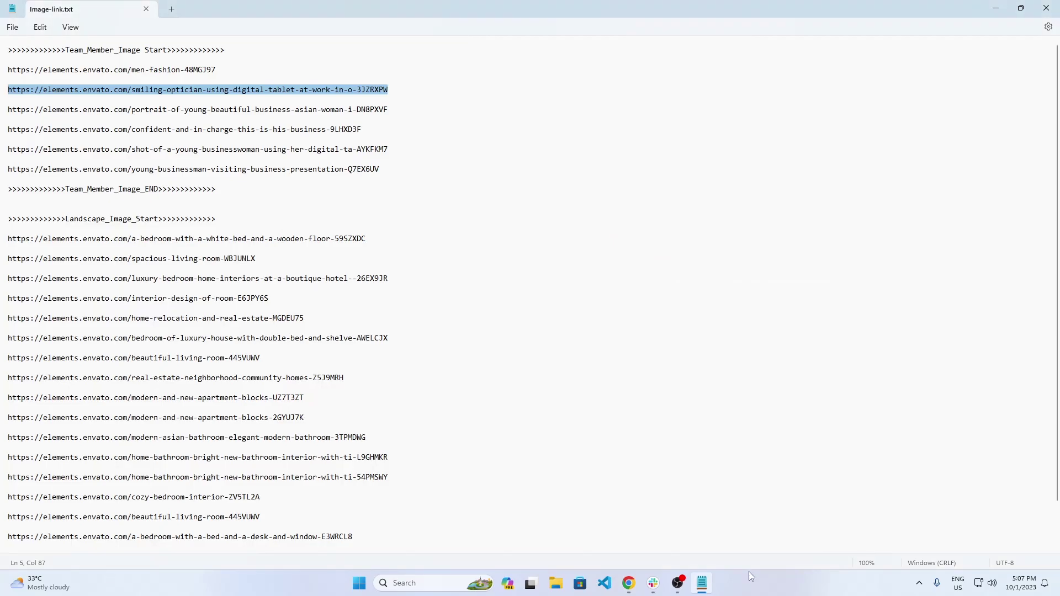
{"action": "triple_click", "coordinate": [249, 68]}
{"action": "key", "text": "ctrl+c"}
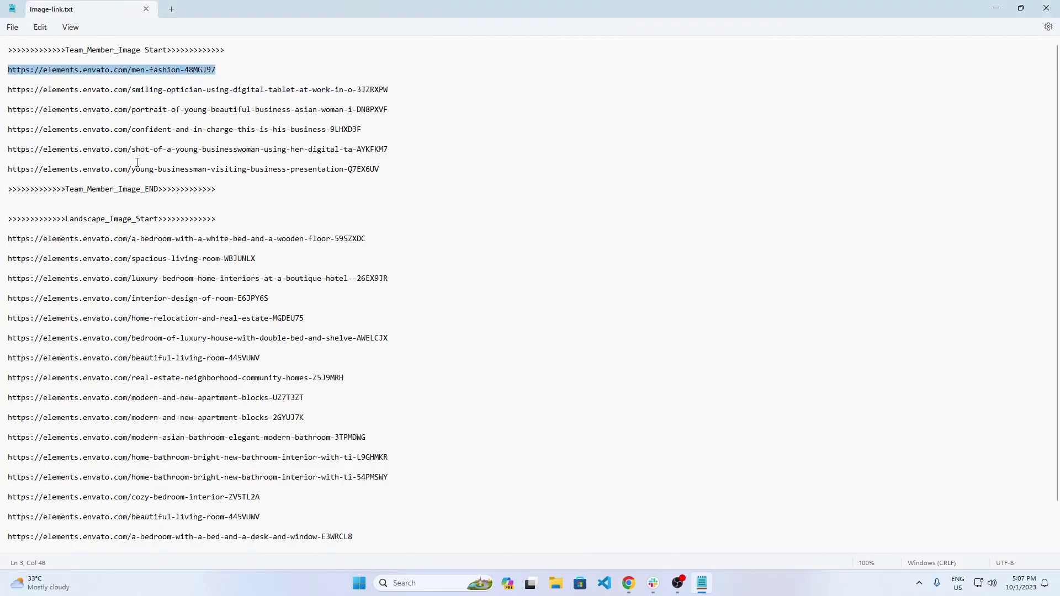
{"action": "left_click", "coordinate": [630, 583]}
{"action": "left_click", "coordinate": [356, 6]}
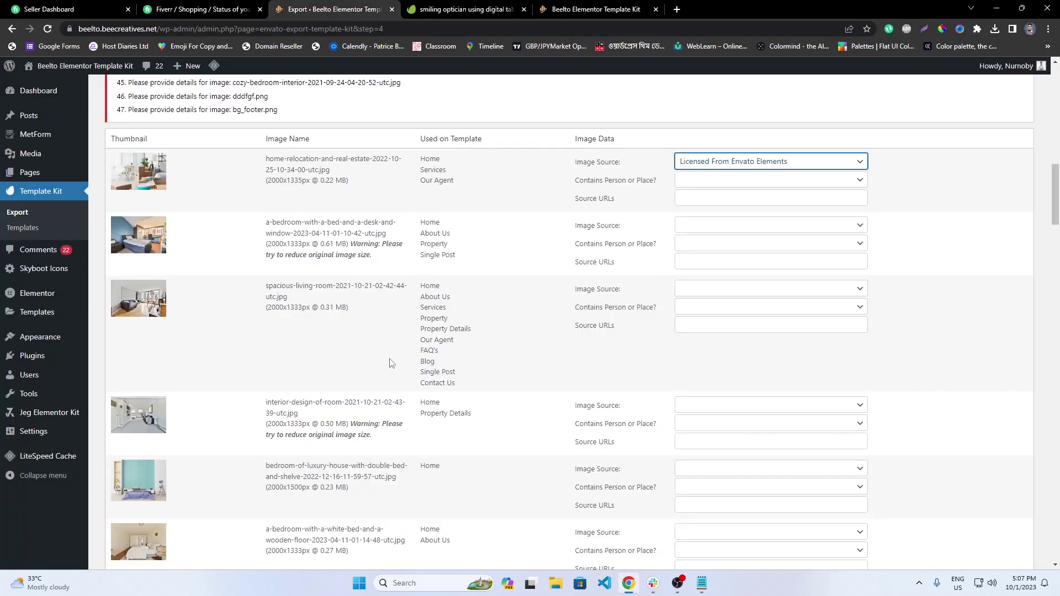
{"action": "scroll", "coordinate": [418, 392], "scroll_direction": "down", "scroll_amount": 8}
{"action": "scroll", "coordinate": [417, 392], "scroll_direction": "down", "scroll_amount": 20}
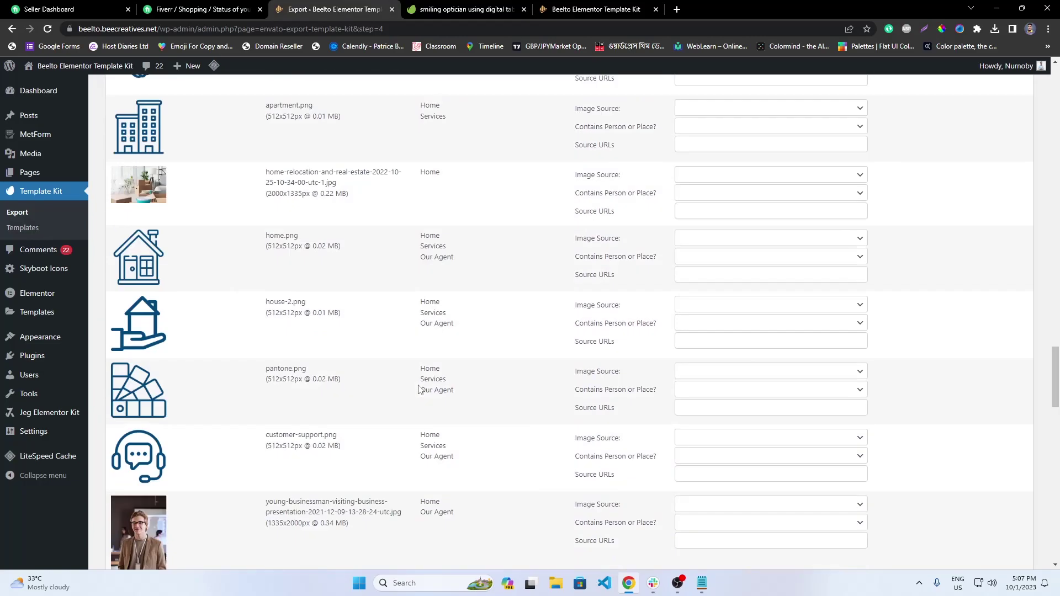
{"action": "scroll", "coordinate": [419, 390], "scroll_direction": "down", "scroll_amount": 12}
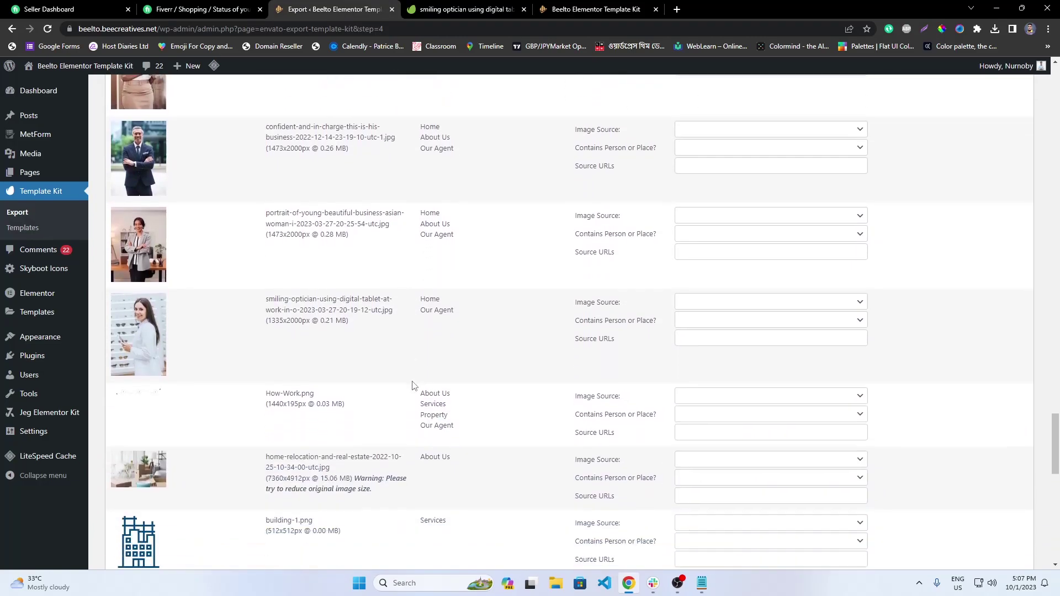
{"action": "scroll", "coordinate": [413, 385], "scroll_direction": "down", "scroll_amount": 3}
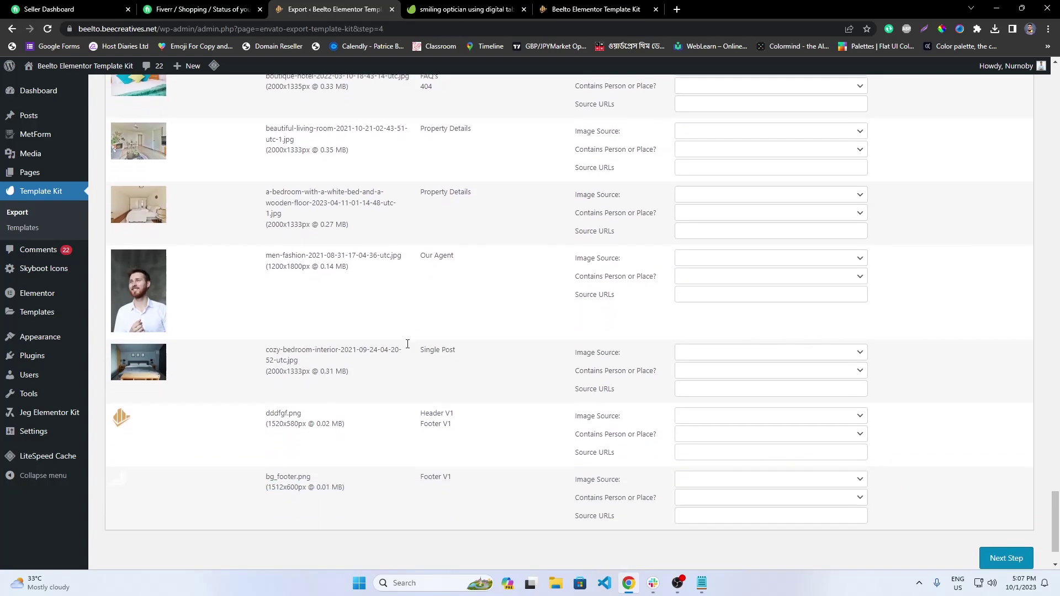
{"action": "left_click", "coordinate": [755, 293]}
{"action": "key", "text": "ctrl+v"}
Mark the men-fashion image as containing a person or place and set its source to Licensed From Envato Elements.
{"action": "left_click", "coordinate": [719, 276]}
{"action": "left_click", "coordinate": [711, 298]}
{"action": "left_click", "coordinate": [730, 259]}
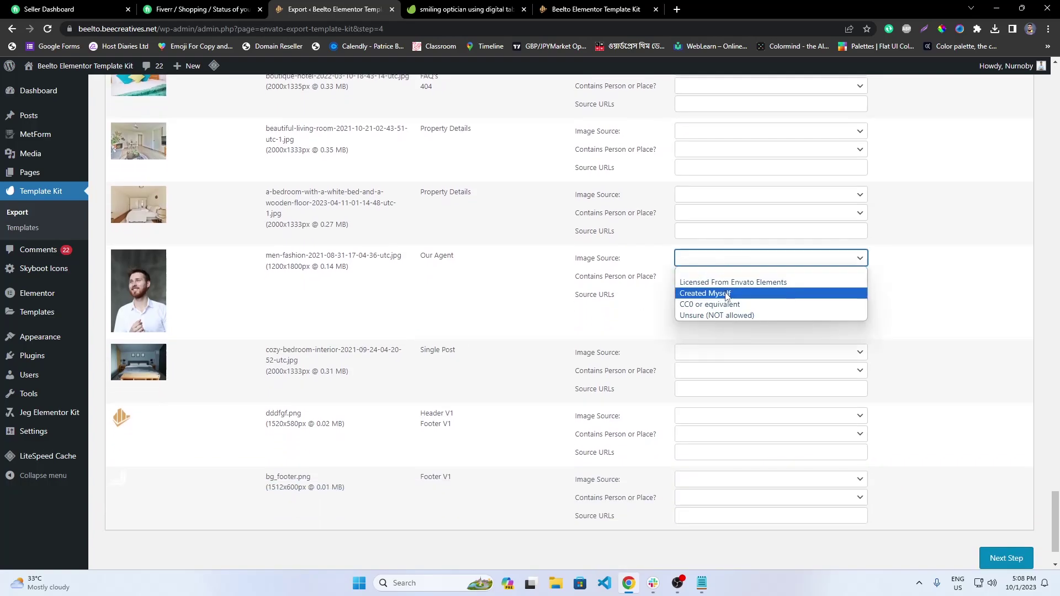
{"action": "left_click", "coordinate": [731, 283]}
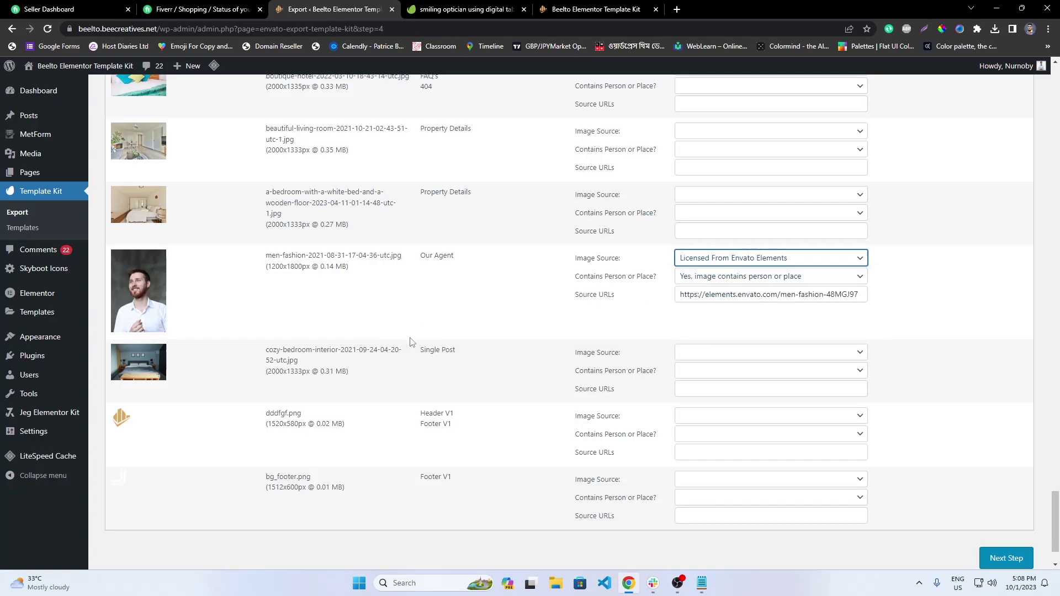
Copy the smiling-optician 3JZRXPW link from Image-link.txt into the source URL of the smiling-optician image in the kit export.
{"action": "scroll", "coordinate": [649, 455], "scroll_direction": "up", "scroll_amount": 10}
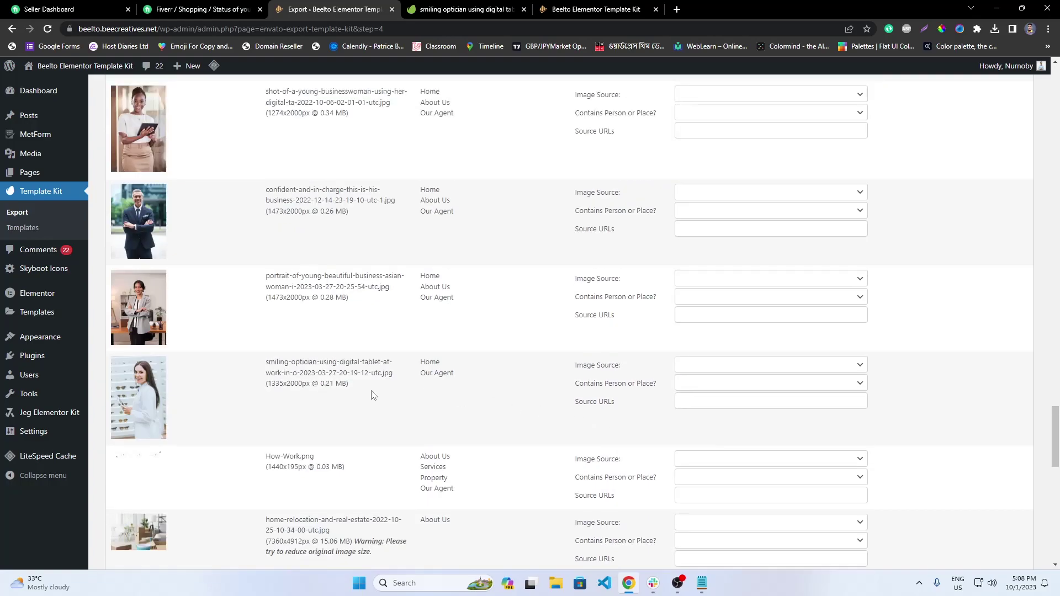
{"action": "left_click", "coordinate": [719, 406]}
{"action": "key", "text": "alt+Tab"}
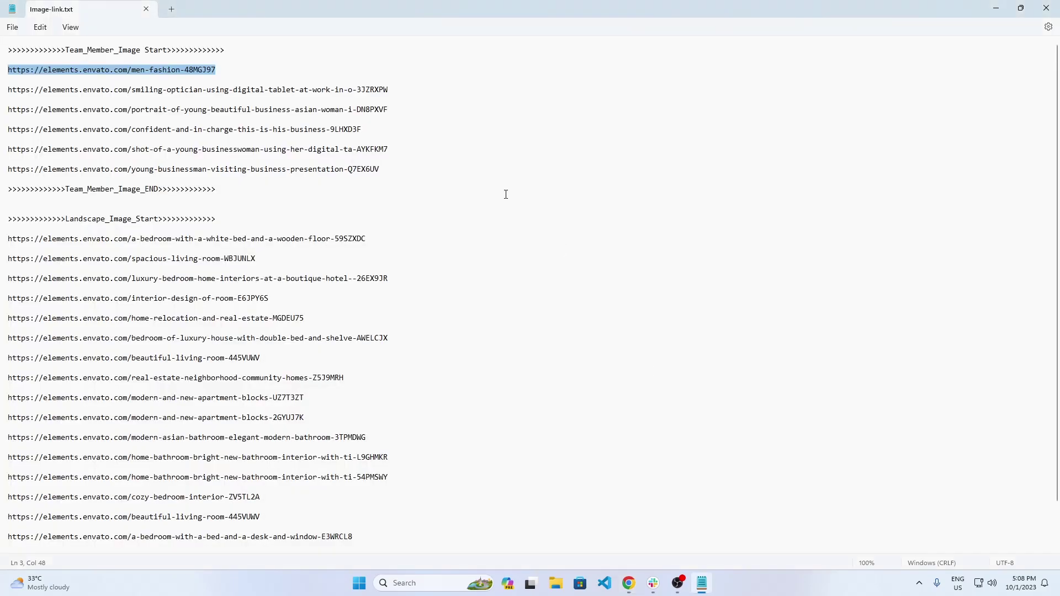
{"action": "left_click_drag", "start_coordinate": [411, 88], "coordinate": [2, 95]}
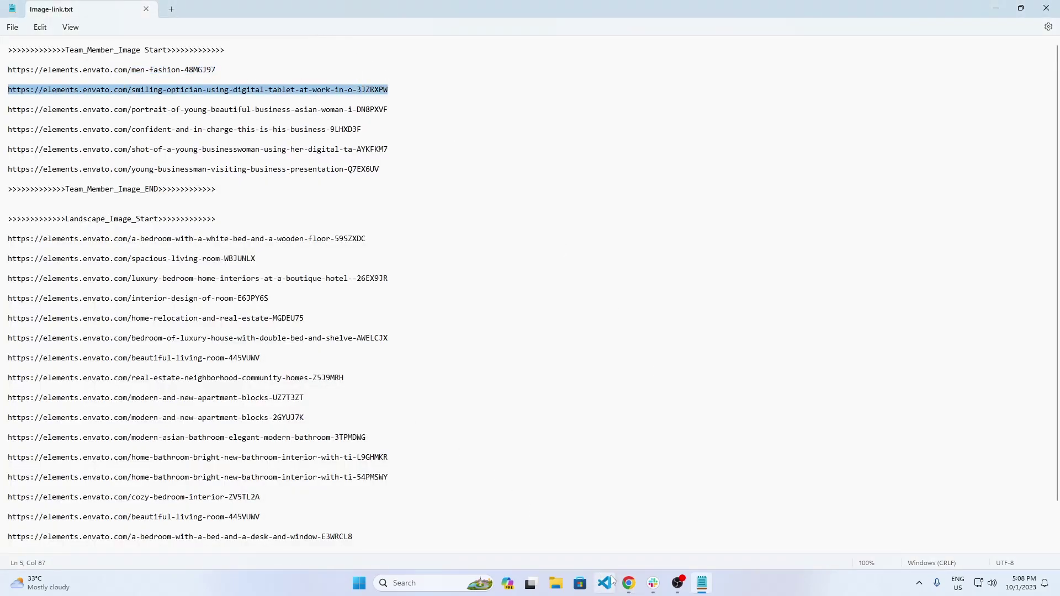
{"action": "left_click", "coordinate": [629, 583]}
{"action": "key", "text": "ctrl+v"}
Mark the smiling-optician image as containing a person or place and set its source to Licensed From Envato Elements.
{"action": "left_click", "coordinate": [744, 383]}
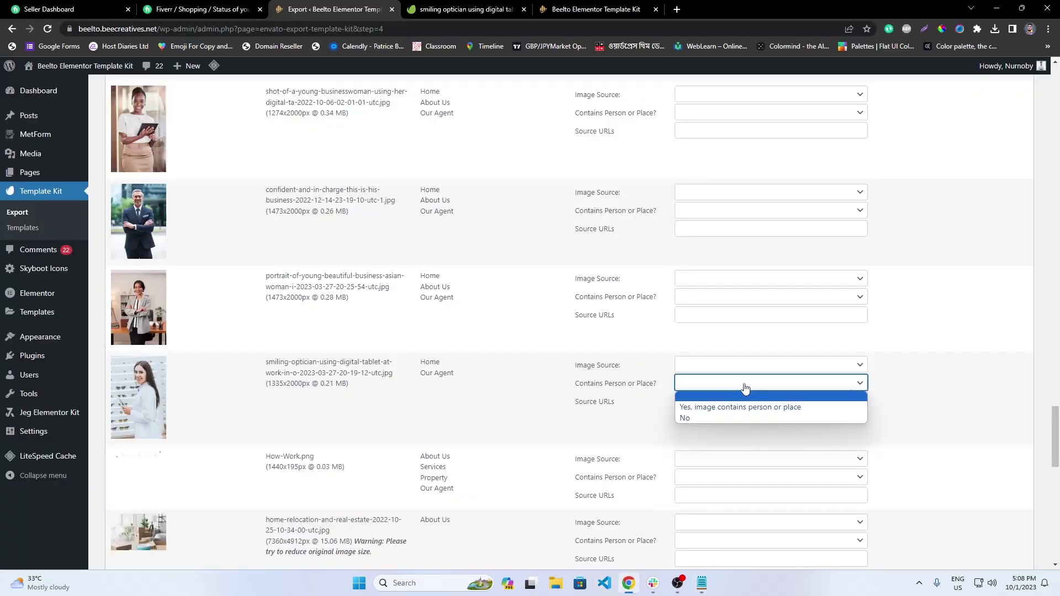
{"action": "left_click", "coordinate": [750, 408]}
{"action": "left_click", "coordinate": [749, 365]}
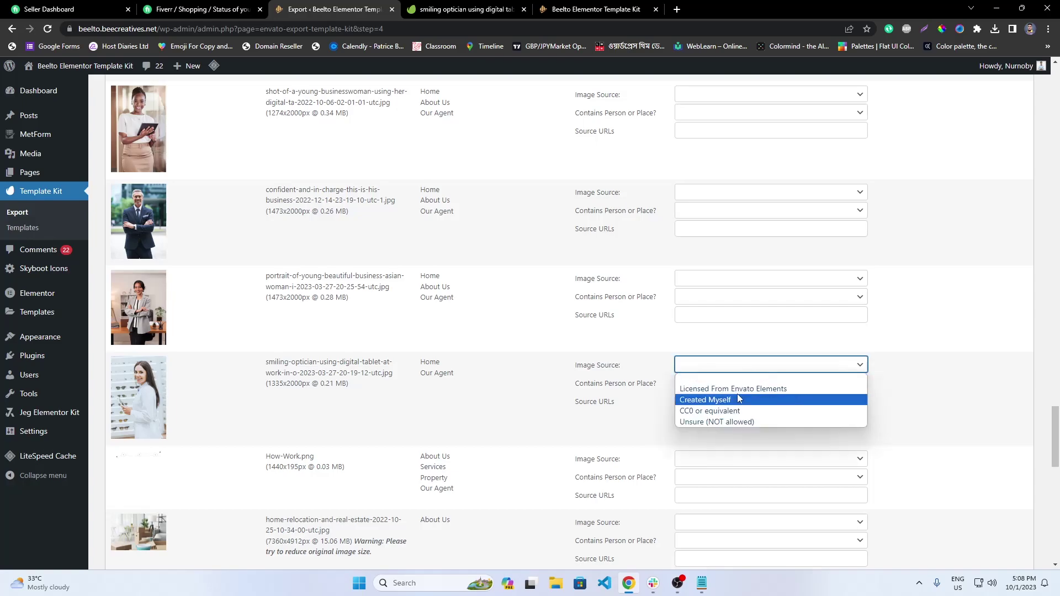
{"action": "left_click", "coordinate": [742, 389]}
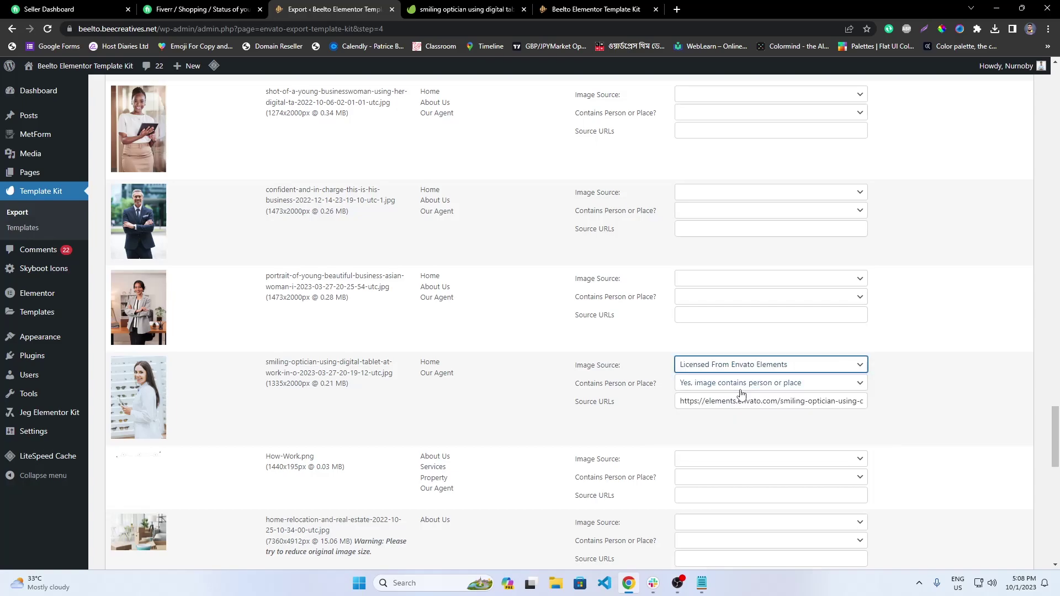
Open the portrait-of-young-beautiful-business-asian-woman link from Image-link.txt and add the photo to the Beelto-Real Estate Services Elementor Template Kit collection.
{"action": "left_click", "coordinate": [707, 591]}
{"action": "left_click_drag", "start_coordinate": [388, 109], "coordinate": [3, 115]}
{"action": "key", "text": "ctrl+c"}
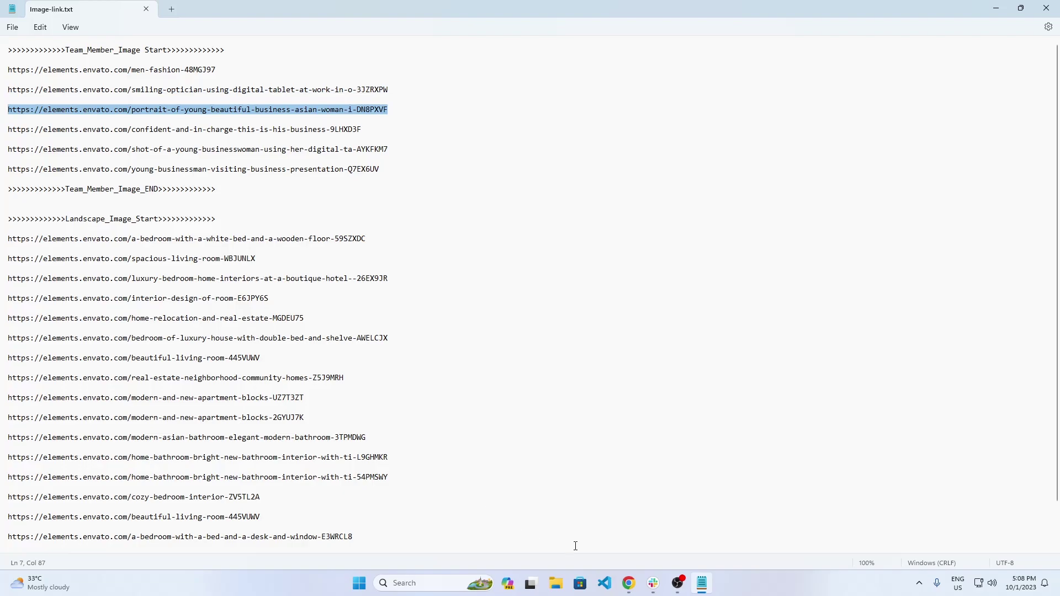
{"action": "left_click", "coordinate": [629, 584]}
{"action": "left_click", "coordinate": [466, 12]}
{"action": "left_click", "coordinate": [467, 28]}
{"action": "key", "text": "ctrl+v"}
{"action": "key", "text": "Return"}
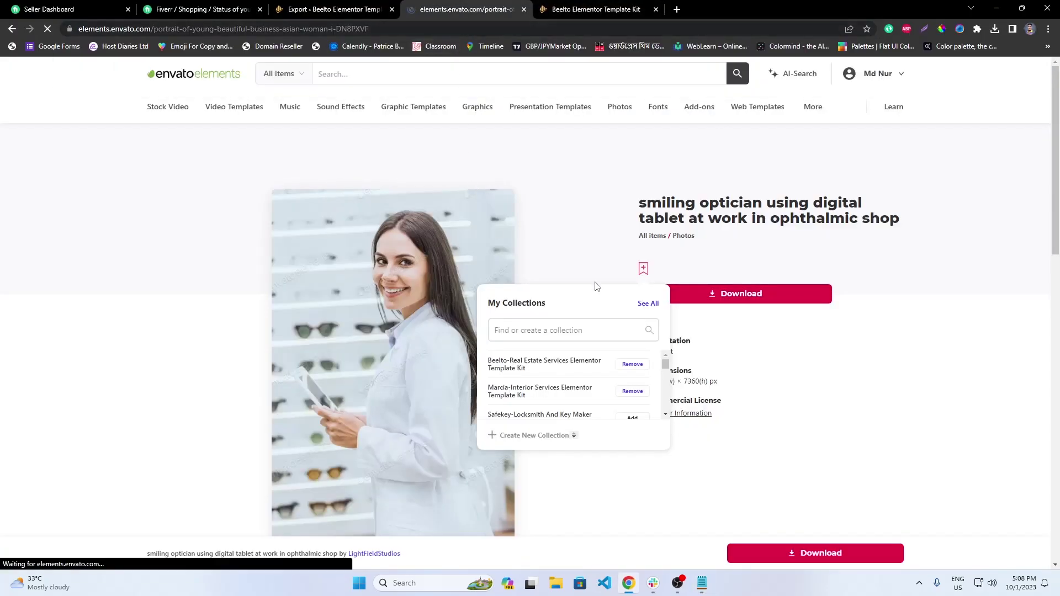
{"action": "left_click", "coordinate": [643, 268]}
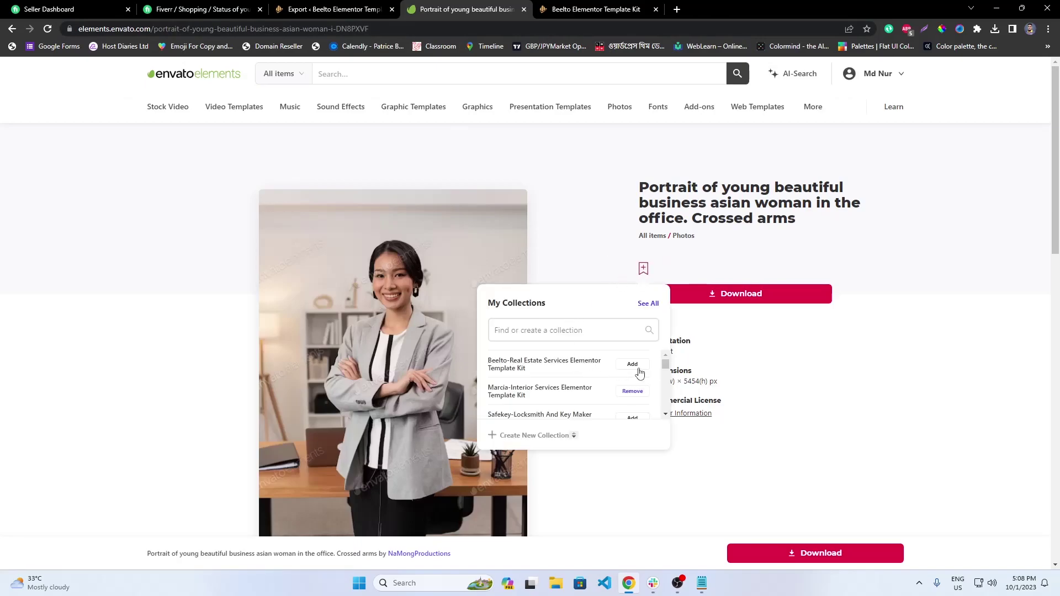
{"action": "left_click", "coordinate": [678, 584]}
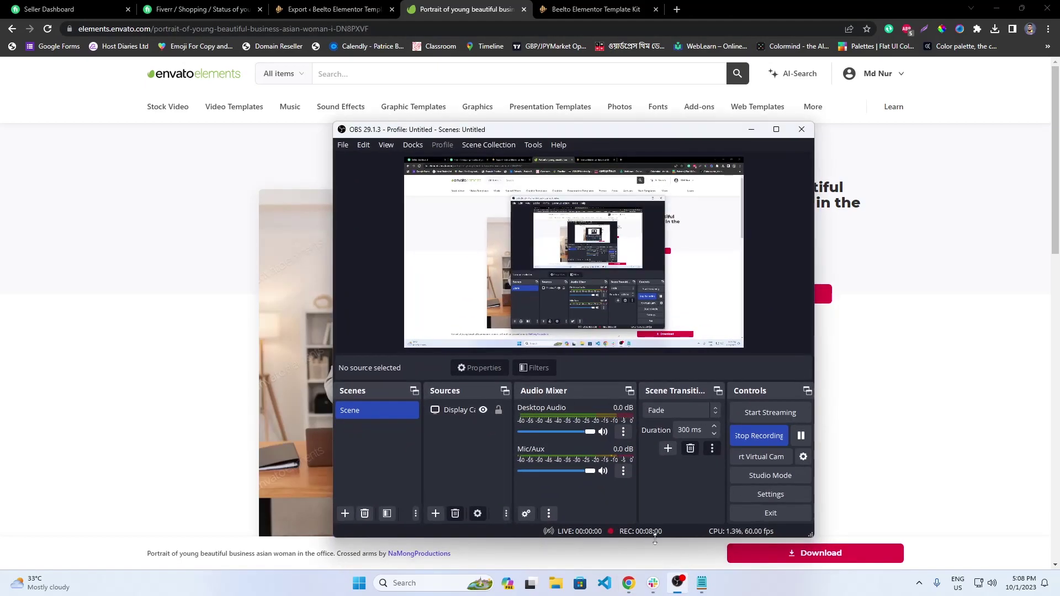
{"action": "left_click", "coordinate": [632, 584]}
Fill in the businesswoman portrait's export metadata with its DN8PXVF link, person or place Yes, and source Licensed From Envato Elements.
{"action": "left_click", "coordinate": [331, 9]}
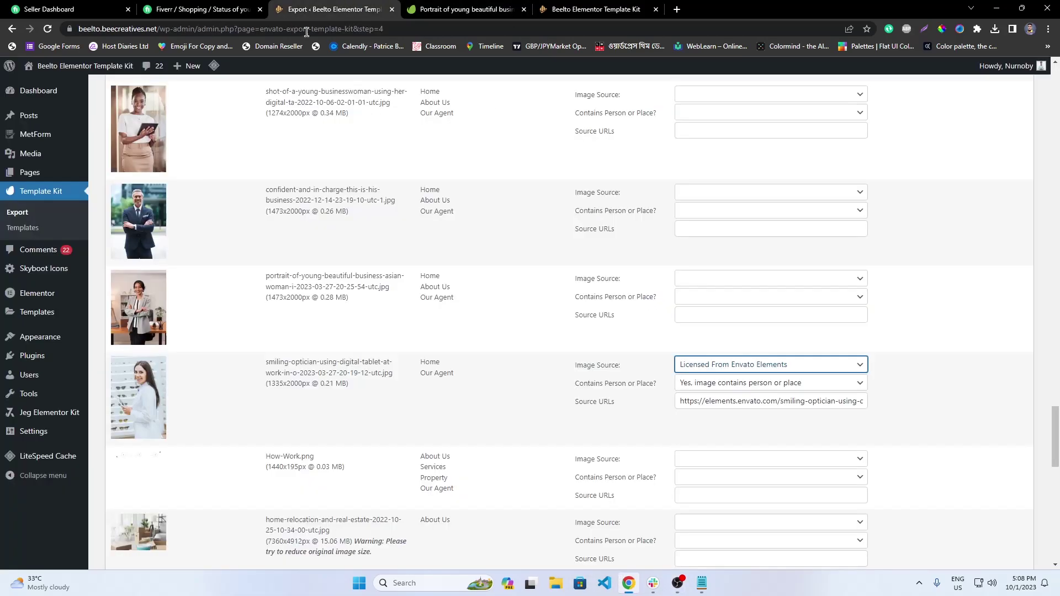
{"action": "left_click", "coordinate": [781, 313]}
{"action": "key", "text": "ctrl+v"}
{"action": "left_click", "coordinate": [758, 296]}
{"action": "left_click", "coordinate": [757, 319]}
{"action": "left_click", "coordinate": [757, 279]}
{"action": "left_click", "coordinate": [754, 303]}
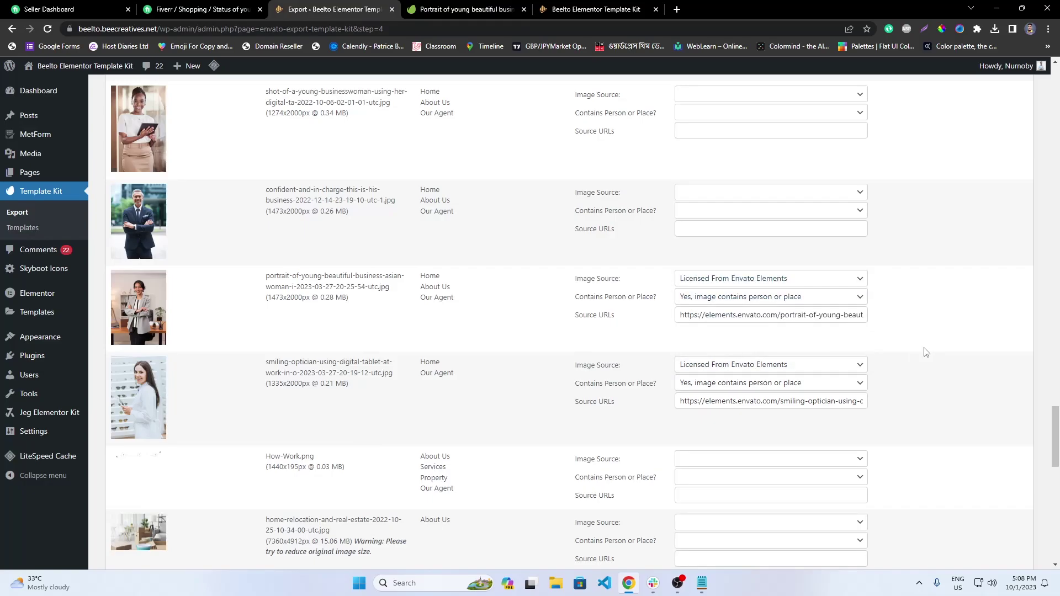
Open the confident-and-in-charge-this-is-his-business link from Image-link.txt and add the photo to the Beelto-Real Estate Services Elementor Template Kit collection.
{"action": "left_click", "coordinate": [702, 583]}
{"action": "left_click_drag", "start_coordinate": [361, 129], "coordinate": [8, 130]}
{"action": "key", "text": "ctrl+c"}
{"action": "left_click", "coordinate": [629, 584]}
{"action": "left_click", "coordinate": [467, 9]}
{"action": "left_click", "coordinate": [436, 30]}
{"action": "key", "text": "ctrl+v"}
{"action": "key", "text": "Return"}
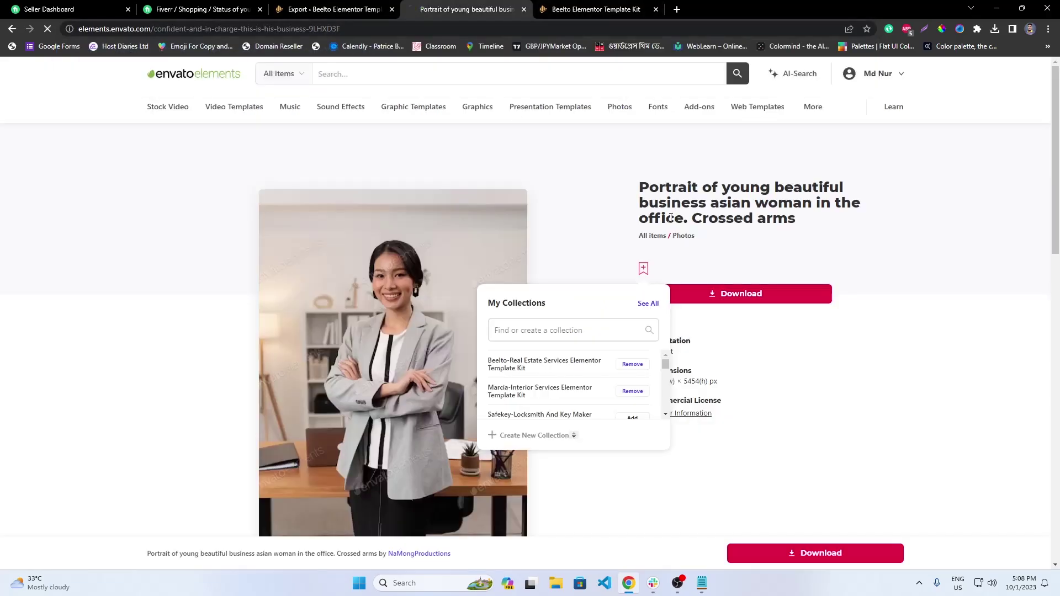
{"action": "left_click", "coordinate": [644, 269]}
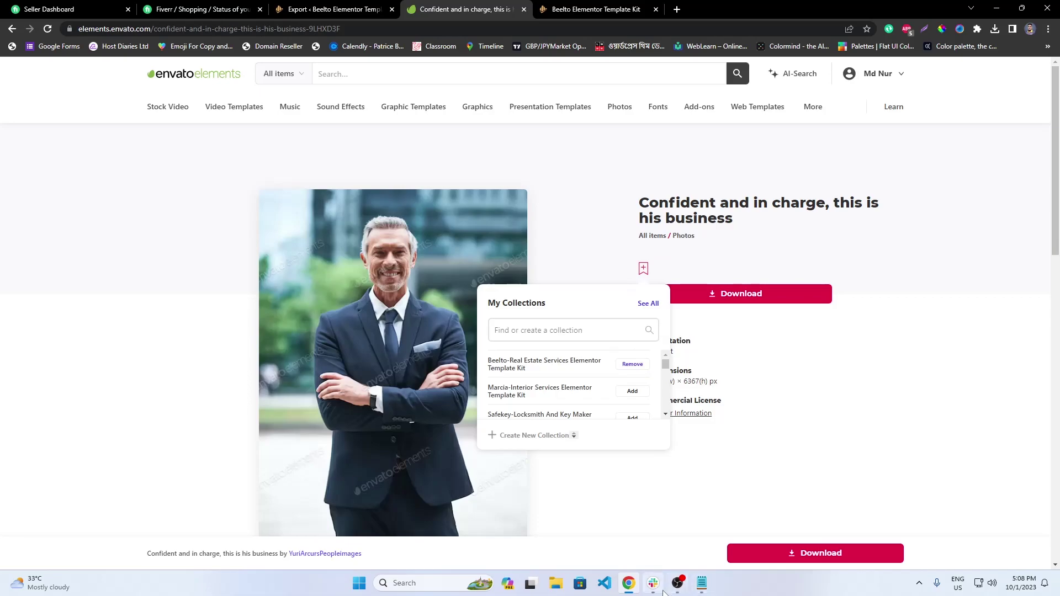
Fill in the confident-and-in-charge image's export metadata with its 9LHXD3F link, person or place Yes, and source Licensed From Envato Elements.
{"action": "left_click", "coordinate": [700, 585]}
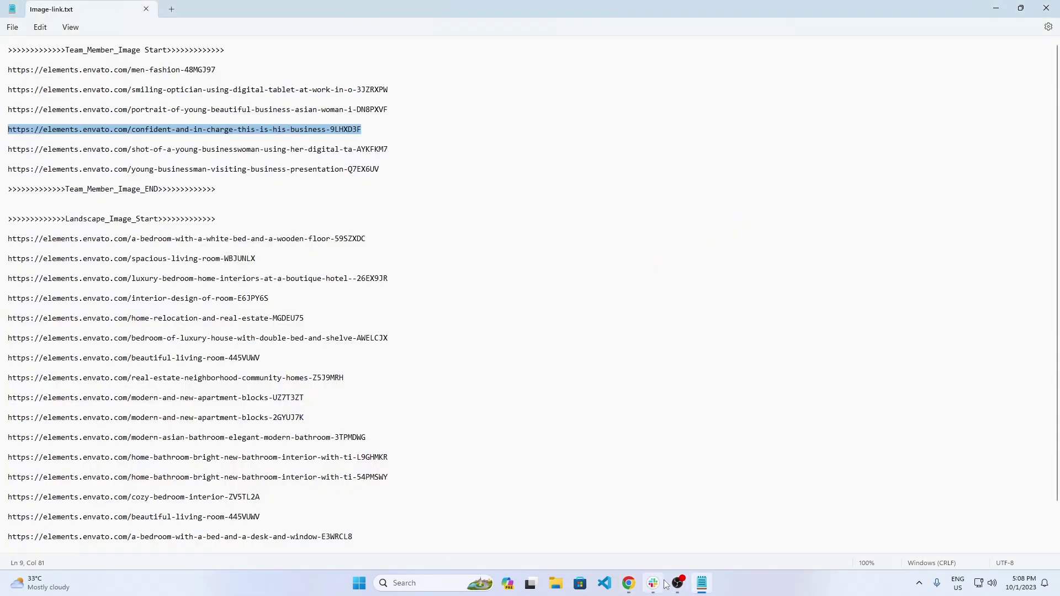
{"action": "left_click", "coordinate": [629, 584]}
{"action": "left_click", "coordinate": [309, 7]}
{"action": "left_click", "coordinate": [714, 229]}
{"action": "key", "text": "ctrl+v"}
{"action": "left_click", "coordinate": [727, 212]}
{"action": "left_click", "coordinate": [727, 235]}
{"action": "left_click", "coordinate": [731, 193]}
{"action": "left_click", "coordinate": [732, 217]}
Open the shot-of-a-young-businesswoman link from Image-link.txt and add the photo to the Beelto-Real Estate Services Elementor Template Kit collection.
{"action": "scroll", "coordinate": [946, 332], "scroll_direction": "up", "scroll_amount": 1}
{"action": "left_click", "coordinate": [702, 584]}
{"action": "left_click_drag", "start_coordinate": [403, 152], "coordinate": [1, 151]}
{"action": "key", "text": "ctrl+c"}
{"action": "left_click", "coordinate": [629, 584]}
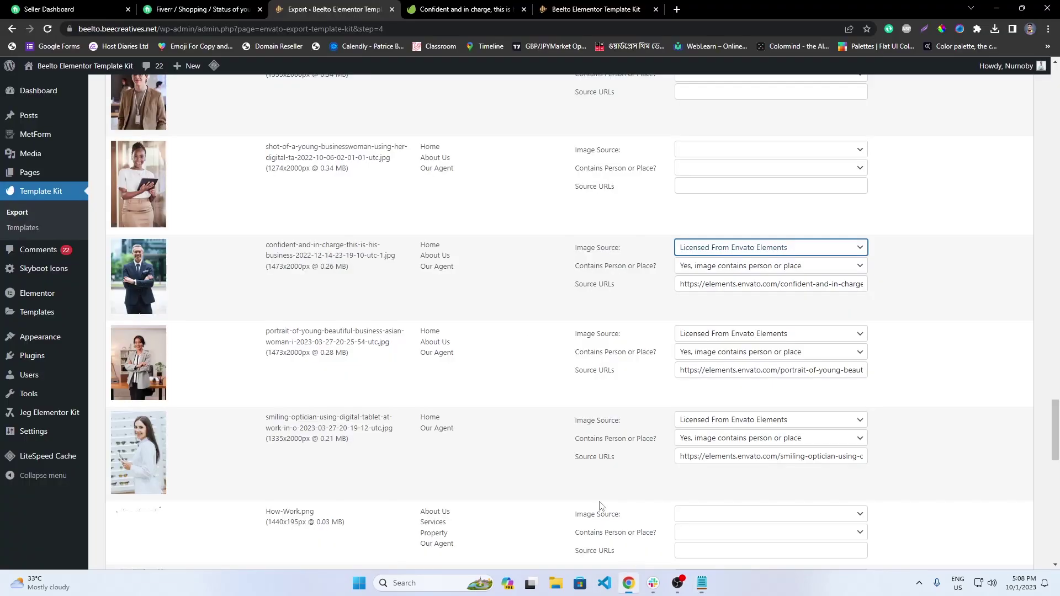
{"action": "left_click", "coordinate": [464, 9]}
{"action": "left_click", "coordinate": [483, 28]}
{"action": "key", "text": "ctrl+v"}
{"action": "key", "text": "Return"}
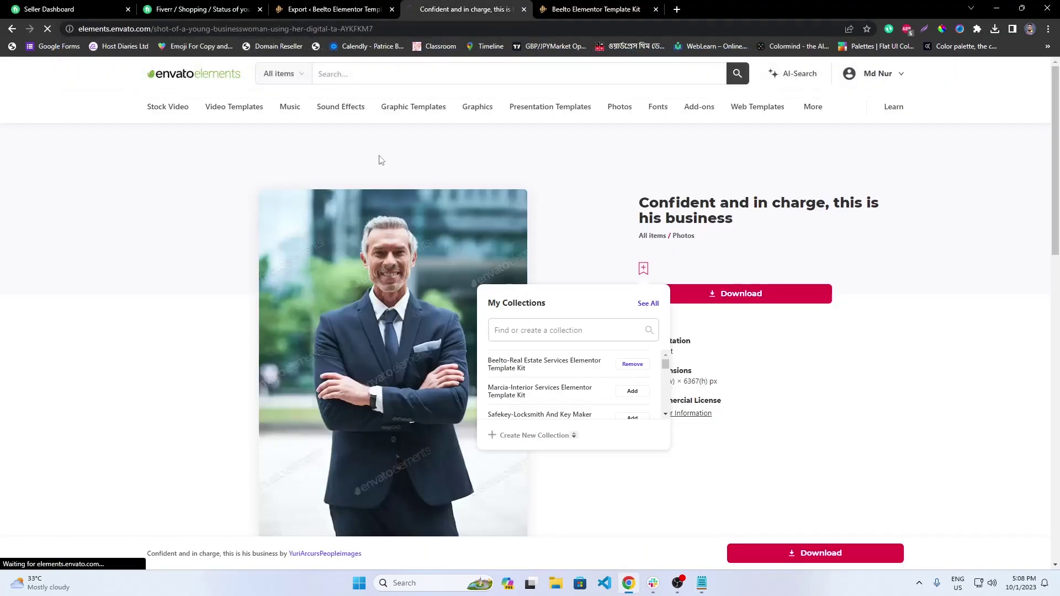
{"action": "left_click", "coordinate": [644, 269]}
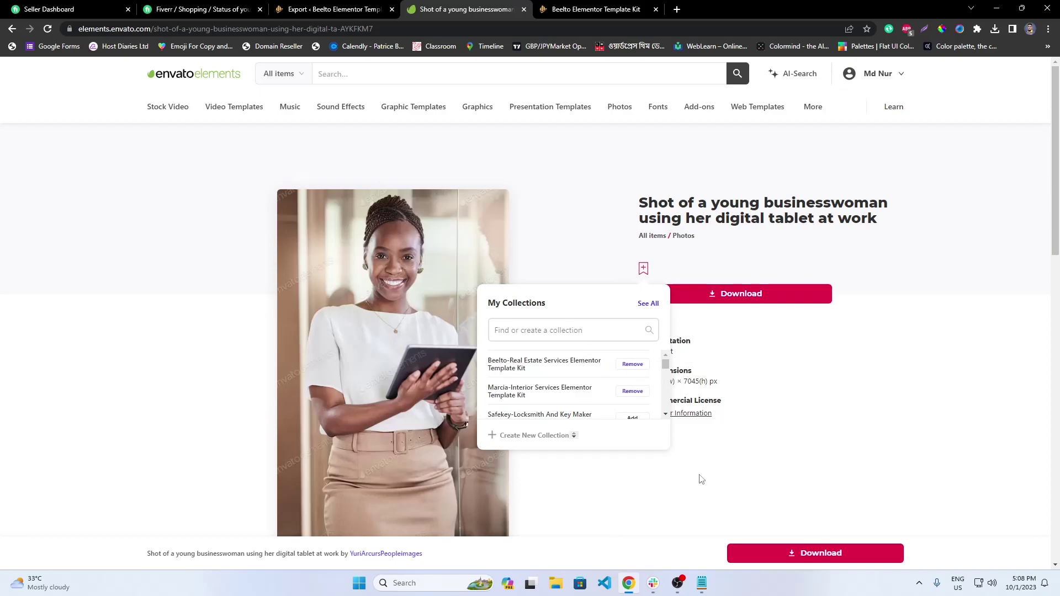
Fill in the shot-of-a-young-businesswoman image's export metadata with its AYKFKM7 link, person or place Yes, and source Licensed From Envato Elements.
{"action": "left_click", "coordinate": [703, 584]}
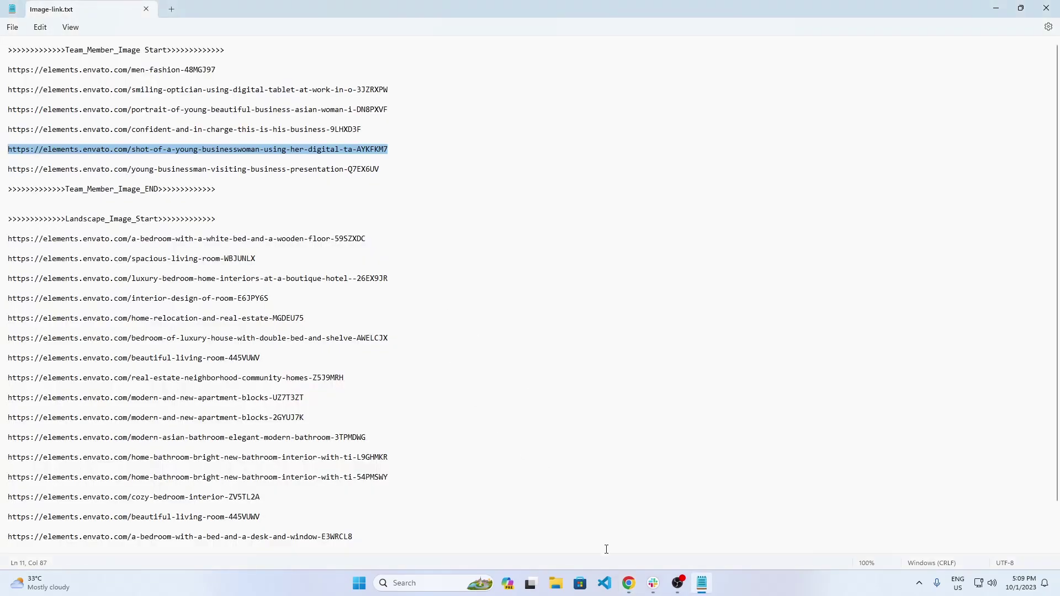
{"action": "left_click", "coordinate": [629, 584]}
{"action": "left_click", "coordinate": [334, 9]}
{"action": "left_click", "coordinate": [742, 188]}
{"action": "key", "text": "ctrl+v"}
{"action": "left_click", "coordinate": [745, 167]}
{"action": "left_click", "coordinate": [740, 187]}
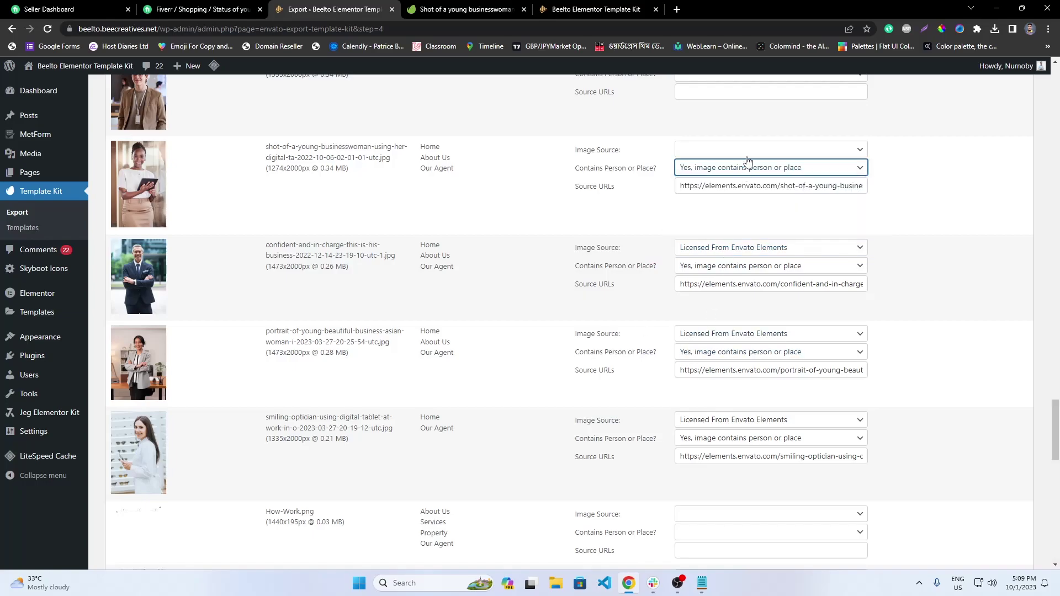
{"action": "left_click", "coordinate": [746, 150]}
{"action": "left_click", "coordinate": [735, 173]}
Open the young-businessman-visiting-business-presentation link from Image-link.txt and add the photo to the Beelto-Real Estate Services Elementor Template Kit collection.
{"action": "scroll", "coordinate": [745, 221], "scroll_direction": "up", "scroll_amount": 3}
{"action": "left_click", "coordinate": [702, 584]}
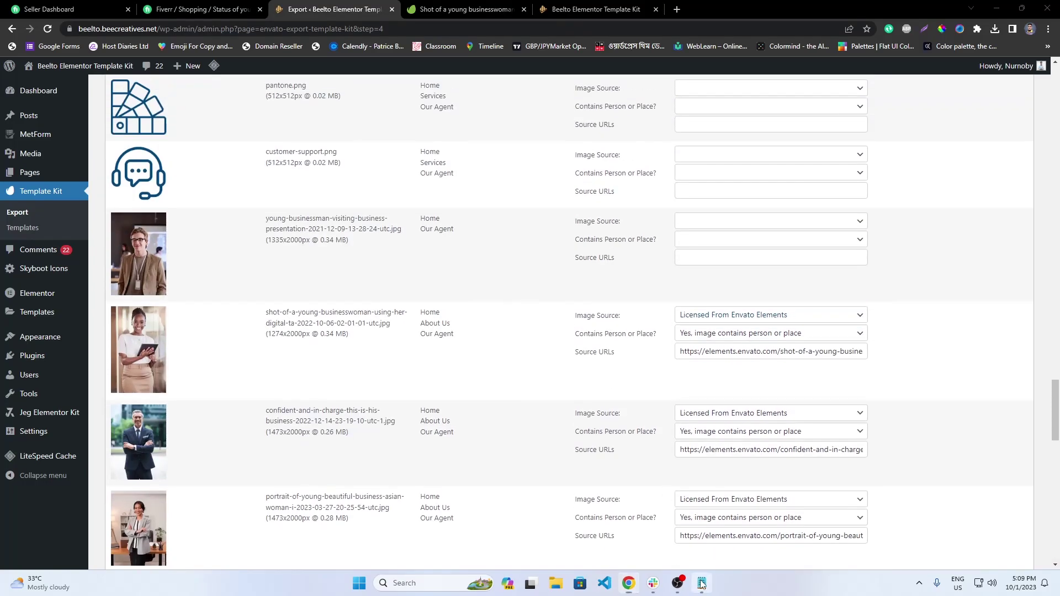
{"action": "left_click_drag", "start_coordinate": [384, 169], "coordinate": [1, 166]}
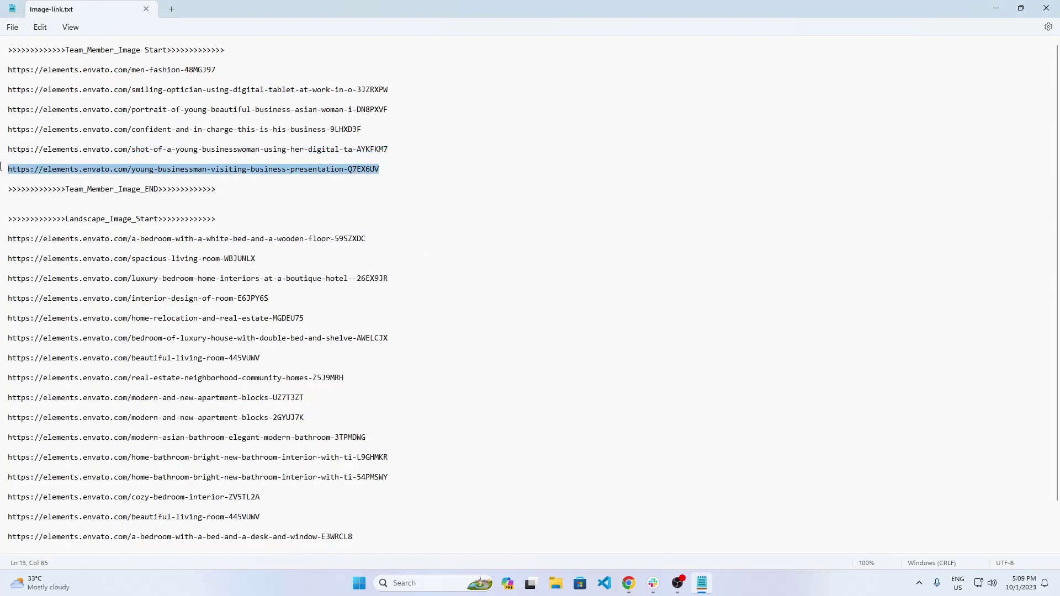
{"action": "left_click", "coordinate": [629, 584]}
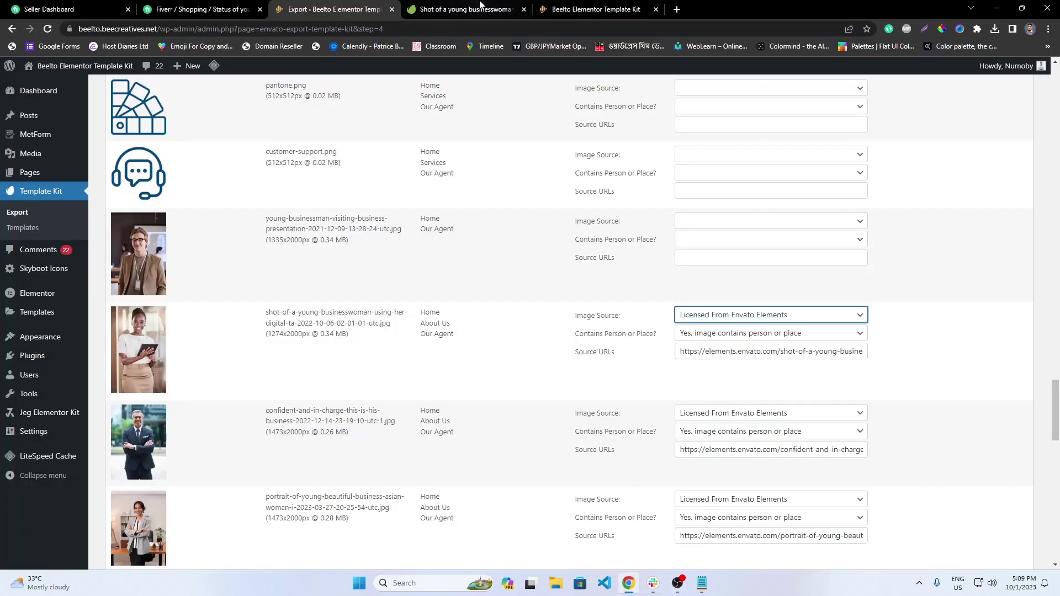
{"action": "left_click", "coordinate": [479, 9]}
{"action": "left_click", "coordinate": [482, 29]}
{"action": "key", "text": "ctrl+v"}
{"action": "key", "text": "Return"}
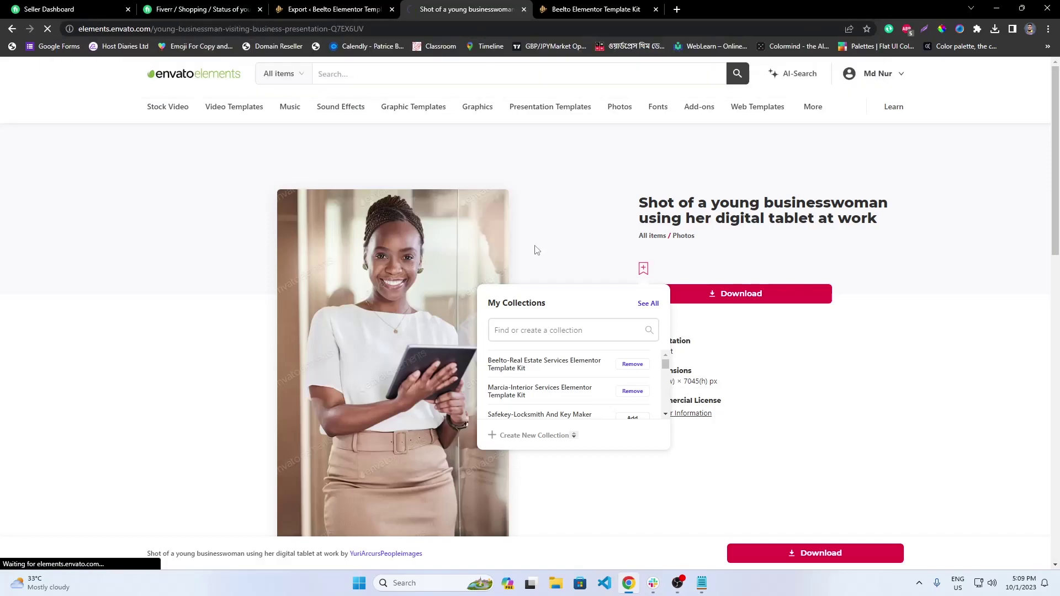
{"action": "left_click", "coordinate": [644, 270]}
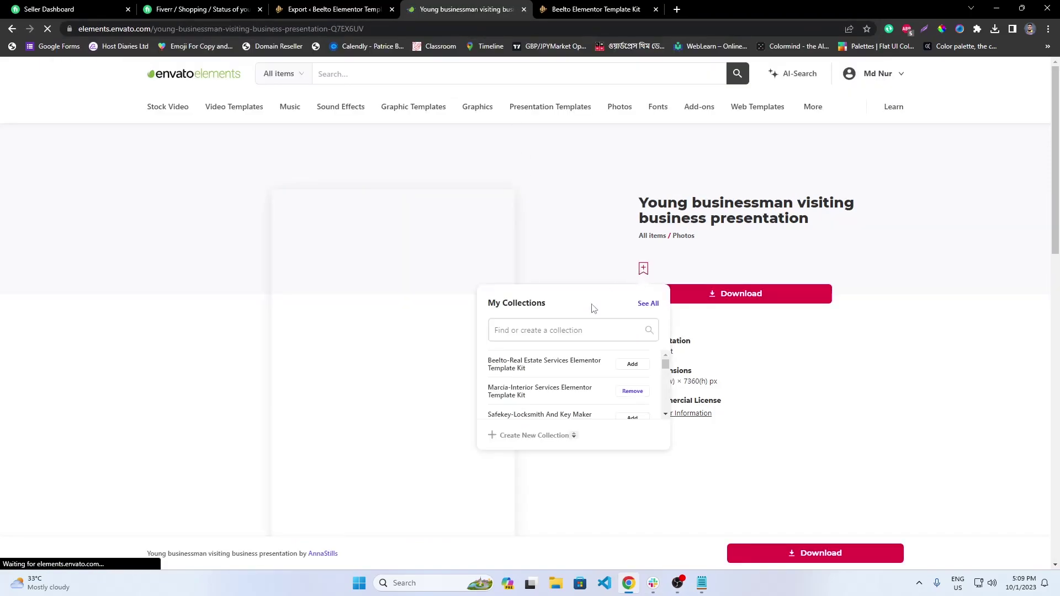
{"action": "left_click", "coordinate": [633, 366]}
Fill in the young-businessman image's export metadata with its Q7EX6UV link, person or place Yes, and source Licensed From Envato Elements.
{"action": "left_click", "coordinate": [701, 584]}
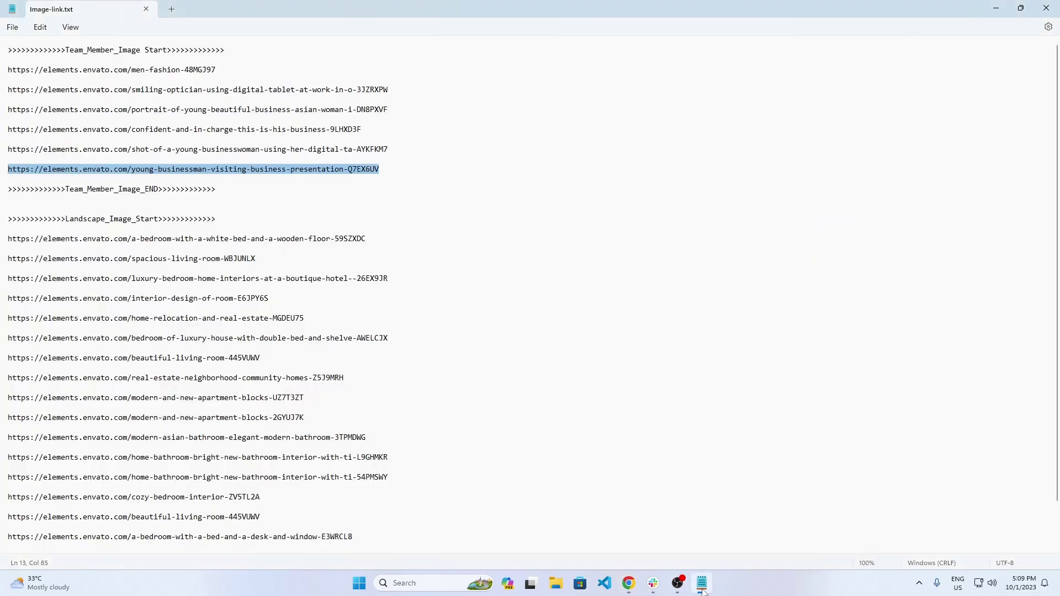
{"action": "left_click", "coordinate": [629, 583]}
{"action": "left_click", "coordinate": [356, 5]}
{"action": "left_click", "coordinate": [699, 256]}
{"action": "key", "text": "ctrl+v"}
{"action": "left_click", "coordinate": [721, 240]}
{"action": "left_click", "coordinate": [727, 264]}
{"action": "left_click", "coordinate": [727, 222]}
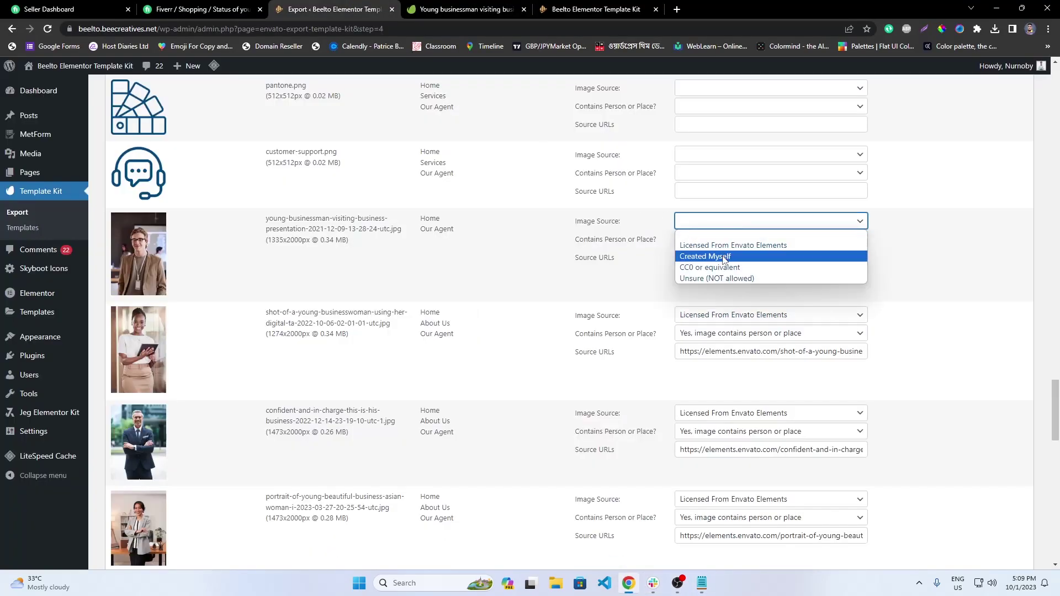
{"action": "left_click", "coordinate": [728, 245]}
Set customer-support.png to Created Myself with no person or place and enter # as its source URL.
{"action": "scroll", "coordinate": [426, 308], "scroll_direction": "up", "scroll_amount": 3}
{"action": "left_click", "coordinate": [753, 355]}
{"action": "left_click", "coordinate": [719, 320]}
{"action": "left_click", "coordinate": [726, 349]}
{"action": "left_click", "coordinate": [725, 341]}
{"action": "left_click", "coordinate": [724, 371]}
{"action": "left_click", "coordinate": [721, 360]}
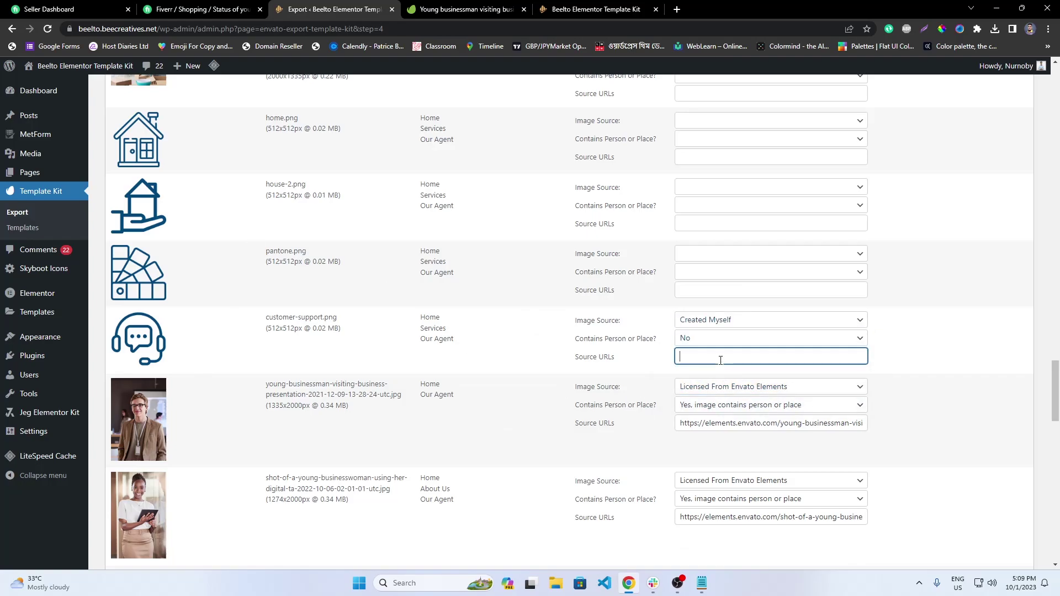
Set pantone.png to Created Myself with no person or place and enter # as its source URL.
{"action": "left_click", "coordinate": [713, 253]}
{"action": "left_click", "coordinate": [712, 286]}
{"action": "left_click", "coordinate": [712, 272]}
{"action": "left_click", "coordinate": [713, 303]}
{"action": "left_click", "coordinate": [712, 293]}
{"action": "type", "text": "#"}
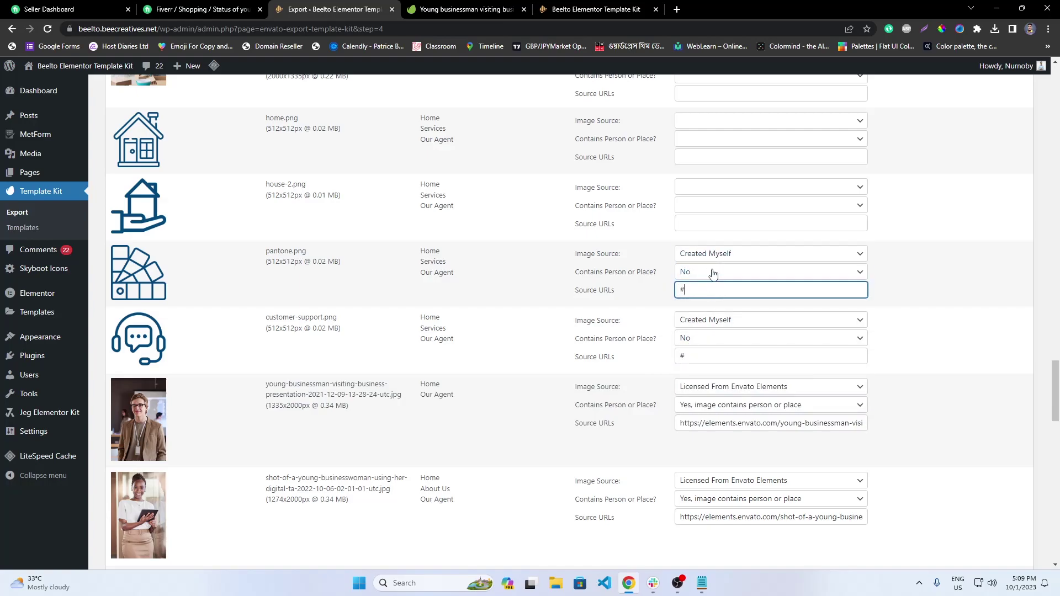
Set house-2.png to Created Myself with no person or place and enter # as its source URL.
{"action": "left_click", "coordinate": [726, 188]}
{"action": "left_click", "coordinate": [727, 208]}
{"action": "left_click", "coordinate": [727, 190]}
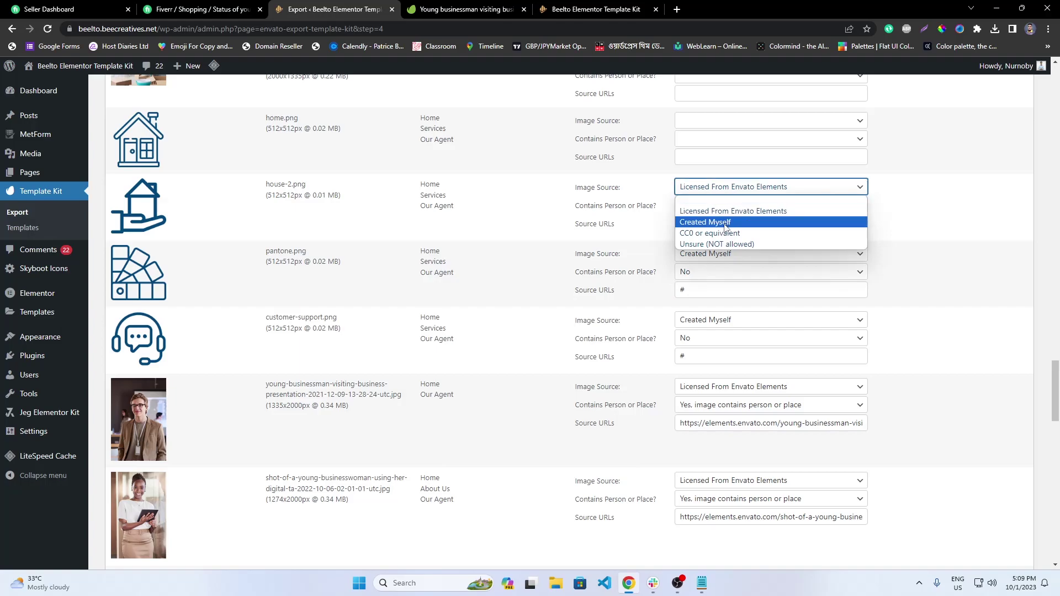
{"action": "left_click", "coordinate": [724, 220]}
{"action": "left_click", "coordinate": [724, 206]}
{"action": "left_click", "coordinate": [717, 240]}
{"action": "left_click", "coordinate": [717, 223]}
{"action": "type", "text": "#"}
Set home.png to Created Myself with no person or place and enter # as its source URL.
{"action": "scroll", "coordinate": [694, 327], "scroll_direction": "up", "scroll_amount": 4}
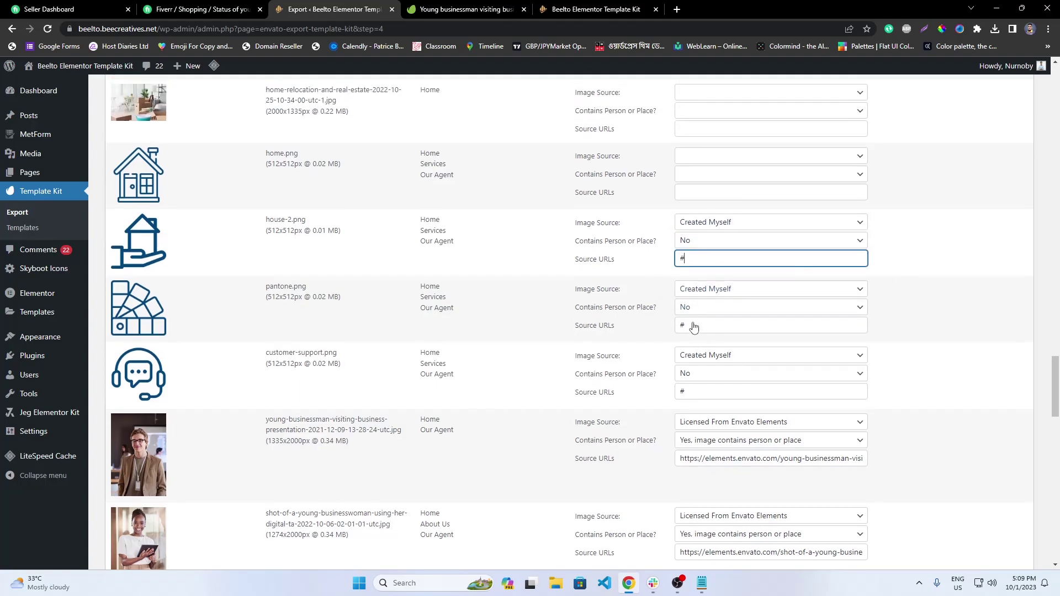
{"action": "left_click", "coordinate": [722, 342]}
{"action": "left_click", "coordinate": [712, 374]}
{"action": "left_click", "coordinate": [716, 360]}
{"action": "left_click", "coordinate": [709, 382]}
{"action": "left_click", "coordinate": [709, 381]}
{"action": "type", "text": "#"}
Set apartment.png to Created Myself with no person or place and enter # as its source URL.
{"action": "scroll", "coordinate": [456, 353], "scroll_direction": "up", "scroll_amount": 2}
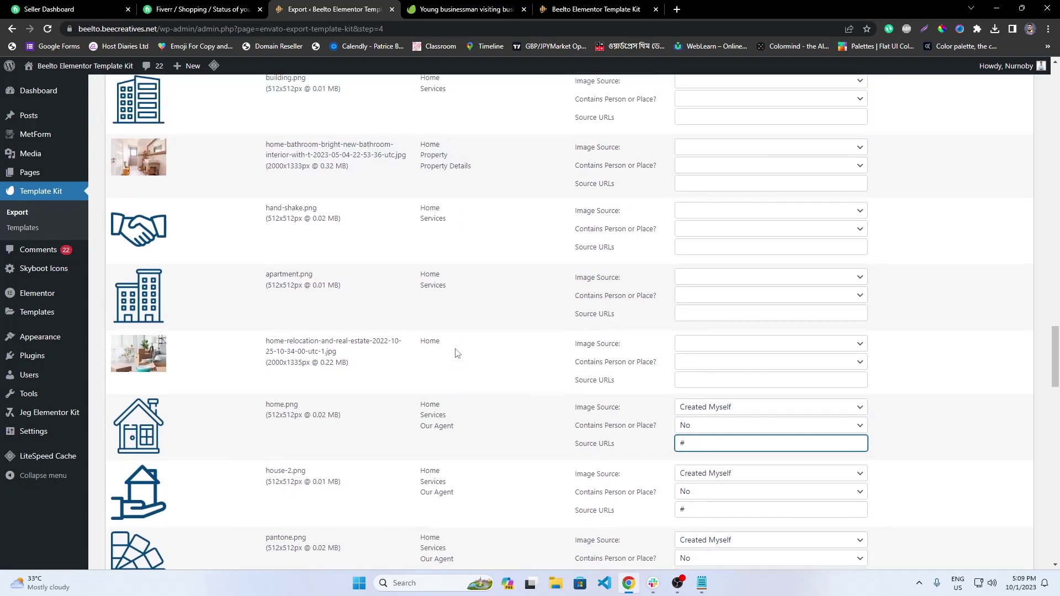
{"action": "left_click", "coordinate": [742, 322]}
{"action": "left_click", "coordinate": [722, 357]}
{"action": "left_click", "coordinate": [718, 358]}
{"action": "type", "text": "#"}
{"action": "left_click", "coordinate": [715, 341]}
{"action": "left_click", "coordinate": [713, 356]}
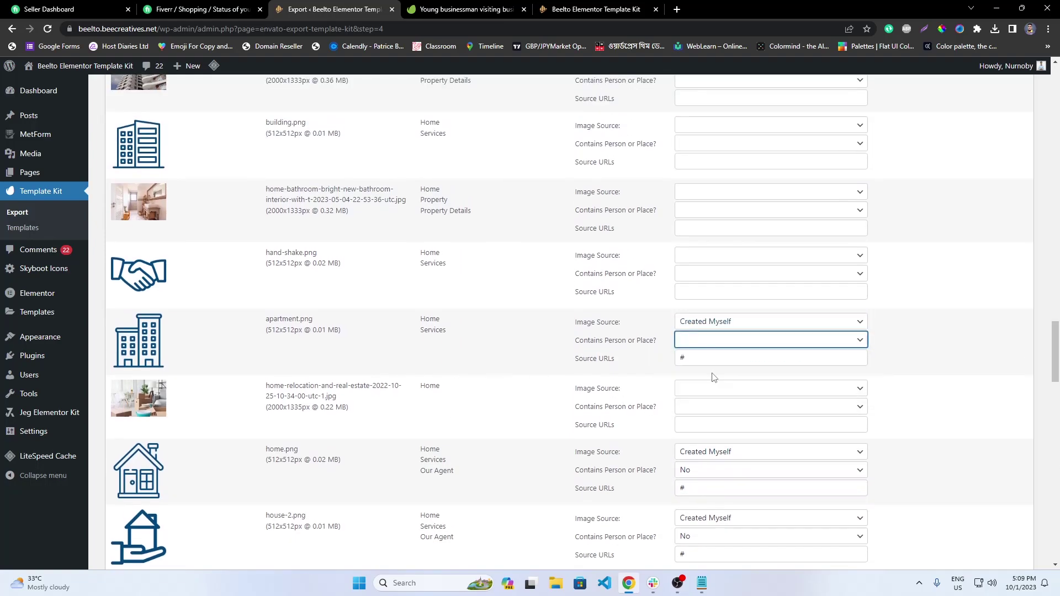
Set hand-shake.png to Created Myself with no person or place and enter # as its source URL.
{"action": "left_click", "coordinate": [713, 255]}
{"action": "left_click", "coordinate": [711, 288]}
{"action": "left_click", "coordinate": [713, 273]}
{"action": "left_click", "coordinate": [708, 309]}
{"action": "left_click", "coordinate": [708, 295]}
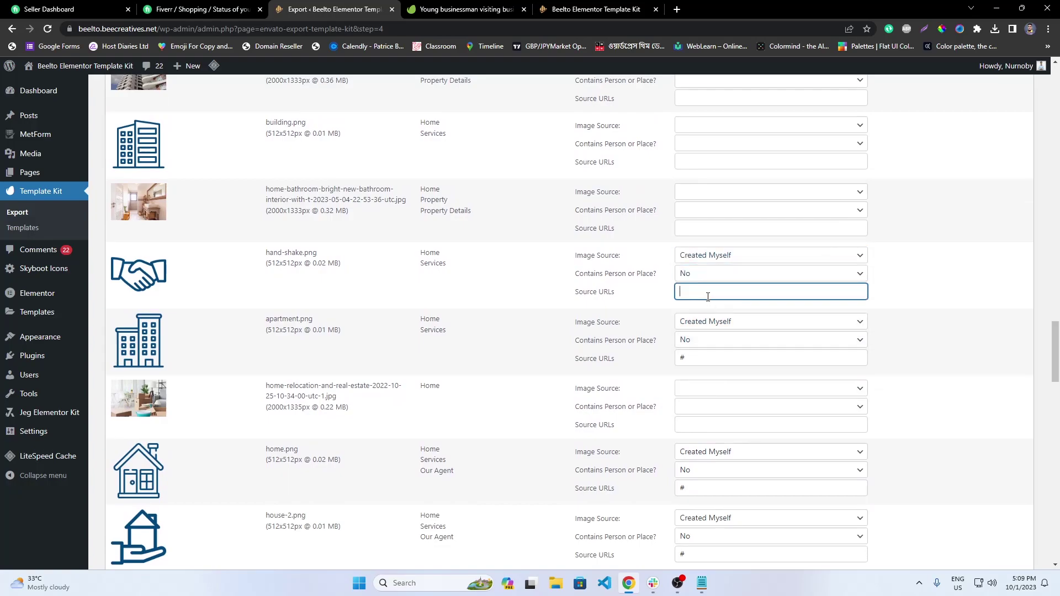
Set building.png to Created Myself with no person or place and enter # as its source URL.
{"action": "scroll", "coordinate": [642, 299], "scroll_direction": "up", "scroll_amount": 2}
{"action": "left_click", "coordinate": [703, 271]}
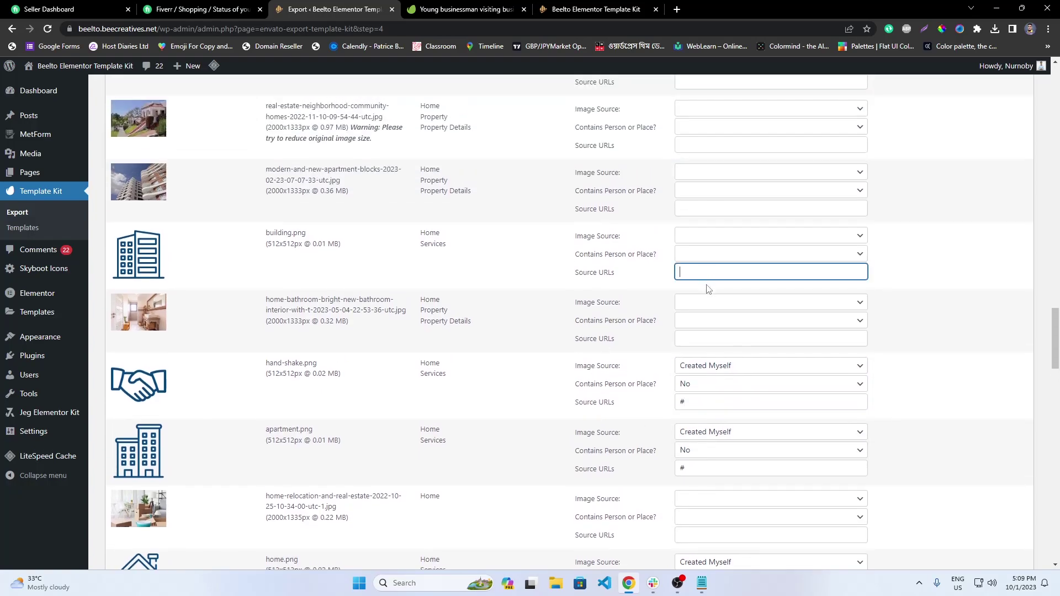
{"action": "left_click", "coordinate": [706, 238]}
{"action": "left_click", "coordinate": [640, 251]}
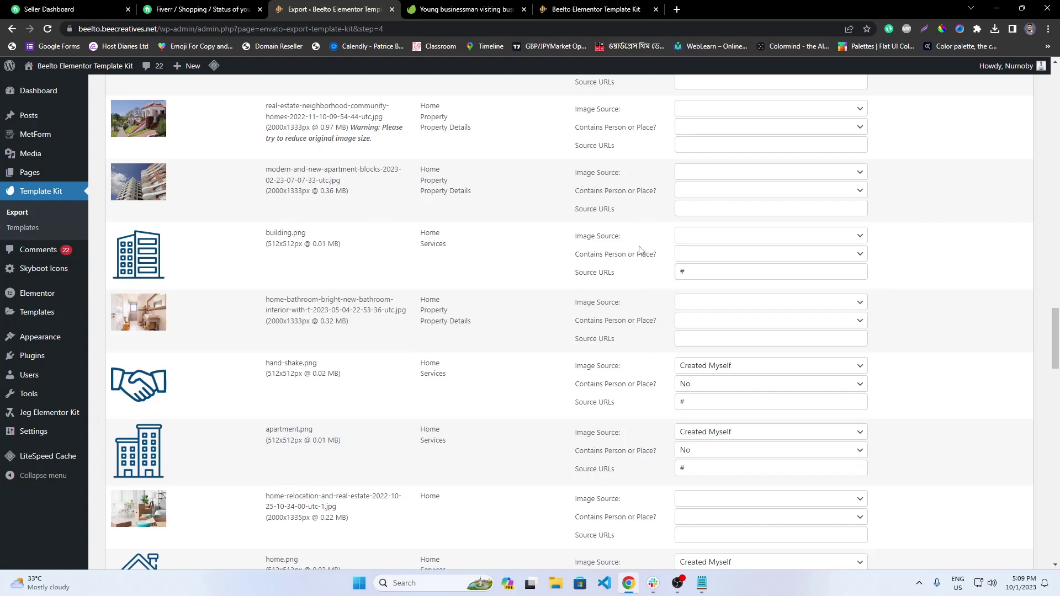
{"action": "left_click", "coordinate": [697, 237]}
{"action": "left_click", "coordinate": [705, 271]}
{"action": "left_click", "coordinate": [712, 254]}
{"action": "left_click", "coordinate": [710, 287]}
Set white-plaster-texture.jpg to Created Myself with no person or place and enter # as its source URL.
{"action": "scroll", "coordinate": [224, 302], "scroll_direction": "up", "scroll_amount": 4}
{"action": "scroll", "coordinate": [223, 302], "scroll_direction": "up", "scroll_amount": 1}
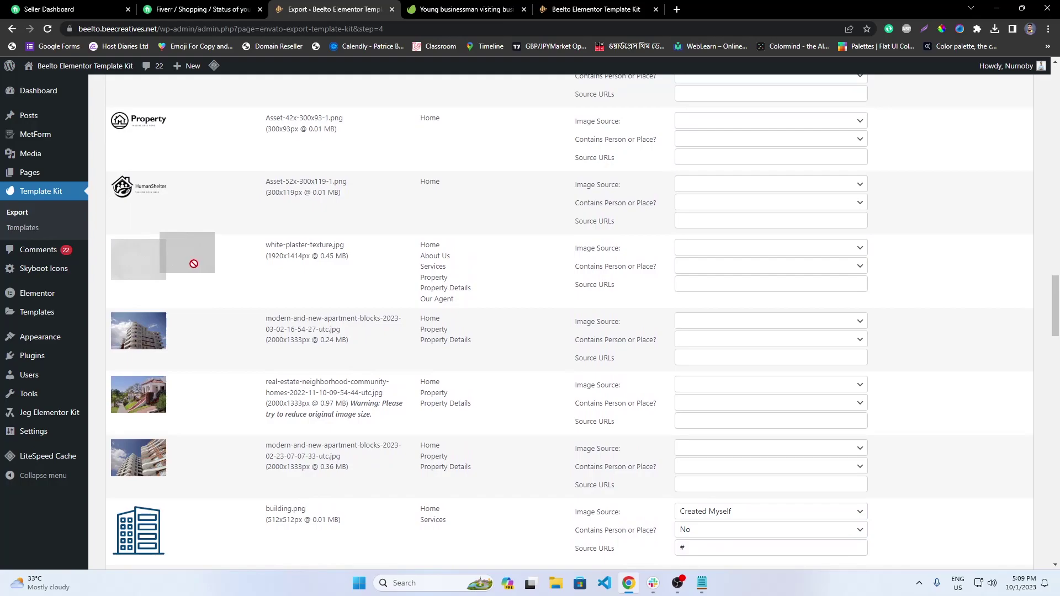
{"action": "left_click", "coordinate": [722, 288]}
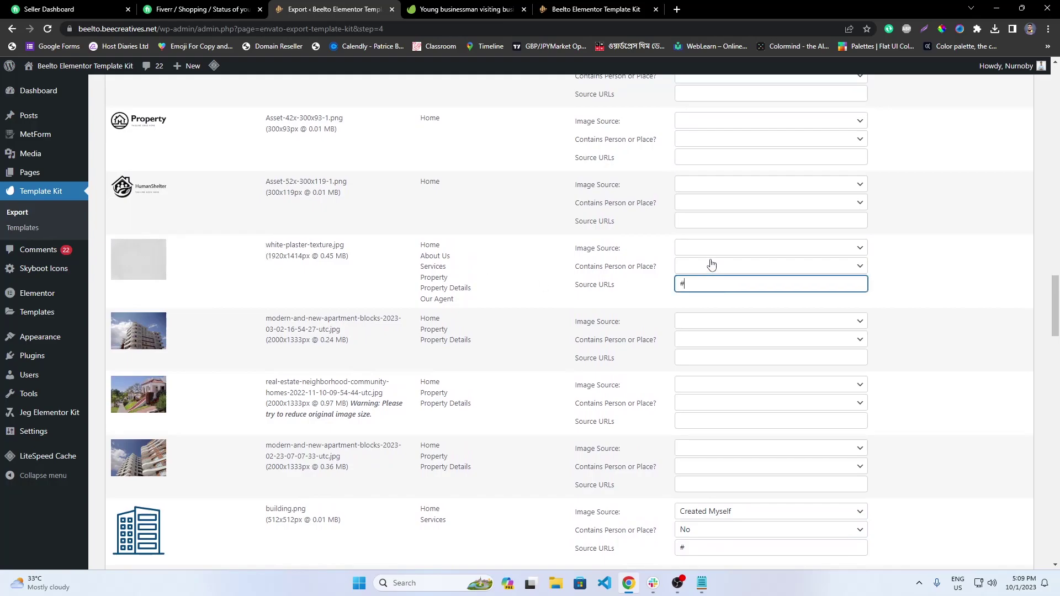
{"action": "left_click", "coordinate": [713, 248]}
{"action": "left_click", "coordinate": [710, 283]}
{"action": "left_click", "coordinate": [720, 248]}
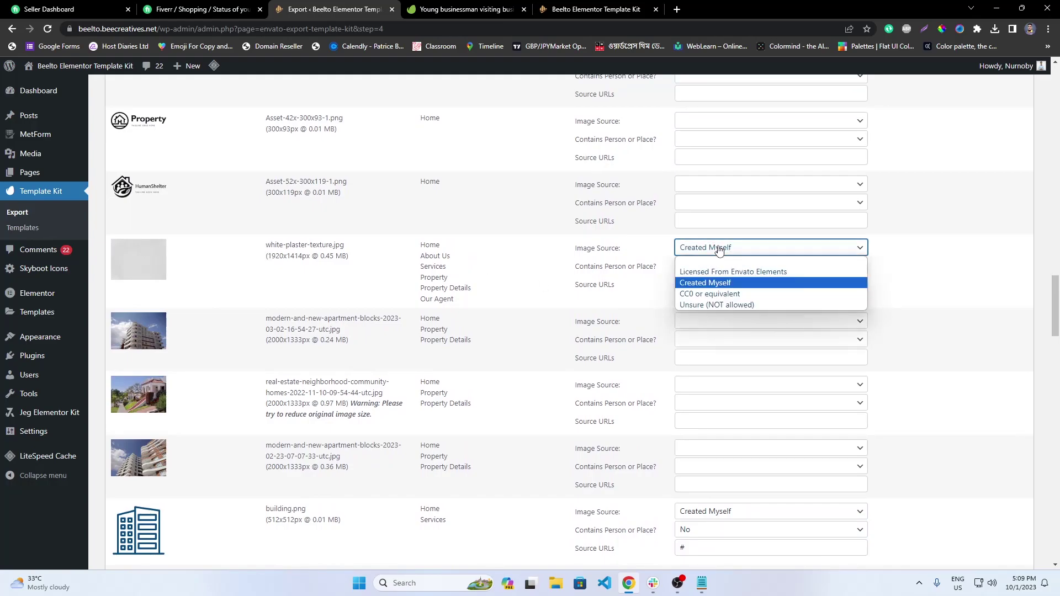
{"action": "left_click", "coordinate": [706, 283]}
{"action": "left_click", "coordinate": [713, 267]}
{"action": "left_click", "coordinate": [709, 298]}
Set Asset-12x-1-300x125-1.png to Created Myself with no person or place and enter # as its source URL.
{"action": "scroll", "coordinate": [472, 303], "scroll_direction": "up", "scroll_amount": 5}
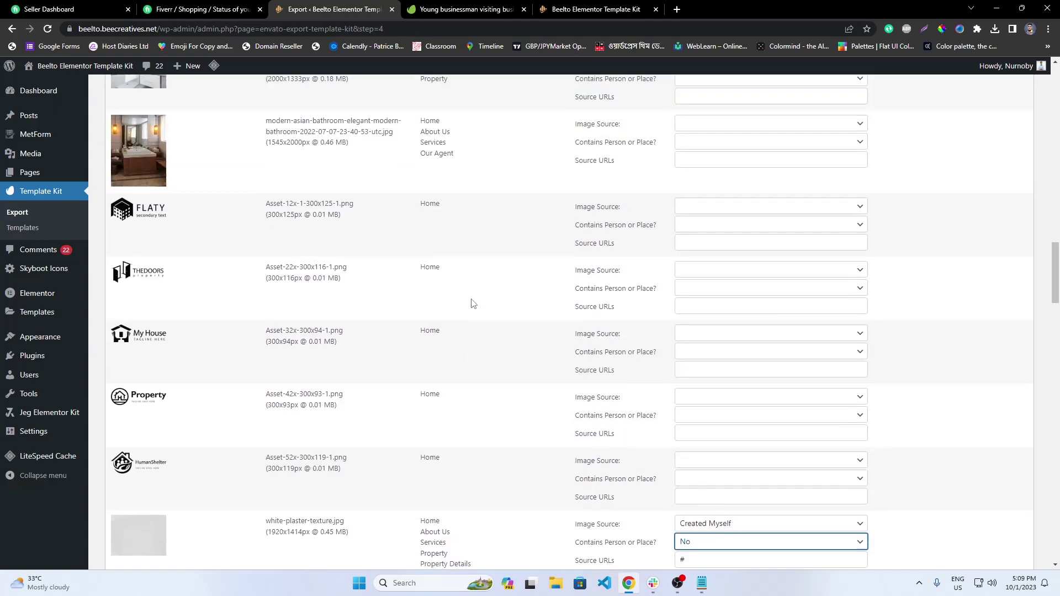
{"action": "left_click", "coordinate": [709, 206]}
{"action": "left_click", "coordinate": [712, 239]}
{"action": "left_click", "coordinate": [721, 226]}
{"action": "left_click", "coordinate": [714, 260]}
{"action": "left_click", "coordinate": [717, 243]}
{"action": "type", "text": "#"}
Set Asset-22x-300x116-1.png to Created Myself with no person or place and enter # as its source URL.
{"action": "left_click", "coordinate": [714, 271]}
{"action": "left_click", "coordinate": [710, 303]}
{"action": "left_click", "coordinate": [714, 288]}
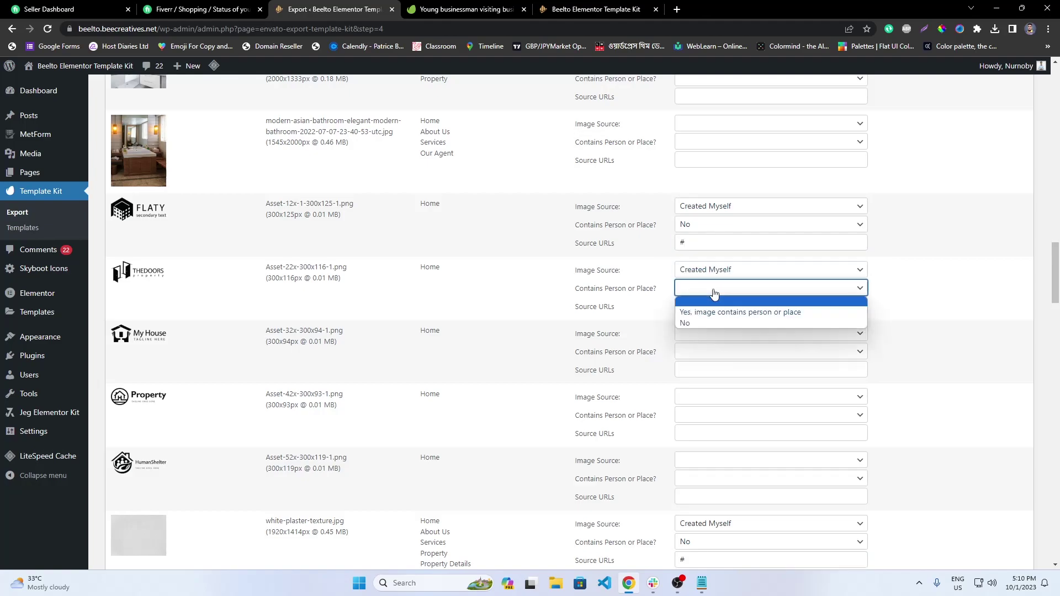
{"action": "left_click", "coordinate": [713, 320]}
{"action": "left_click", "coordinate": [712, 310]}
{"action": "type", "text": "#"}
Set Asset-32x-300x94-1.png to Created Myself with no person or place and enter # as its source URL.
{"action": "left_click", "coordinate": [708, 333]}
{"action": "left_click", "coordinate": [705, 367]}
{"action": "left_click", "coordinate": [709, 351]}
{"action": "left_click", "coordinate": [708, 386]}
{"action": "left_click", "coordinate": [700, 368]}
{"action": "type", "text": "#"}
Set Asset-42x-300x93-1.png to Created Myself with no person or place and enter # as its source URL.
{"action": "scroll", "coordinate": [684, 370], "scroll_direction": "down", "scroll_amount": 3}
{"action": "left_click", "coordinate": [720, 231]}
{"action": "left_click", "coordinate": [708, 263]}
{"action": "left_click", "coordinate": [708, 267]}
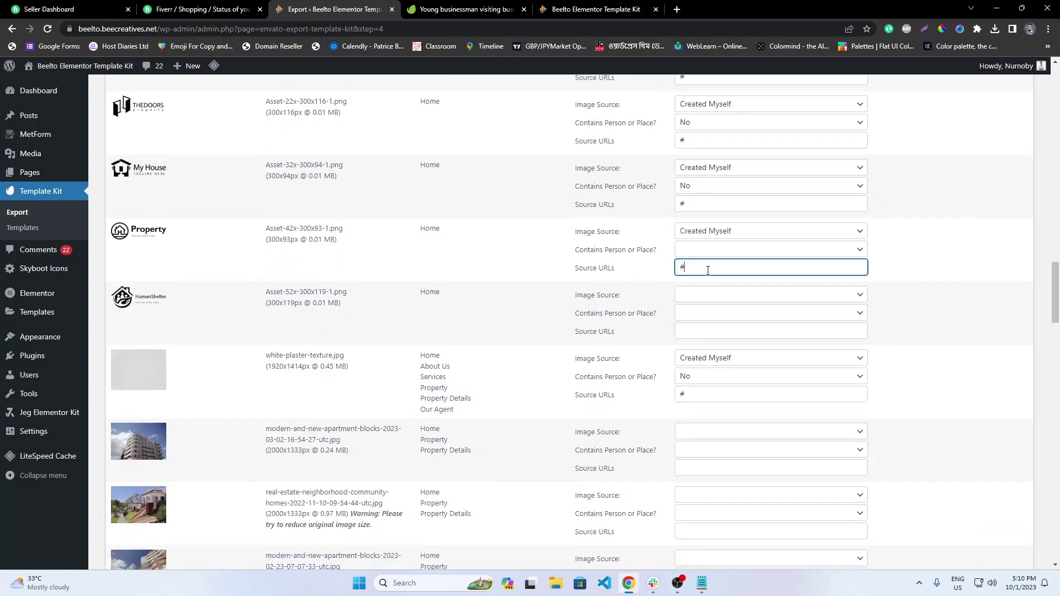
{"action": "left_click", "coordinate": [708, 250]}
{"action": "left_click", "coordinate": [708, 280]}
Set Asset-52x-300x119-1.png to Created Myself with no person or place and enter # as its source URL.
{"action": "scroll", "coordinate": [701, 280], "scroll_direction": "down", "scroll_amount": 2}
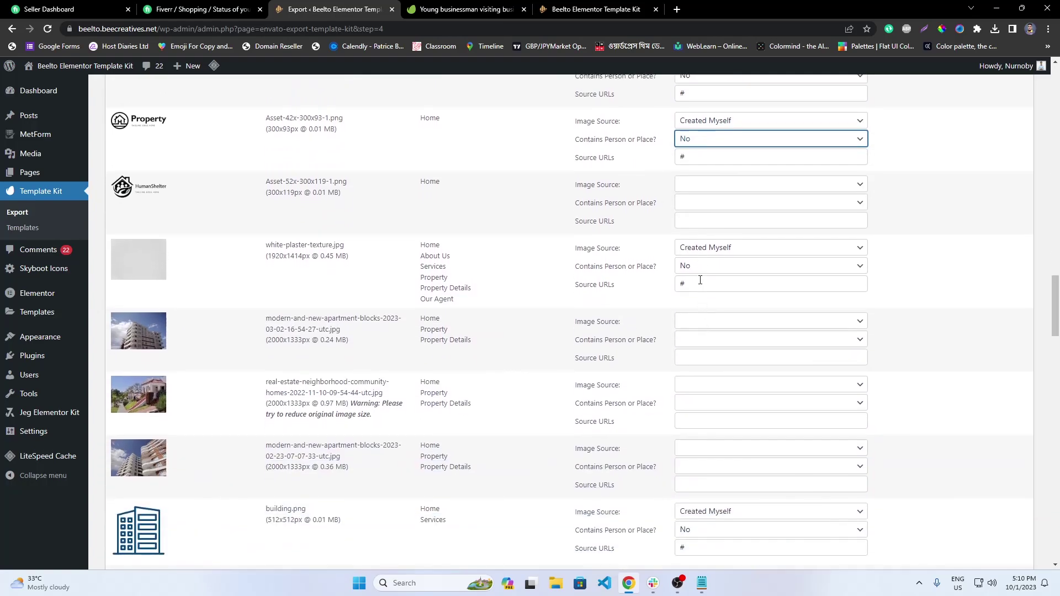
{"action": "left_click", "coordinate": [702, 220]}
{"action": "left_click", "coordinate": [704, 203]}
{"action": "left_click", "coordinate": [713, 236]}
{"action": "left_click", "coordinate": [713, 184]}
{"action": "left_click", "coordinate": [712, 217]}
Set building-1.png to Created Myself with no person or place and enter # as its source URL.
{"action": "scroll", "coordinate": [650, 265], "scroll_direction": "up", "scroll_amount": 10}
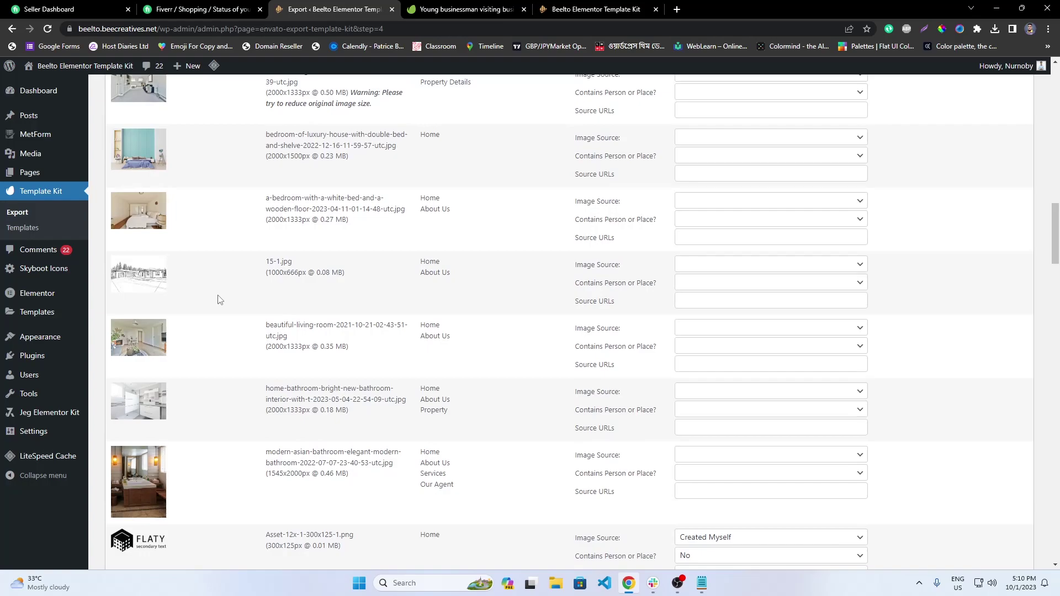
{"action": "scroll", "coordinate": [218, 300], "scroll_direction": "up", "scroll_amount": 1}
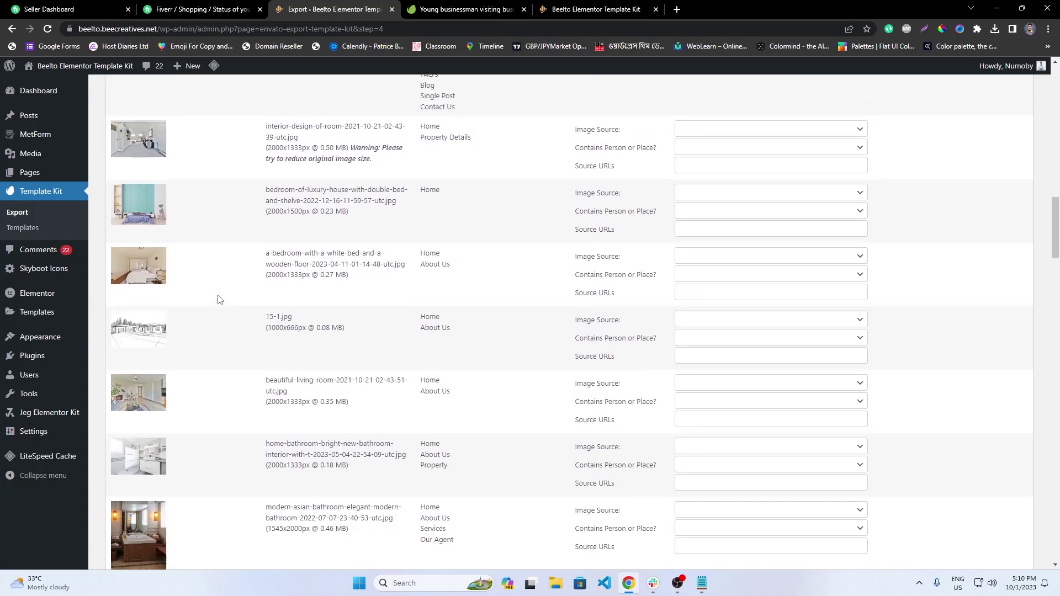
{"action": "scroll", "coordinate": [218, 299], "scroll_direction": "up", "scroll_amount": 5}
{"action": "scroll", "coordinate": [218, 300], "scroll_direction": "down", "scroll_amount": 6}
{"action": "scroll", "coordinate": [218, 299], "scroll_direction": "down", "scroll_amount": 20}
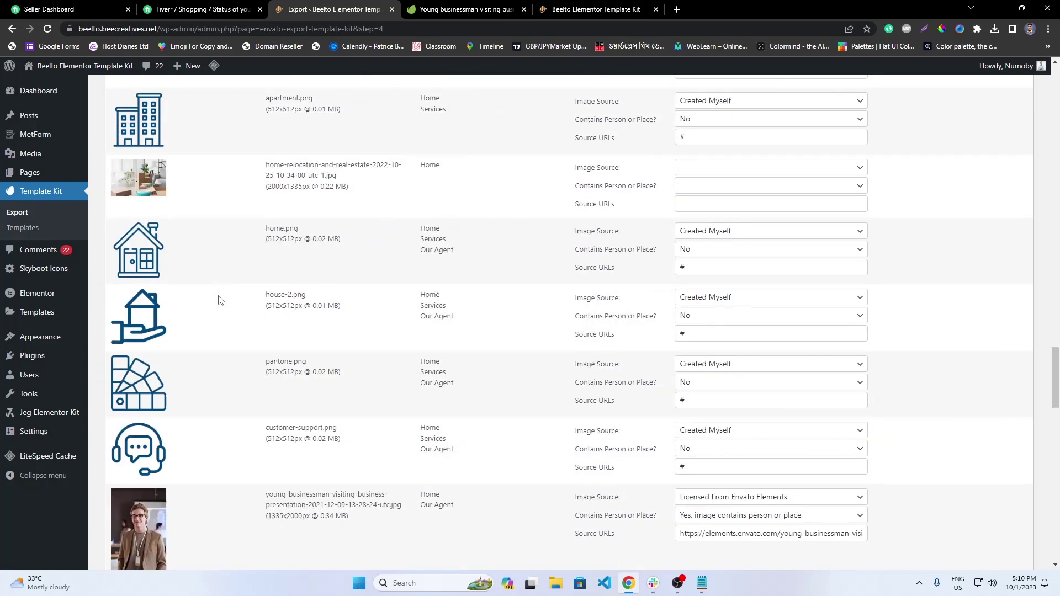
{"action": "scroll", "coordinate": [218, 299], "scroll_direction": "down", "scroll_amount": 9}
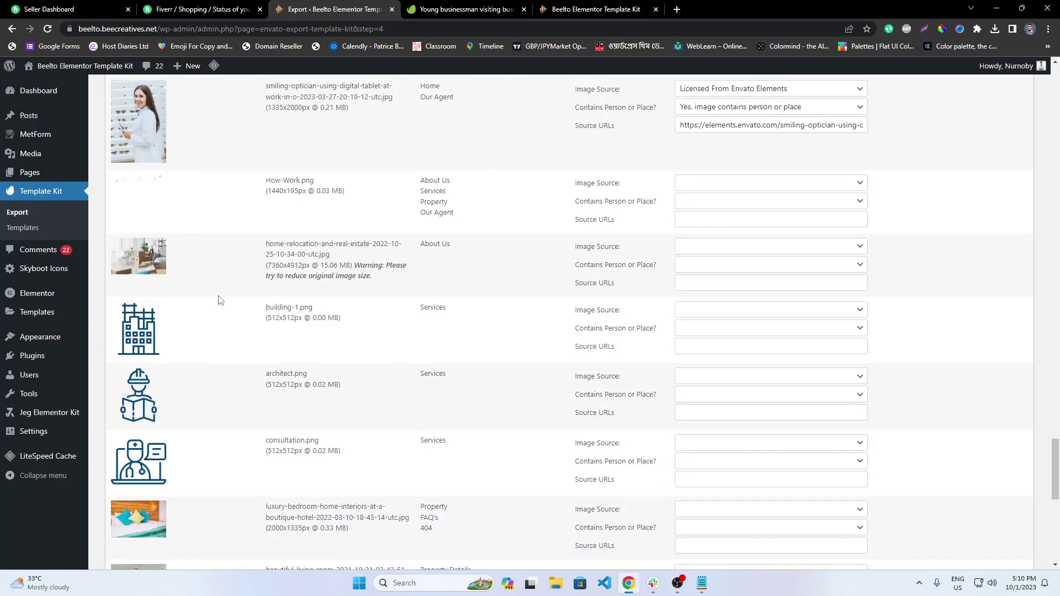
{"action": "left_click", "coordinate": [773, 310]}
{"action": "left_click", "coordinate": [717, 341]}
{"action": "left_click", "coordinate": [717, 331]}
{"action": "left_click", "coordinate": [713, 363]}
{"action": "left_click", "coordinate": [692, 215]}
Set architect.png to Created Myself with no person or place and enter # as its source URL.
{"action": "left_click", "coordinate": [706, 250]}
{"action": "left_click", "coordinate": [706, 211]}
{"action": "left_click", "coordinate": [708, 240]}
{"action": "left_click", "coordinate": [707, 230]}
{"action": "left_click", "coordinate": [708, 261]}
{"action": "key", "text": "Tab"}
{"action": "type", "text": "#"}
Set consultation.png to Created Myself with no person or place and enter # as its source URL.
{"action": "left_click", "coordinate": [697, 278]}
{"action": "left_click", "coordinate": [700, 313]}
{"action": "left_click", "coordinate": [701, 295]}
{"action": "left_click", "coordinate": [700, 329]}
{"action": "left_click", "coordinate": [703, 314]}
Set dddfgf.png to Created Myself with no person or place and enter # as its source URL.
{"action": "scroll", "coordinate": [412, 399], "scroll_direction": "down", "scroll_amount": 6}
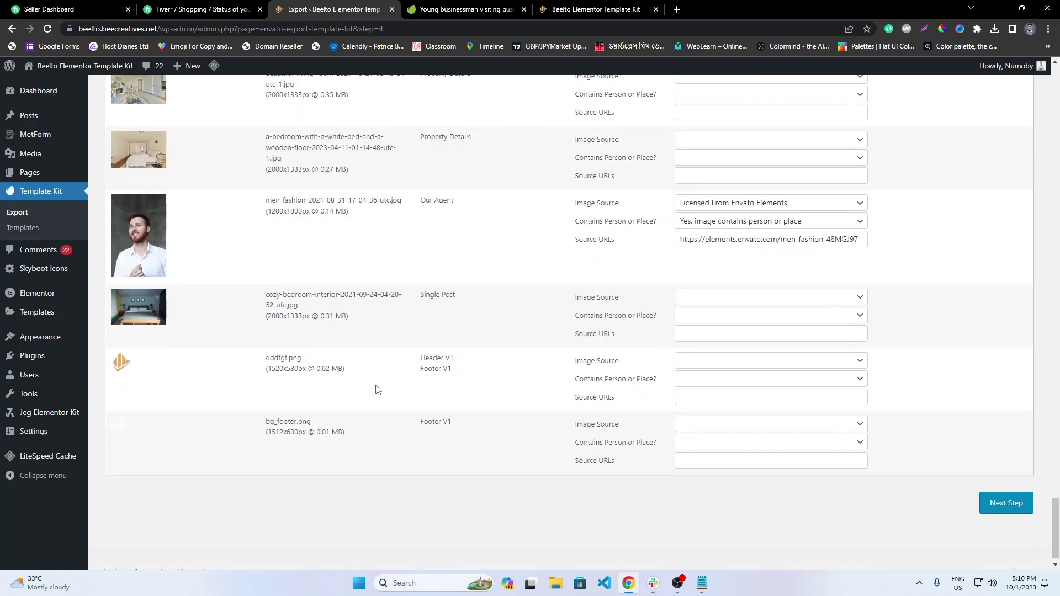
{"action": "left_click", "coordinate": [727, 362]}
{"action": "left_click", "coordinate": [725, 396]}
{"action": "left_click", "coordinate": [718, 382]}
{"action": "left_click", "coordinate": [709, 414]}
{"action": "left_click", "coordinate": [708, 396]}
{"action": "type", "text": "#"}
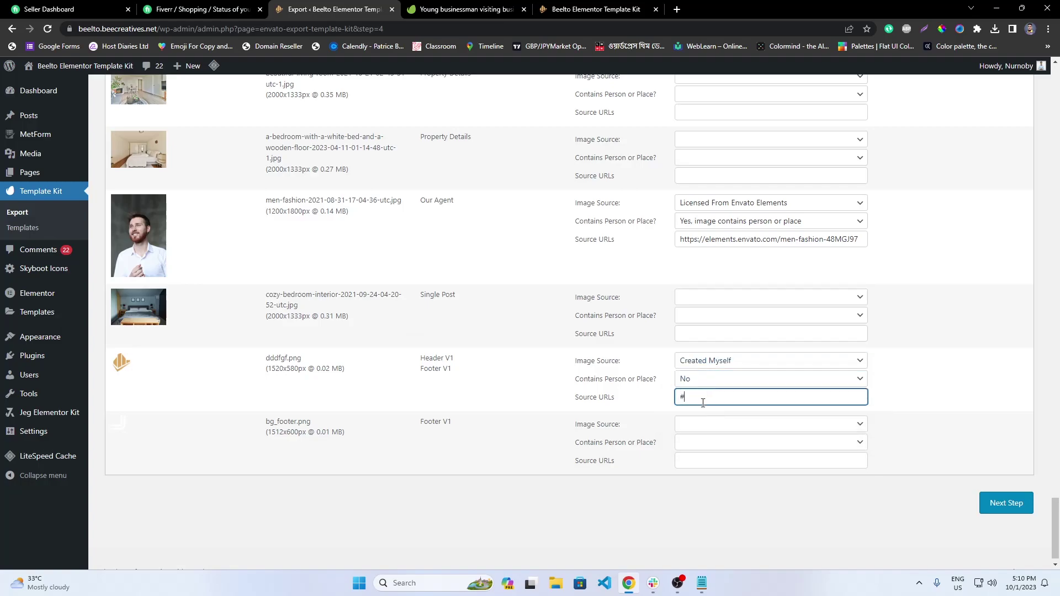
Set bg_footer.png to Created Myself with no person or place and enter # as its source URL.
{"action": "left_click", "coordinate": [705, 431]}
{"action": "left_click", "coordinate": [705, 459]}
{"action": "left_click", "coordinate": [706, 444]}
{"action": "left_click", "coordinate": [703, 476]}
{"action": "left_click", "coordinate": [701, 463]}
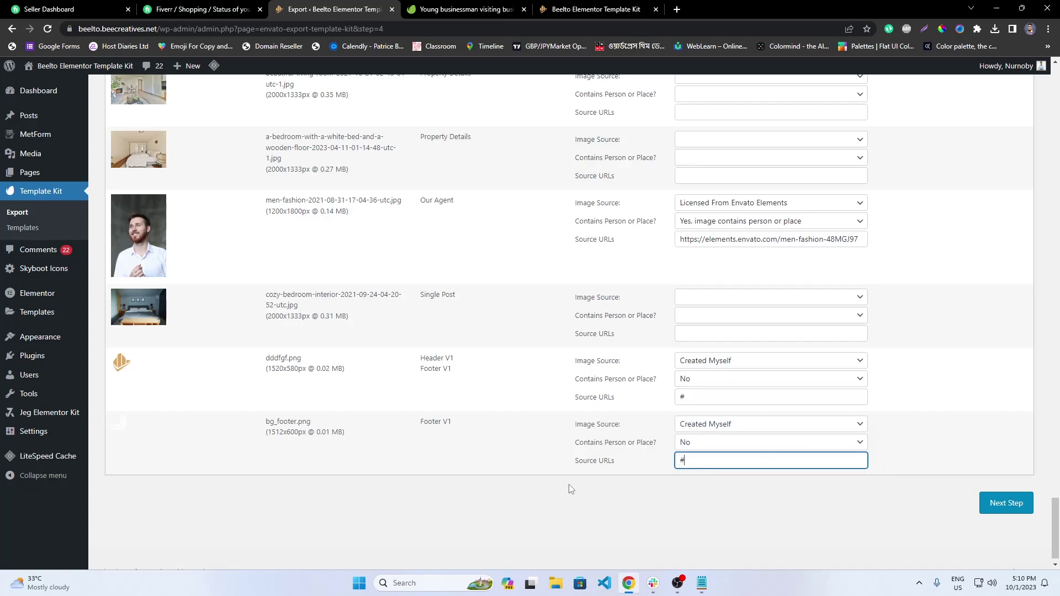
Switch to Image-link.txt in Notepad and copy the first landscape link, a-bedroom-with-a-white-bed-and-a-wooden-floor-59SZXDC.
{"action": "scroll", "coordinate": [572, 488], "scroll_direction": "up", "scroll_amount": 4}
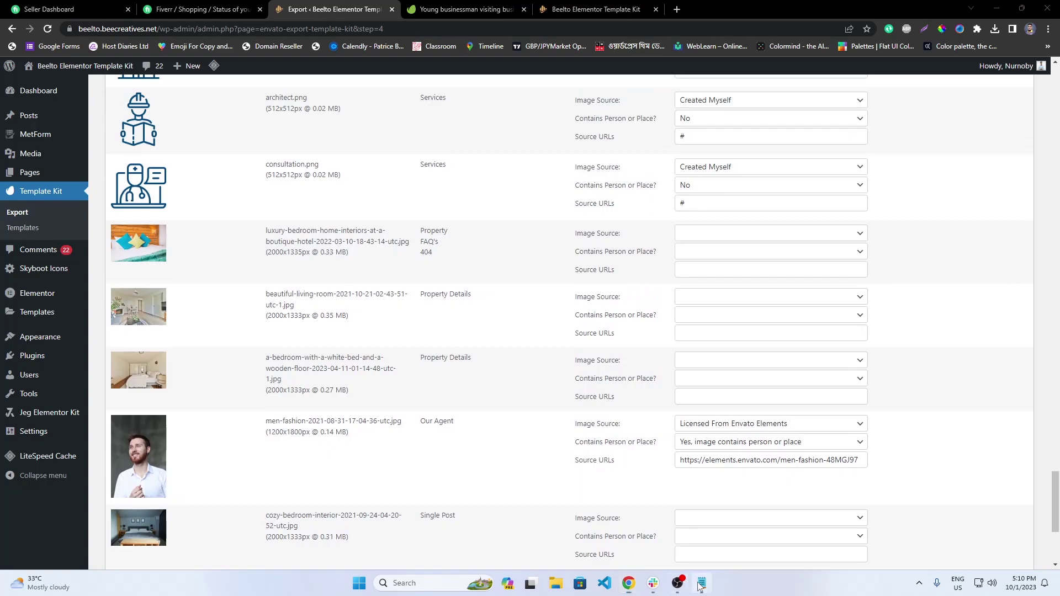
{"action": "left_click", "coordinate": [702, 583]}
{"action": "scroll", "coordinate": [251, 223], "scroll_direction": "down", "scroll_amount": 1}
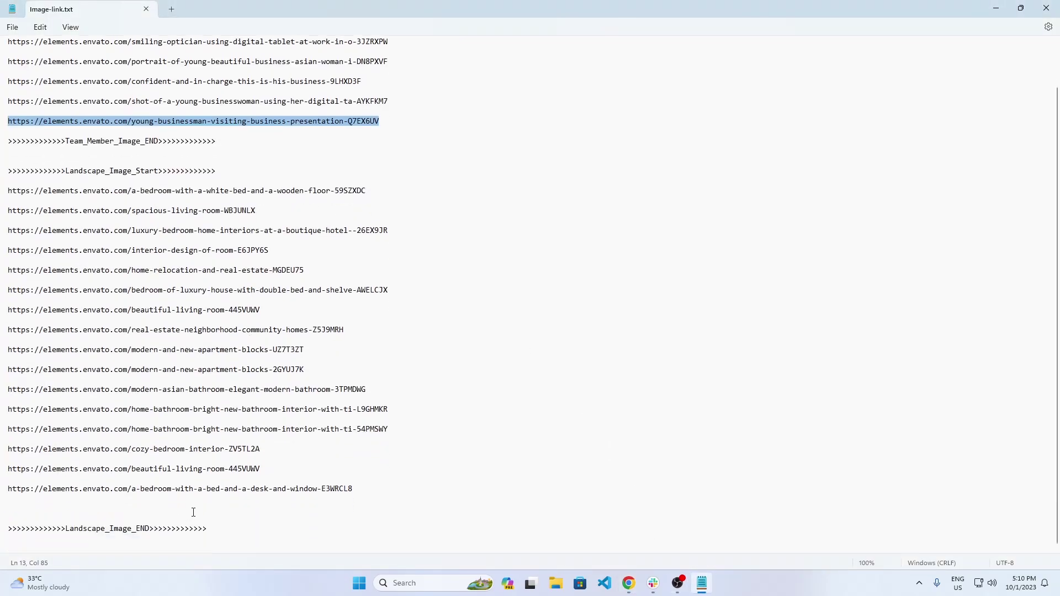
{"action": "left_click", "coordinate": [387, 195]}
{"action": "key", "text": "shift+Home"}
{"action": "key", "text": "ctrl+c"}
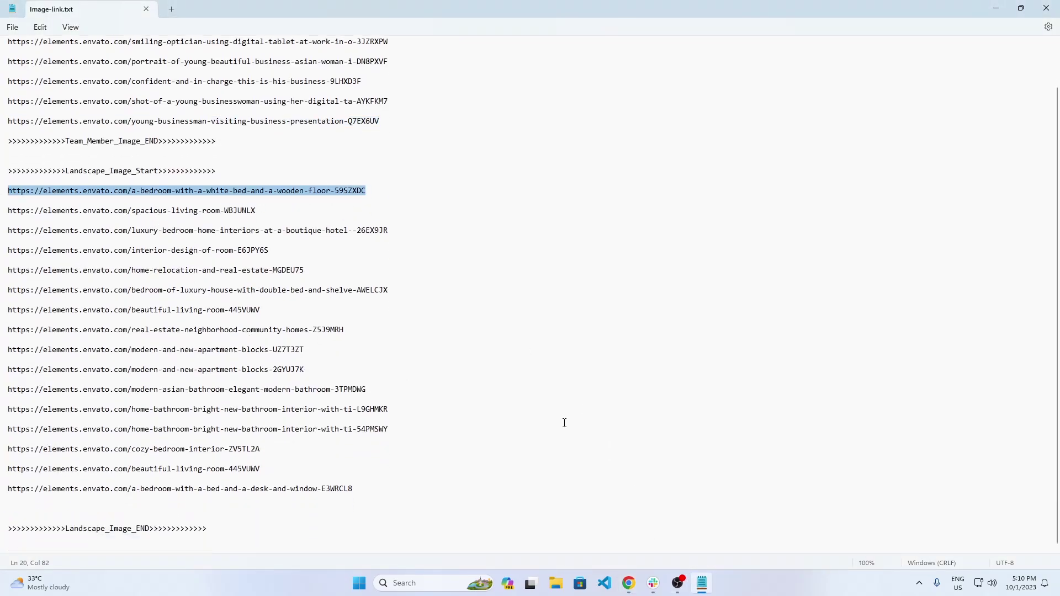
Switch to Chrome and open the copied white-bed bedroom link in the Envato Elements tab.
{"action": "left_click", "coordinate": [629, 583]}
{"action": "left_click", "coordinate": [521, 15]}
{"action": "left_click", "coordinate": [427, 28]}
{"action": "key", "text": "ctrl+v"}
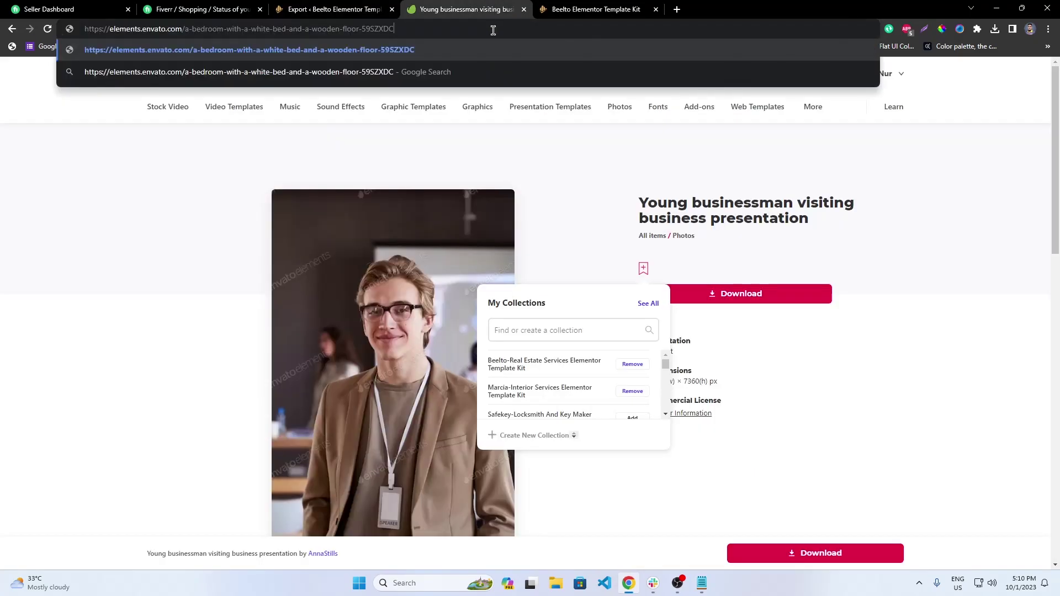
{"action": "key", "text": "Return"}
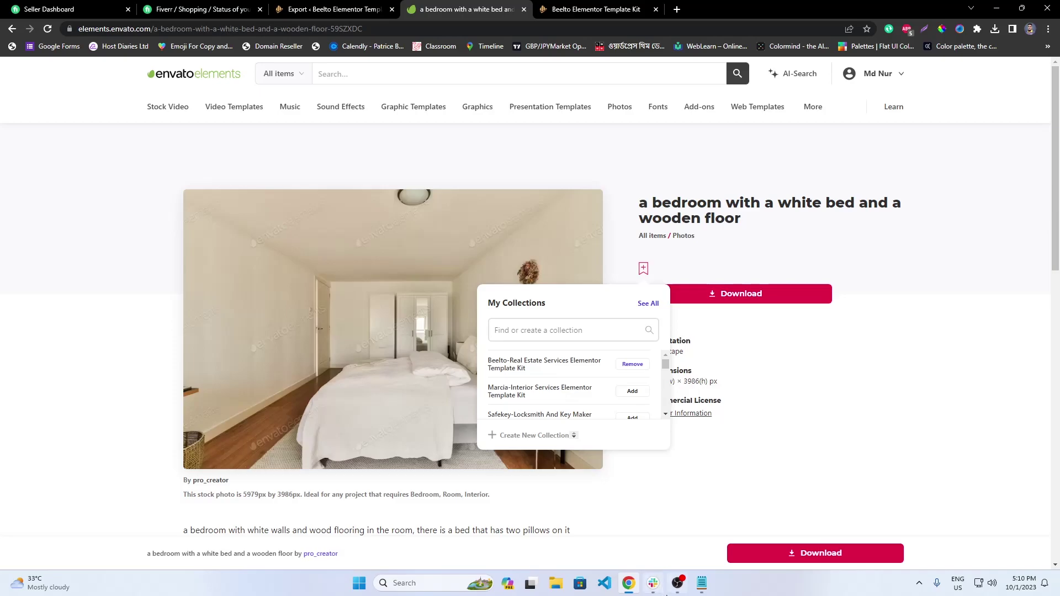
{"action": "left_click", "coordinate": [334, 10]}
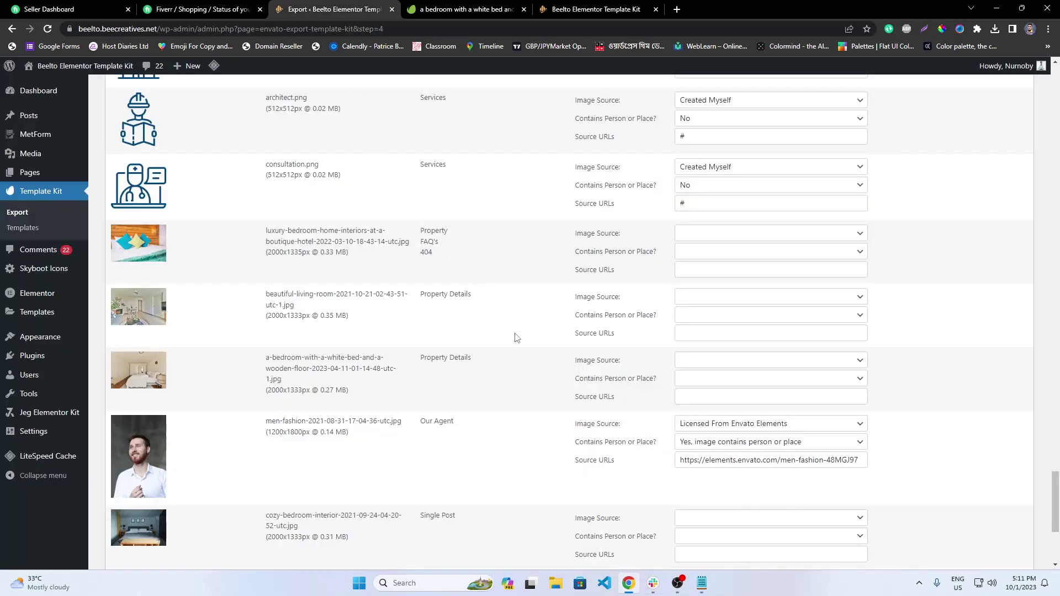
{"action": "left_click", "coordinate": [497, 5]}
{"action": "left_click", "coordinate": [334, 9]}
{"action": "left_click", "coordinate": [731, 397]}
{"action": "key", "text": "ctrl+v"}
{"action": "left_click", "coordinate": [729, 379]}
{"action": "left_click", "coordinate": [722, 403]}
{"action": "left_click", "coordinate": [731, 361]}
{"action": "left_click", "coordinate": [734, 381]}
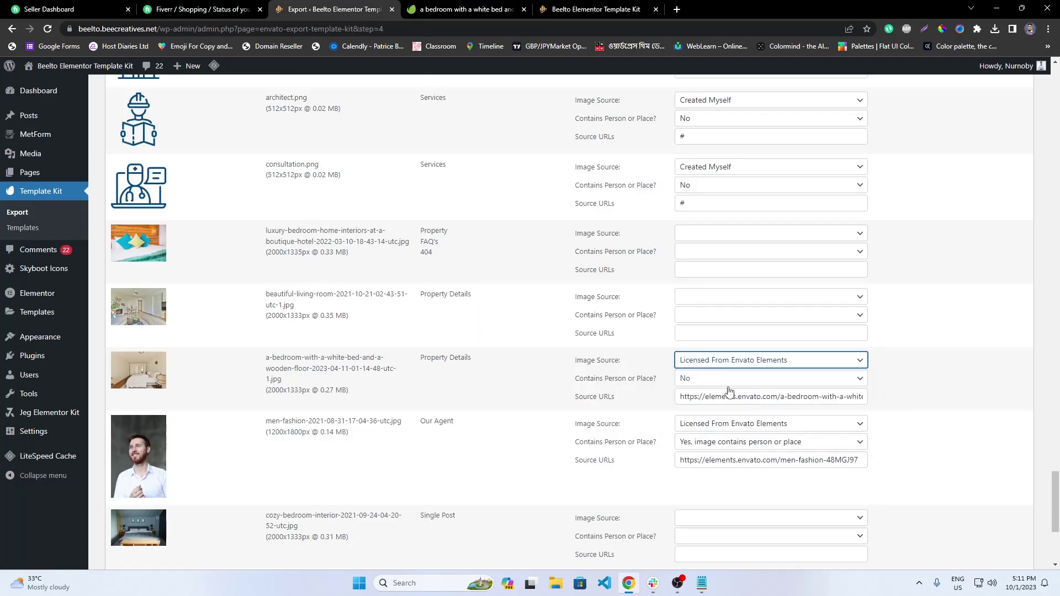
Switch to Image-link.txt in Notepad and copy the spacious-living-room-WBJUNLX link.
{"action": "left_click", "coordinate": [476, 10]}
{"action": "left_click", "coordinate": [334, 10]}
{"action": "left_click", "coordinate": [704, 584]}
{"action": "left_click_drag", "start_coordinate": [280, 200], "coordinate": [1, 212]}
{"action": "key", "text": "ctrl+c"}
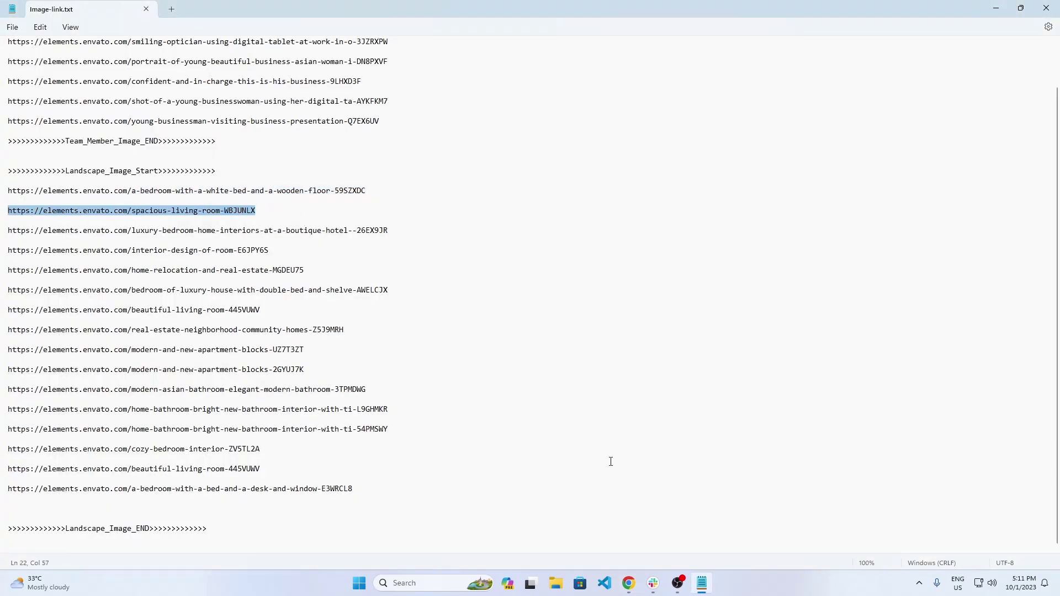
Switch to Chrome and open the copied spacious living room link in the Envato Elements tab.
{"action": "left_click", "coordinate": [628, 584]}
{"action": "left_click", "coordinate": [474, 9]}
{"action": "left_click", "coordinate": [468, 28]}
{"action": "key", "text": "ctrl+v"}
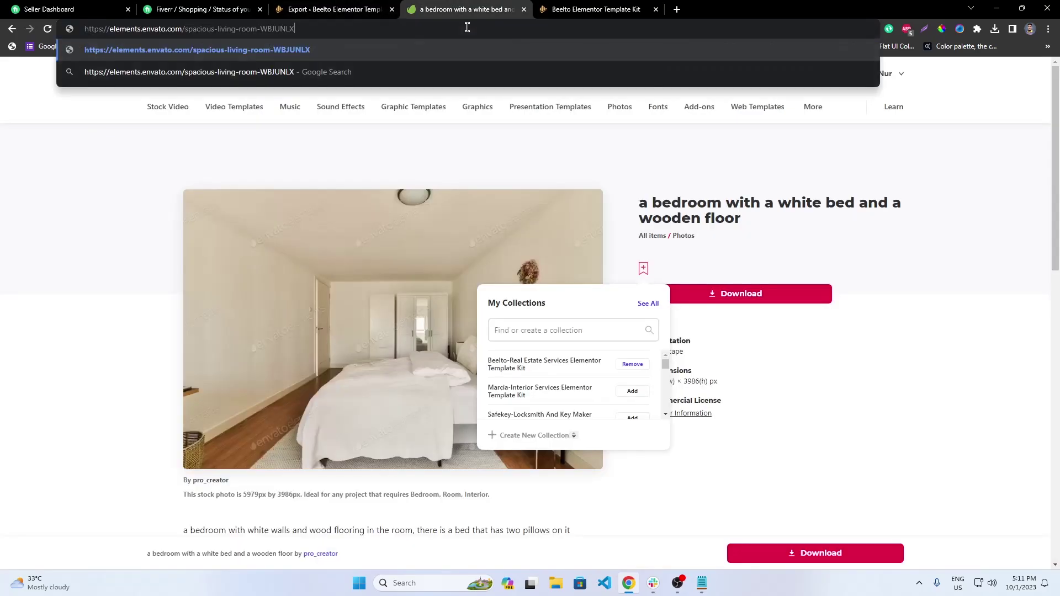
{"action": "key", "text": "Return"}
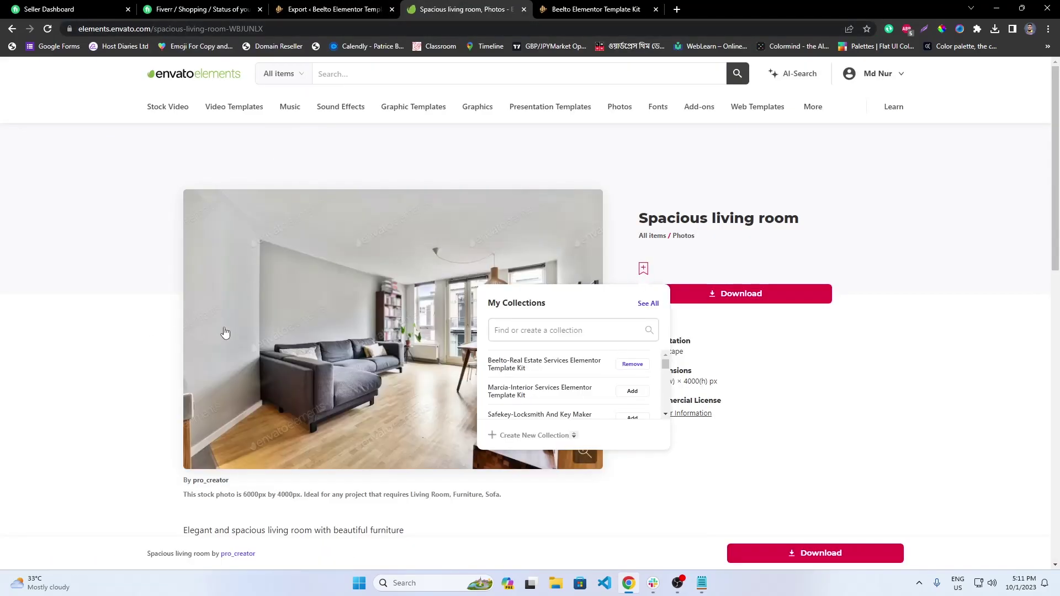
Compare the Envato living room photo with the template kit's image list to locate its matching entry.
{"action": "left_click", "coordinate": [307, 7]}
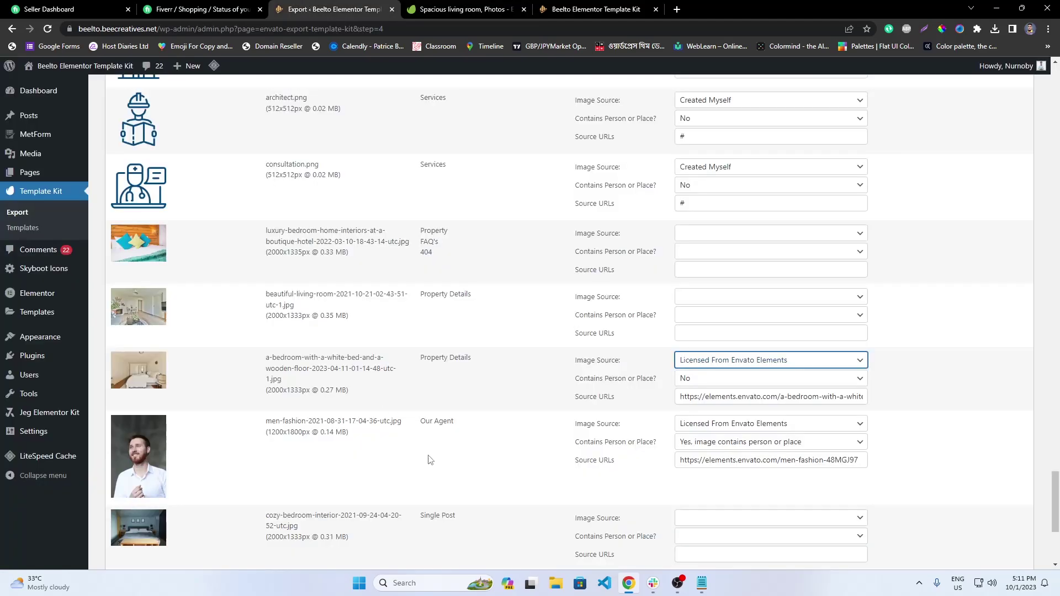
{"action": "scroll", "coordinate": [468, 416], "scroll_direction": "down", "scroll_amount": 5}
{"action": "left_click", "coordinate": [466, 5]}
{"action": "left_click", "coordinate": [346, 8]}
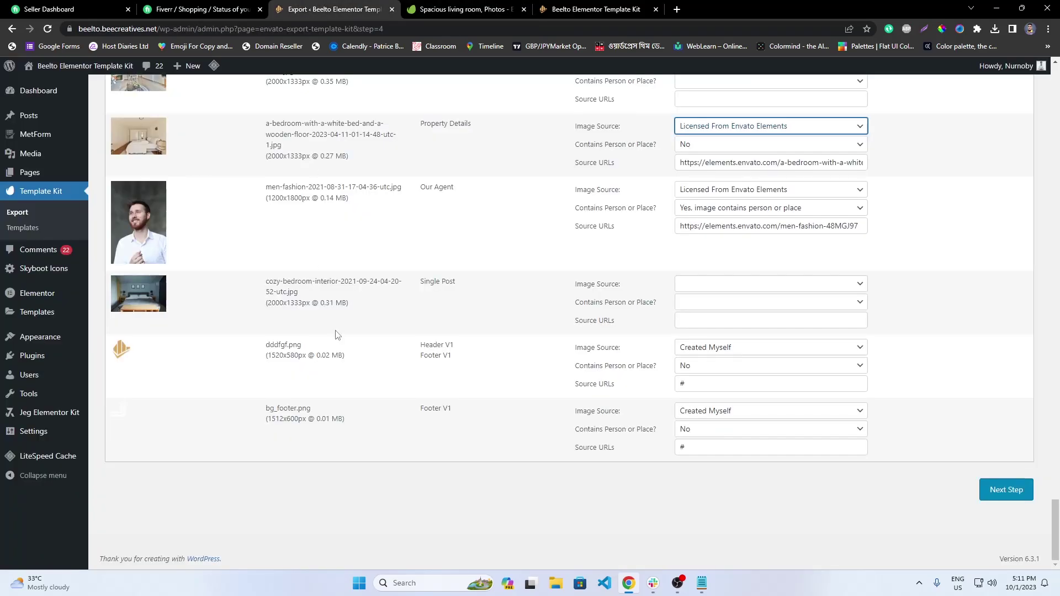
{"action": "scroll", "coordinate": [343, 360], "scroll_direction": "up", "scroll_amount": 7}
{"action": "scroll", "coordinate": [342, 359], "scroll_direction": "up", "scroll_amount": 15}
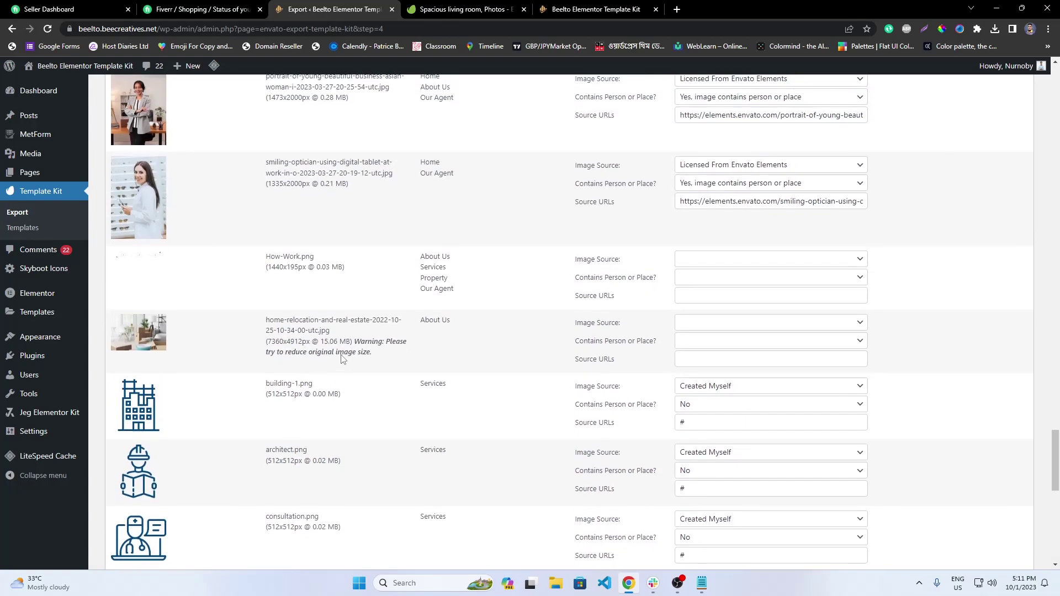
{"action": "scroll", "coordinate": [342, 359], "scroll_direction": "up", "scroll_amount": 12}
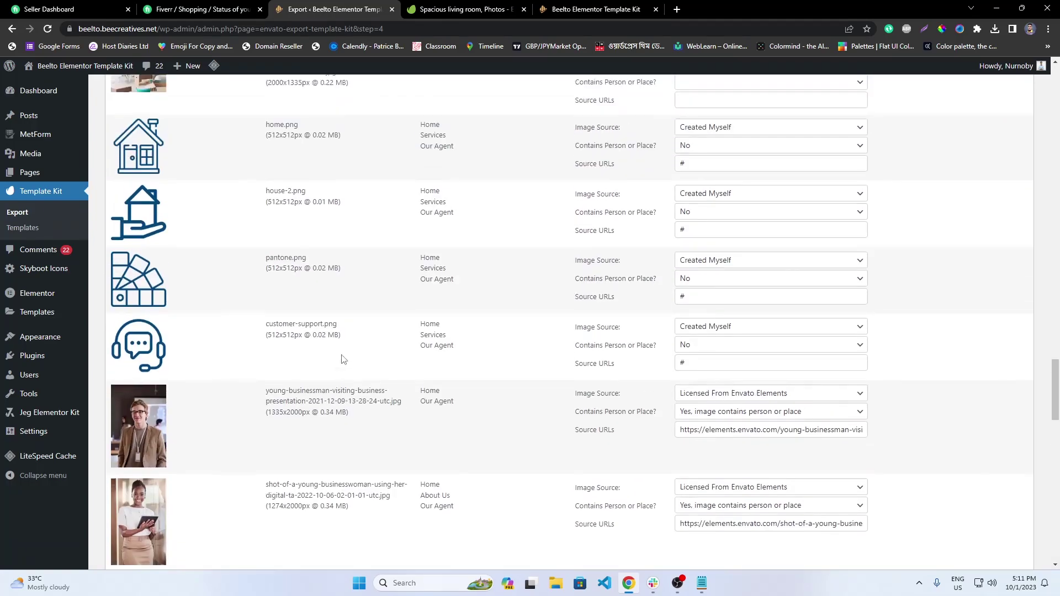
{"action": "scroll", "coordinate": [343, 360], "scroll_direction": "up", "scroll_amount": 12}
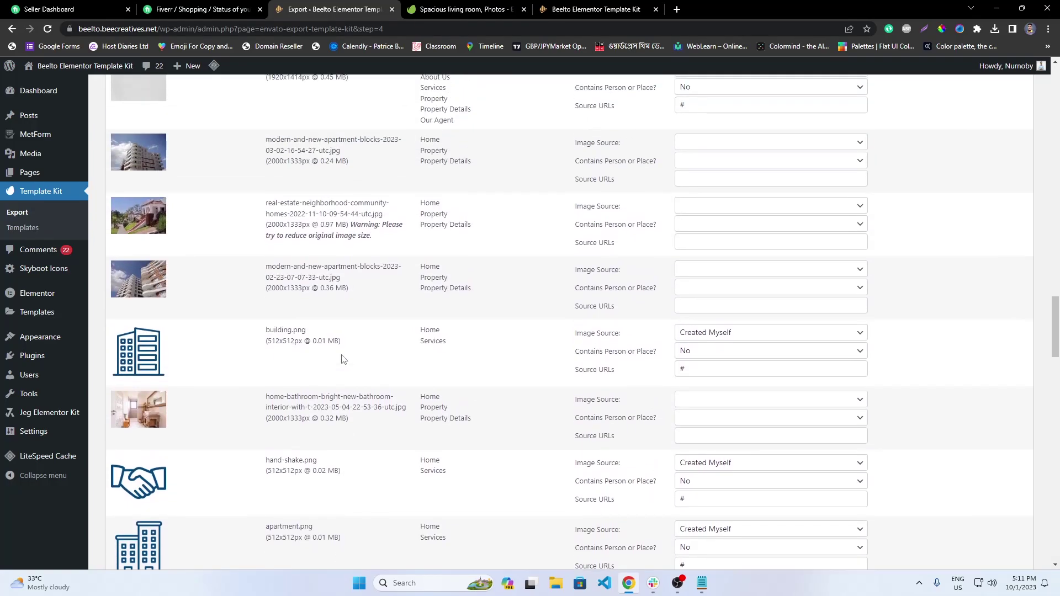
{"action": "scroll", "coordinate": [342, 360], "scroll_direction": "up", "scroll_amount": 4}
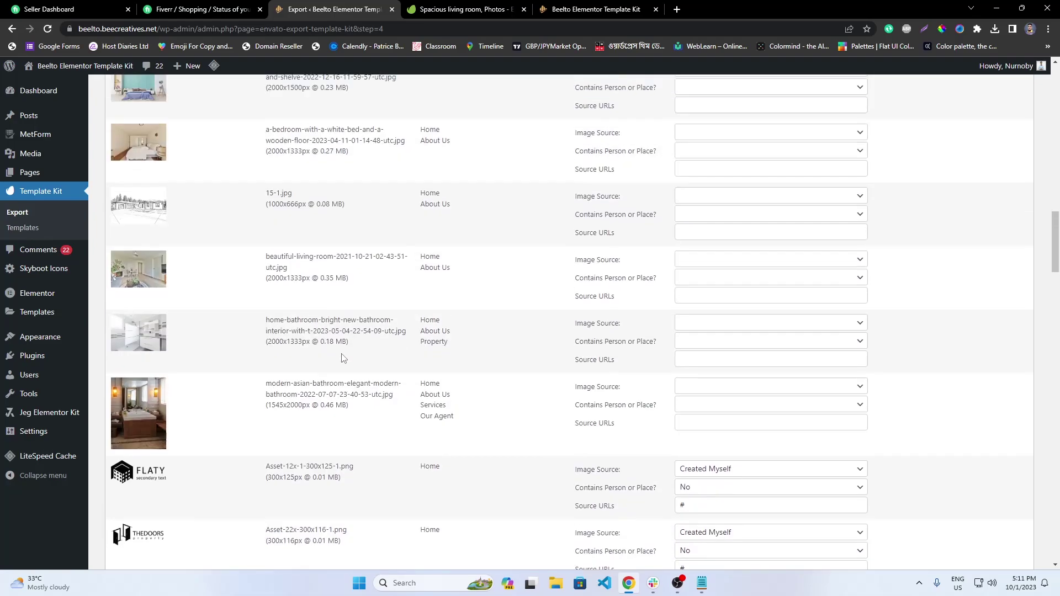
{"action": "left_click", "coordinate": [466, 9]}
{"action": "left_click", "coordinate": [334, 8]}
{"action": "scroll", "coordinate": [372, 270], "scroll_direction": "up", "scroll_amount": 4}
{"action": "scroll", "coordinate": [372, 270], "scroll_direction": "up", "scroll_amount": 6}
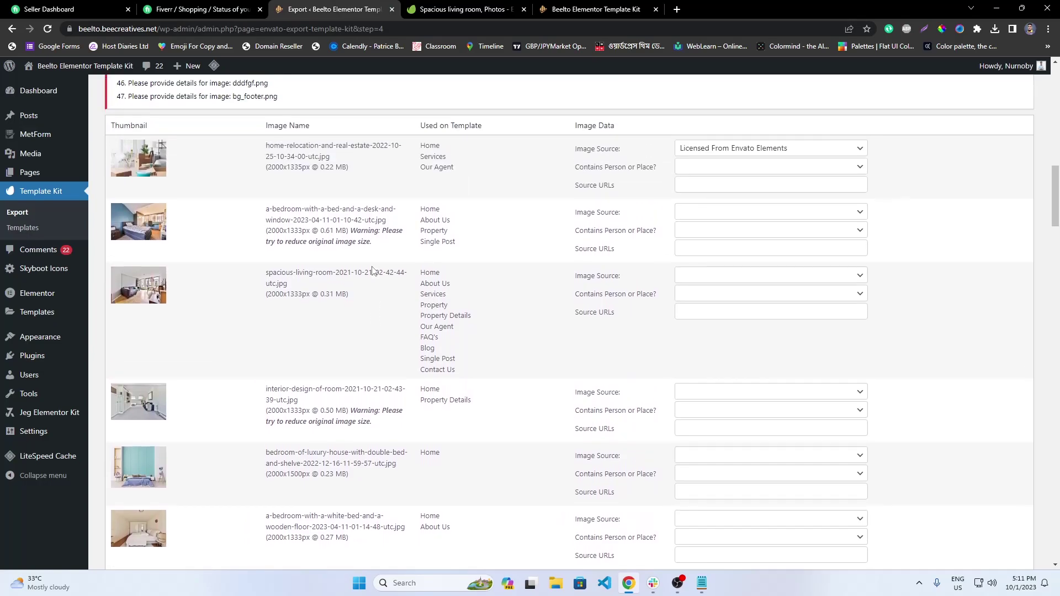
{"action": "left_click", "coordinate": [462, 10]}
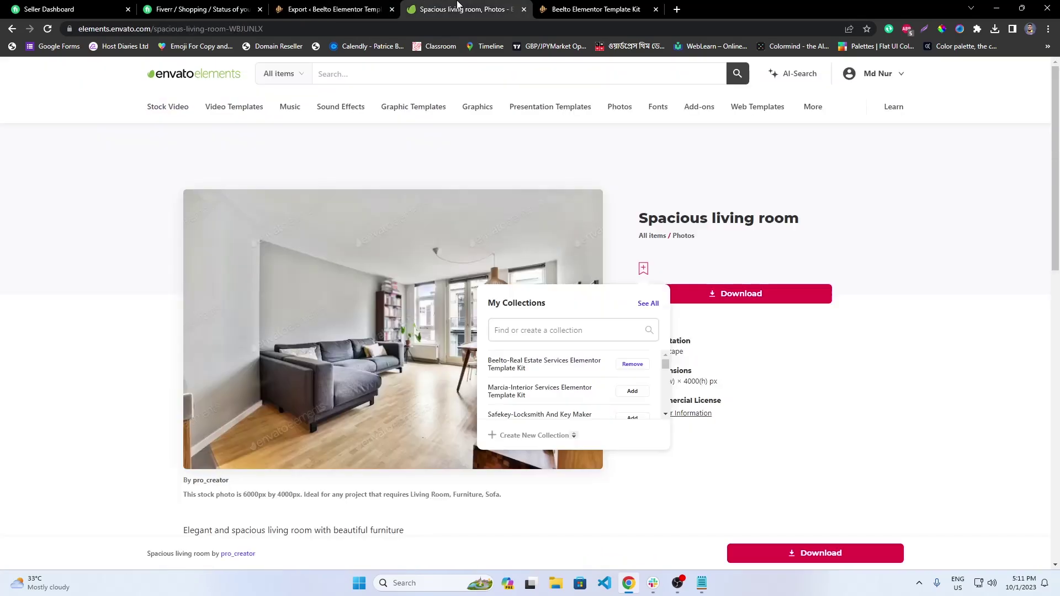
{"action": "left_click", "coordinate": [343, 8]}
{"action": "scroll", "coordinate": [413, 391], "scroll_direction": "down", "scroll_amount": 6}
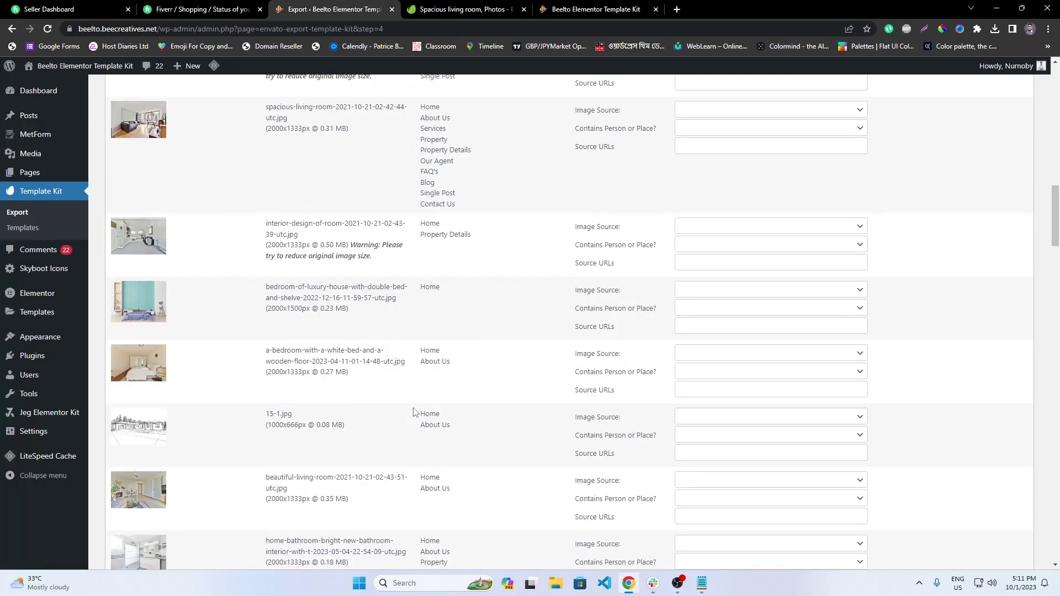
{"action": "left_click", "coordinate": [467, 9]}
{"action": "left_click", "coordinate": [334, 9]}
{"action": "left_click", "coordinate": [758, 140]}
{"action": "key", "text": "ctrl+v"}
{"action": "left_click", "coordinate": [751, 130]}
{"action": "left_click", "coordinate": [742, 152]}
{"action": "left_click", "coordinate": [746, 110]}
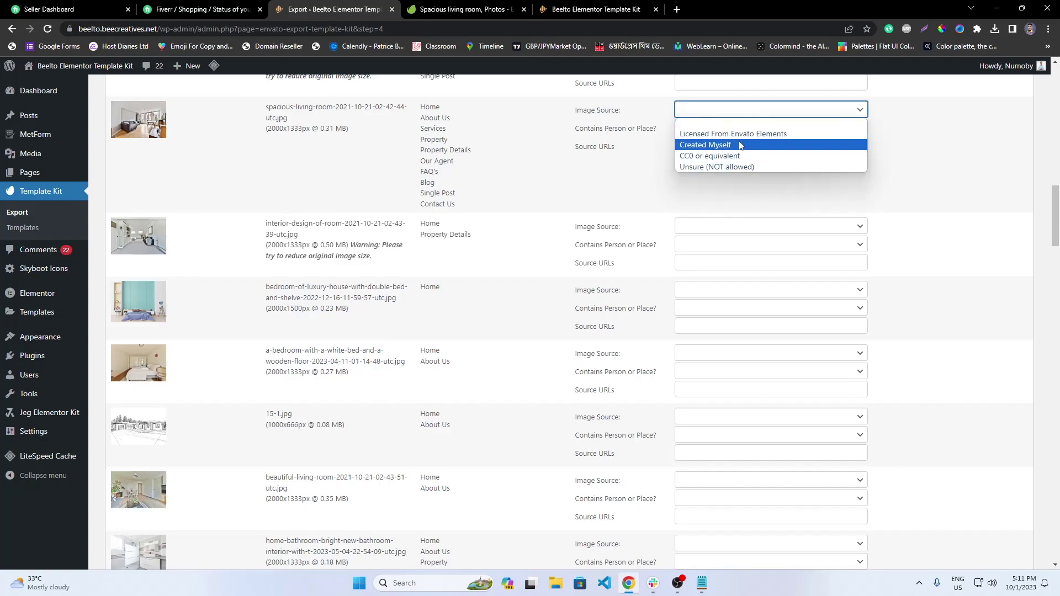
{"action": "left_click", "coordinate": [735, 134]}
{"action": "scroll", "coordinate": [439, 318], "scroll_direction": "up", "scroll_amount": 1}
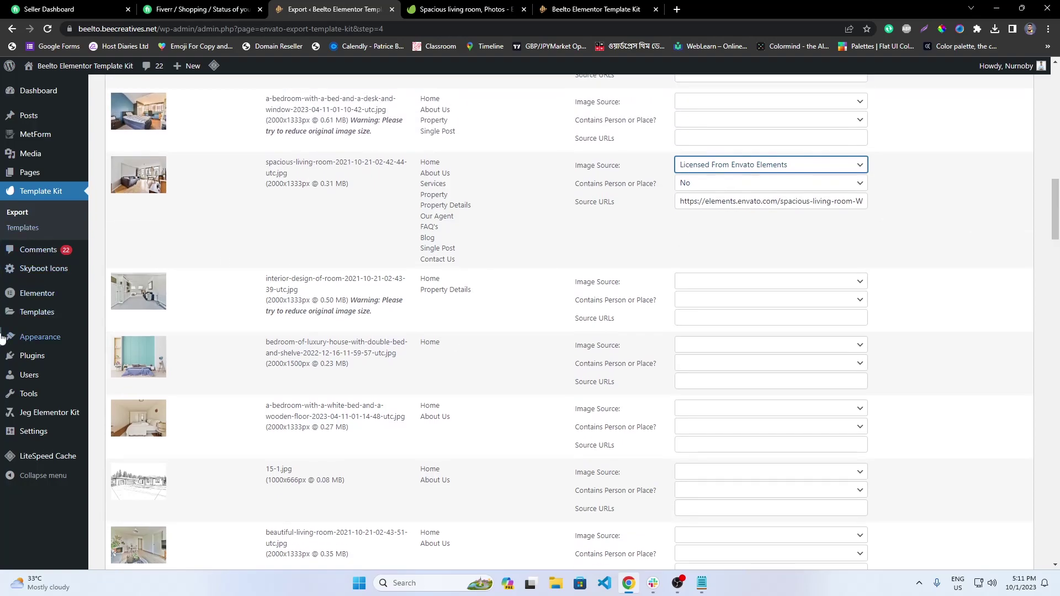
Switch to Image-link.txt in Notepad and copy the luxury-bedroom-home-interiors-at-a-boutique-hotel--26EX9JR link.
{"action": "mouse_move", "coordinate": [18, 303]}
{"action": "left_click", "coordinate": [702, 584]}
{"action": "left_click_drag", "start_coordinate": [398, 227], "coordinate": [1, 232]}
{"action": "key", "text": "ctrl+c"}
Switch to Chrome and open the copied luxury bedroom link in the Envato Elements tab, checking its collection.
{"action": "left_click", "coordinate": [629, 583]}
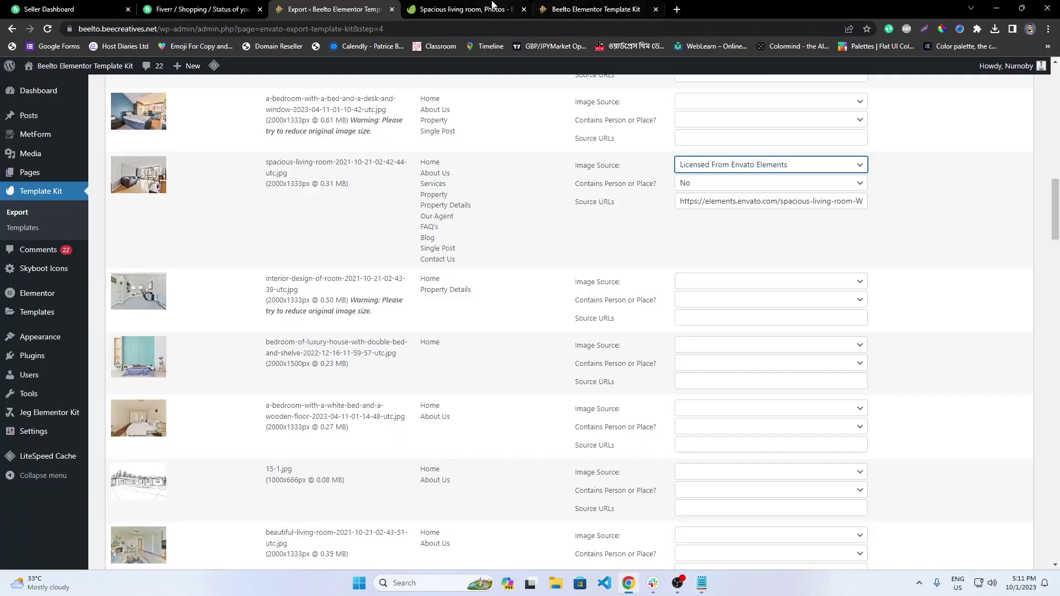
{"action": "left_click", "coordinate": [467, 9]}
{"action": "left_click", "coordinate": [487, 29]}
{"action": "key", "text": "ctrl+v"}
{"action": "key", "text": "Return"}
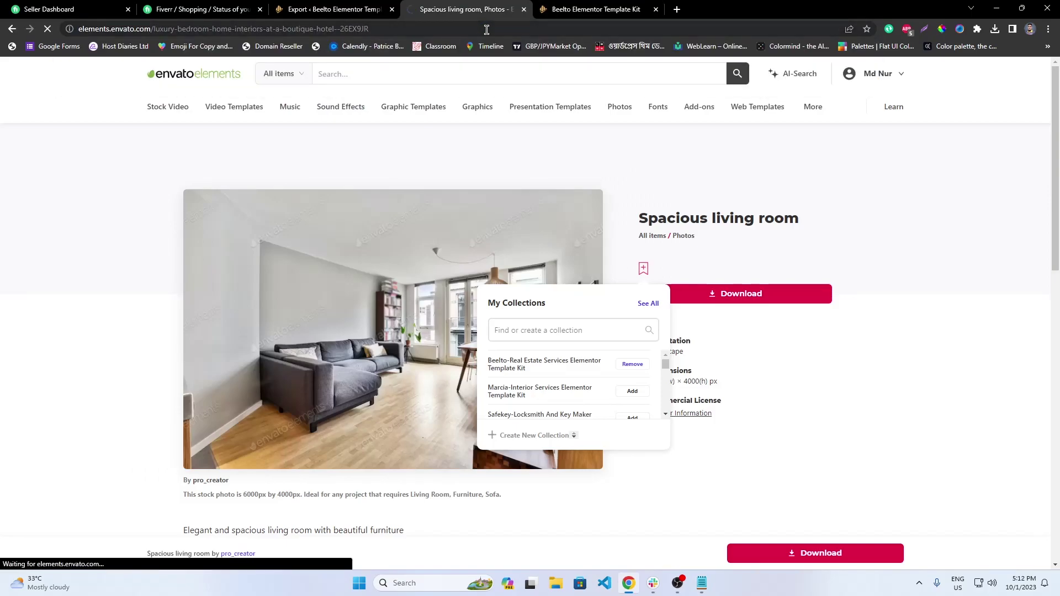
{"action": "left_click", "coordinate": [644, 269]}
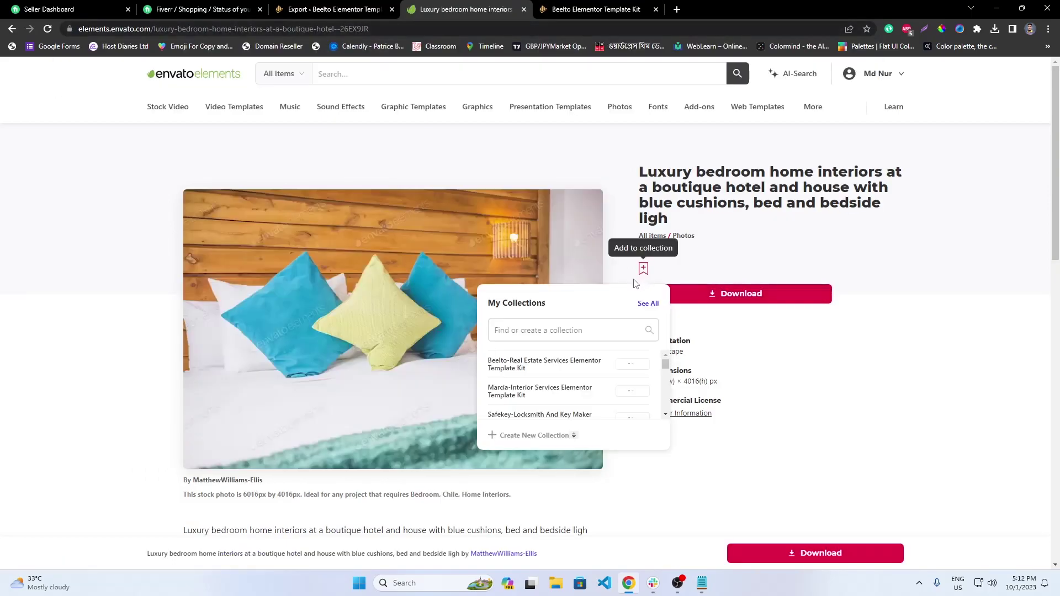
{"action": "left_click", "coordinate": [328, 7]}
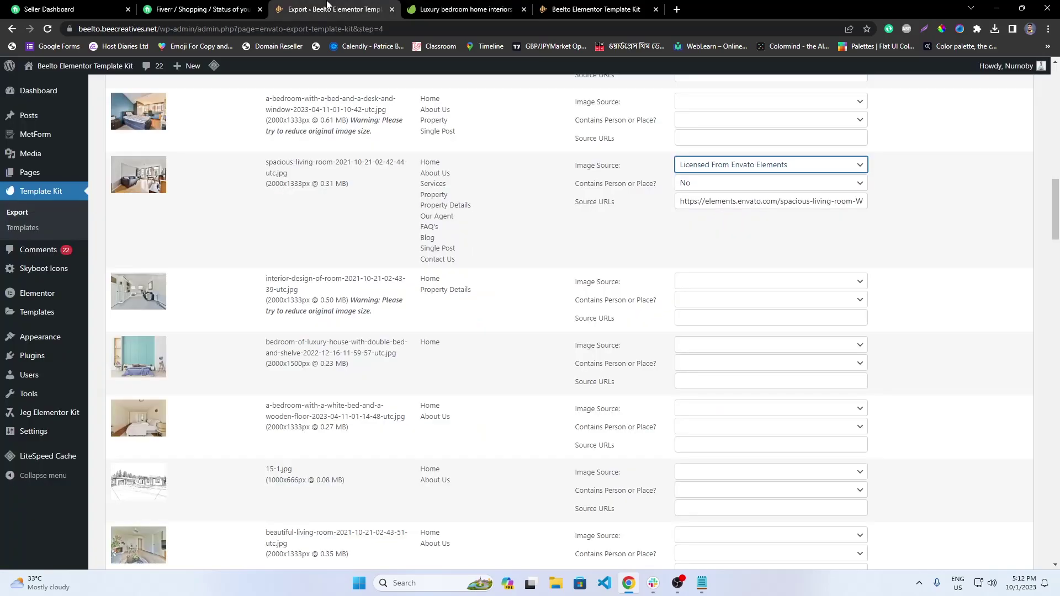
{"action": "scroll", "coordinate": [459, 384], "scroll_direction": "down", "scroll_amount": 20}
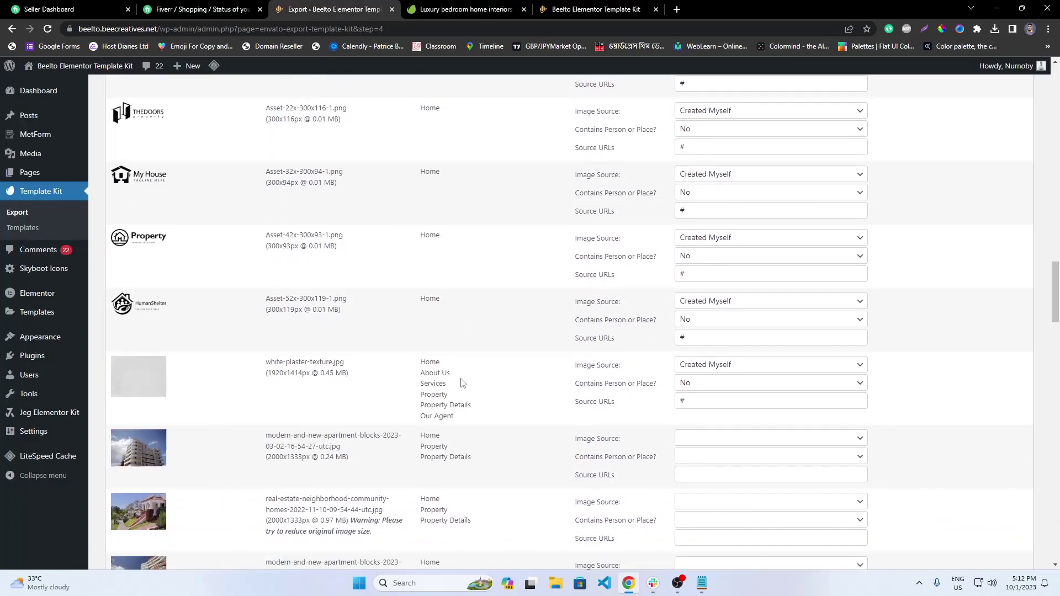
{"action": "scroll", "coordinate": [464, 381], "scroll_direction": "down", "scroll_amount": 20}
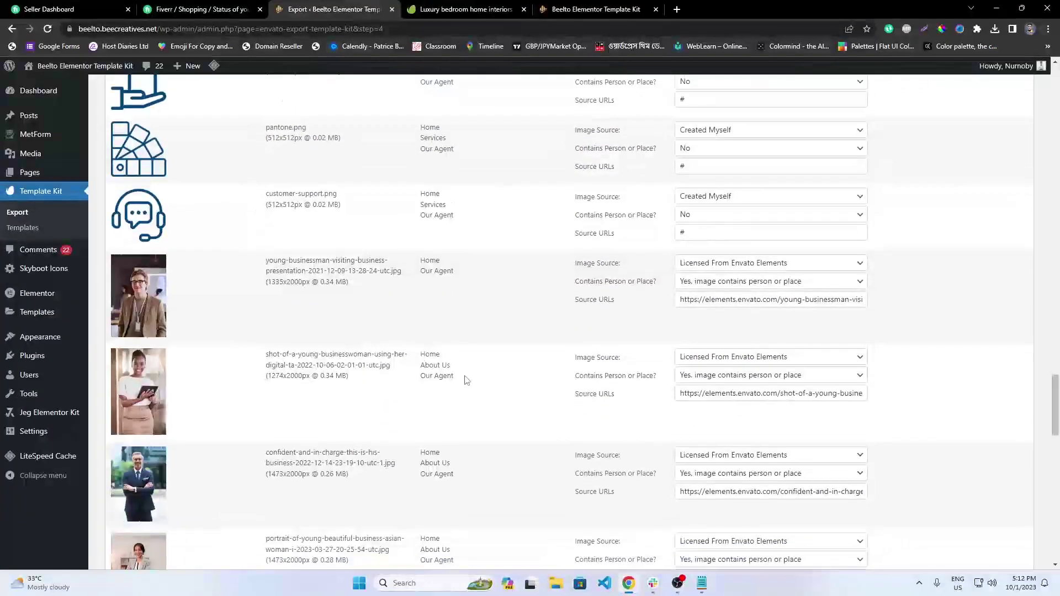
{"action": "scroll", "coordinate": [466, 380], "scroll_direction": "down", "scroll_amount": 8}
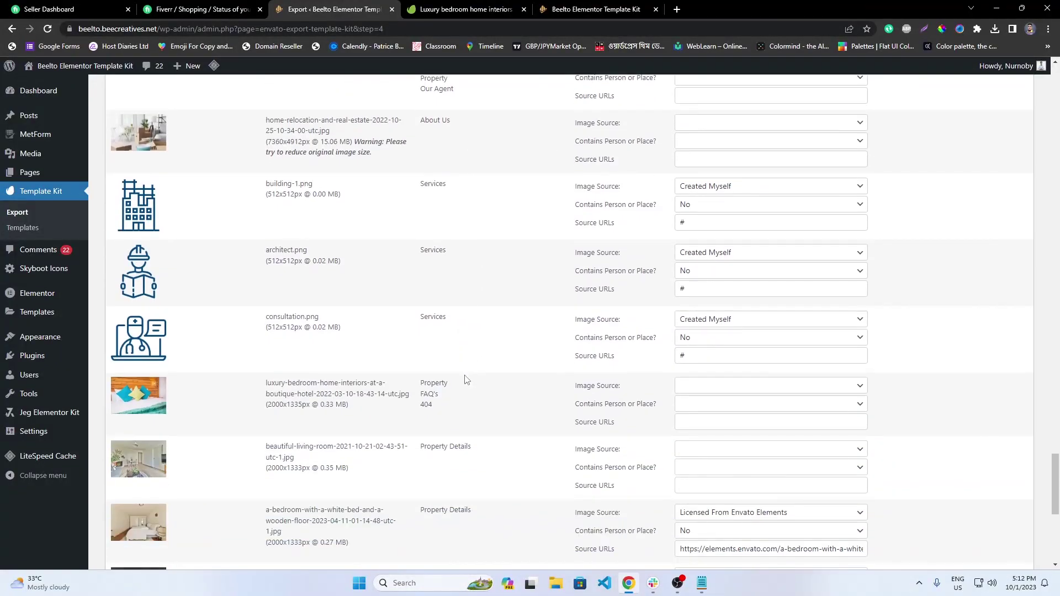
{"action": "left_click", "coordinate": [719, 422]}
{"action": "key", "text": "ctrl+v"}
{"action": "left_click", "coordinate": [719, 405]}
{"action": "left_click", "coordinate": [720, 439]}
{"action": "left_click", "coordinate": [726, 386]}
{"action": "left_click", "coordinate": [722, 412]}
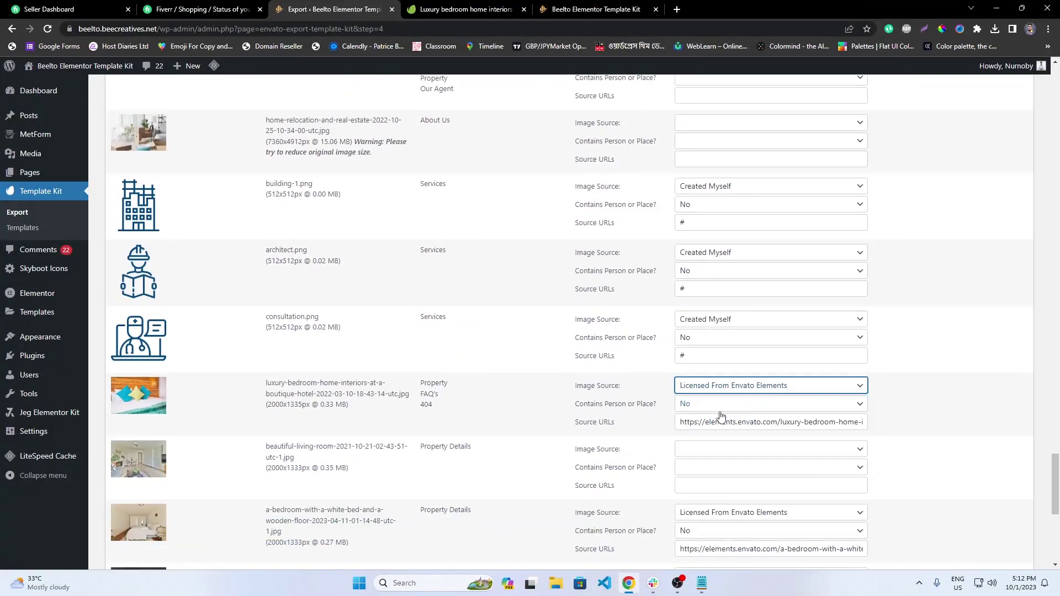
Switch to Image-link.txt in Notepad and copy the interior-design-of-room-E6JPY6S link.
{"action": "left_click", "coordinate": [712, 585]}
{"action": "left_click", "coordinate": [276, 251]}
{"action": "left_click_drag", "start_coordinate": [4, 253], "coordinate": [4, 249]}
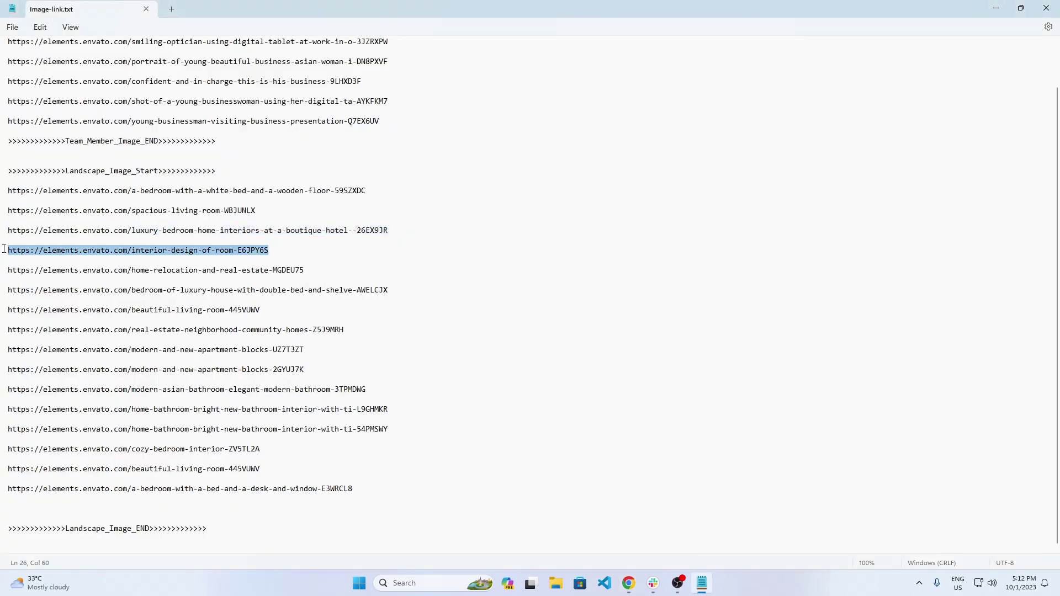
Switch to Chrome and open the copied interior design of room link in the Envato Elements tab.
{"action": "left_click", "coordinate": [626, 584]}
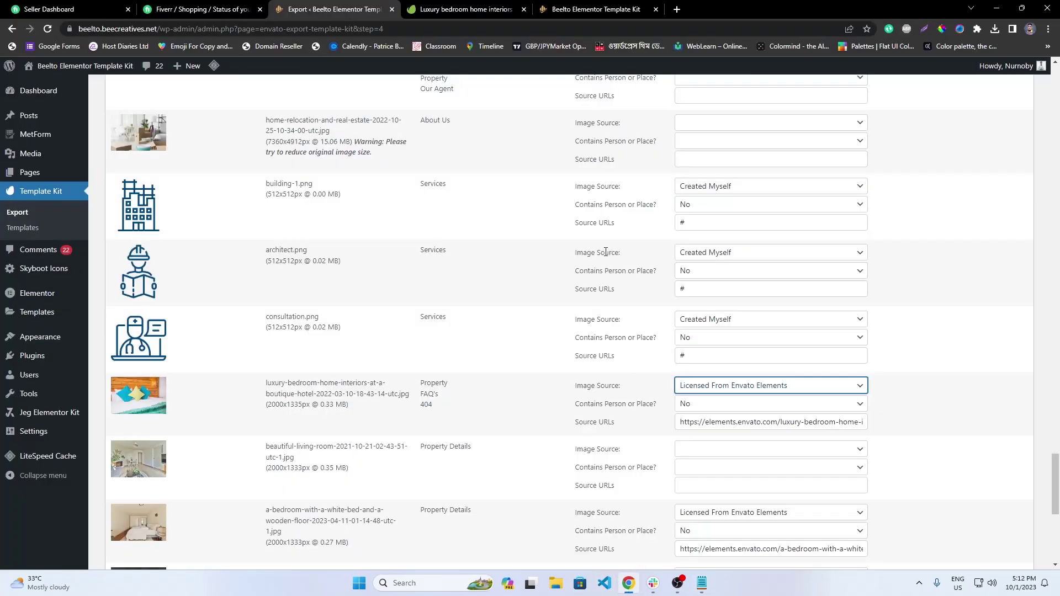
{"action": "left_click", "coordinate": [467, 10]}
{"action": "left_click", "coordinate": [477, 29]}
{"action": "key", "text": "ctrl+v"}
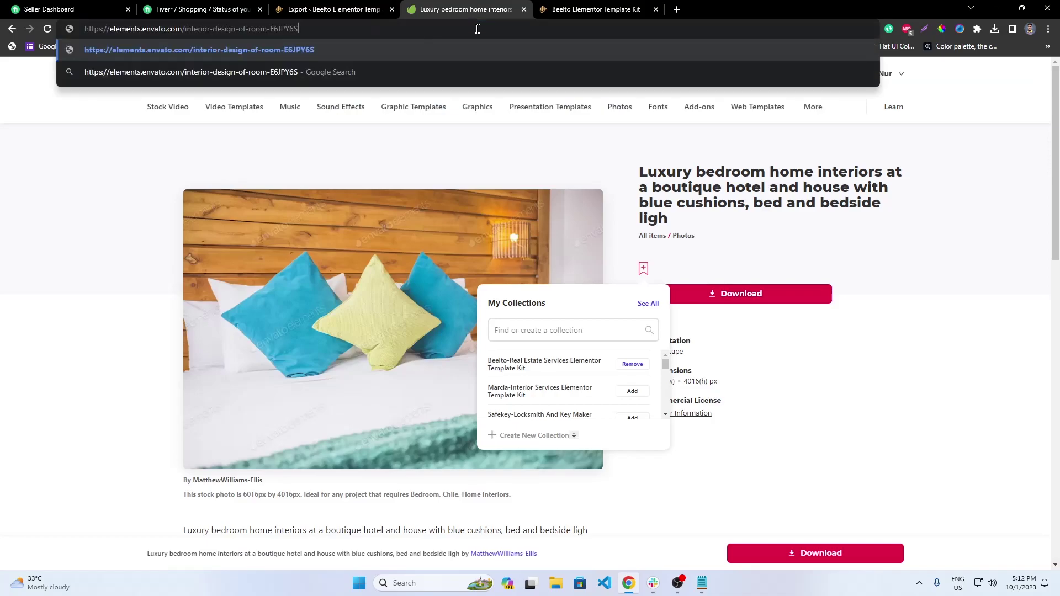
{"action": "key", "text": "Return"}
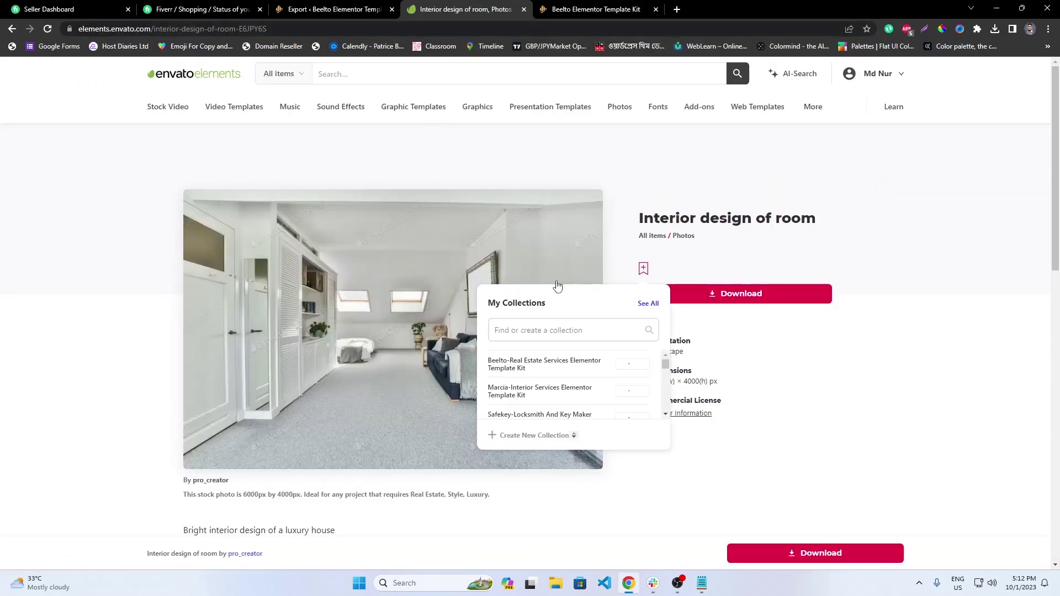
Search the template kit's image list for the entry matching the Envato interior design of room photo.
{"action": "left_click", "coordinate": [347, 7]}
{"action": "scroll", "coordinate": [348, 370], "scroll_direction": "up", "scroll_amount": 15}
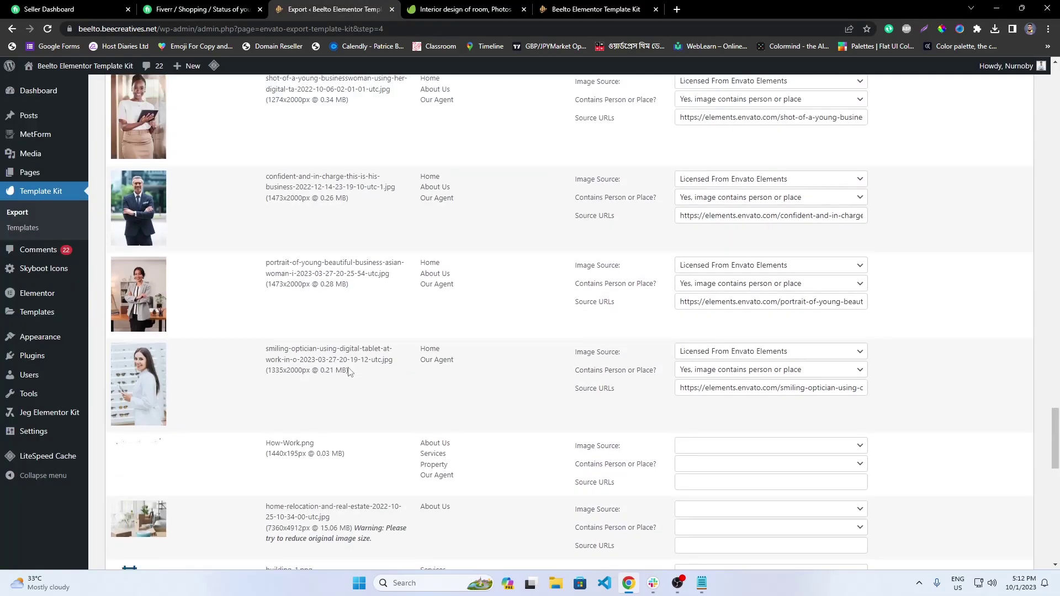
{"action": "scroll", "coordinate": [348, 367], "scroll_direction": "up", "scroll_amount": 5}
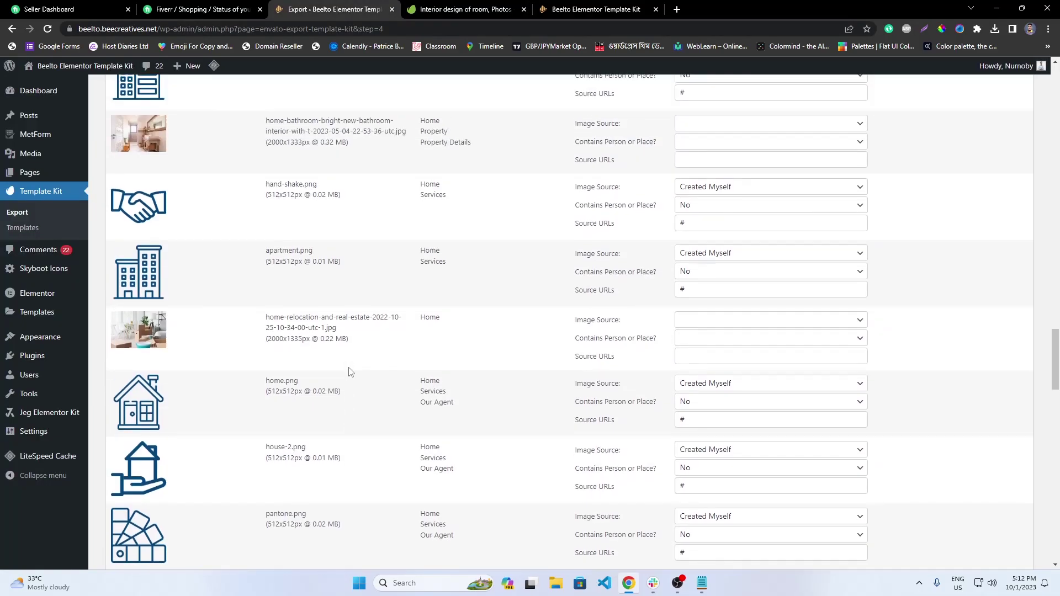
{"action": "scroll", "coordinate": [349, 372], "scroll_direction": "up", "scroll_amount": 3}
{"action": "left_click", "coordinate": [464, 9]}
{"action": "left_click", "coordinate": [334, 8]}
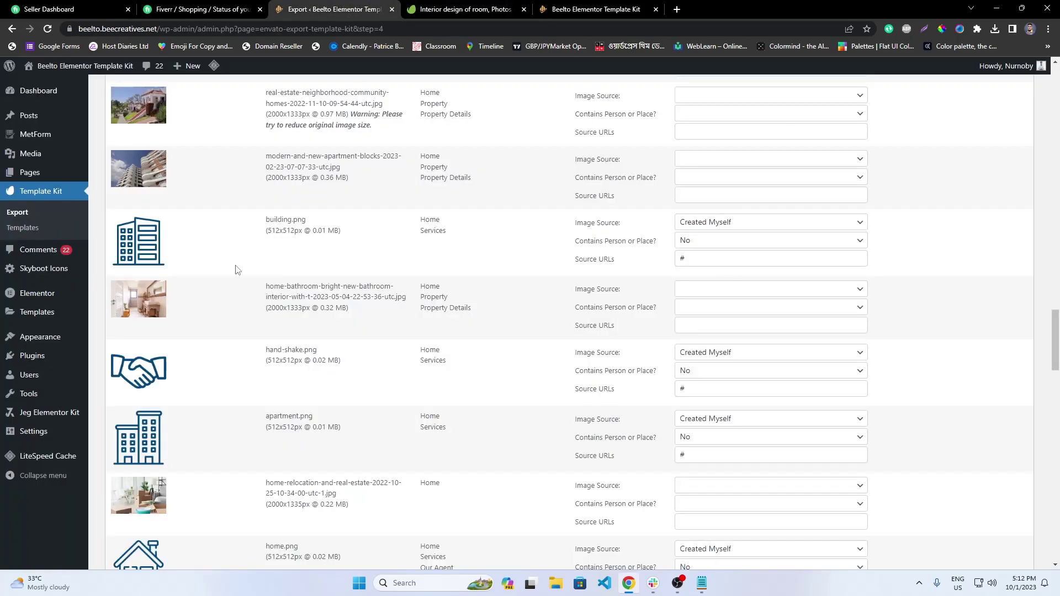
{"action": "left_click", "coordinate": [436, 8]}
{"action": "left_click", "coordinate": [365, 8]}
{"action": "scroll", "coordinate": [421, 270], "scroll_direction": "up", "scroll_amount": 2}
{"action": "scroll", "coordinate": [421, 270], "scroll_direction": "up", "scroll_amount": 12}
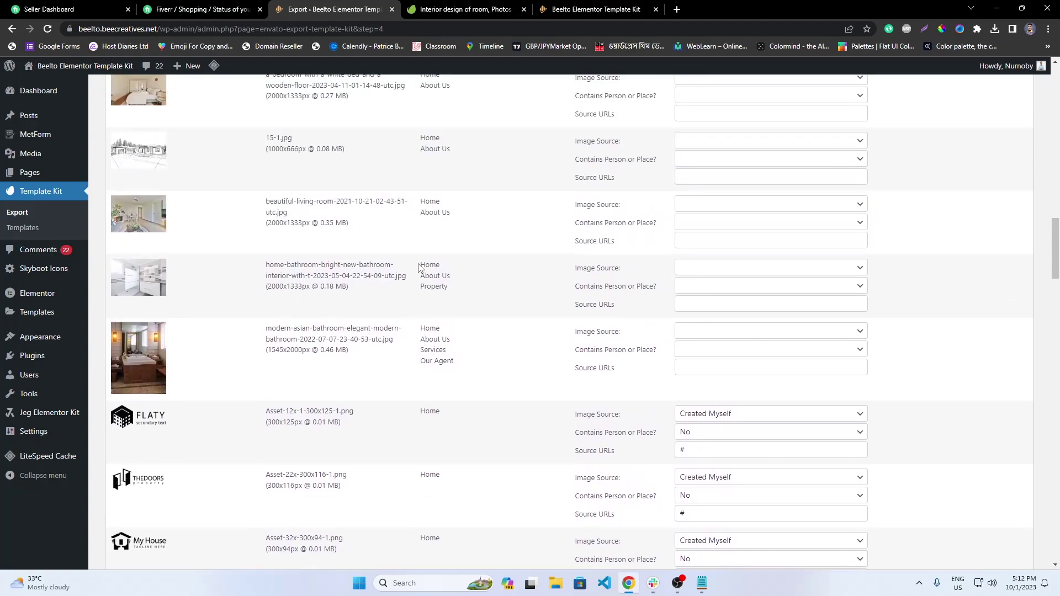
{"action": "scroll", "coordinate": [419, 268], "scroll_direction": "up", "scroll_amount": 5}
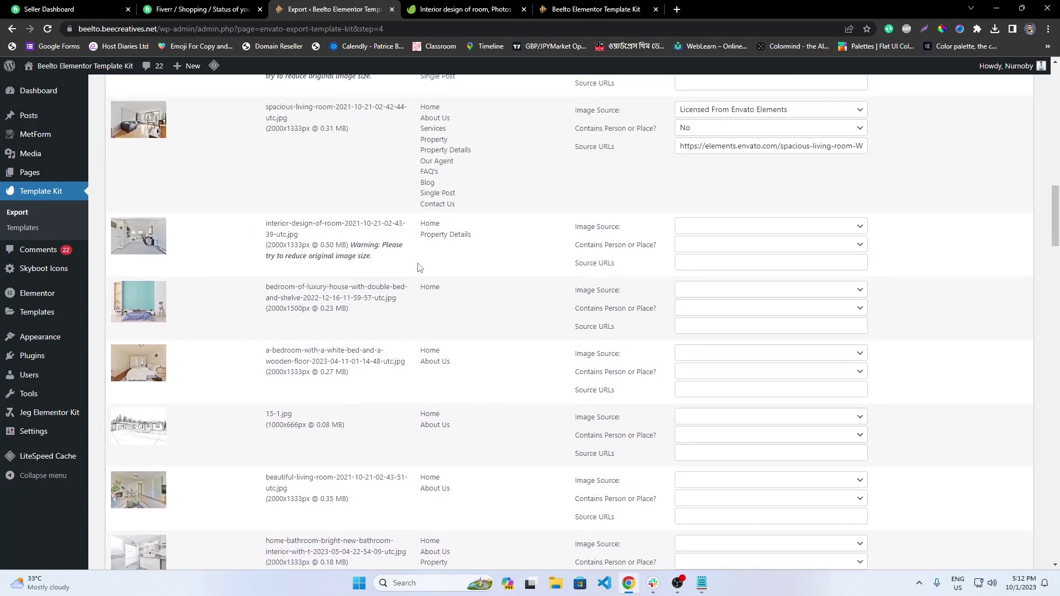
{"action": "scroll", "coordinate": [420, 268], "scroll_direction": "up", "scroll_amount": 1}
{"action": "left_click", "coordinate": [713, 318]}
{"action": "key", "text": "ctrl+v"}
{"action": "left_click", "coordinate": [714, 300]}
{"action": "left_click", "coordinate": [712, 334]}
{"action": "left_click", "coordinate": [717, 283]}
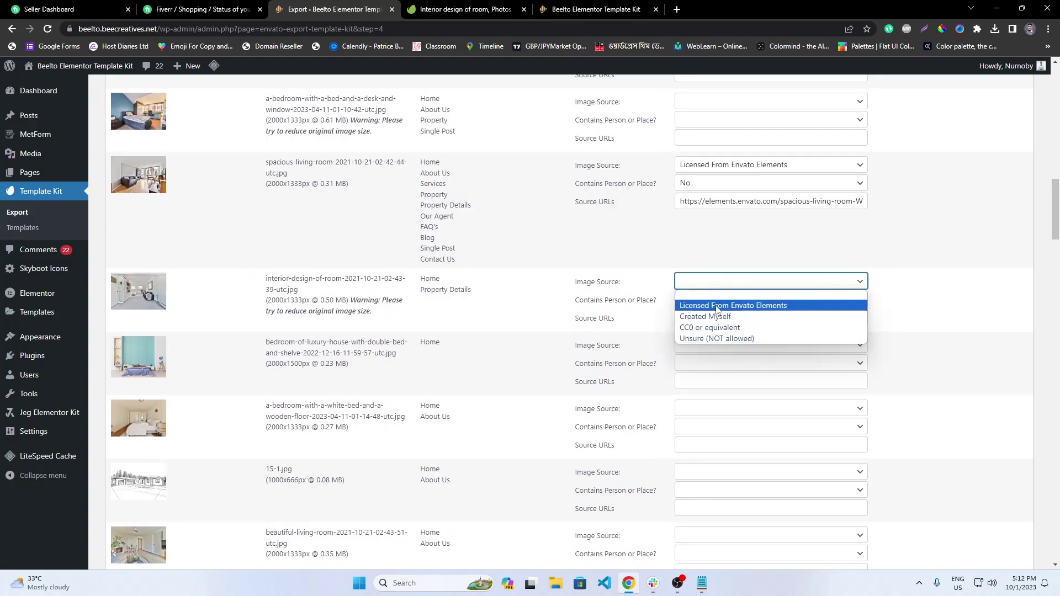
{"action": "left_click", "coordinate": [717, 307]}
Check the Envato interior design photo, then switch to Image-link.txt in Notepad and copy the home-relocation-and-real-estate-MGDEU75 link.
{"action": "left_click", "coordinate": [497, 10]}
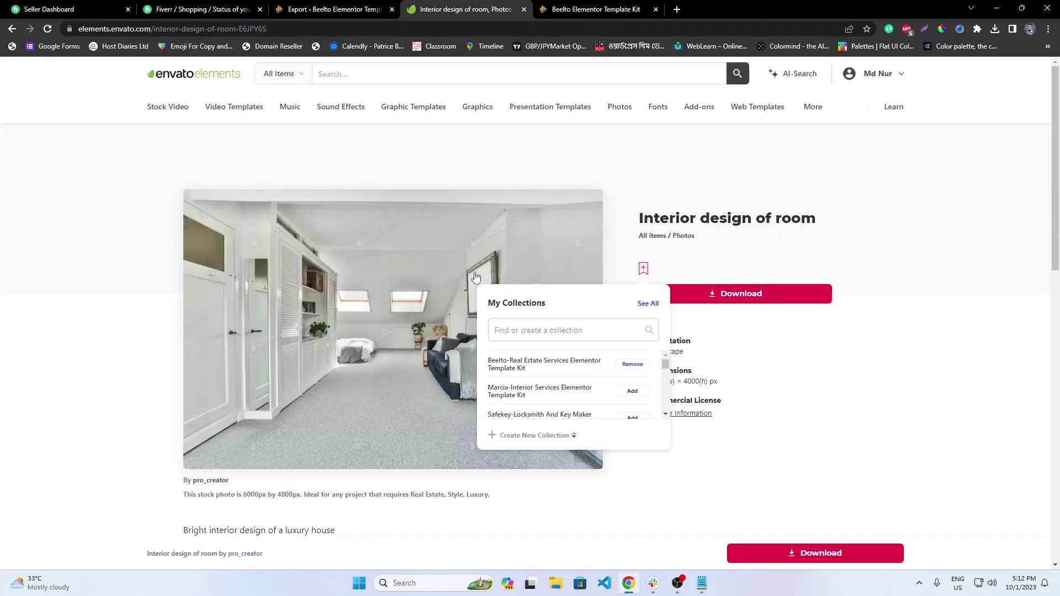
{"action": "left_click", "coordinate": [702, 585]}
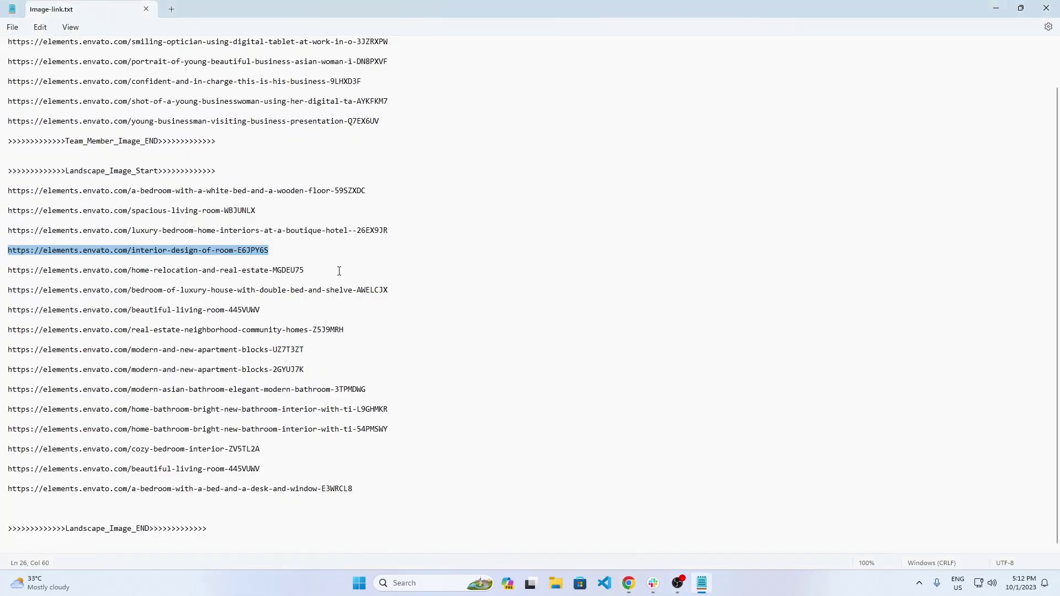
{"action": "left_click_drag", "start_coordinate": [339, 274], "coordinate": [1, 263]}
{"action": "key", "text": "ctrl+c"}
Switch to Chrome and open the copied home relocation link in the Envato Elements tab, checking its collection.
{"action": "left_click", "coordinate": [629, 583]}
{"action": "left_click", "coordinate": [463, 29]}
{"action": "key", "text": "ctrl+v"}
{"action": "key", "text": "Return"}
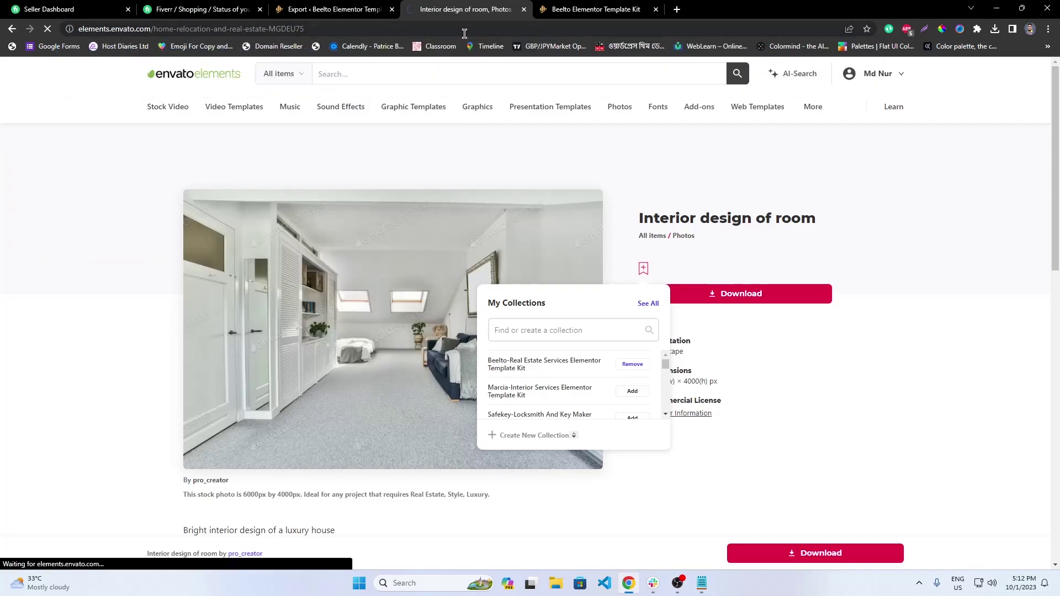
{"action": "left_click", "coordinate": [643, 268]}
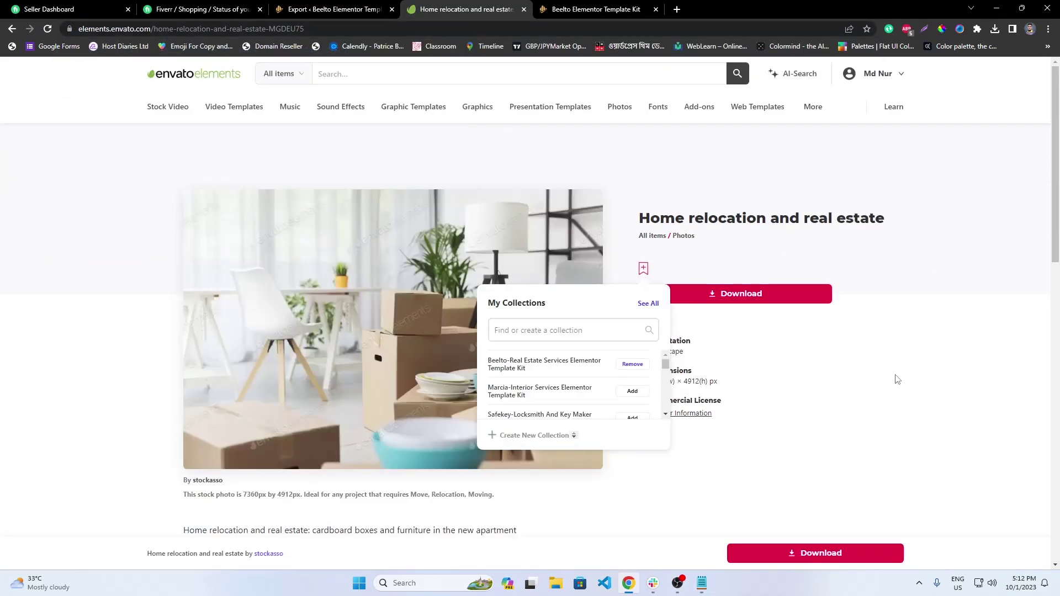
{"action": "left_click", "coordinate": [890, 388]}
{"action": "left_click", "coordinate": [334, 9]}
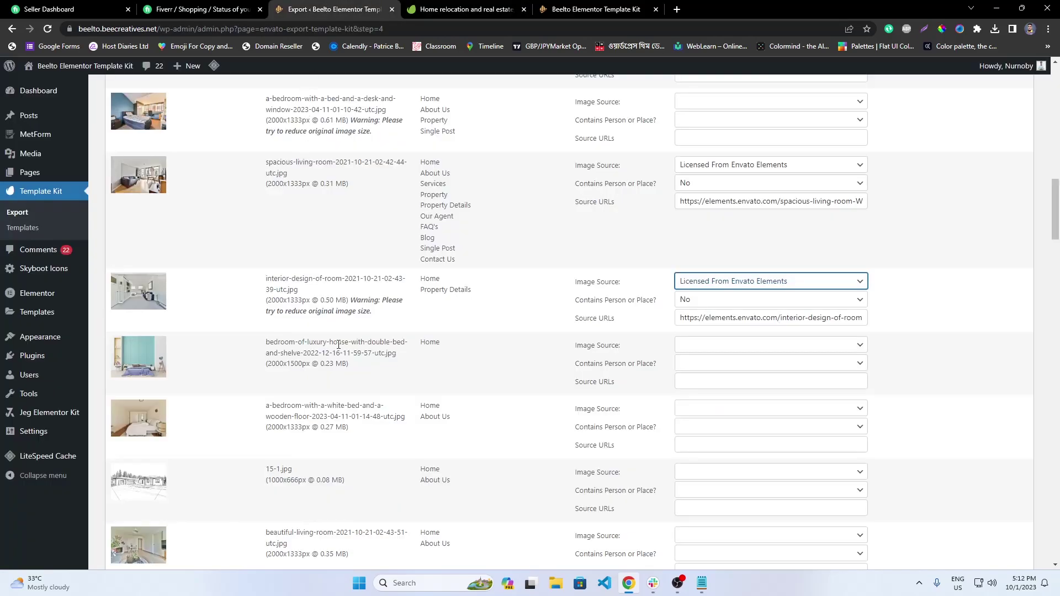
{"action": "scroll", "coordinate": [406, 433], "scroll_direction": "up", "scroll_amount": 8}
{"action": "scroll", "coordinate": [402, 426], "scroll_direction": "down", "scroll_amount": 10}
{"action": "scroll", "coordinate": [416, 398], "scroll_direction": "up", "scroll_amount": 7}
{"action": "left_click", "coordinate": [429, 8]}
{"action": "left_click", "coordinate": [332, 7]}
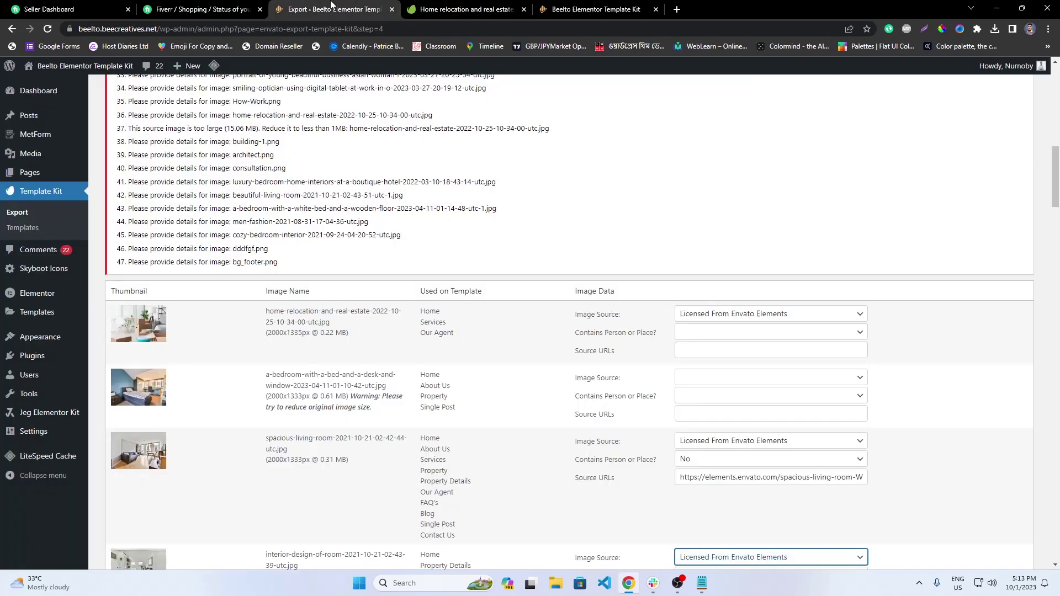
{"action": "left_click", "coordinate": [696, 351]}
{"action": "key", "text": "ctrl+v"}
{"action": "left_click", "coordinate": [712, 332]}
{"action": "left_click", "coordinate": [713, 367]}
{"action": "scroll", "coordinate": [578, 334], "scroll_direction": "down", "scroll_amount": 3}
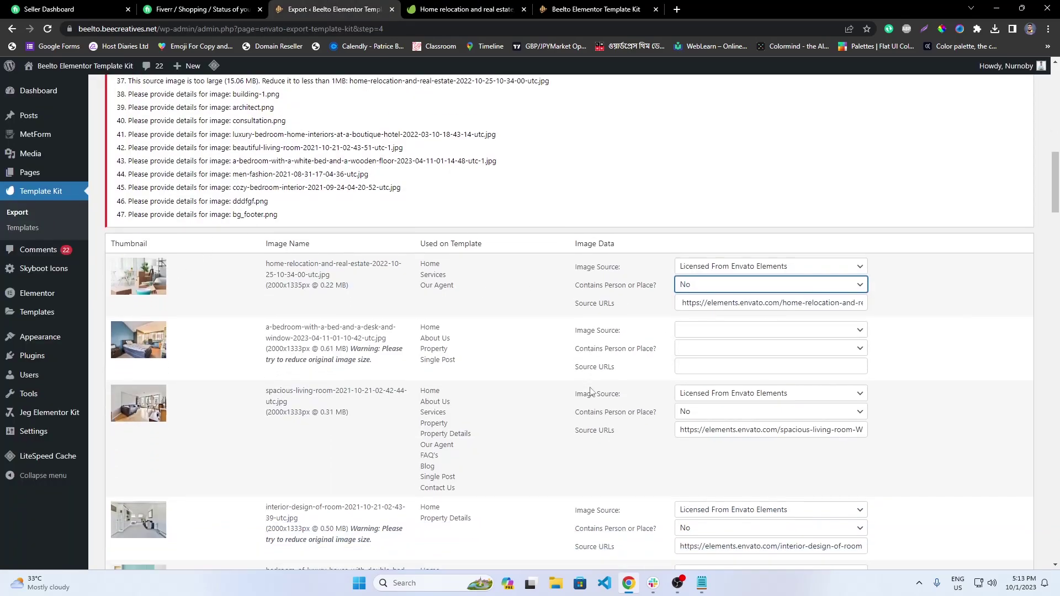
Switch to Image-link.txt in Notepad and copy the bedroom-of-luxury-house-with-double-bed-and-shelve-AWELCJX link.
{"action": "left_click", "coordinate": [700, 584]}
{"action": "left_click_drag", "start_coordinate": [408, 290], "coordinate": [1, 294]}
{"action": "key", "text": "ctrl+c"}
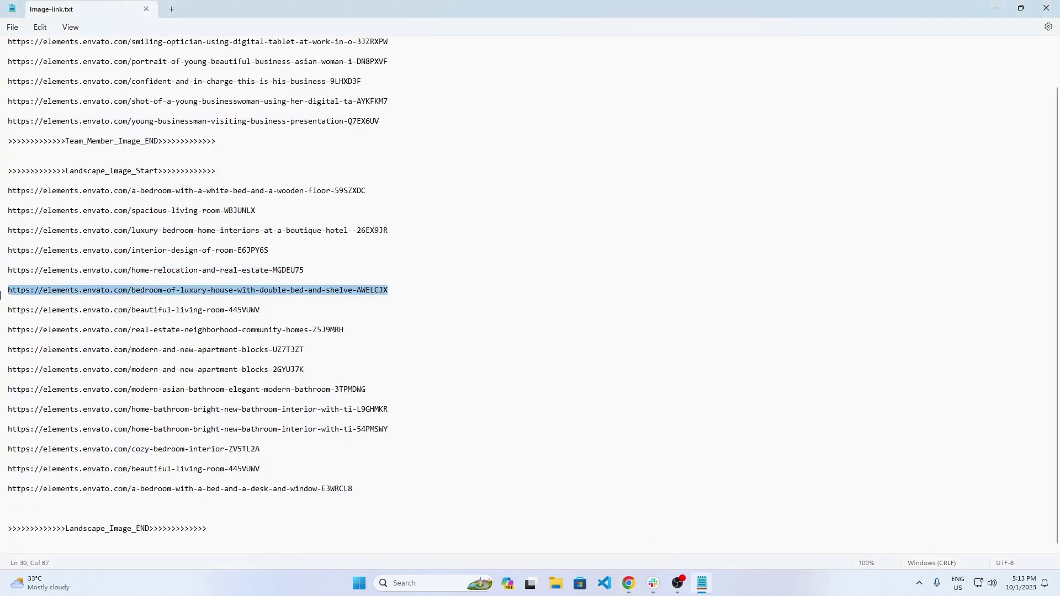
Switch to Chrome, open the copied bedroom link in the Envato Elements tab and add the photo to the Beelto-Real Estate Services Elementor Template Kit collection.
{"action": "left_click", "coordinate": [629, 583]}
{"action": "left_click", "coordinate": [467, 9]}
{"action": "left_click", "coordinate": [487, 28]}
{"action": "key", "text": "ctrl+v"}
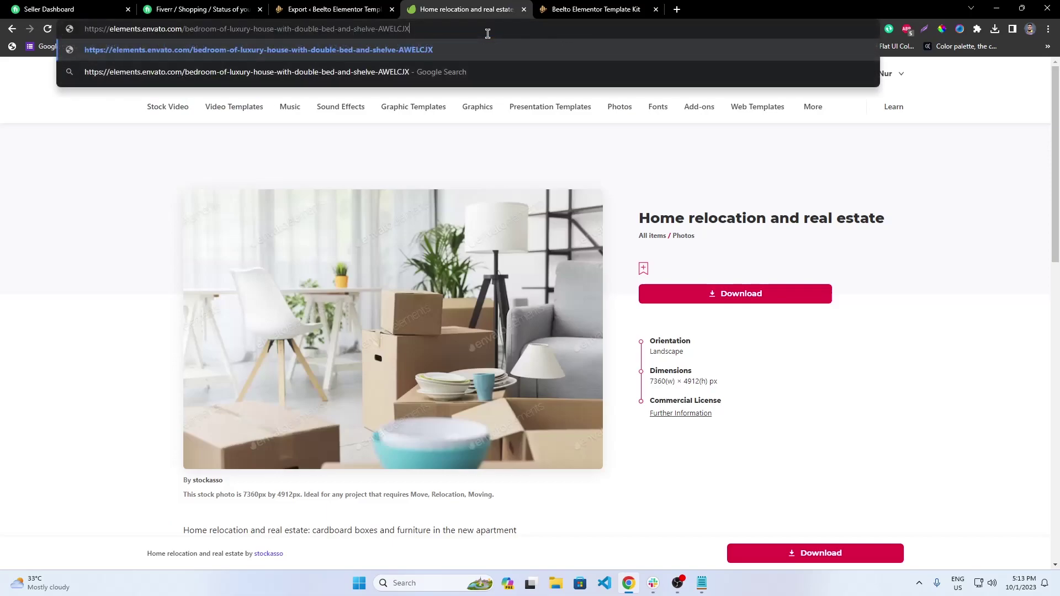
{"action": "key", "text": "Return"}
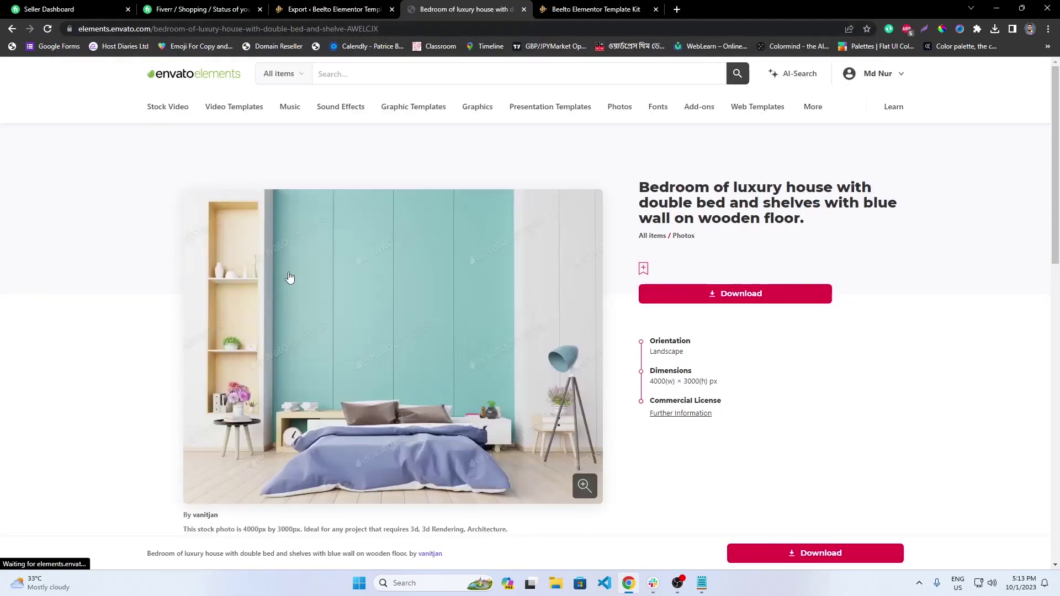
{"action": "left_click", "coordinate": [642, 269]}
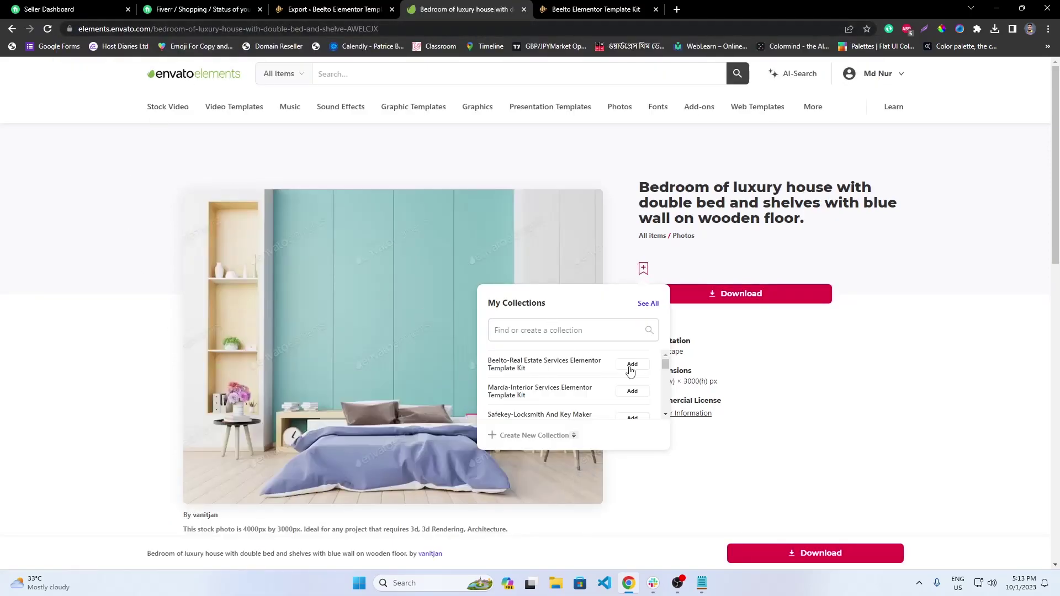
{"action": "left_click", "coordinate": [335, 6]}
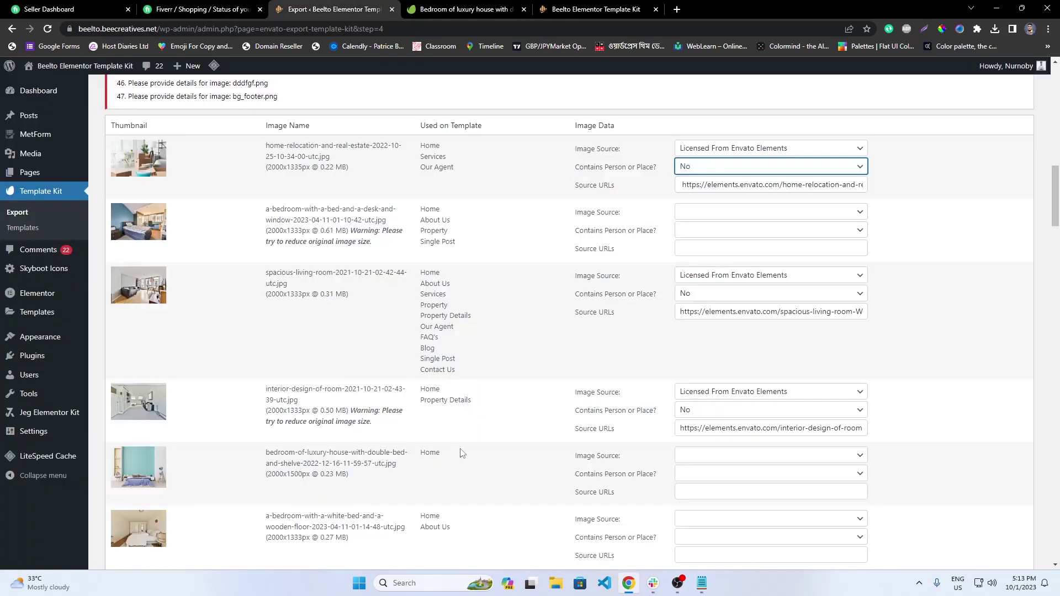
{"action": "left_click", "coordinate": [739, 492]}
{"action": "key", "text": "ctrl+v"}
{"action": "left_click", "coordinate": [495, 5]}
{"action": "left_click", "coordinate": [369, 6]}
{"action": "left_click", "coordinate": [757, 474]}
{"action": "left_click", "coordinate": [702, 496]}
{"action": "left_click", "coordinate": [735, 456]}
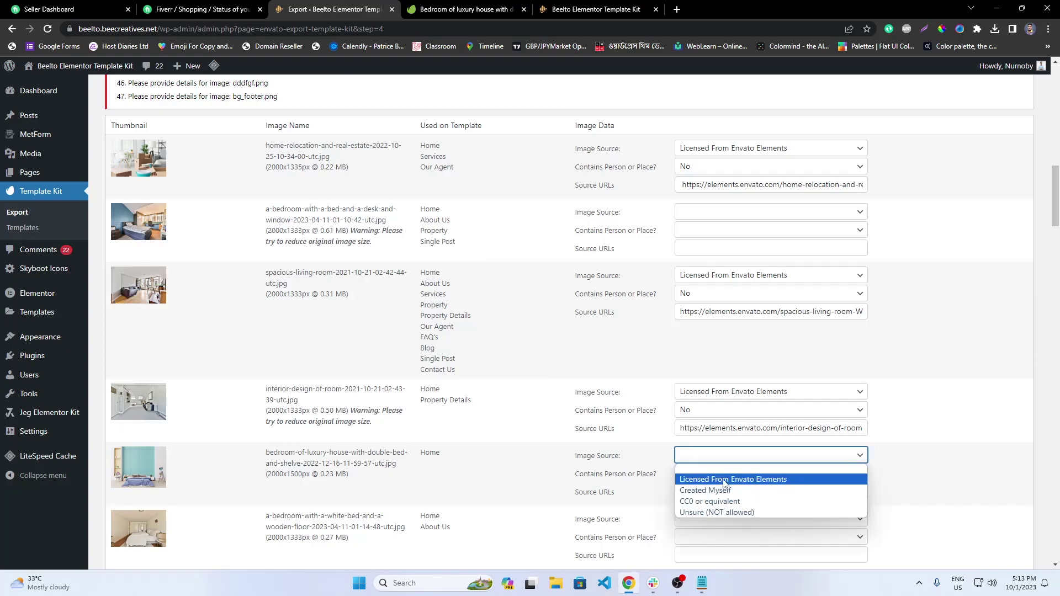
{"action": "left_click", "coordinate": [721, 484]}
Switch to Image-link.txt in Notepad and copy the beautiful-living-room-445VUWV link.
{"action": "left_click", "coordinate": [699, 589]}
{"action": "left_click_drag", "start_coordinate": [260, 310], "coordinate": [2, 312]}
{"action": "key", "text": "ctrl+c"}
Switch to Chrome, open the copied beautiful living room link in the Envato Elements tab and check its Beelto collection entry.
{"action": "left_click", "coordinate": [629, 584]}
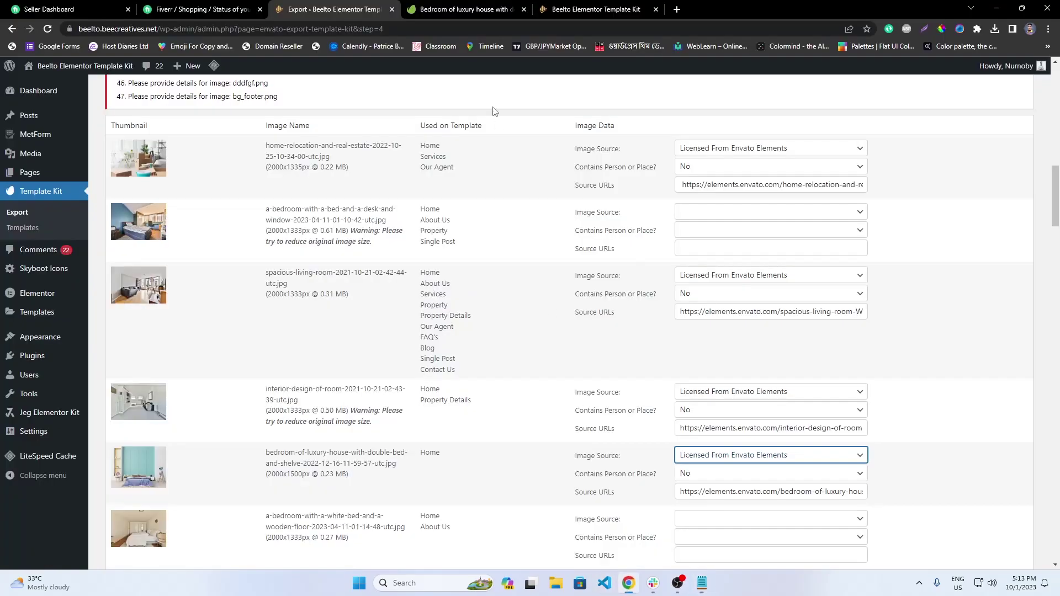
{"action": "left_click", "coordinate": [495, 9]}
{"action": "left_click", "coordinate": [496, 28]}
{"action": "key", "text": "ctrl+v"}
{"action": "key", "text": "Return"}
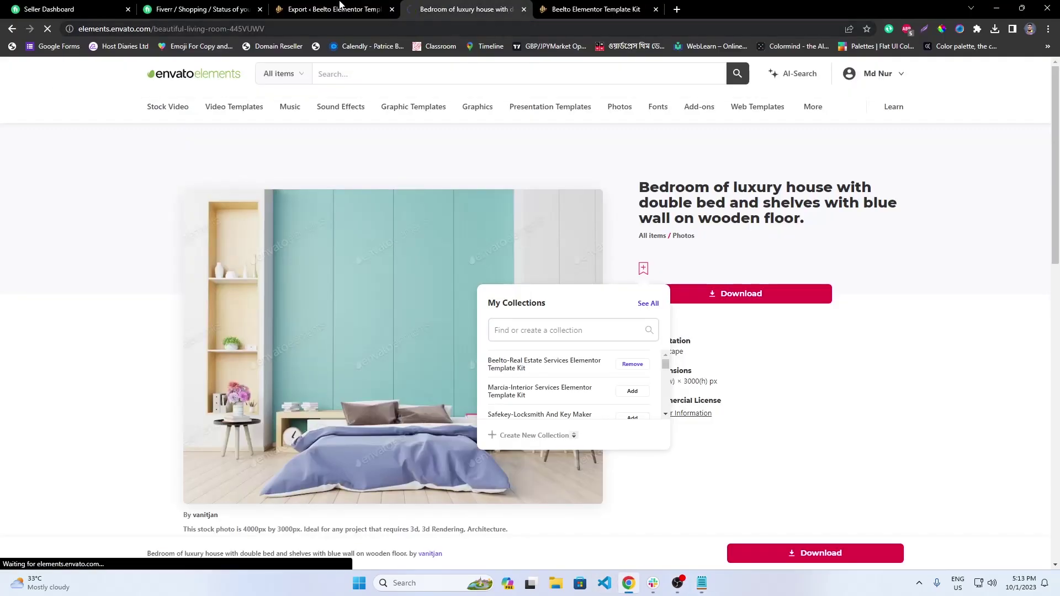
{"action": "left_click", "coordinate": [643, 269]}
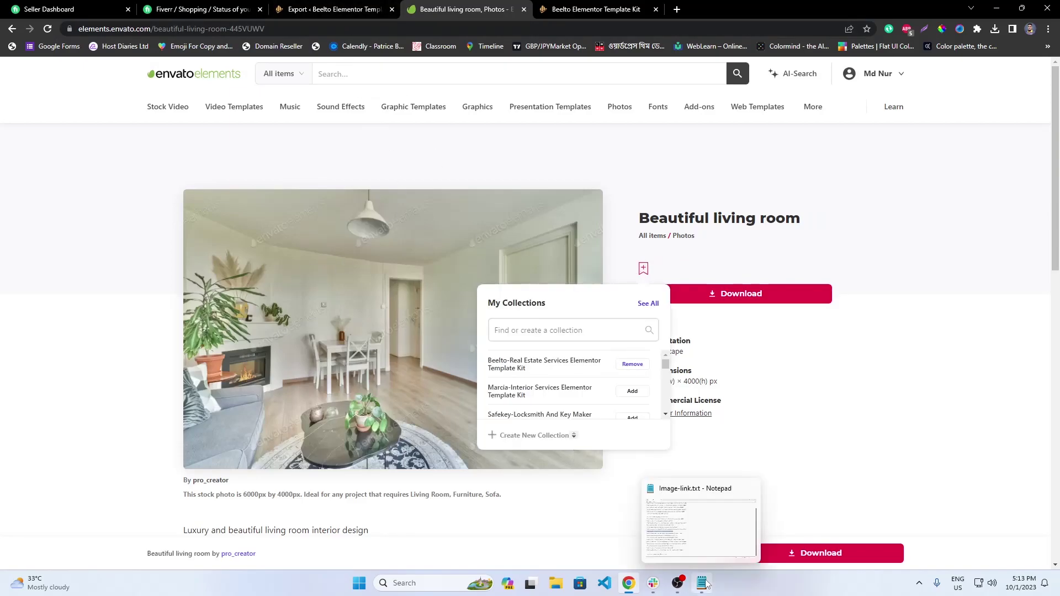
Compare the Envato beautiful living room photo with the template kit's image list to locate its matching entry.
{"action": "left_click", "coordinate": [339, 7]}
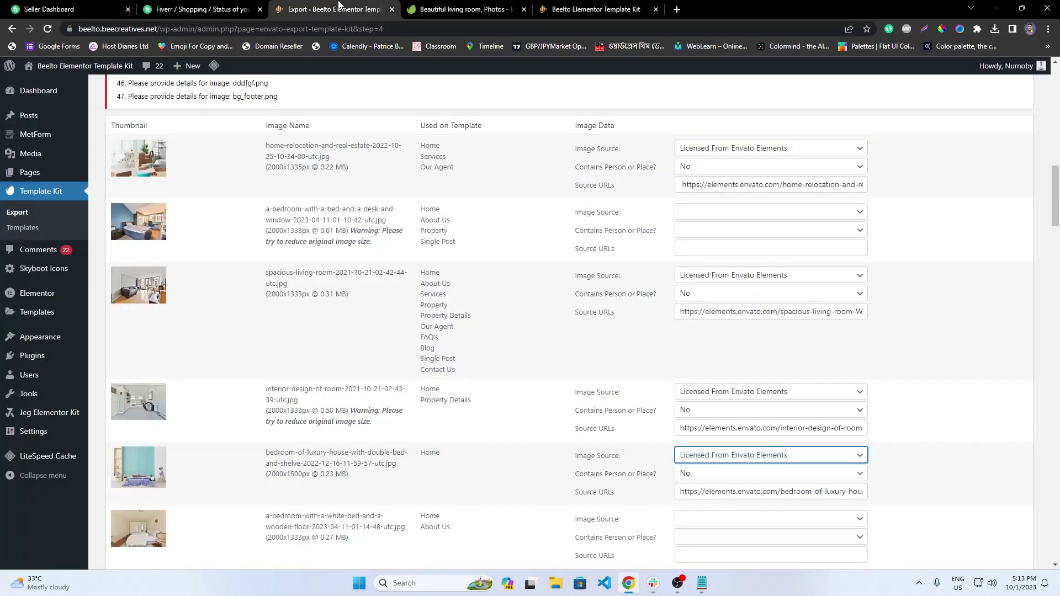
{"action": "left_click", "coordinate": [458, 9]}
{"action": "left_click", "coordinate": [365, 9]}
{"action": "scroll", "coordinate": [308, 452], "scroll_direction": "down", "scroll_amount": 7}
{"action": "left_click", "coordinate": [464, 9]}
{"action": "left_click", "coordinate": [337, 9]}
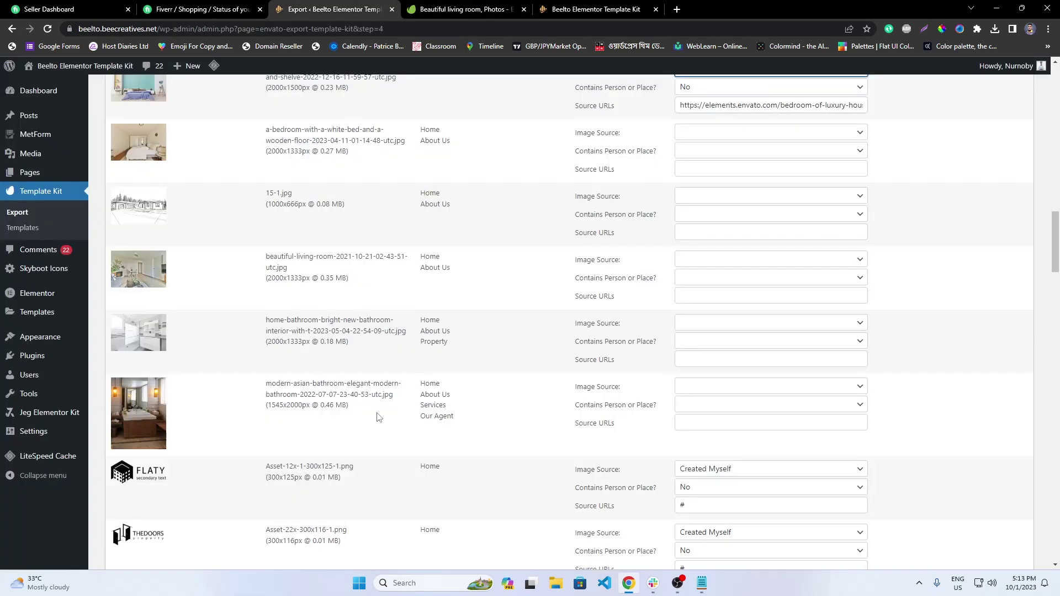
{"action": "left_click", "coordinate": [469, 9]}
{"action": "left_click", "coordinate": [319, 5]}
{"action": "left_click", "coordinate": [711, 298]}
{"action": "key", "text": "ctrl+v"}
{"action": "left_click", "coordinate": [717, 278]}
{"action": "key", "text": "Down"}
{"action": "key", "text": "Return"}
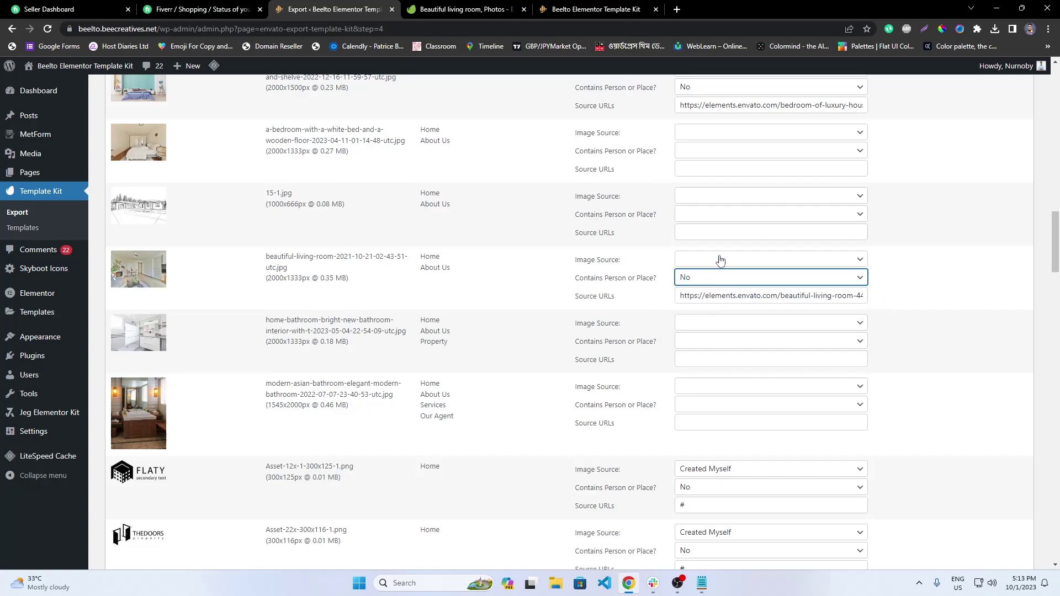
{"action": "left_click", "coordinate": [719, 260]}
{"action": "left_click", "coordinate": [718, 284]}
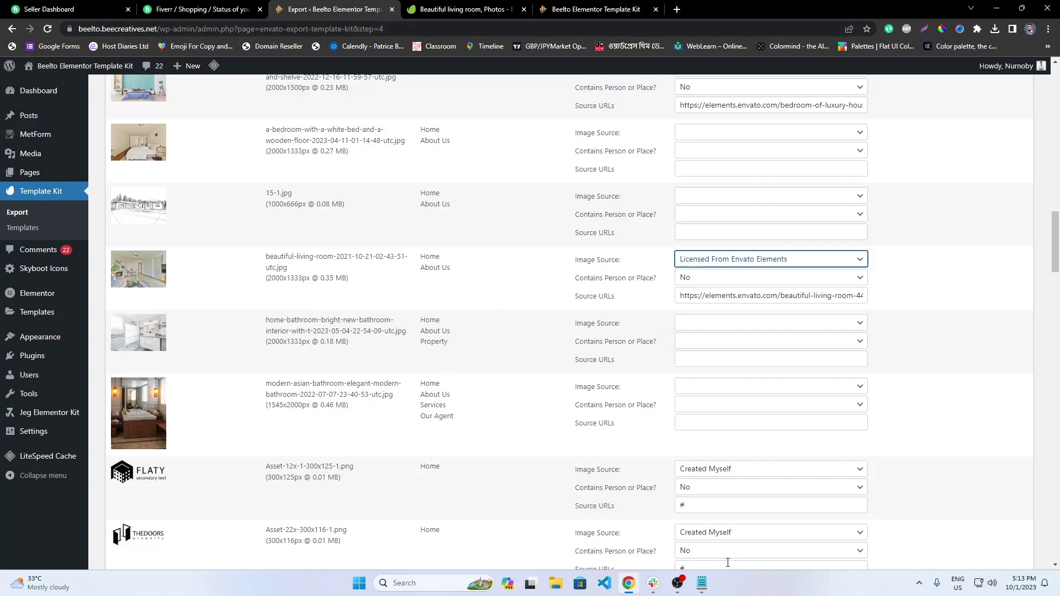
{"action": "left_click", "coordinate": [702, 583]}
{"action": "left_click", "coordinate": [703, 585]}
{"action": "mouse_move", "coordinate": [679, 588]}
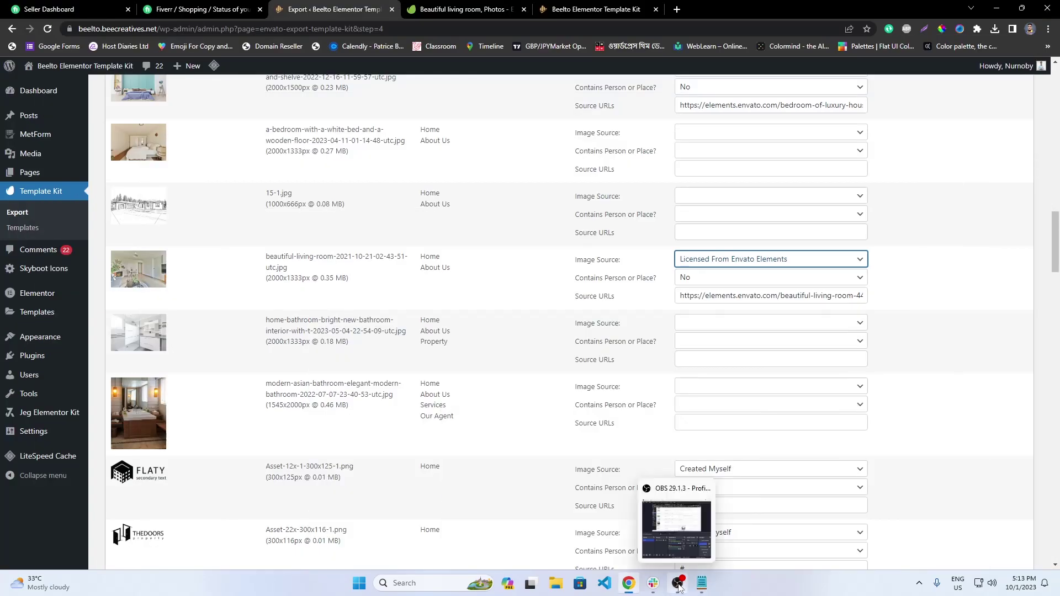
{"action": "left_click", "coordinate": [679, 585]}
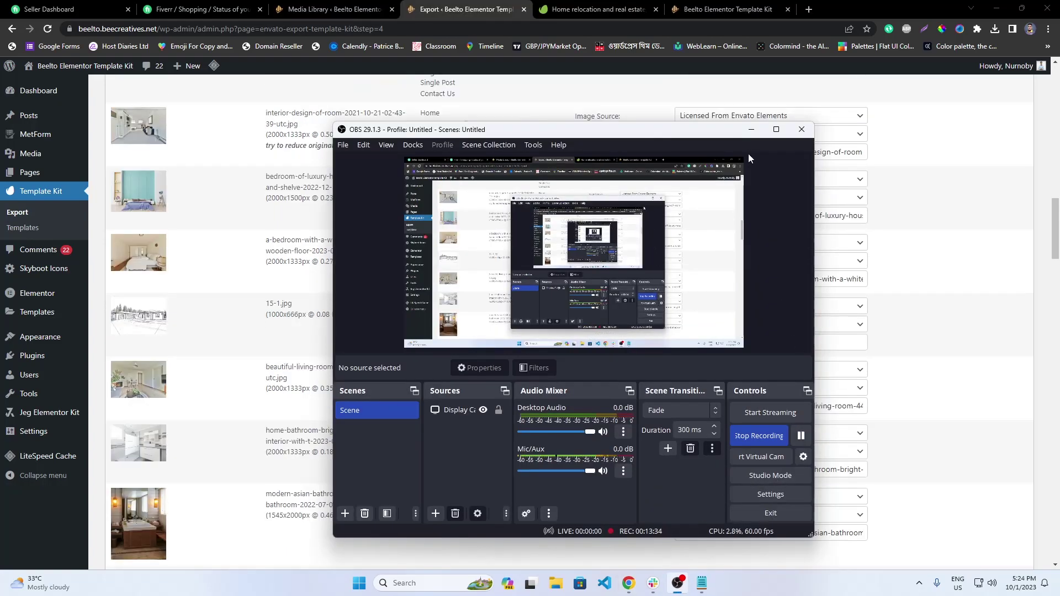
{"action": "left_click", "coordinate": [751, 129]}
Submit the completed media metadata for all the template kit's images.
{"action": "scroll", "coordinate": [752, 440], "scroll_direction": "down", "scroll_amount": 10}
{"action": "scroll", "coordinate": [862, 533], "scroll_direction": "down", "scroll_amount": 20}
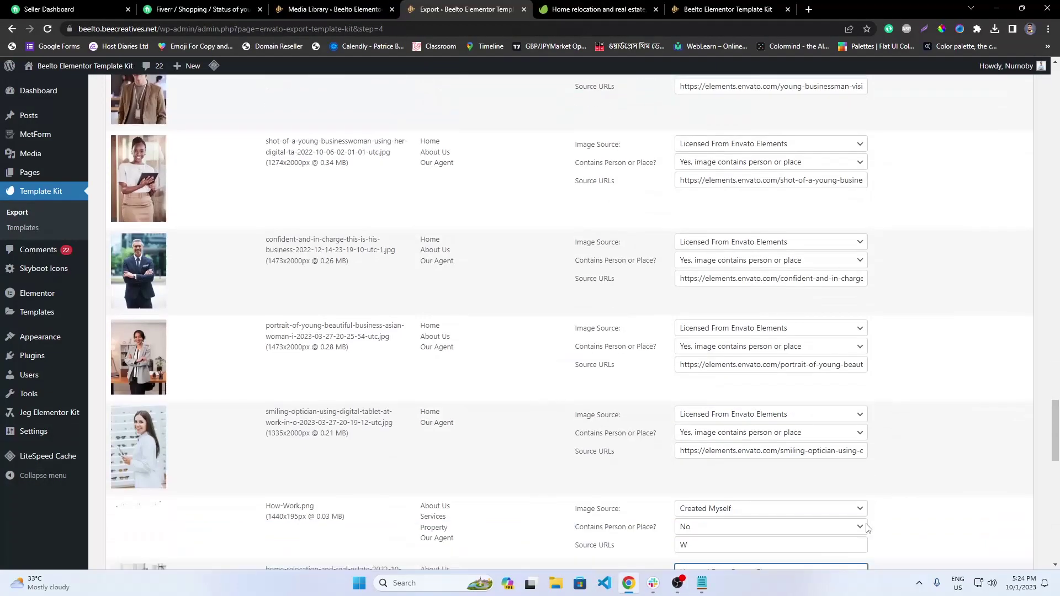
{"action": "left_click", "coordinate": [1000, 494]}
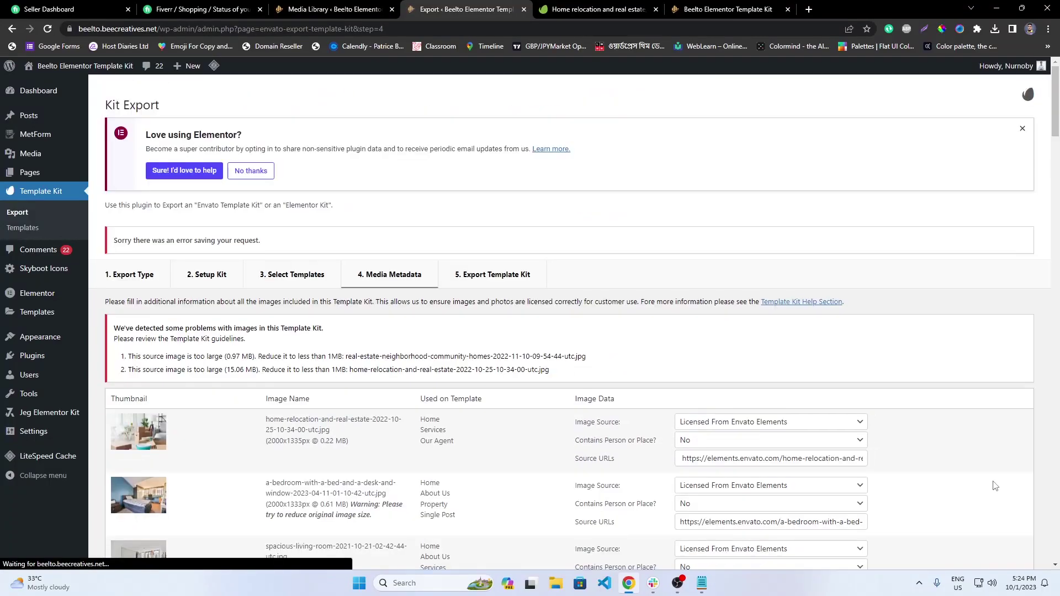
Review the reported image problems and look through the image list for the entries with a reduce-size warning.
{"action": "left_click_drag", "start_coordinate": [176, 371], "coordinate": [126, 374]}
{"action": "left_click", "coordinate": [580, 363]}
{"action": "left_click", "coordinate": [578, 360]}
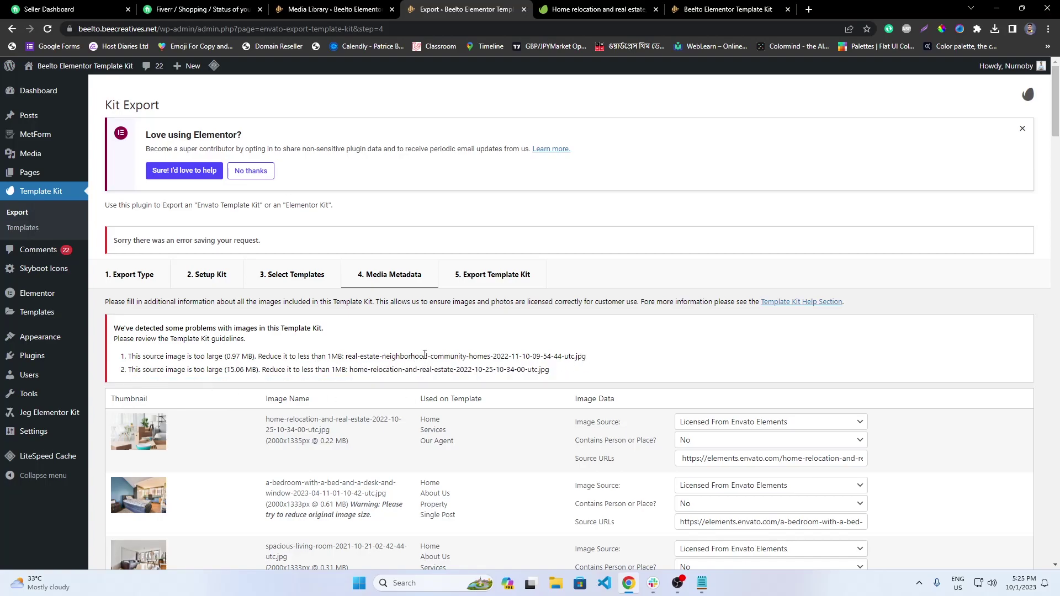
{"action": "scroll", "coordinate": [504, 449], "scroll_direction": "down", "scroll_amount": 10}
{"action": "scroll", "coordinate": [497, 431], "scroll_direction": "up", "scroll_amount": 5}
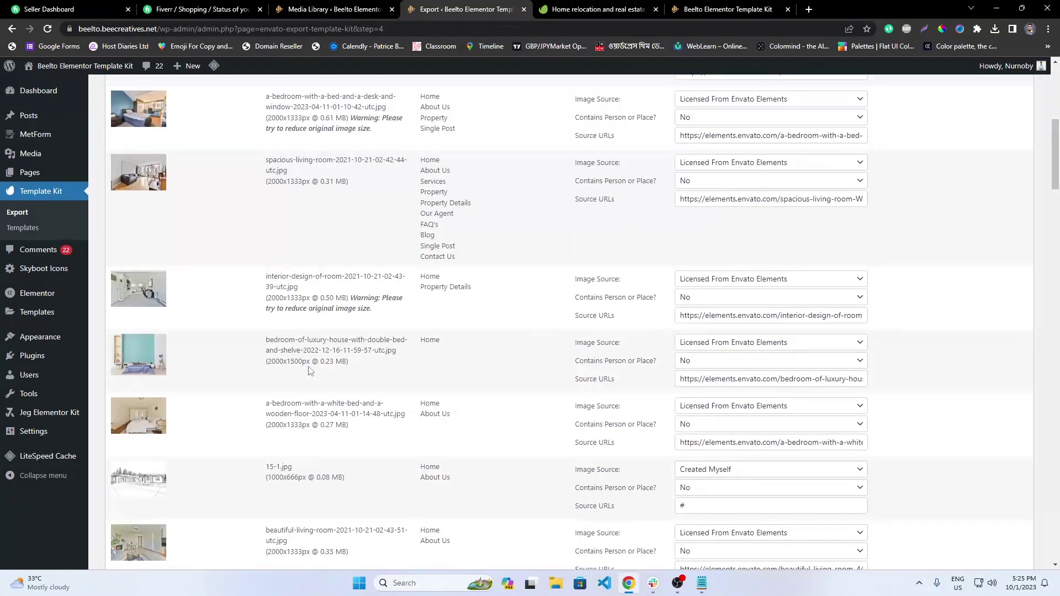
{"action": "scroll", "coordinate": [546, 436], "scroll_direction": "down", "scroll_amount": 15}
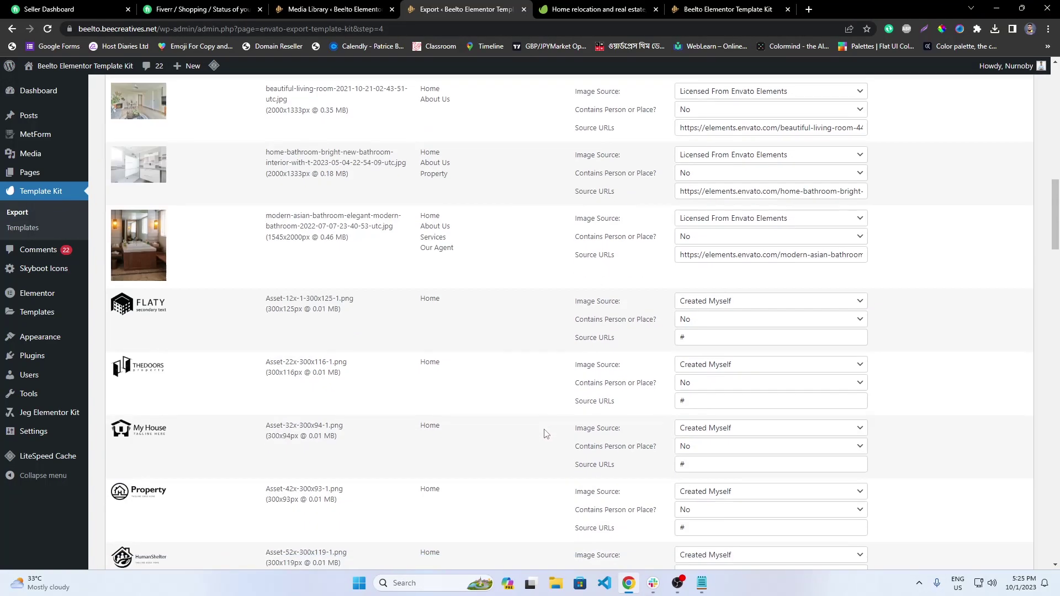
{"action": "scroll", "coordinate": [310, 207], "scroll_direction": "up", "scroll_amount": 1}
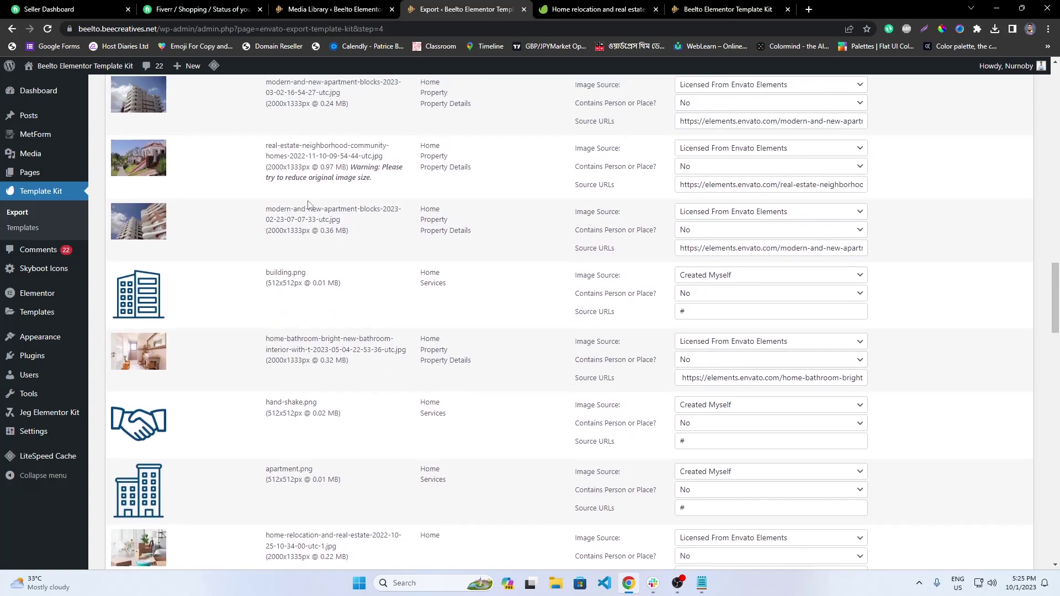
{"action": "scroll", "coordinate": [409, 357], "scroll_direction": "down", "scroll_amount": 20}
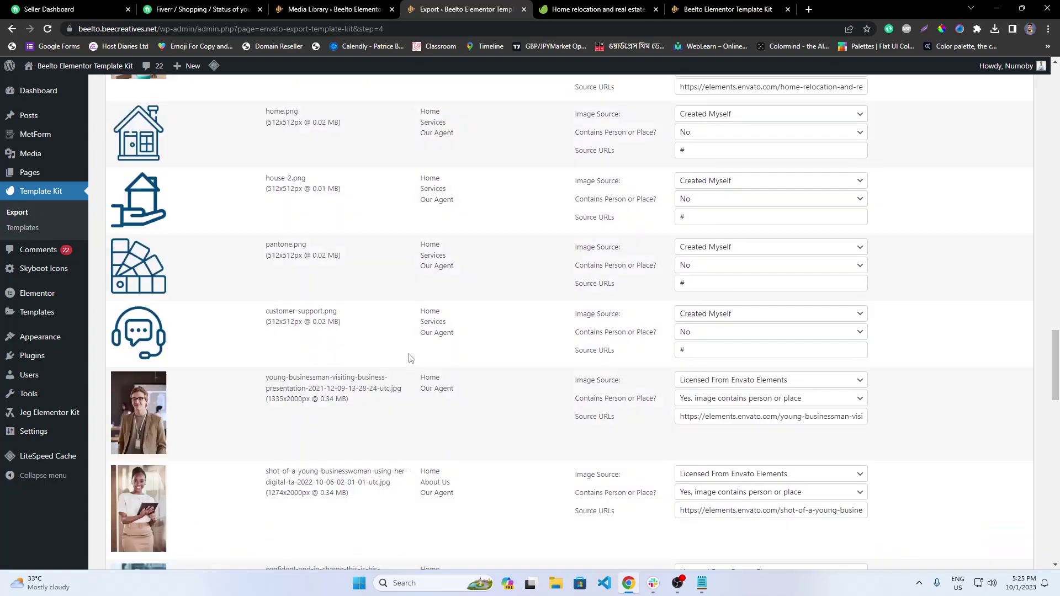
{"action": "scroll", "coordinate": [409, 356], "scroll_direction": "down", "scroll_amount": 4}
{"action": "scroll", "coordinate": [410, 356], "scroll_direction": "up", "scroll_amount": 7}
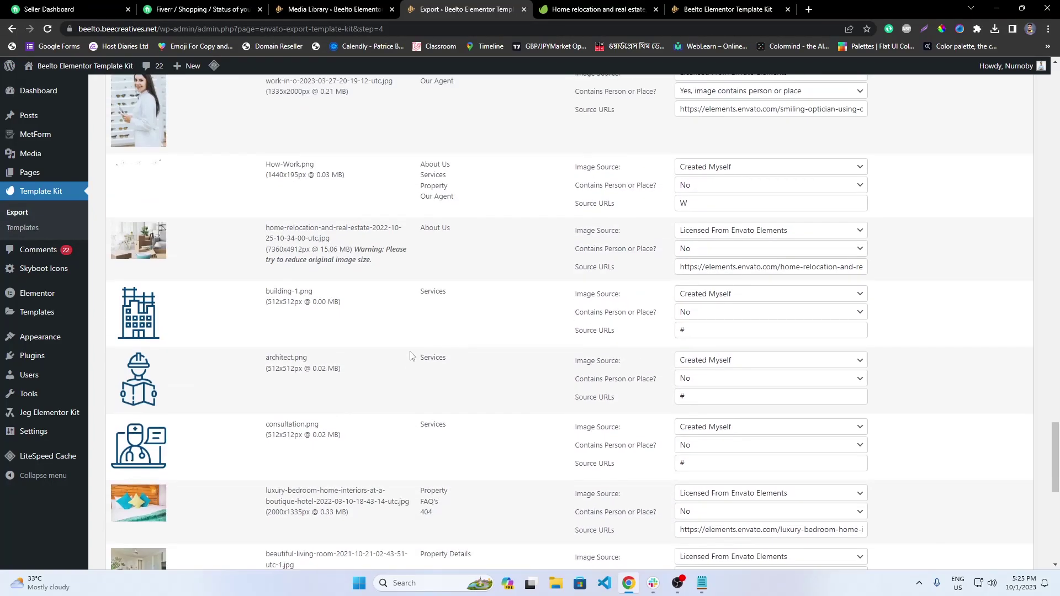
{"action": "left_click_drag", "start_coordinate": [276, 260], "coordinate": [375, 261]}
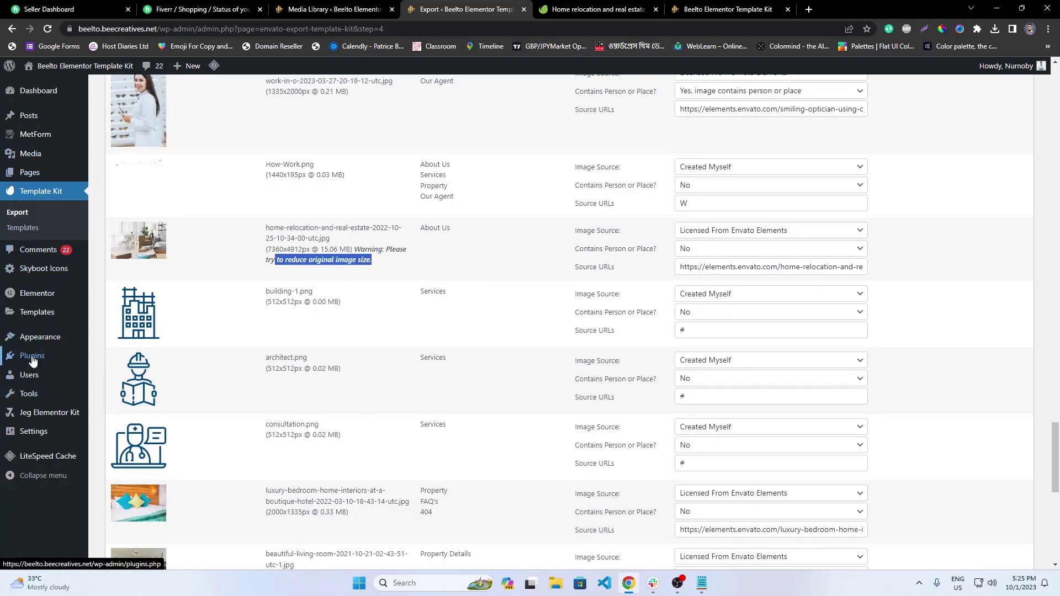
Search the WordPress plugin directory for tinyjpg, then install and activate the TinyPNG image compression plugin.
{"action": "mouse_move", "coordinate": [34, 359]}
{"action": "left_click", "coordinate": [117, 375]}
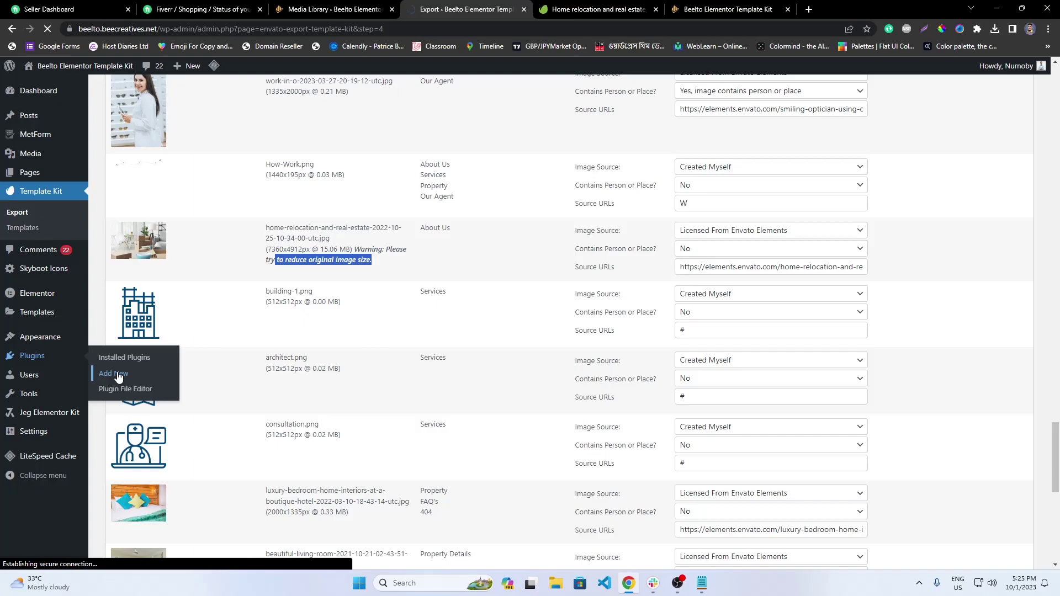
{"action": "left_click", "coordinate": [887, 126]}
{"action": "type", "text": "tinyjpg"}
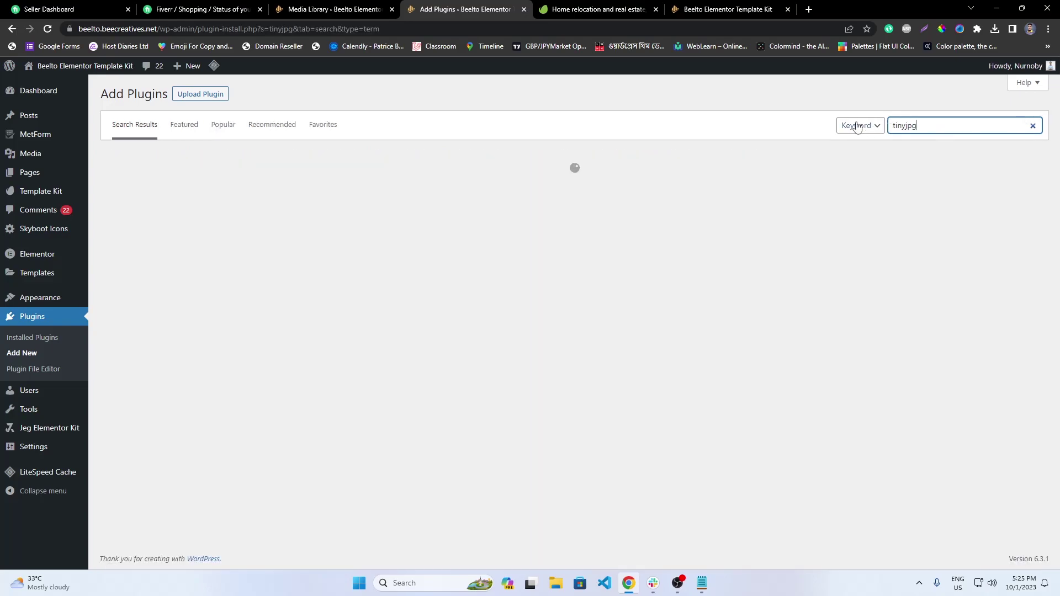
{"action": "left_click", "coordinate": [370, 187]}
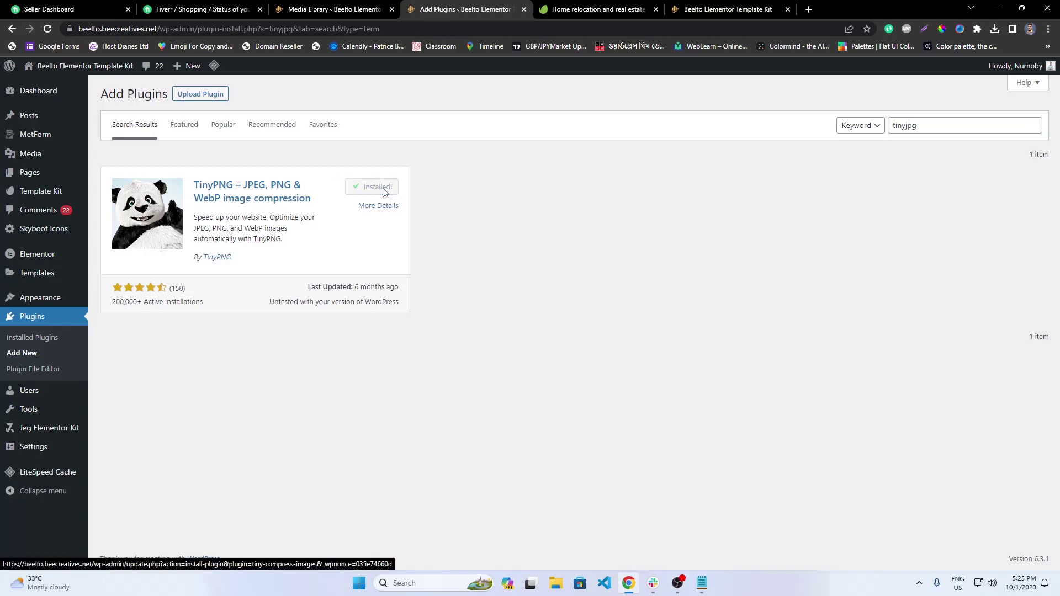
{"action": "left_click", "coordinate": [383, 189]}
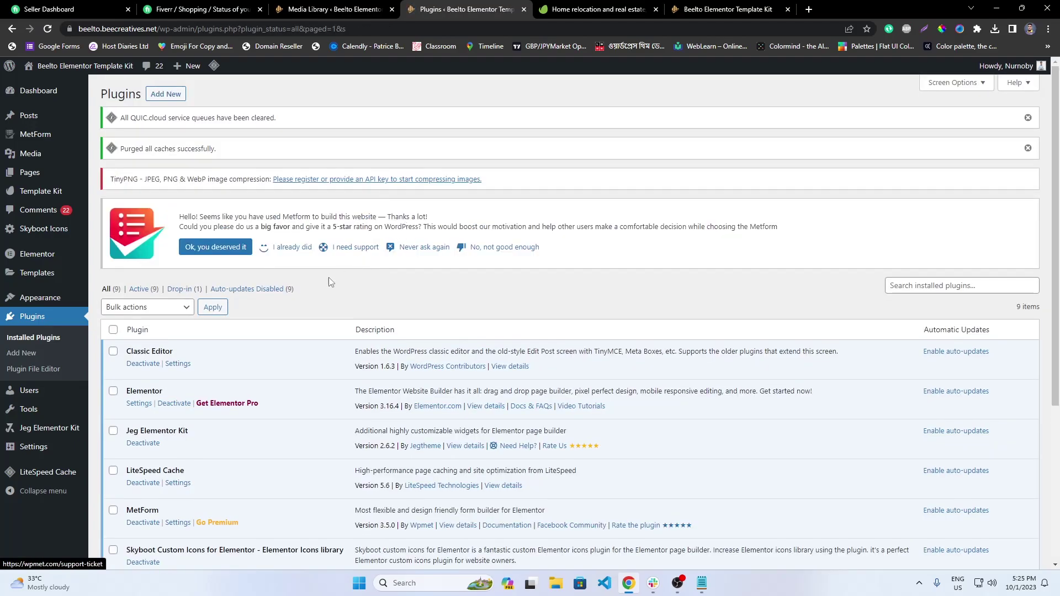
Open the TinyPNG plugin's settings and go to the Tinify API dashboard.
{"action": "scroll", "coordinate": [110, 420], "scroll_direction": "down", "scroll_amount": 5}
{"action": "left_click", "coordinate": [138, 460]}
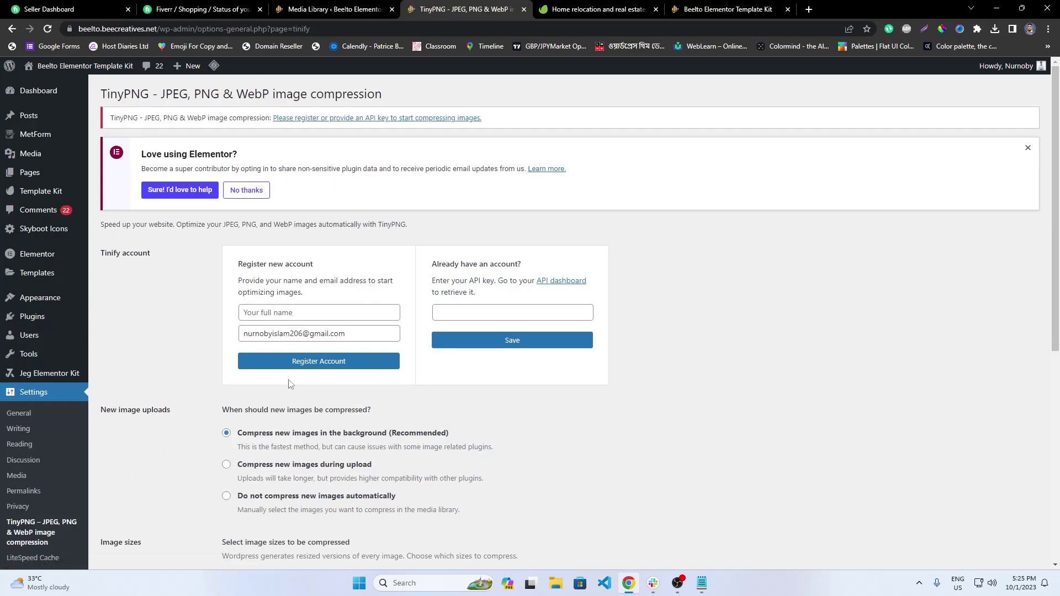
{"action": "left_click", "coordinate": [321, 313]}
{"action": "left_click", "coordinate": [509, 318]}
{"action": "left_click", "coordinate": [557, 282]}
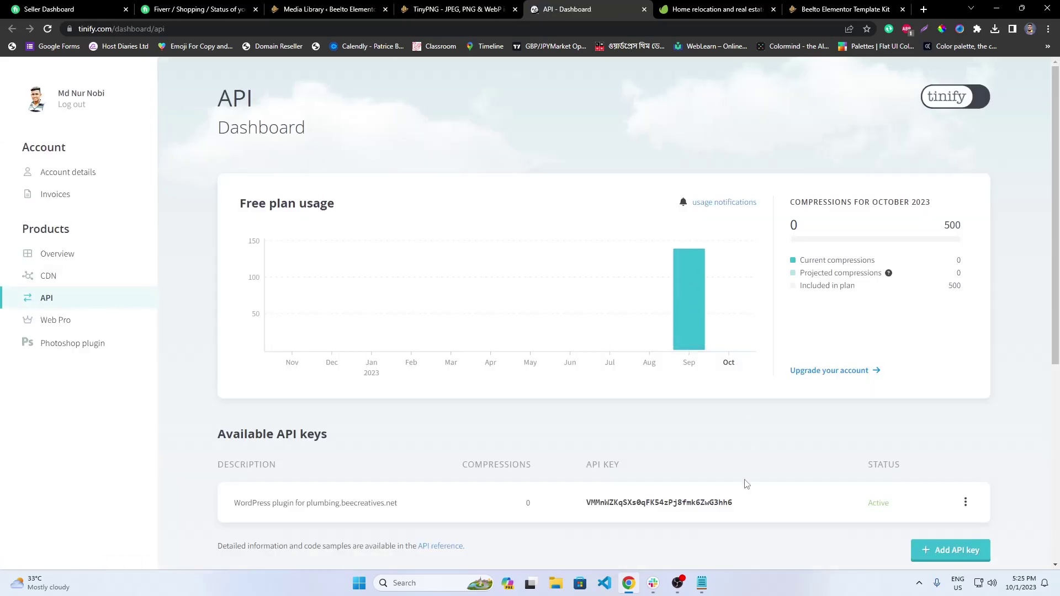
Copy the available API key from the Tinify dashboard and save it as the TinyPNG plugin's account key.
{"action": "double_click", "coordinate": [678, 506]}
{"action": "key", "text": "ctrl+c"}
{"action": "left_click", "coordinate": [458, 9]}
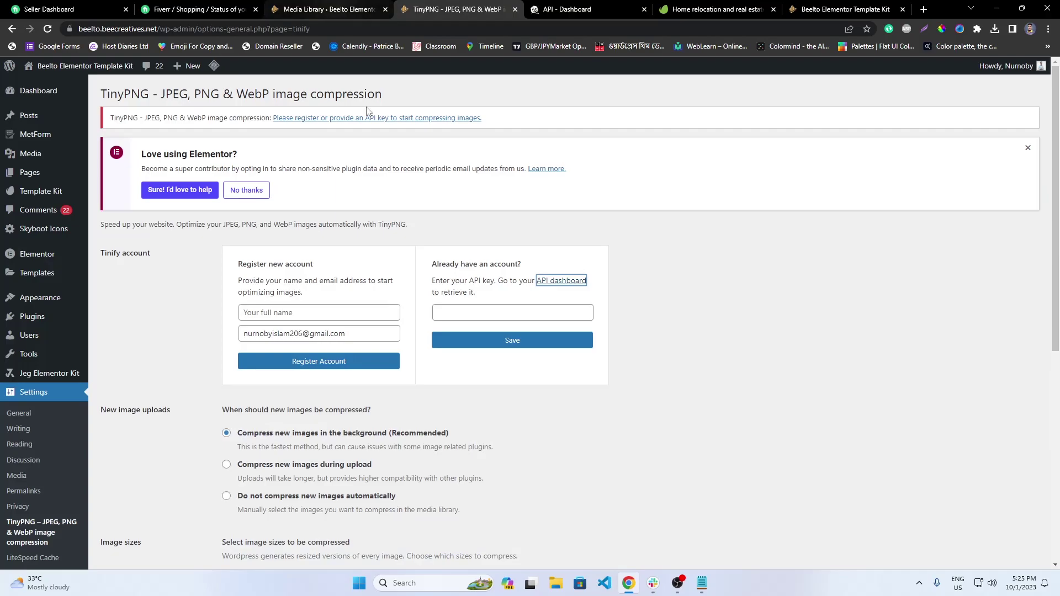
{"action": "left_click", "coordinate": [471, 320]}
{"action": "key", "text": "ctrl+v"}
{"action": "left_click", "coordinate": [553, 344]}
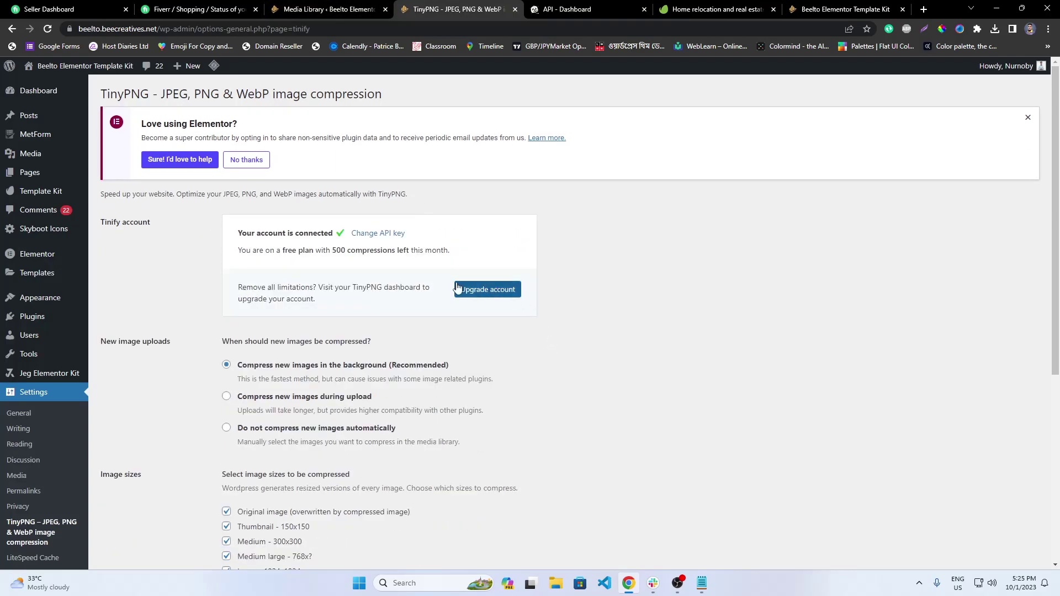
Enable resizing of original images in the TinyPNG settings with a maximum width of 1920.
{"action": "left_click_drag", "start_coordinate": [299, 253], "coordinate": [534, 252]}
{"action": "left_click", "coordinate": [1011, 320]}
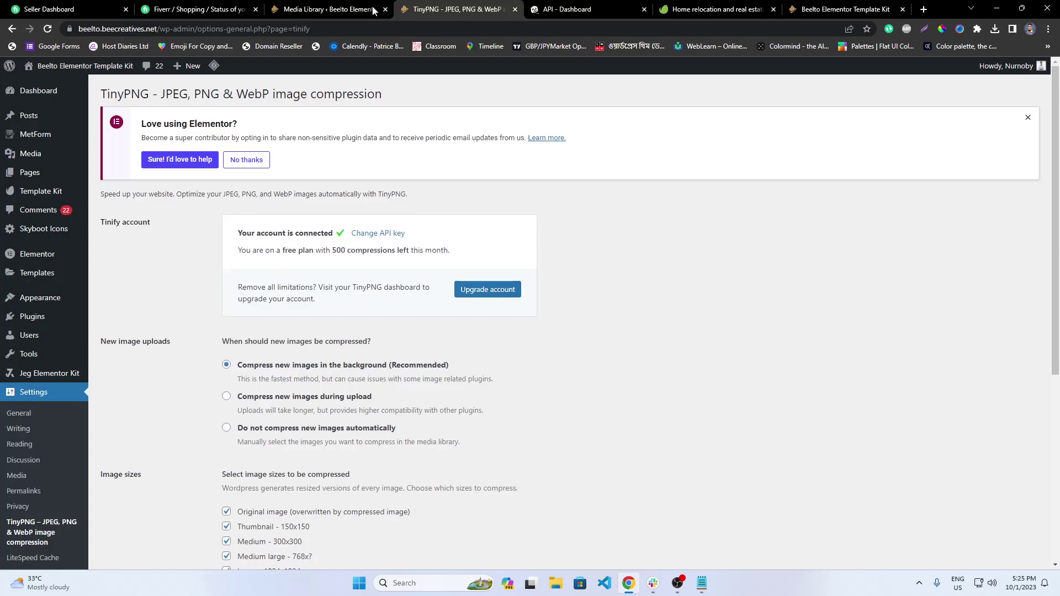
{"action": "scroll", "coordinate": [177, 526], "scroll_direction": "down", "scroll_amount": 5}
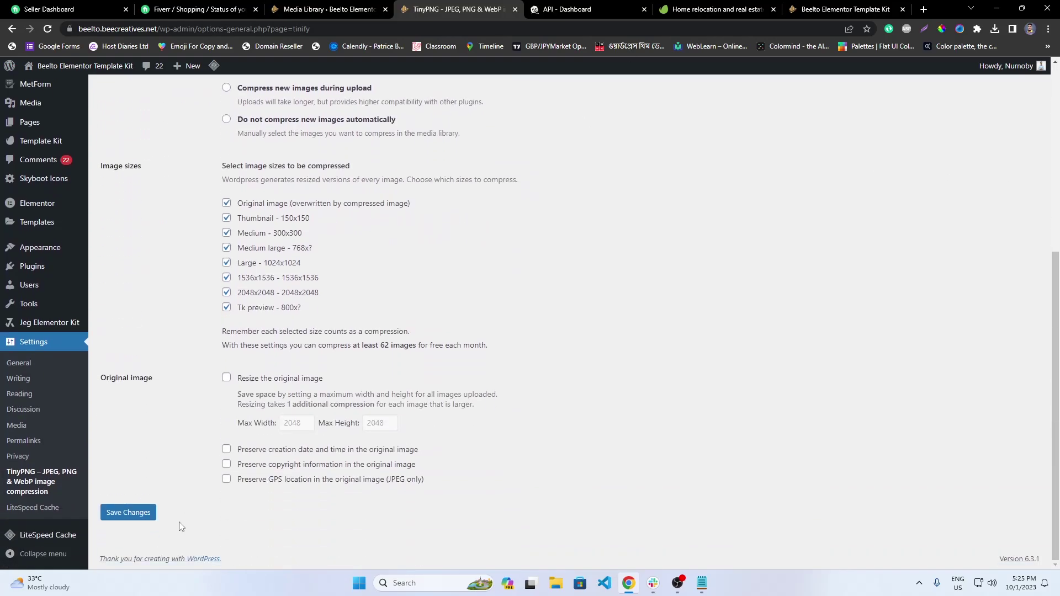
{"action": "left_click", "coordinate": [227, 378]}
{"action": "left_click", "coordinate": [297, 422]}
{"action": "double_click", "coordinate": [297, 422]}
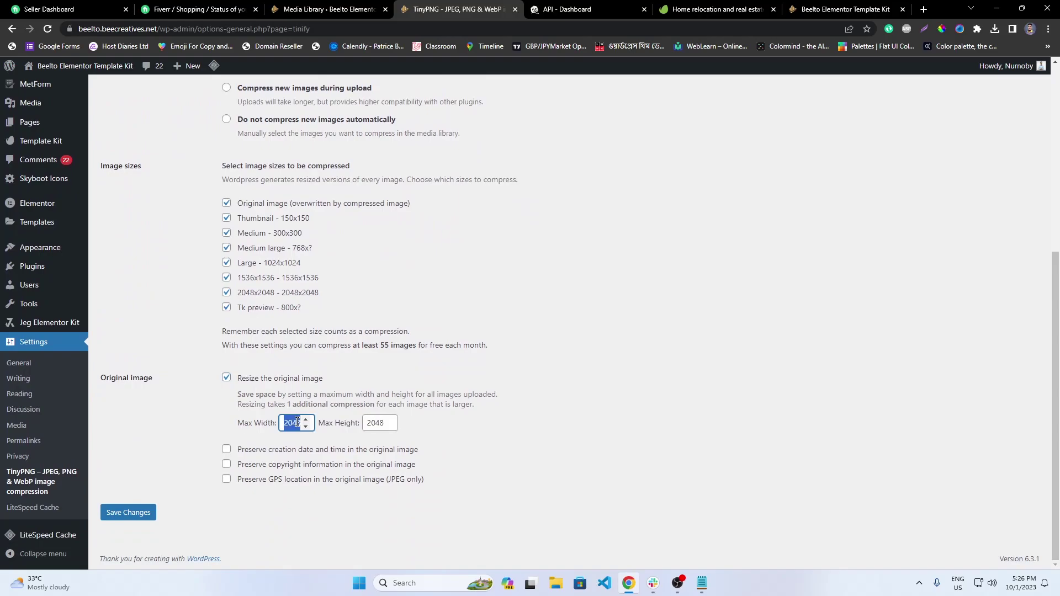
{"action": "type", "text": "19"}
Clear the maximum height for original images and save the TinyPNG settings.
{"action": "left_click", "coordinate": [389, 427]}
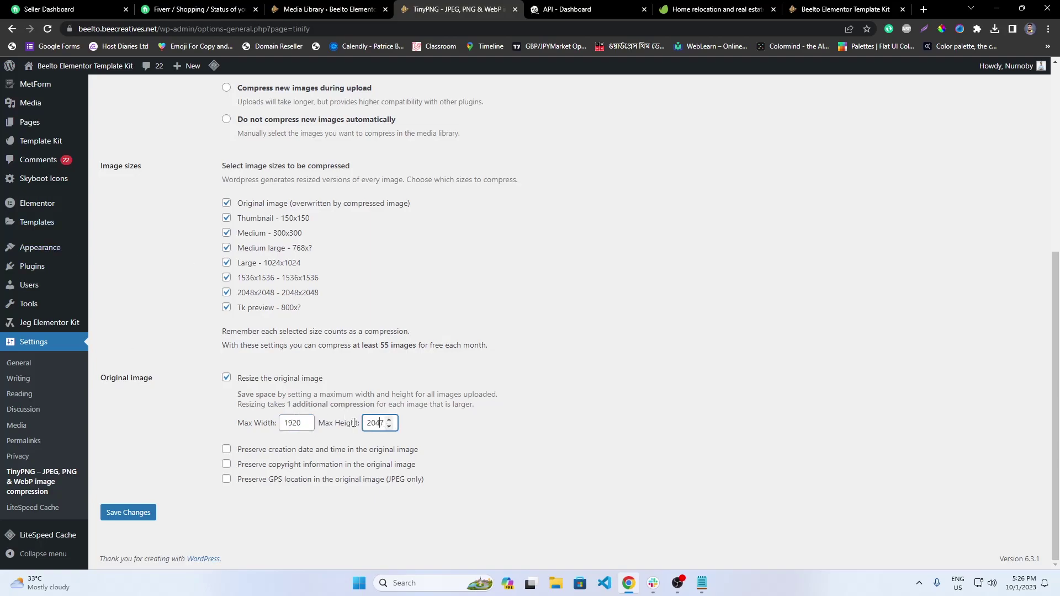
{"action": "key", "text": "ctrl+a"}
{"action": "key", "text": "BackSpace"}
{"action": "scroll", "coordinate": [279, 382], "scroll_direction": "up", "scroll_amount": 6}
{"action": "scroll", "coordinate": [279, 391], "scroll_direction": "down", "scroll_amount": 6}
{"action": "left_click", "coordinate": [138, 513]}
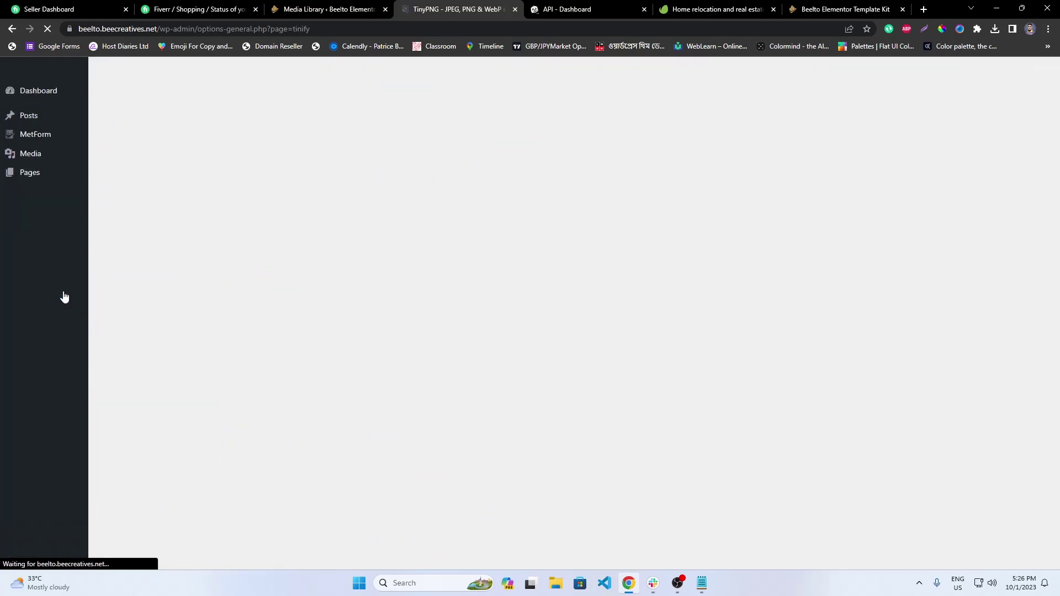
Open TinyPNG's bulk optimization page from the installed plugins and start optimizing the whole media library.
{"action": "mouse_move", "coordinate": [55, 317]}
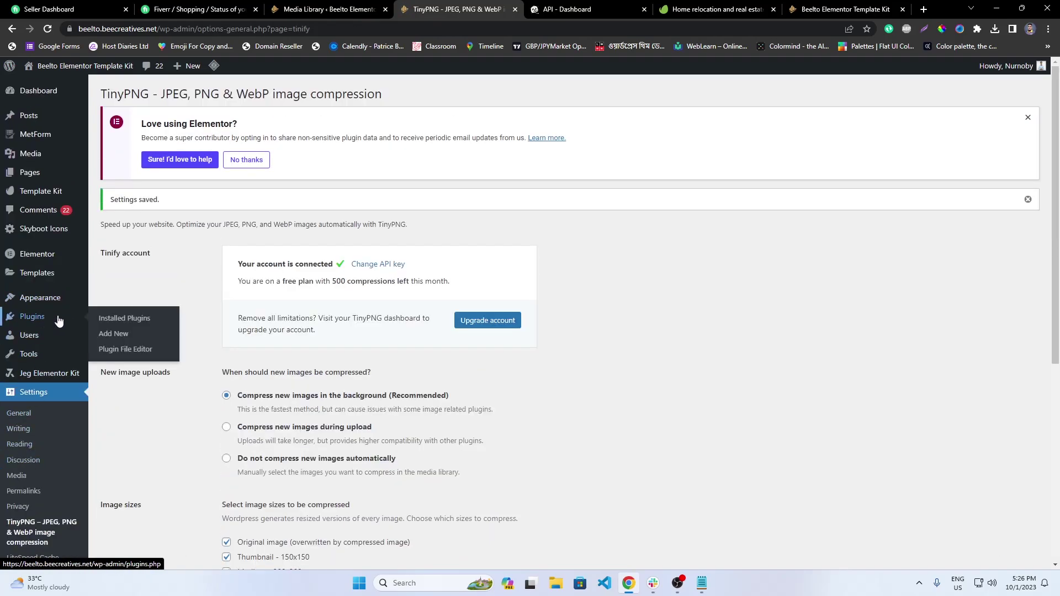
{"action": "left_click", "coordinate": [136, 320]}
{"action": "scroll", "coordinate": [180, 442], "scroll_direction": "down", "scroll_amount": 3}
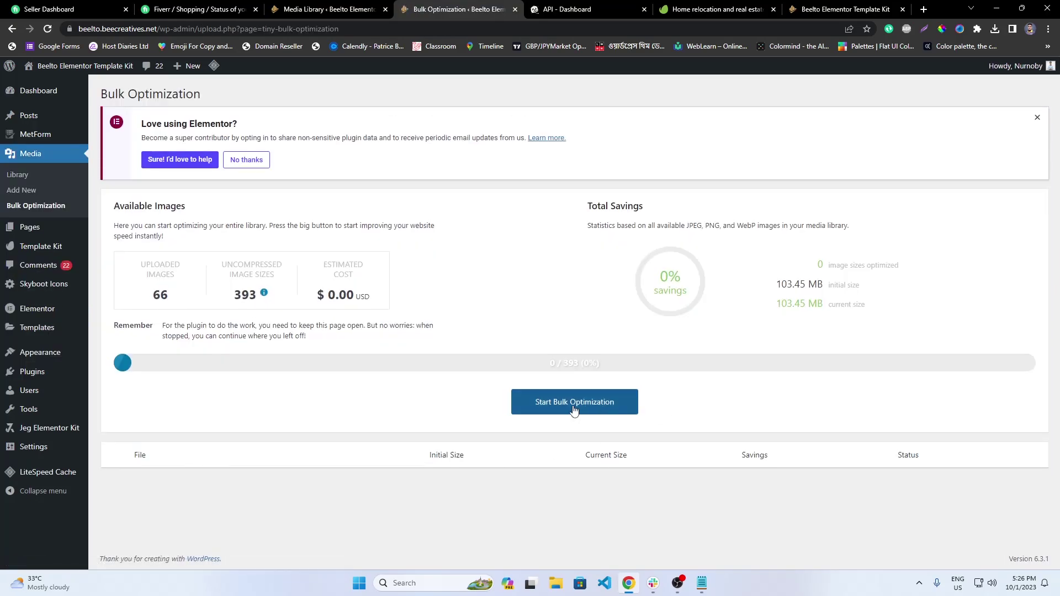
{"action": "left_click", "coordinate": [574, 410]}
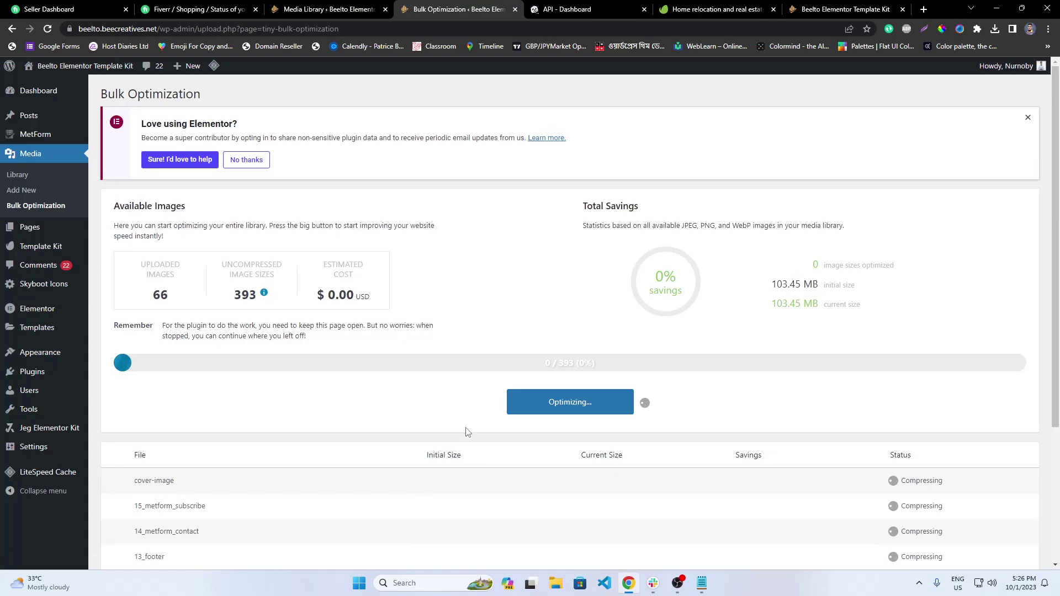
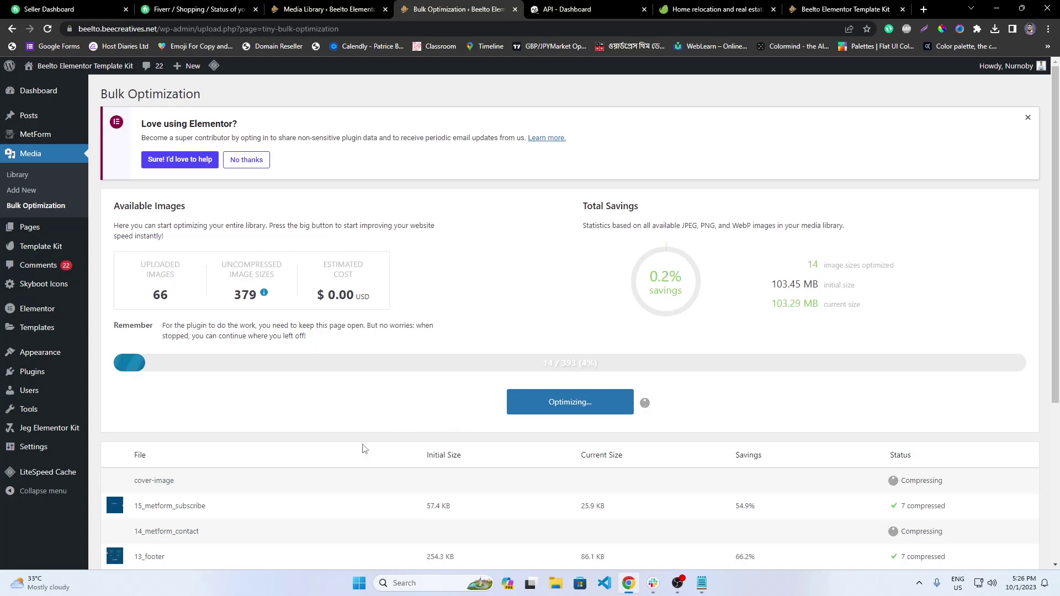
{"action": "scroll", "coordinate": [467, 470], "scroll_direction": "down", "scroll_amount": 1}
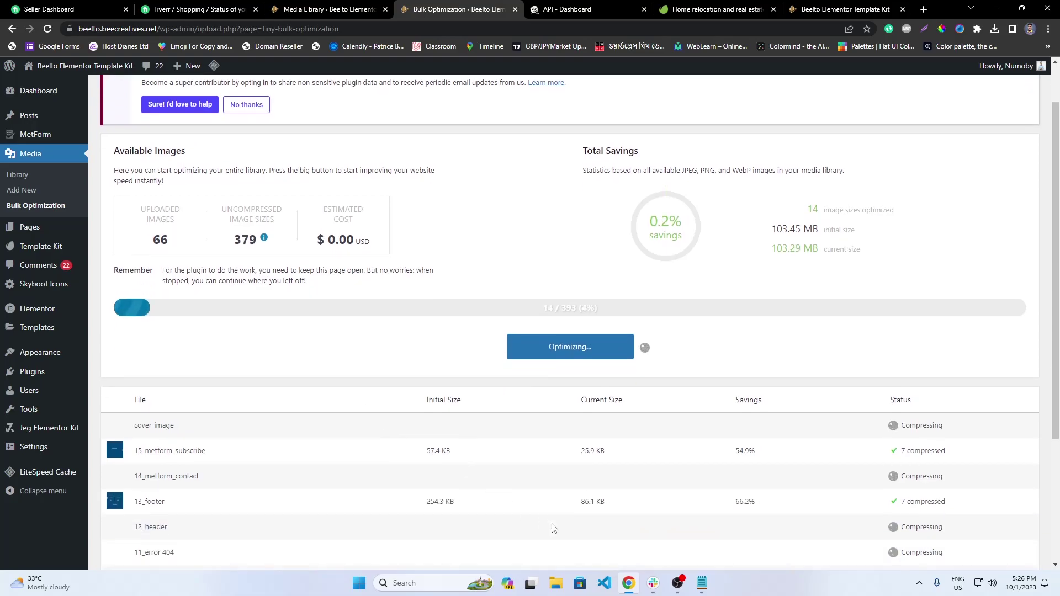
{"action": "left_click", "coordinate": [681, 586]}
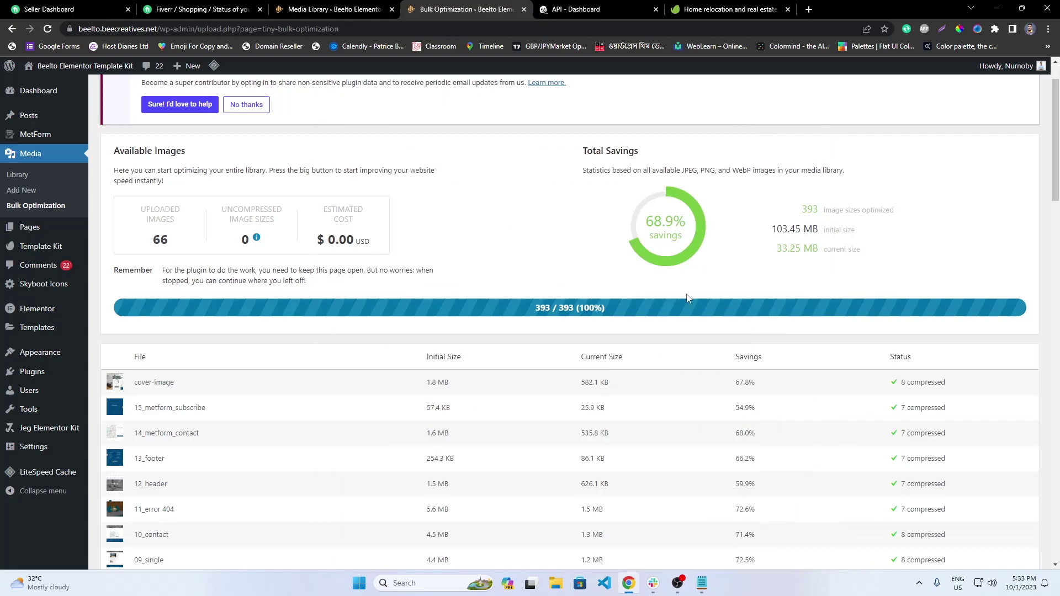
Review the initial size, current size and savings of each image in the bulk optimization results.
{"action": "scroll", "coordinate": [709, 430], "scroll_direction": "down", "scroll_amount": 6}
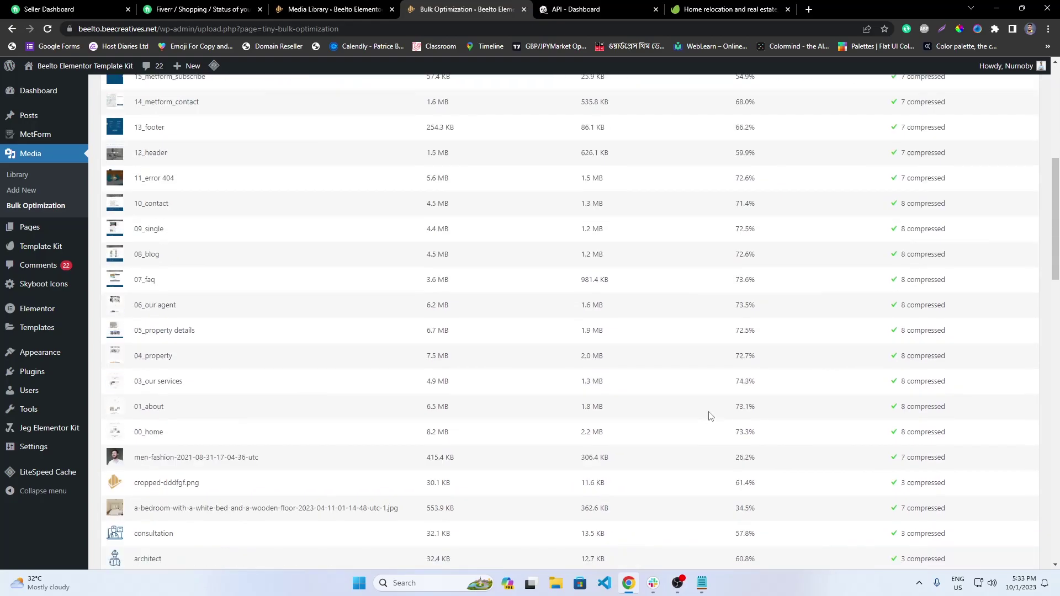
{"action": "left_click_drag", "start_coordinate": [622, 306], "coordinate": [370, 306]}
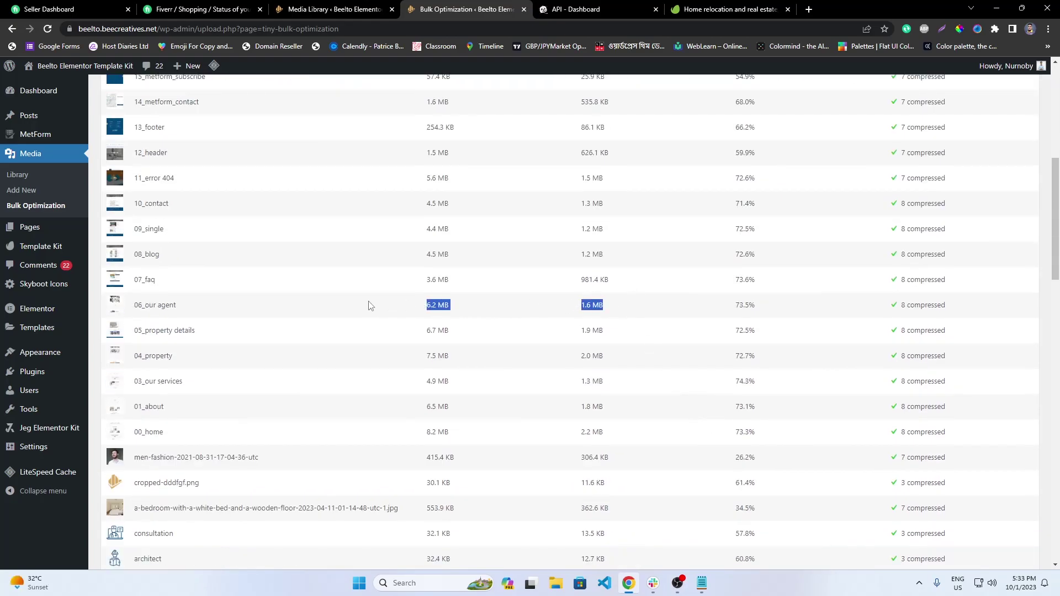
{"action": "scroll", "coordinate": [625, 395], "scroll_direction": "down", "scroll_amount": 20}
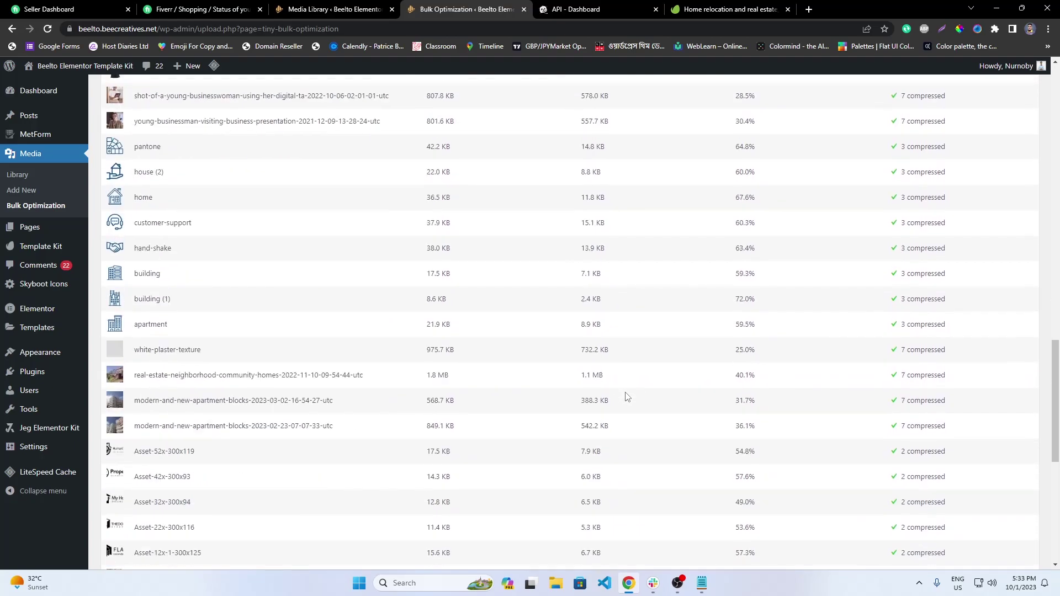
{"action": "scroll", "coordinate": [625, 397], "scroll_direction": "down", "scroll_amount": 3}
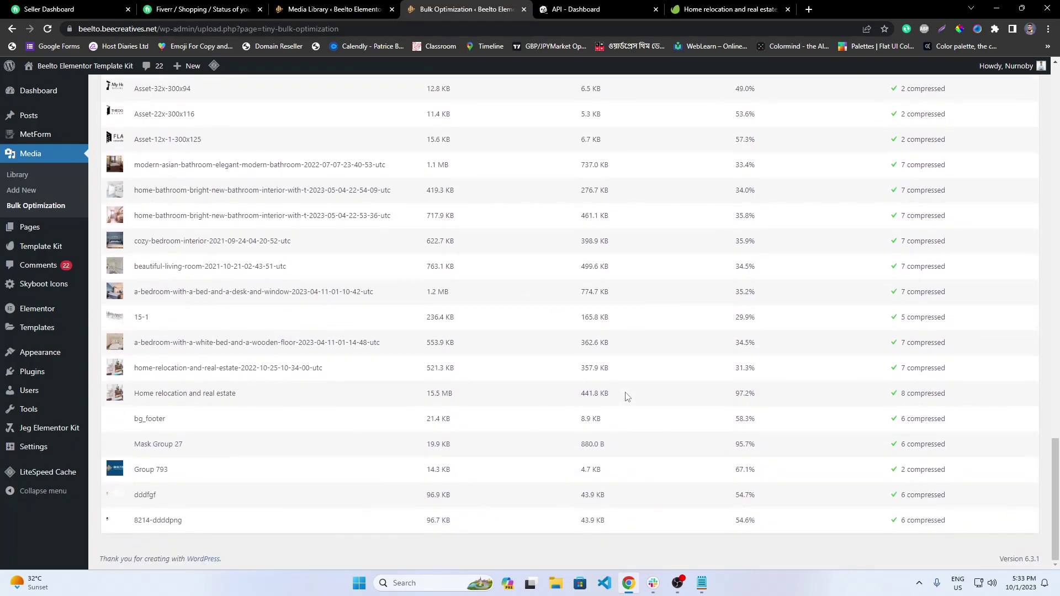
{"action": "scroll", "coordinate": [640, 399], "scroll_direction": "up", "scroll_amount": 6}
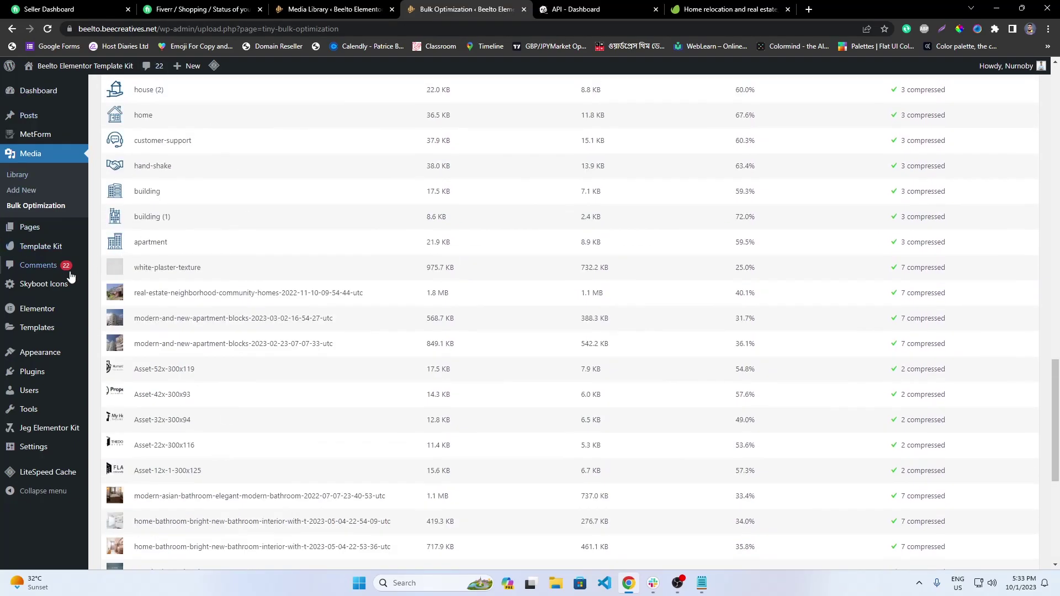
Open the template kit export and proceed with the Envato Template Kit type through kit setup and template selection to the media metadata.
{"action": "mouse_move", "coordinate": [39, 241]}
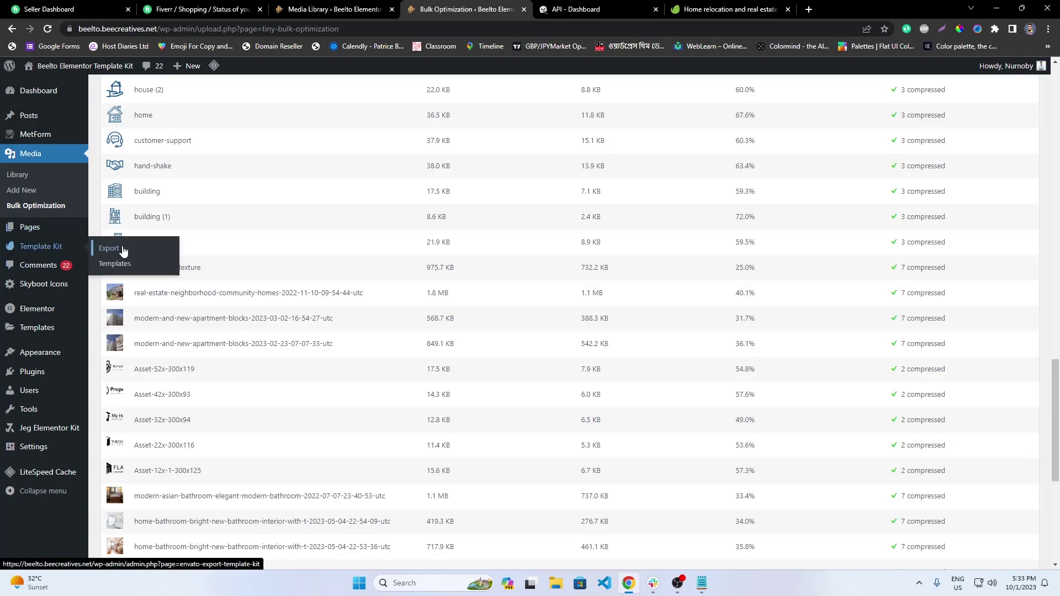
{"action": "left_click", "coordinate": [123, 251]}
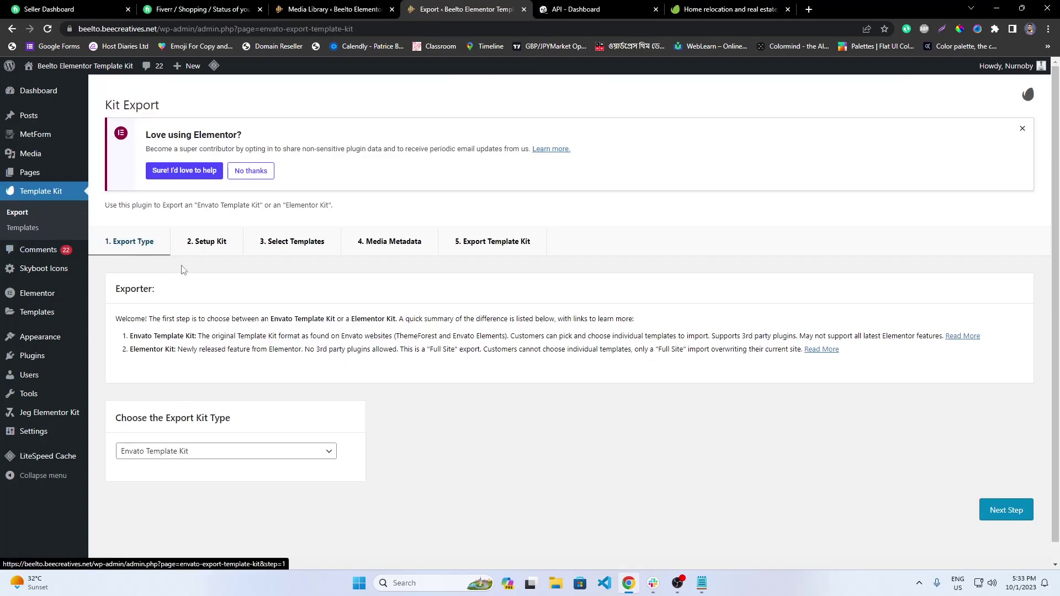
{"action": "left_click", "coordinate": [995, 511]}
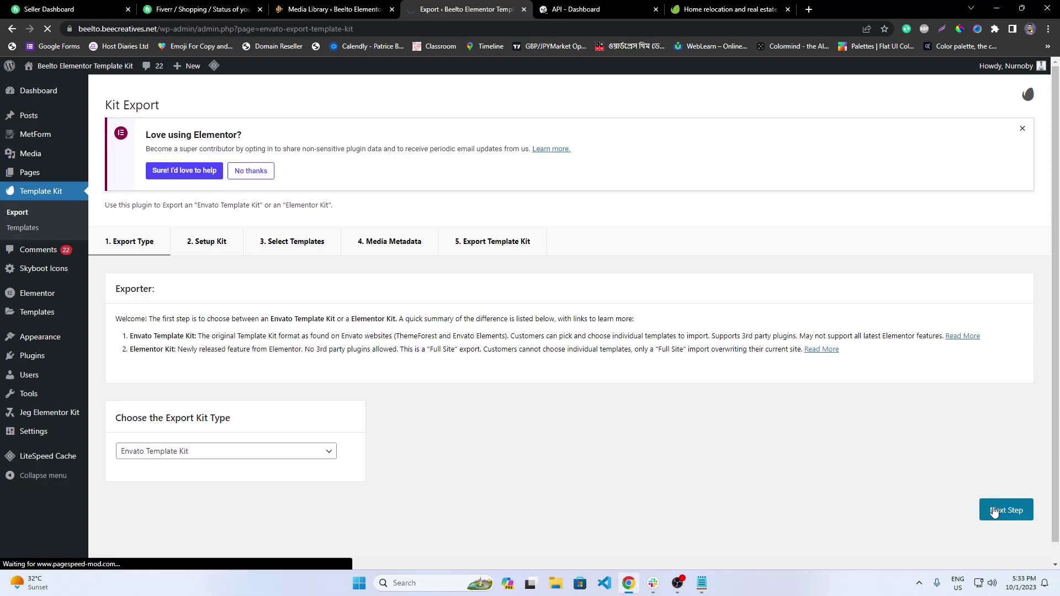
{"action": "scroll", "coordinate": [992, 505], "scroll_direction": "down", "scroll_amount": 3}
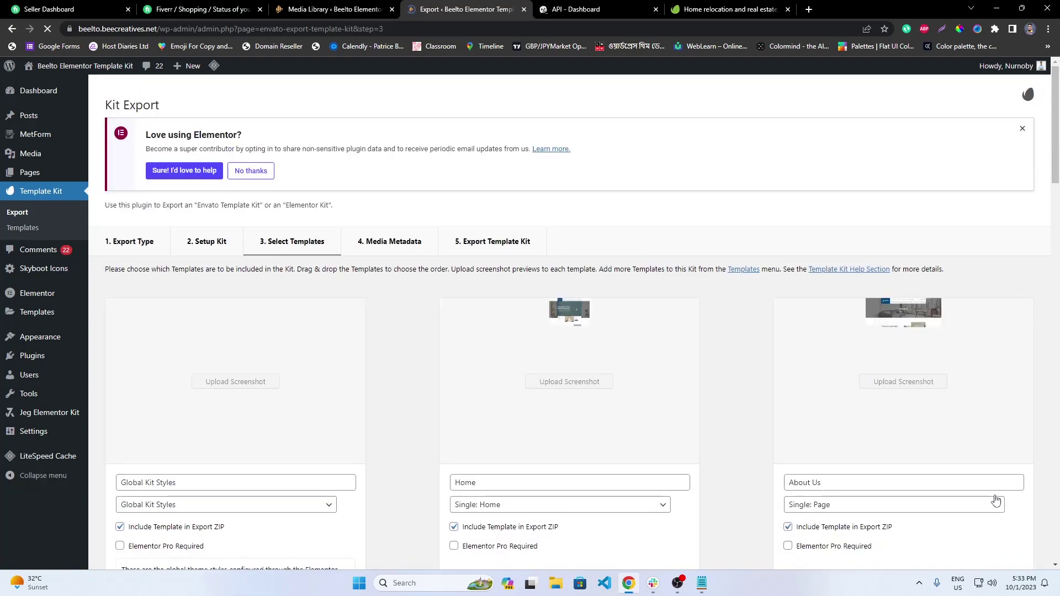
{"action": "scroll", "coordinate": [999, 502], "scroll_direction": "down", "scroll_amount": 15}
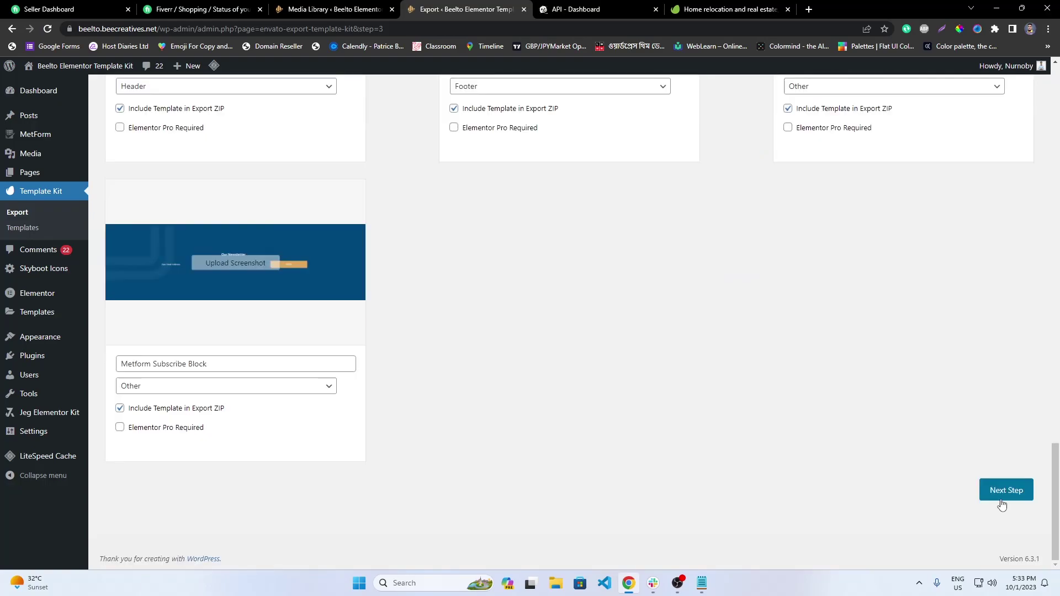
{"action": "left_click", "coordinate": [1006, 494]}
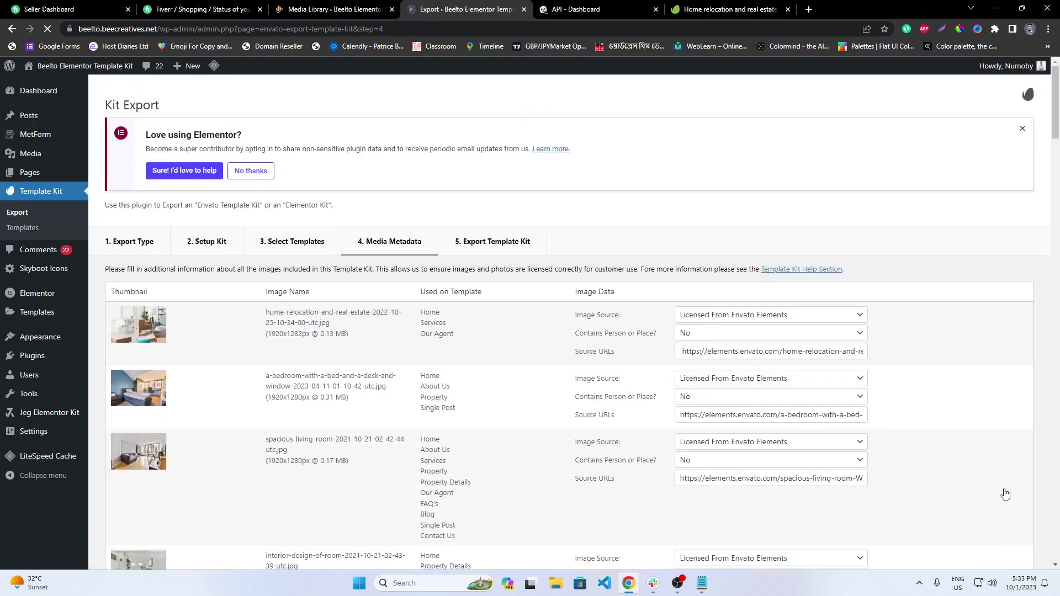
Check the images' metadata and file sizes for remaining warnings, and continue to the final export stage.
{"action": "scroll", "coordinate": [511, 339], "scroll_direction": "down", "scroll_amount": 20}
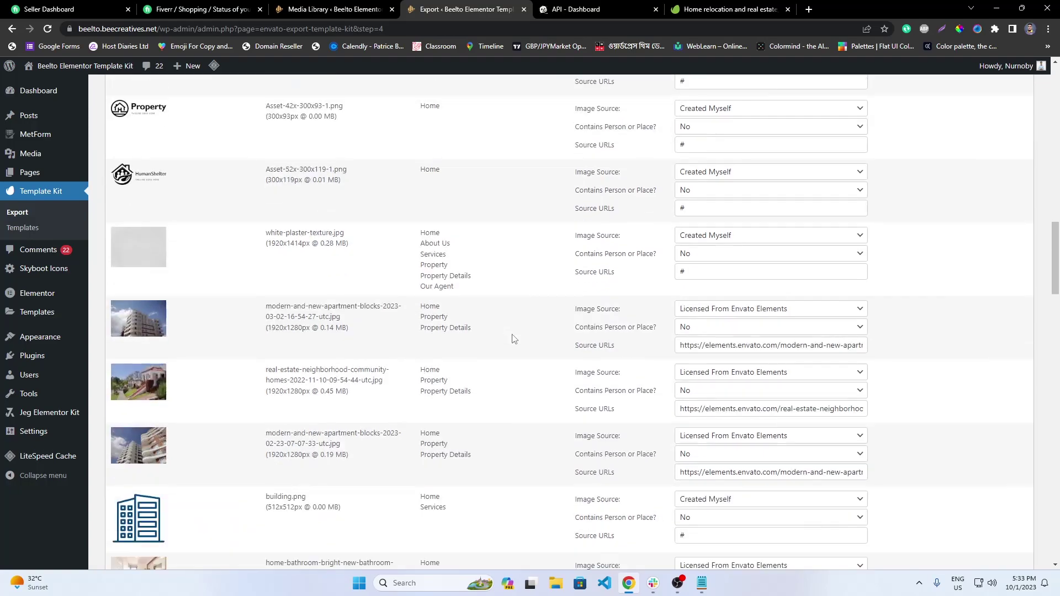
{"action": "scroll", "coordinate": [512, 338], "scroll_direction": "down", "scroll_amount": 20}
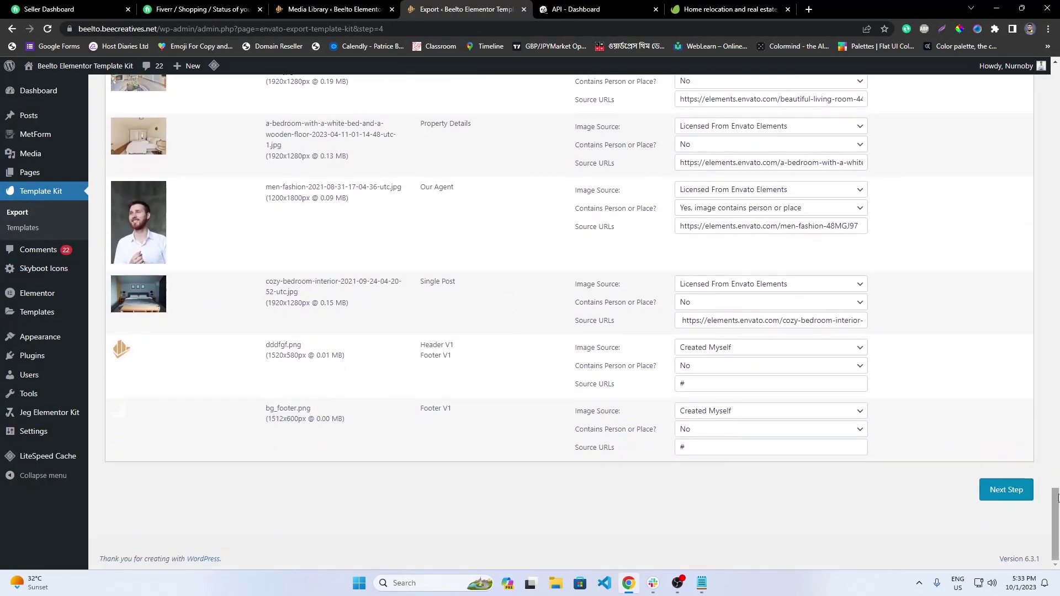
{"action": "mouse_move", "coordinate": [1055, 525]}
{"action": "left_mouse_down"}
{"action": "mouse_move", "coordinate": [1057, 97]}
{"action": "mouse_move", "coordinate": [1056, 514]}
{"action": "left_mouse_up"}
{"action": "left_click", "coordinate": [1004, 494]}
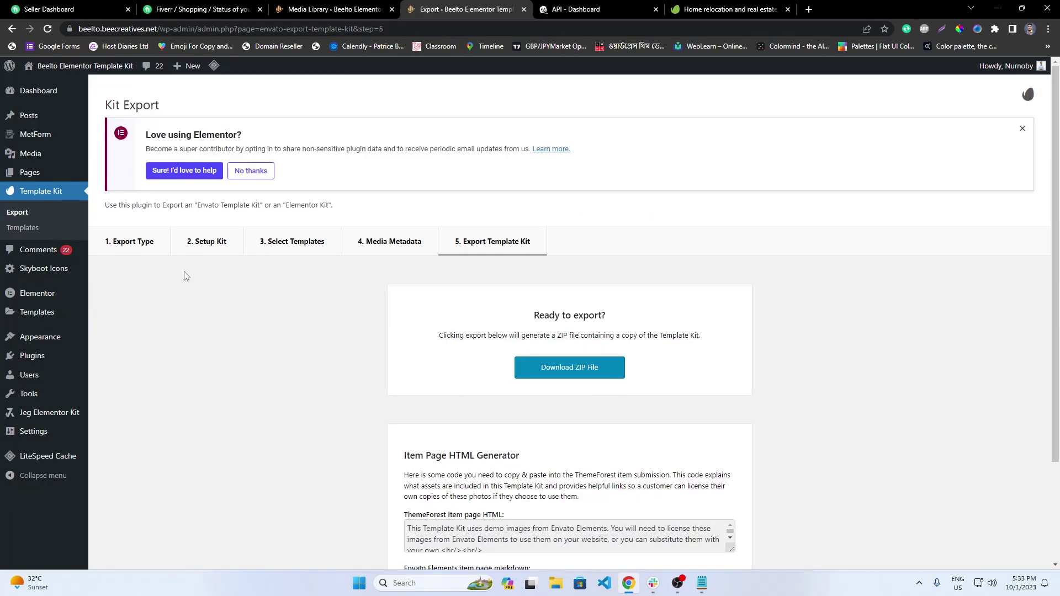
Download the template kit ZIP file into the Beelto-Real Estate Elementor Template Kit - Copy folder.
{"action": "scroll", "coordinate": [617, 283], "scroll_direction": "down", "scroll_amount": 2}
{"action": "left_click", "coordinate": [588, 247]}
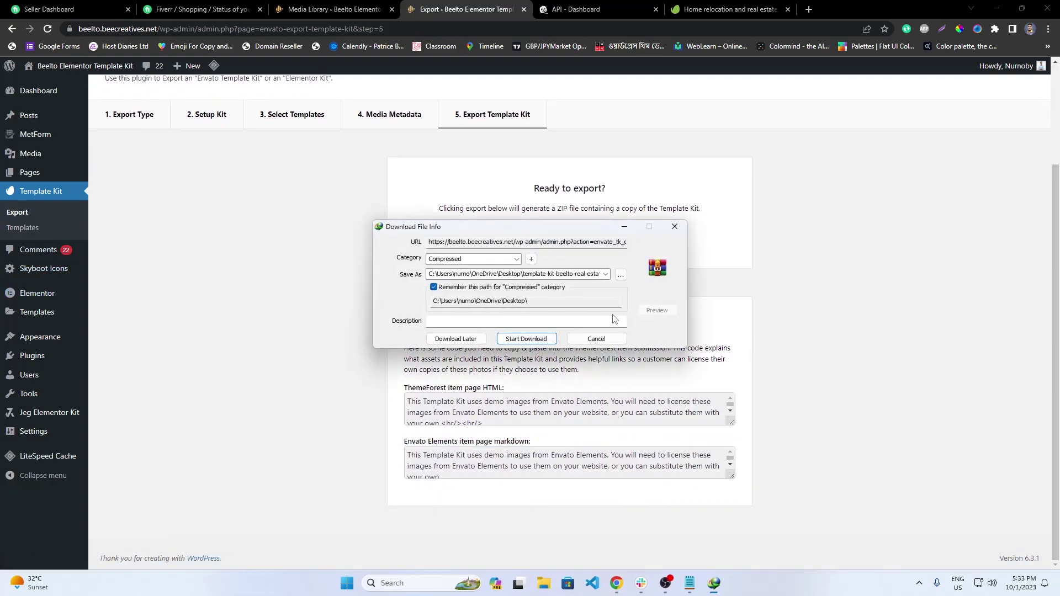
{"action": "left_click", "coordinate": [620, 275]}
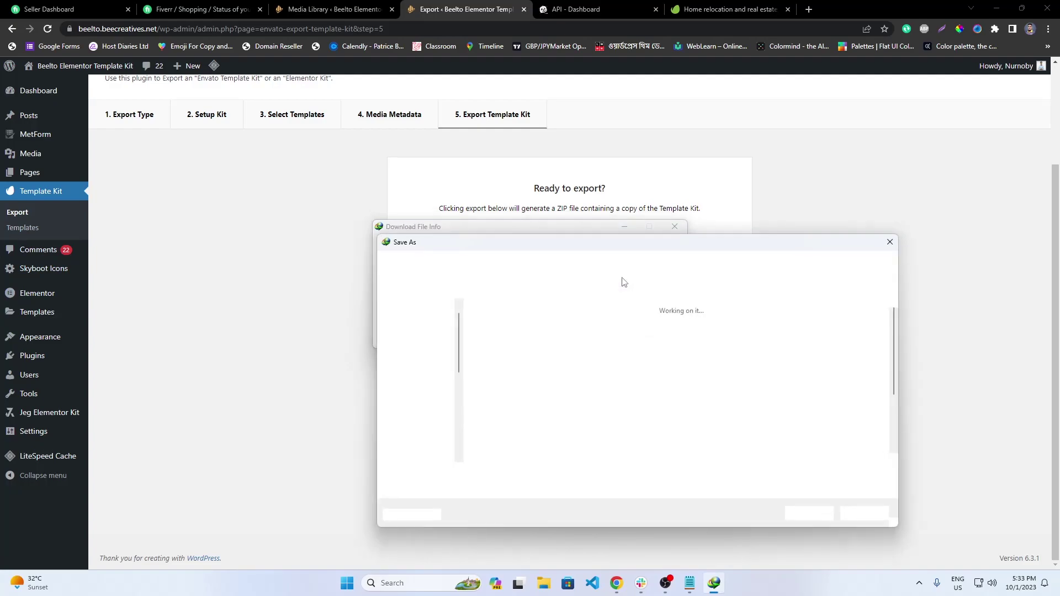
{"action": "left_click", "coordinate": [412, 438]}
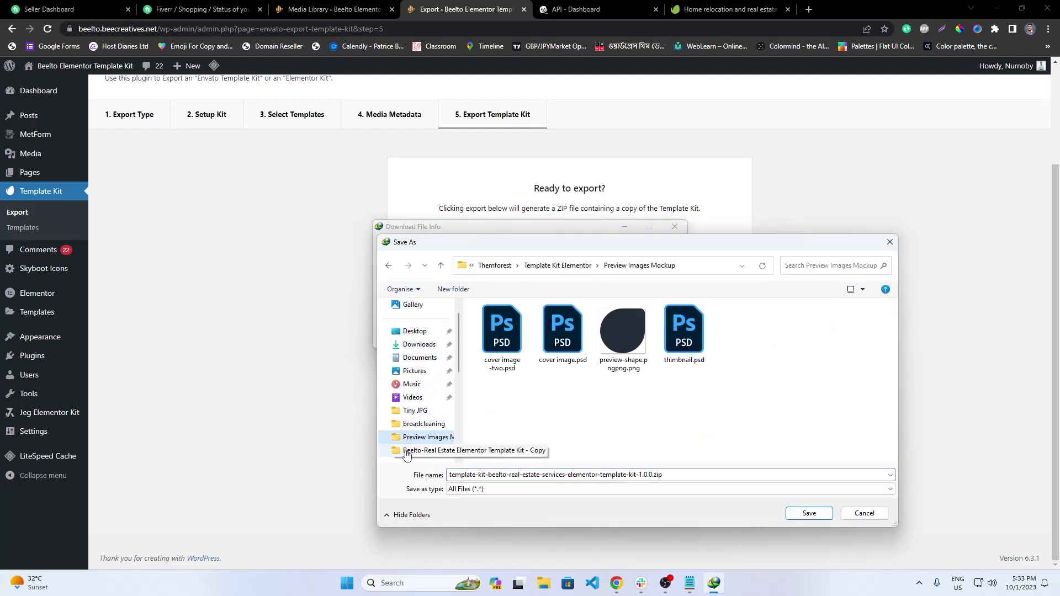
{"action": "left_click", "coordinate": [415, 450]}
{"action": "left_click", "coordinate": [810, 514]}
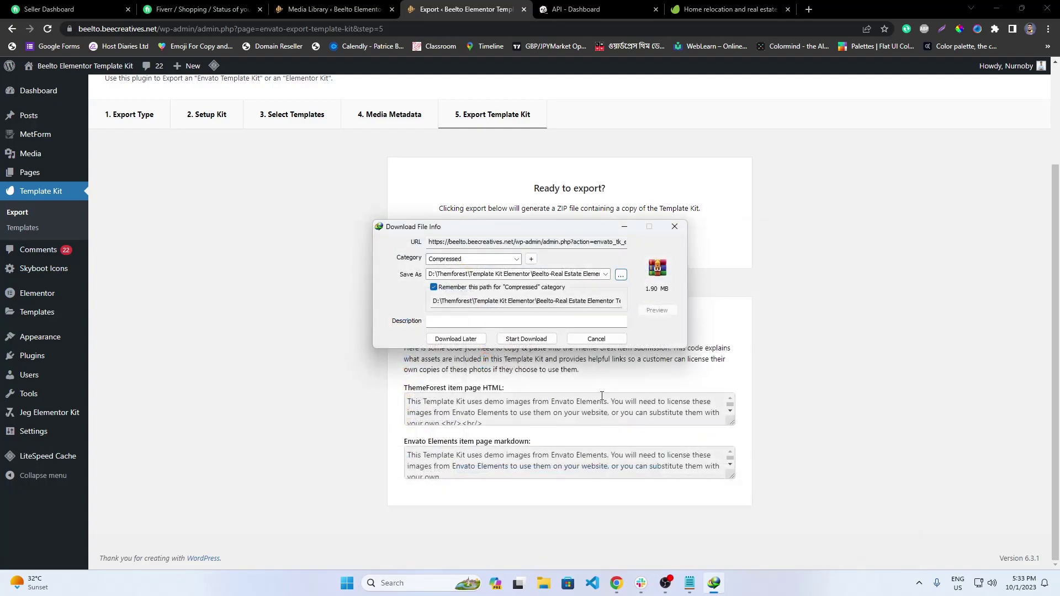
{"action": "left_click", "coordinate": [525, 337]}
Open the Beelto-Real Estate Elementor Template Kit - Copy folder in File Explorer and check its Preview Images subfolder.
{"action": "left_click", "coordinate": [544, 584]}
{"action": "left_click_drag", "start_coordinate": [253, 143], "coordinate": [708, 141]}
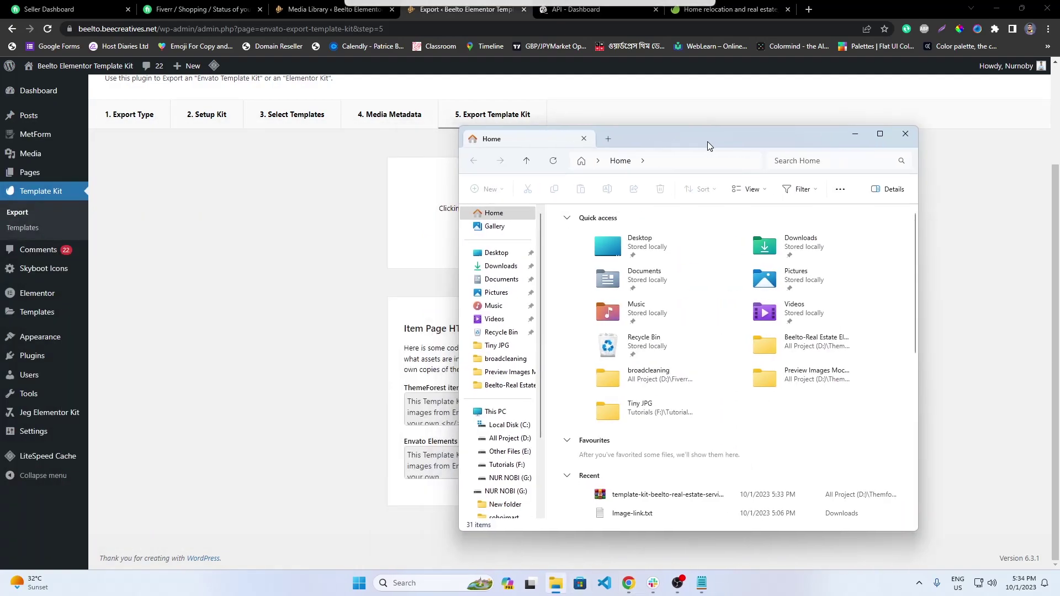
{"action": "left_click", "coordinate": [510, 385]}
{"action": "double_click", "coordinate": [590, 227]}
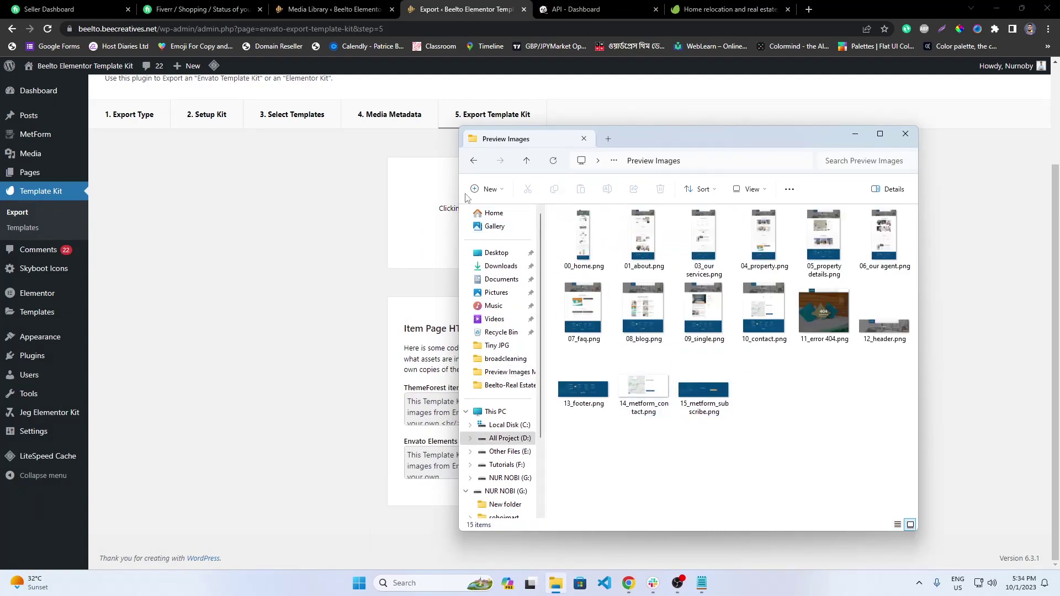
{"action": "key", "text": "alt+Left"}
Compress the Preview Images folder into a ZIP archive named Preview Images.zip with WinRAR.
{"action": "right_click", "coordinate": [587, 230]}
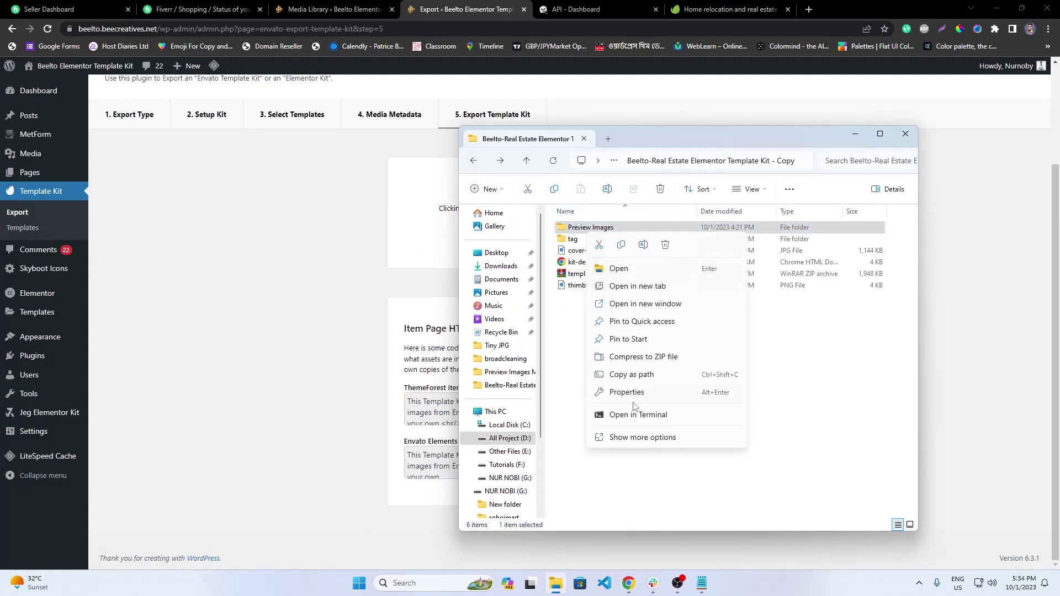
{"action": "left_click", "coordinate": [645, 452]}
{"action": "right_click", "coordinate": [602, 232]}
{"action": "left_click", "coordinate": [655, 435]}
{"action": "left_click", "coordinate": [665, 415]}
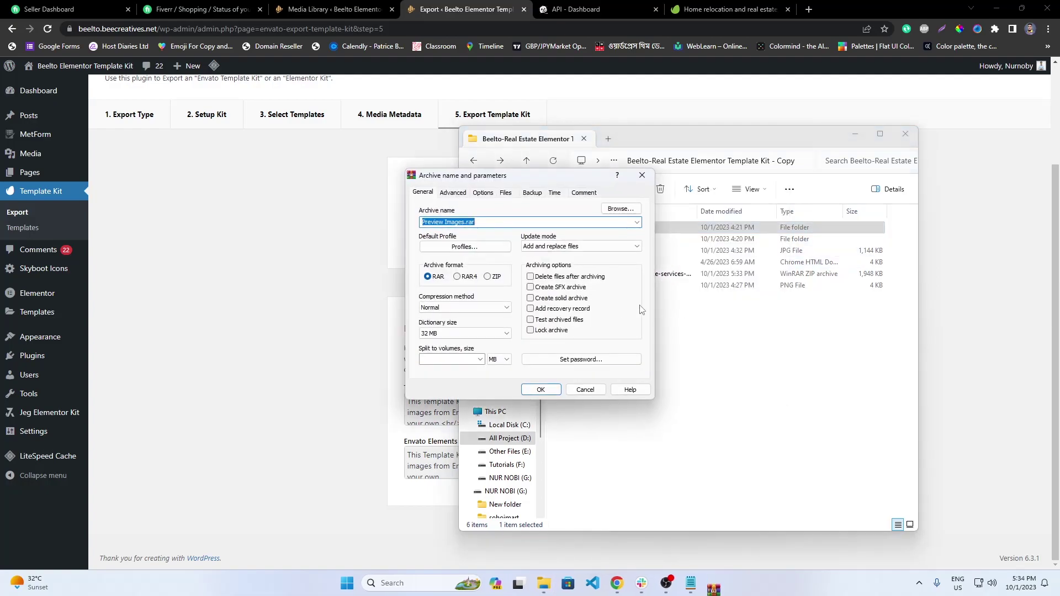
{"action": "left_click", "coordinate": [487, 276]}
{"action": "left_click", "coordinate": [541, 389]}
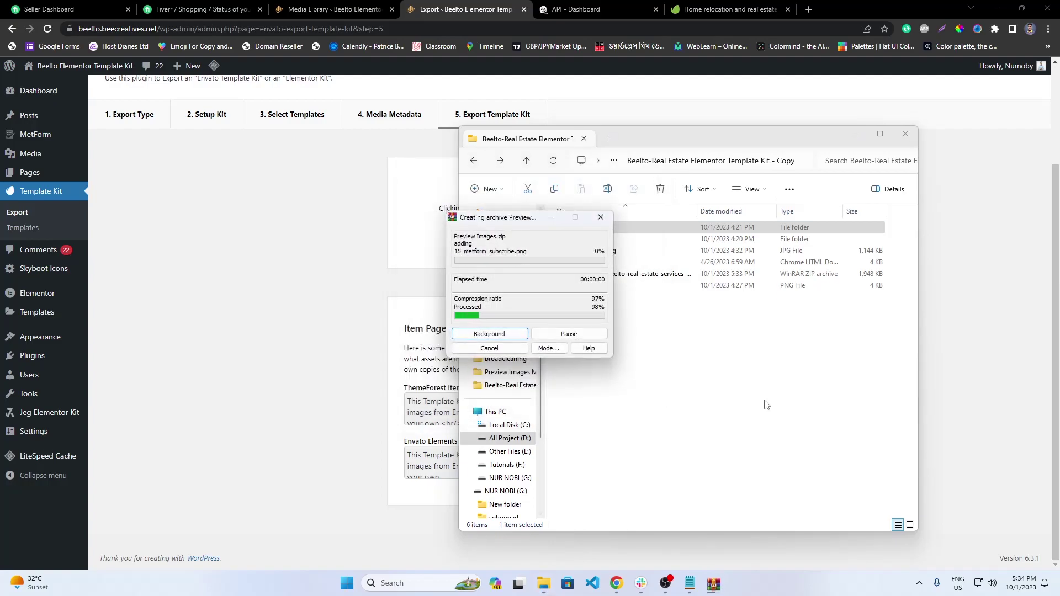
{"action": "left_click", "coordinate": [765, 403]}
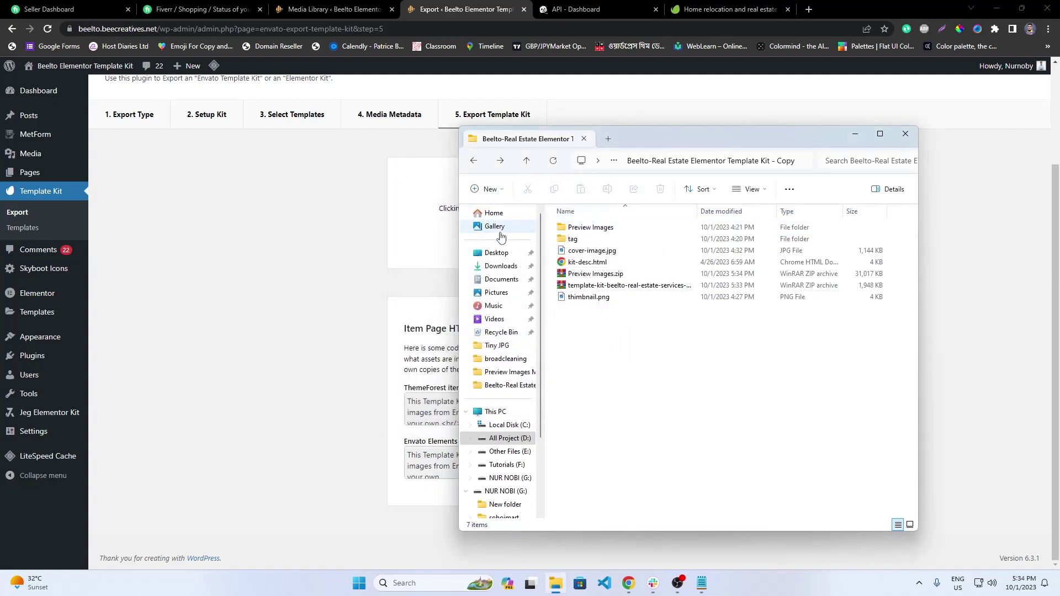
Go over the submission files: the preview images archive, template kit ZIP, thumbnail and cover image.
{"action": "left_click", "coordinate": [596, 274]}
{"action": "left_click", "coordinate": [642, 286]}
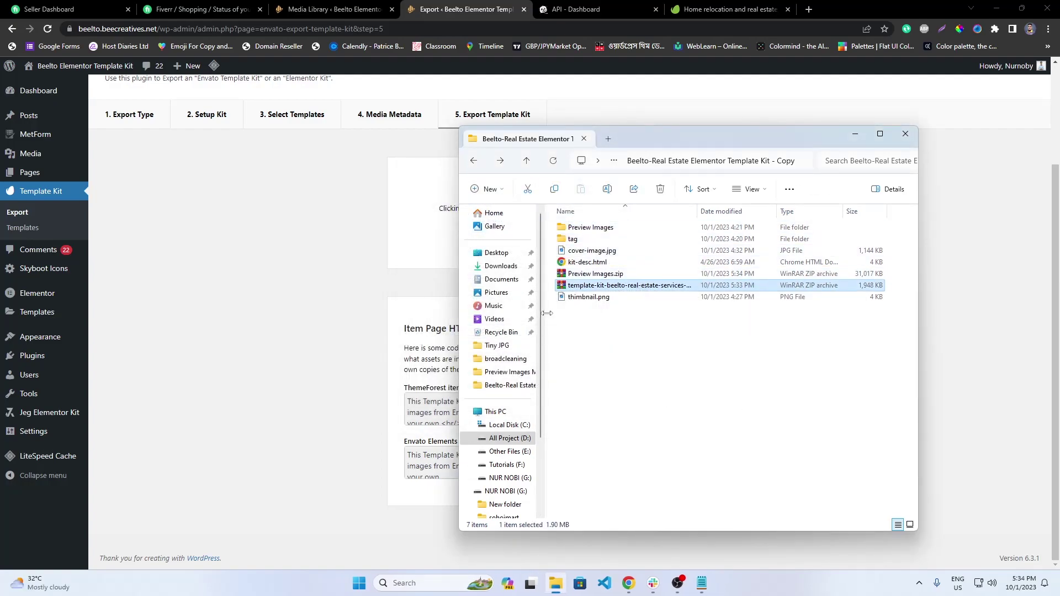
{"action": "left_click", "coordinate": [600, 298]}
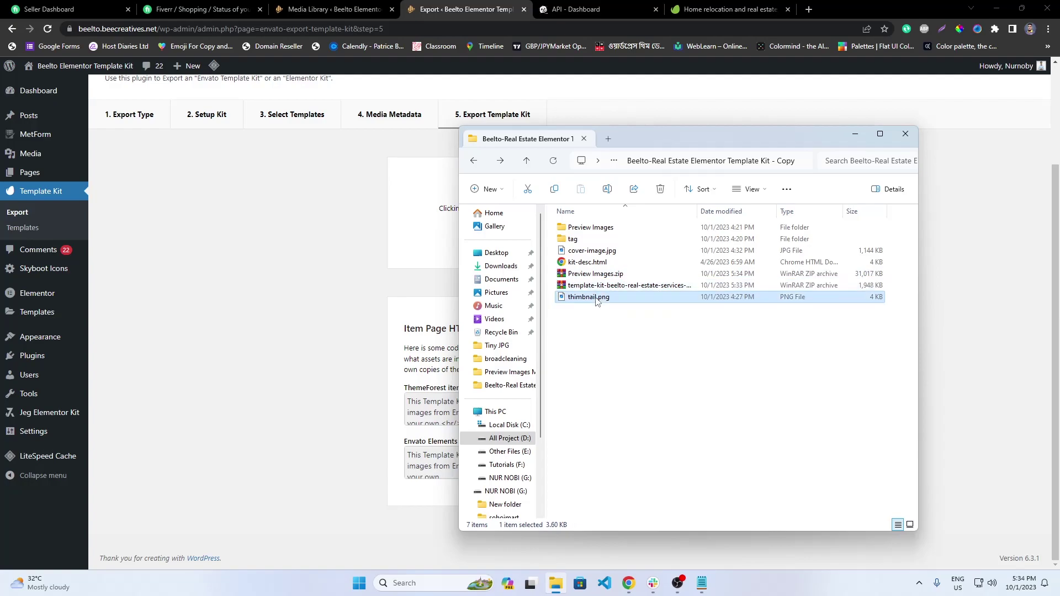
{"action": "left_click", "coordinate": [612, 251]}
{"action": "left_click", "coordinate": [658, 370]}
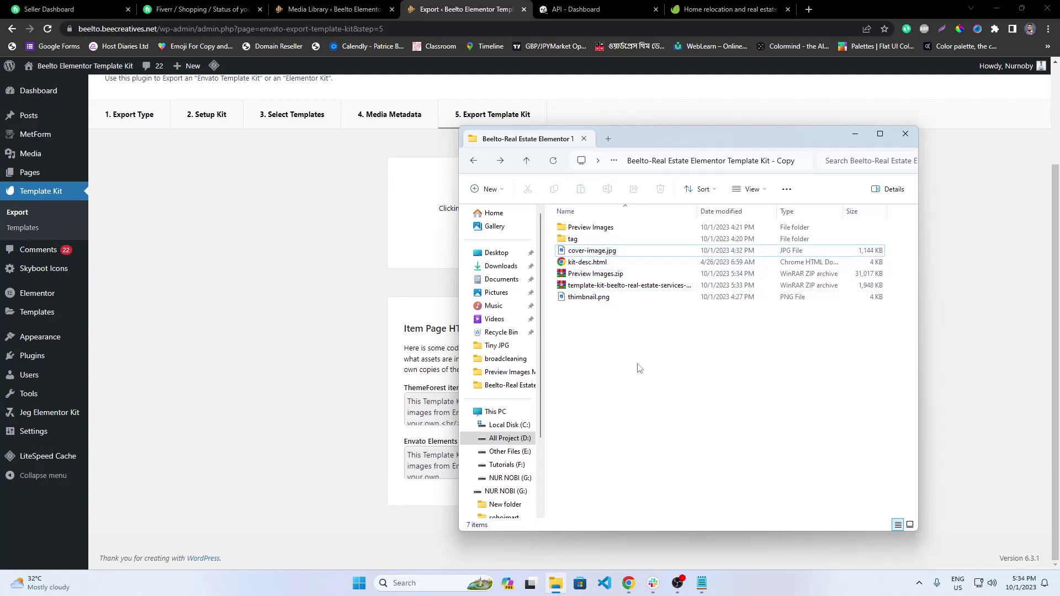